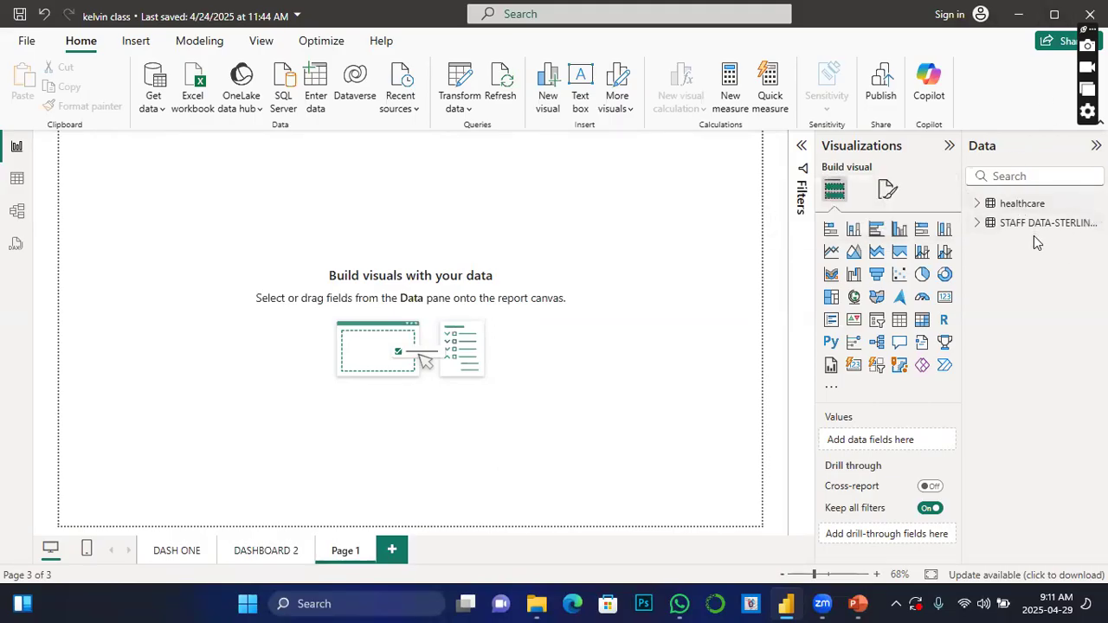
Expand the STAFF DATA-STERLING BANK table to list its fields
click(979, 225)
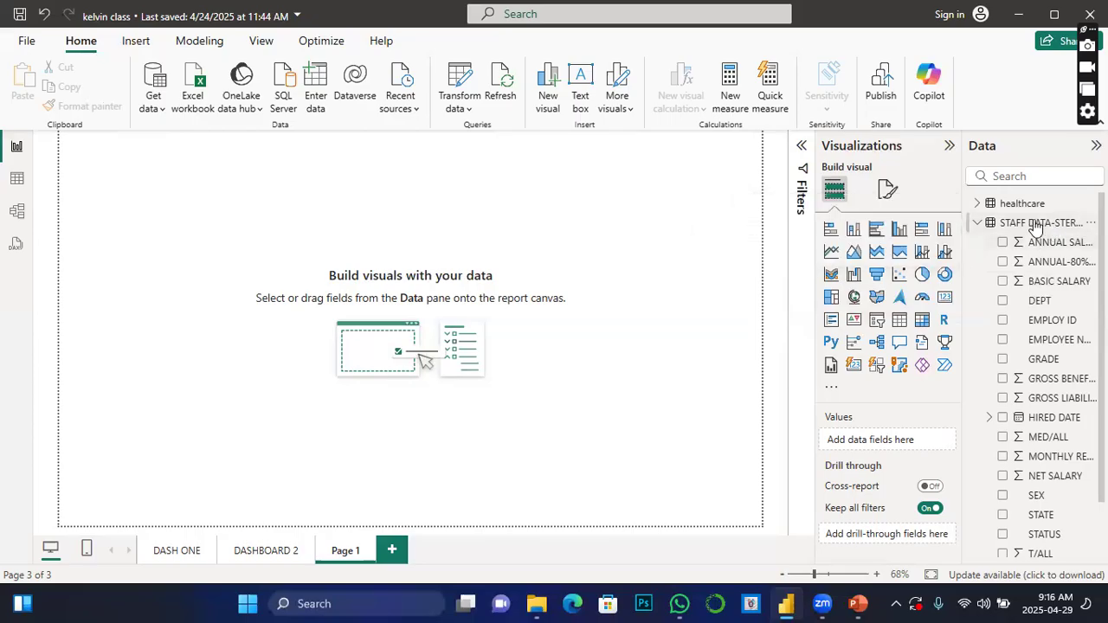
right_click(1036, 227)
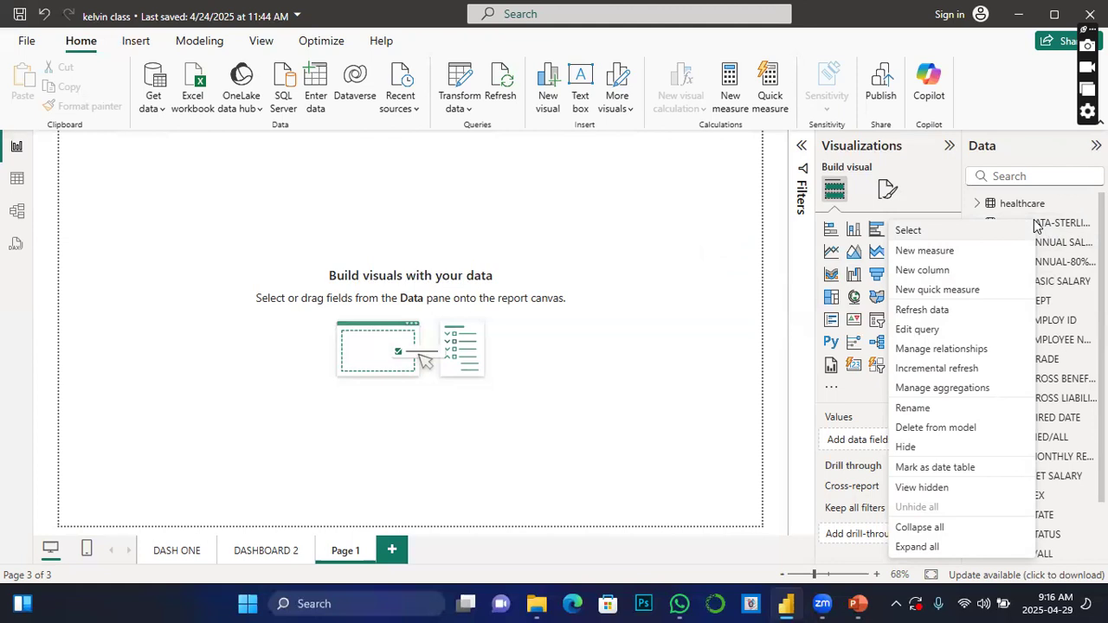
right_click(1057, 268)
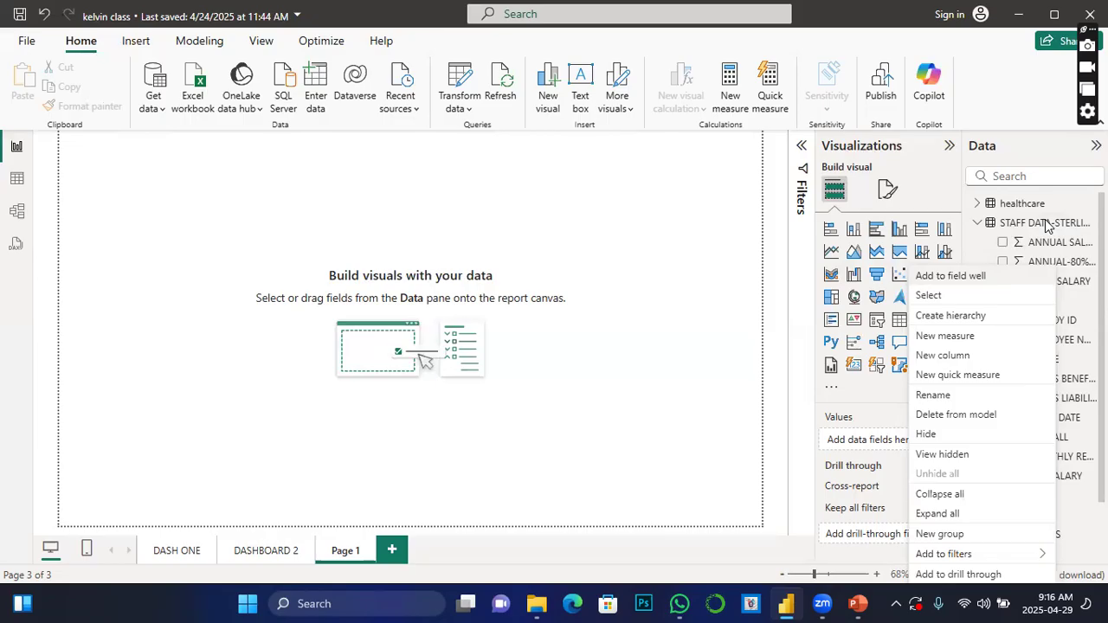
right_click(1045, 223)
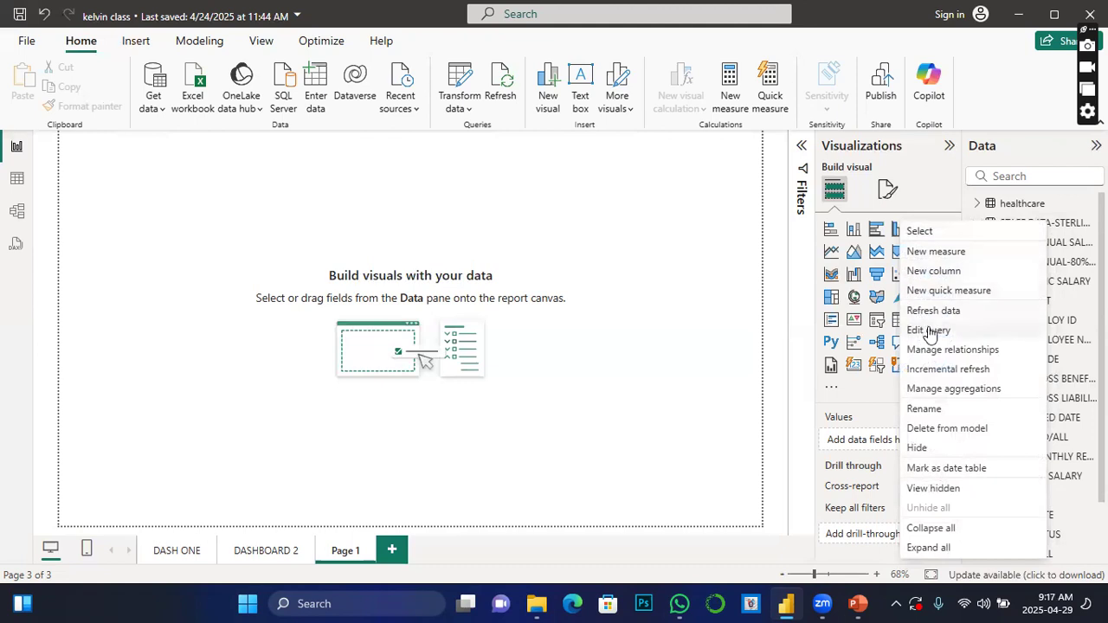
click(933, 256)
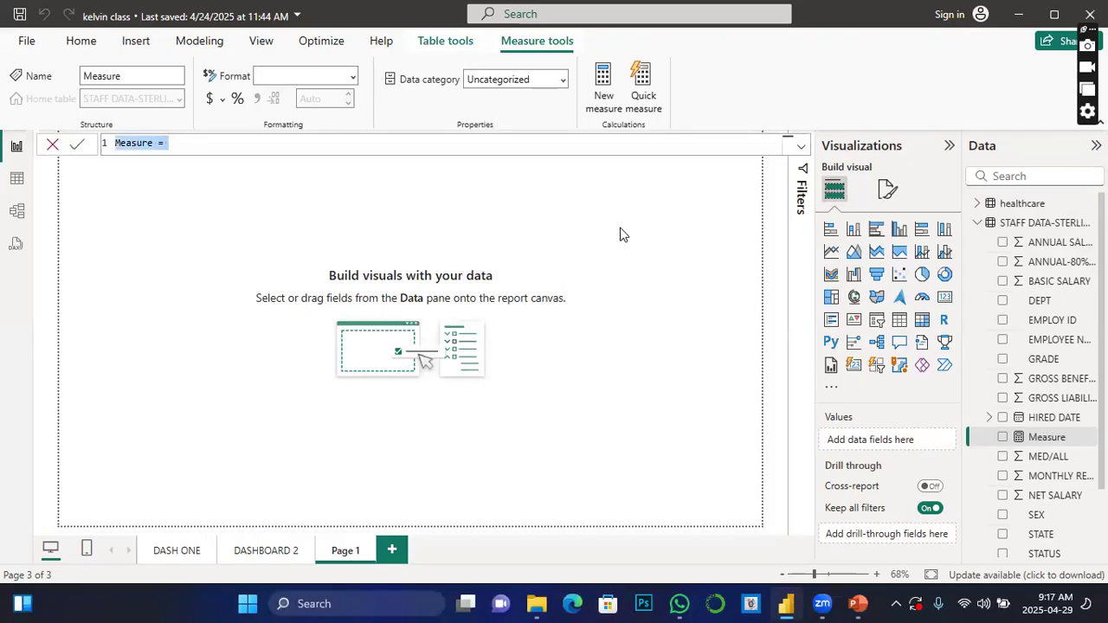
click(159, 149)
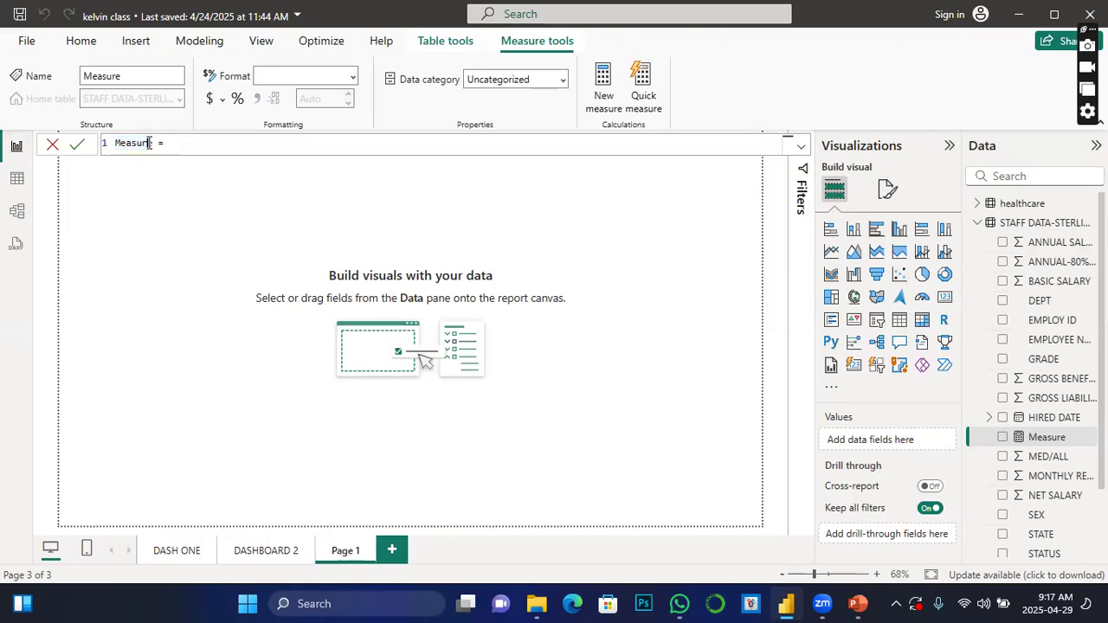
click(877, 576)
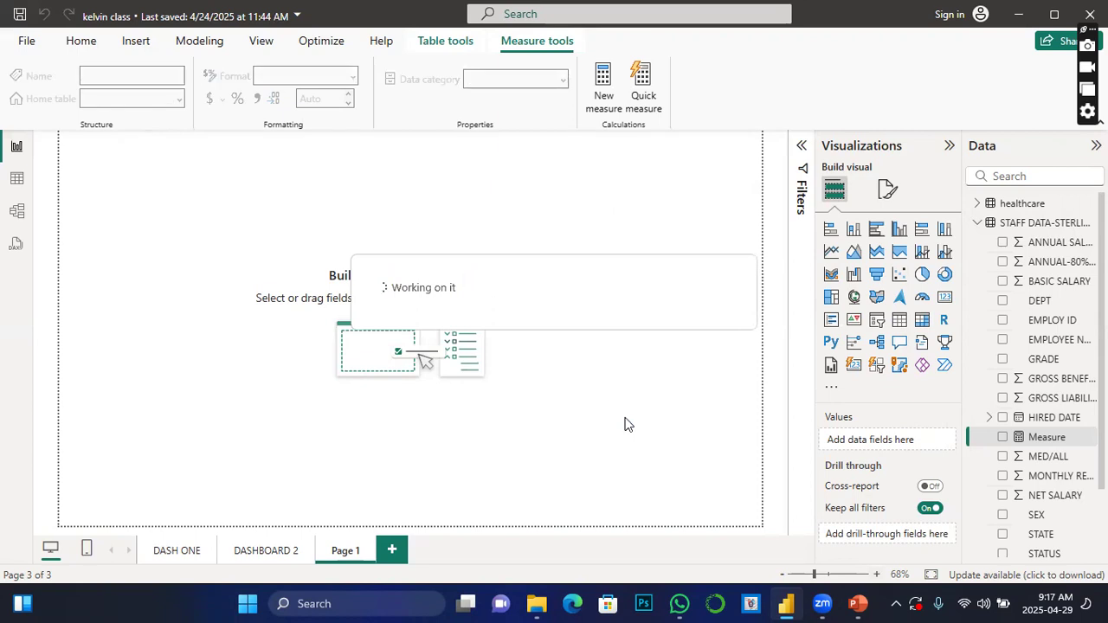
click(877, 575)
click(877, 575)
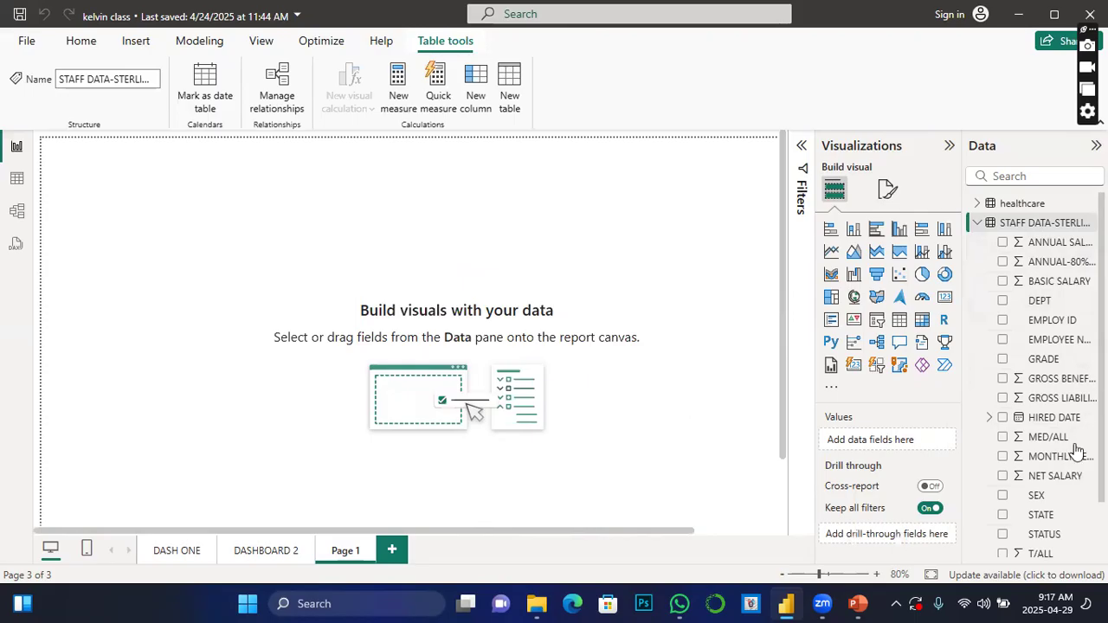
Add a new measure to the STAFF DATA-STERLING BANK table and name it Total_Basic_Salary
right_click(1026, 358)
click(923, 110)
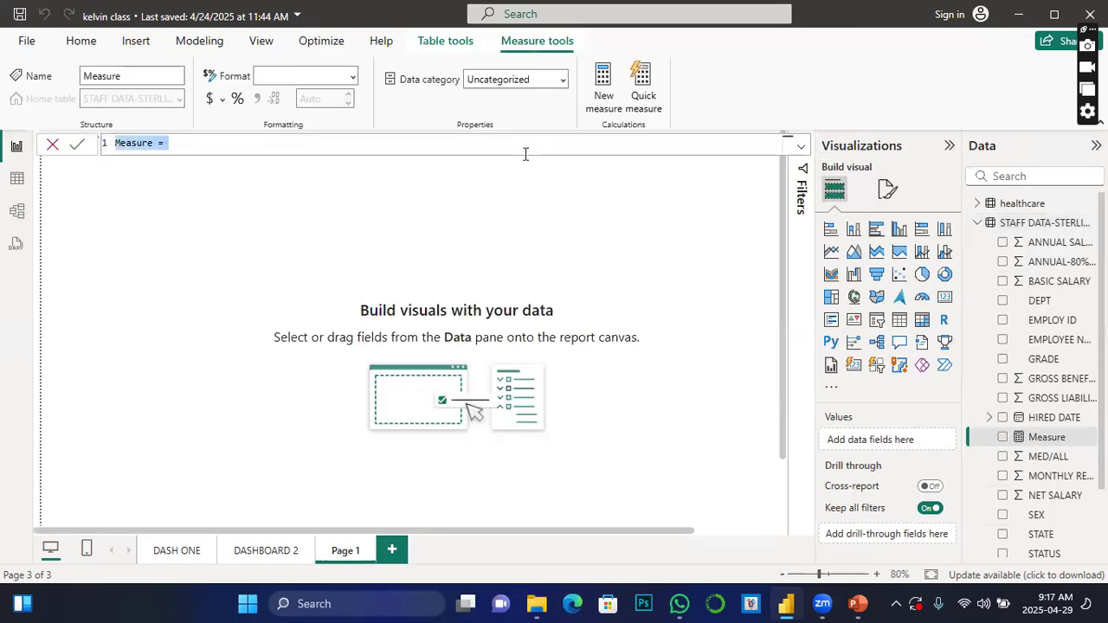
click(151, 147)
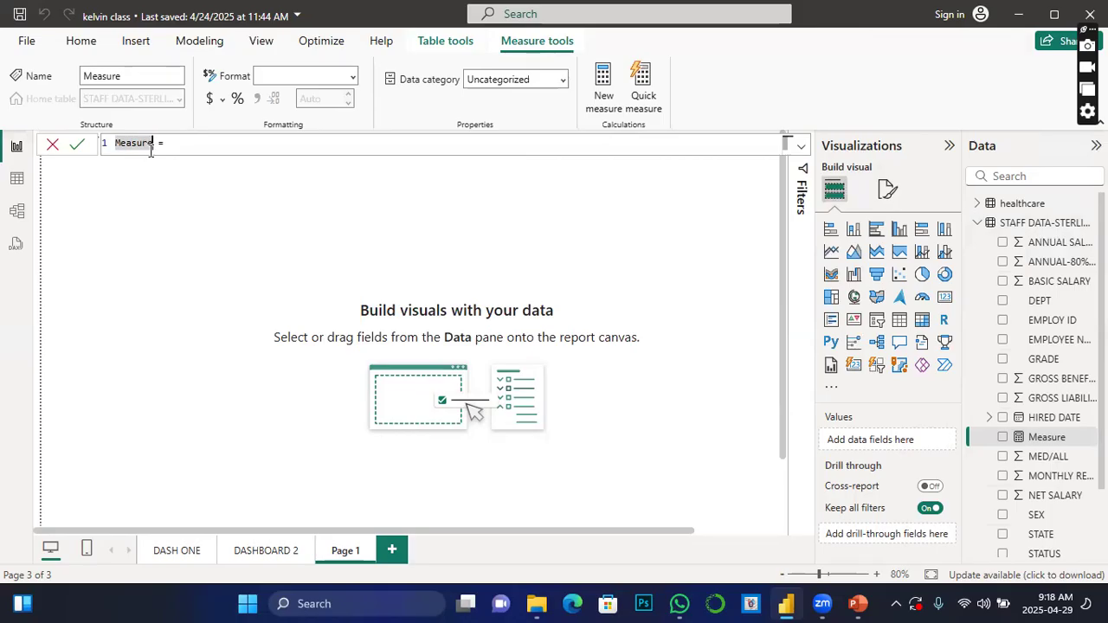
key(BackSpace)
key(BackSpace)
key(BackSpace)
key(BackSpace)
key(BackSpace)
key(BackSpace)
key(BackSpace)
text(Tot)
text(al)
text(_)
text(Basic)
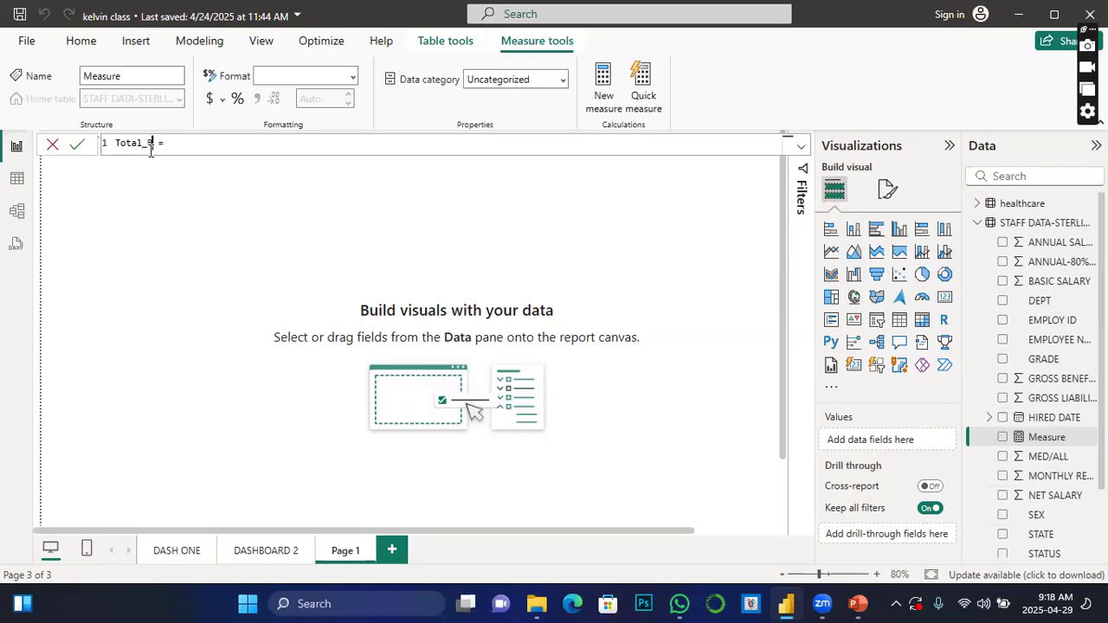
text(_Salary)
Define Total_Basic_Salary as the SUM of 'STAFF DATA-STERLING BANK'[BASIC SALARY] and commit the formula
click(229, 146)
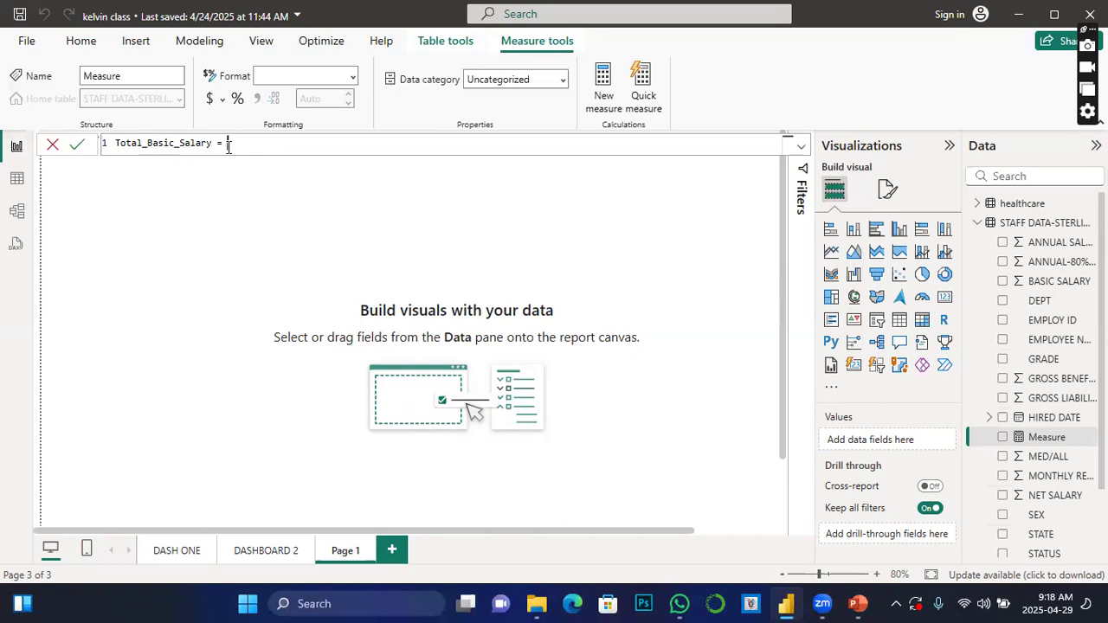
text(su)
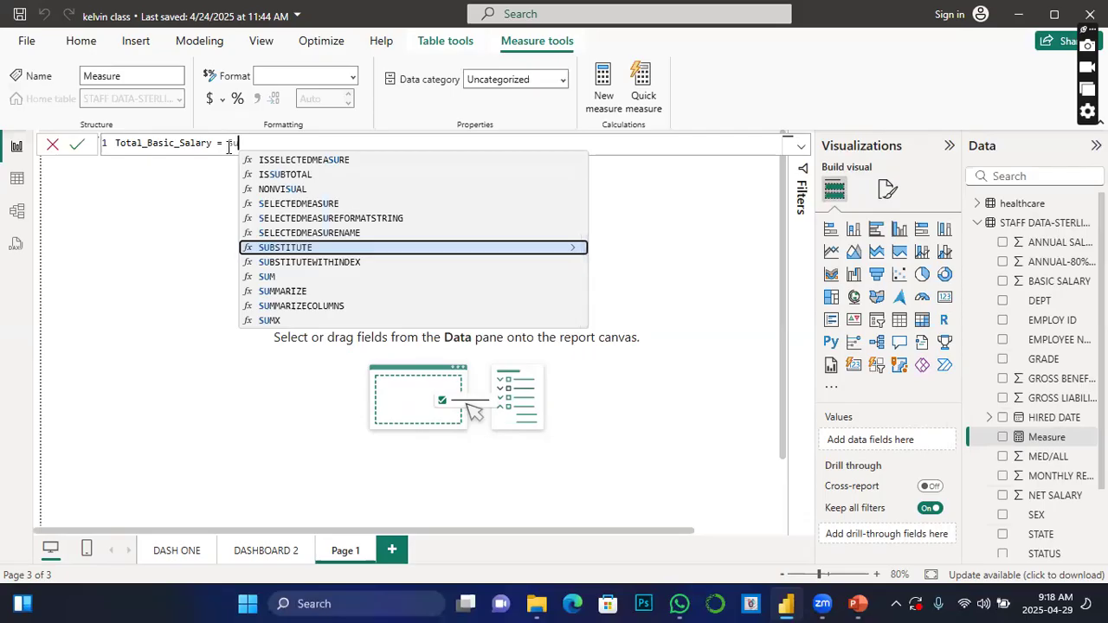
click(273, 278)
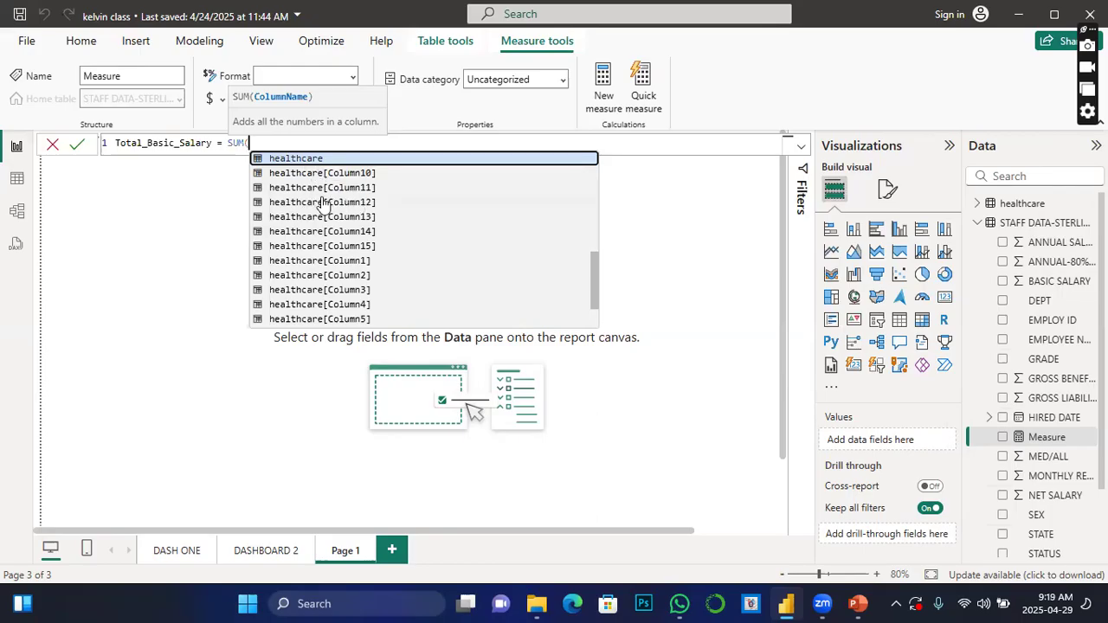
scroll(441, 213, down, 2)
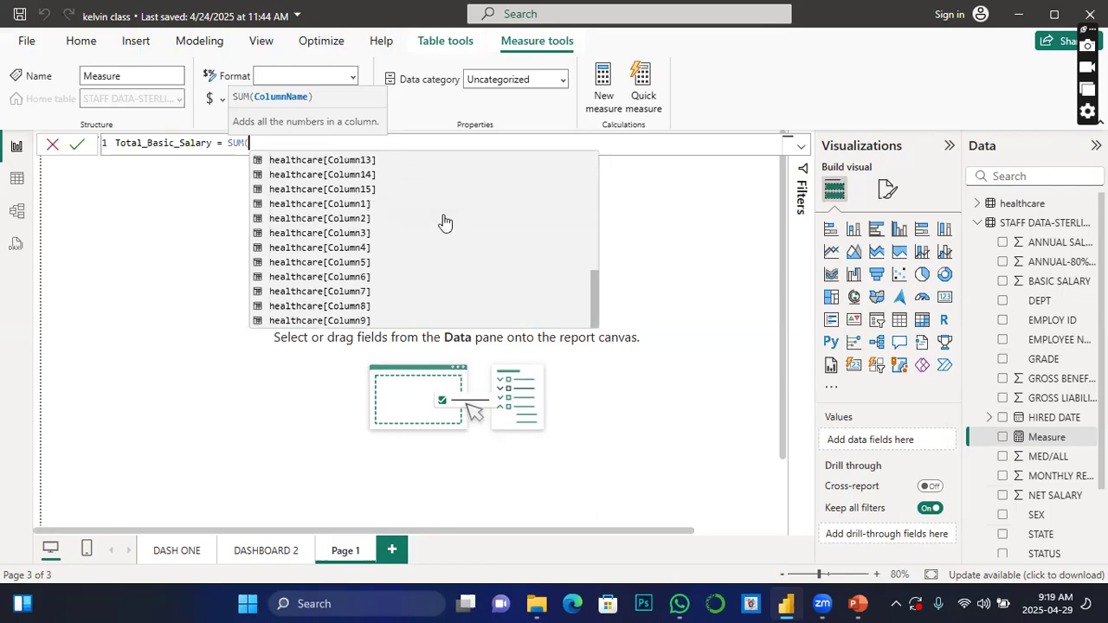
scroll(445, 223, up, 5)
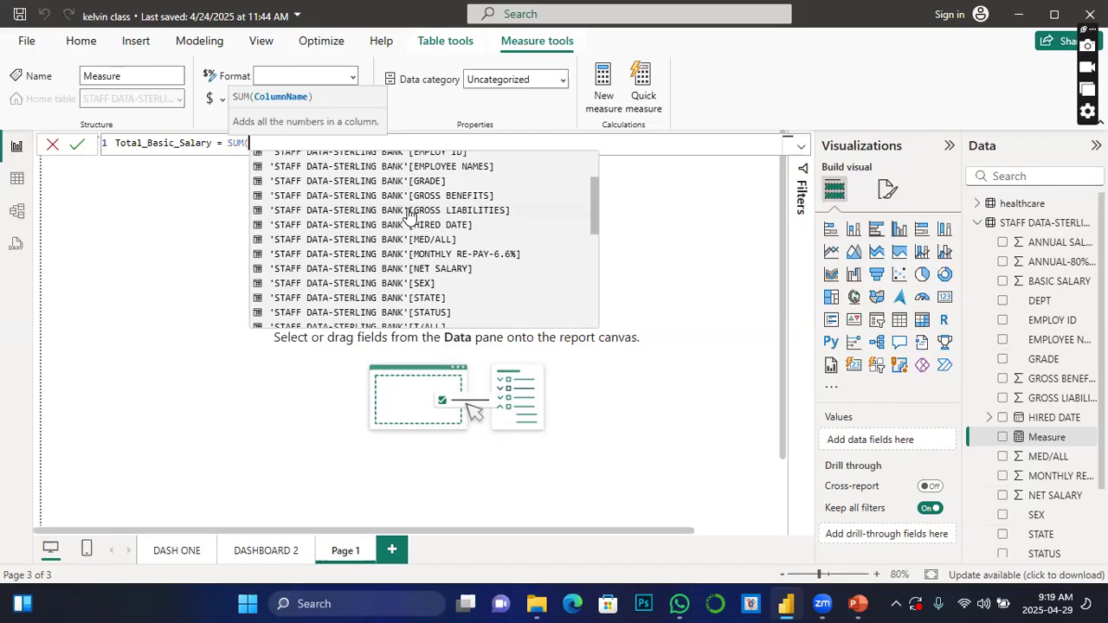
scroll(410, 214, up, 2)
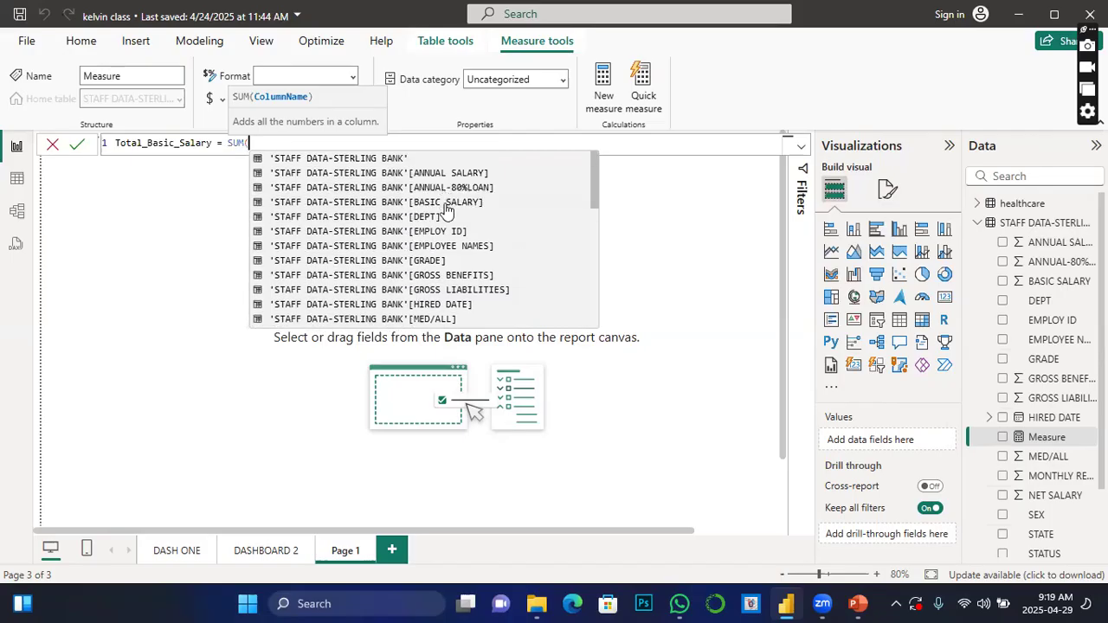
click(441, 208)
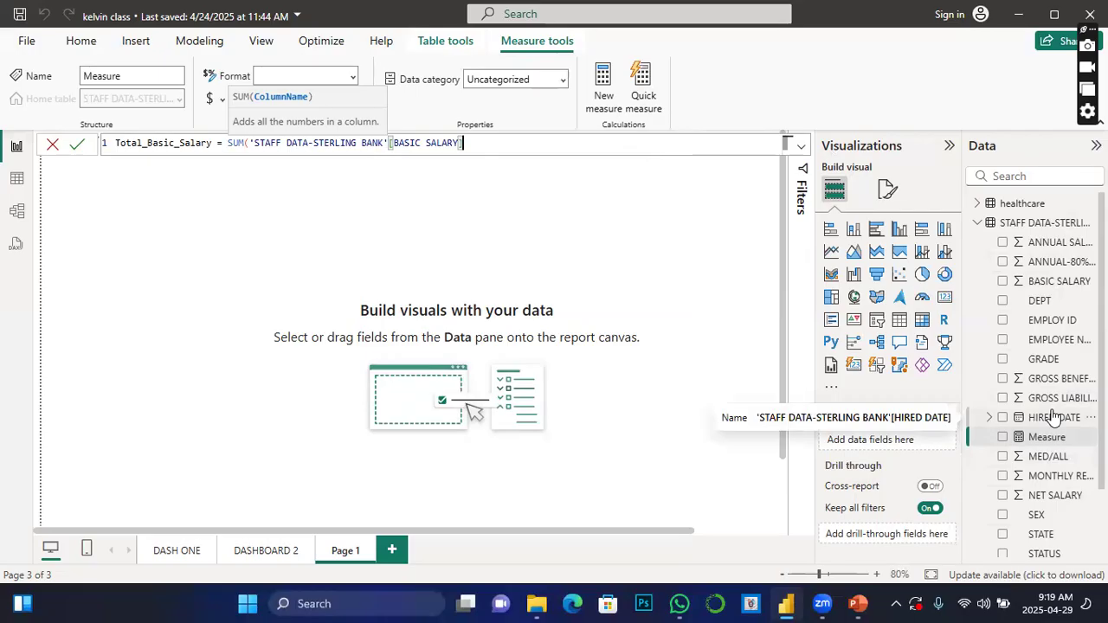
click(77, 146)
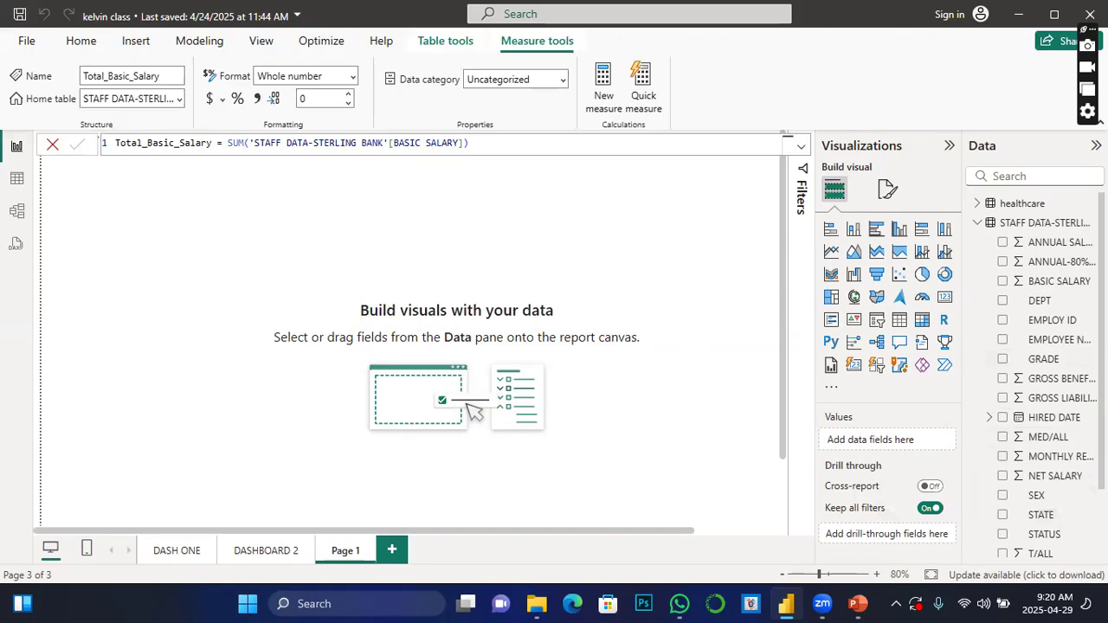
Add a card visual to Page 1 showing the Total_Basic_Salary measure
scroll(1030, 485, down, 3)
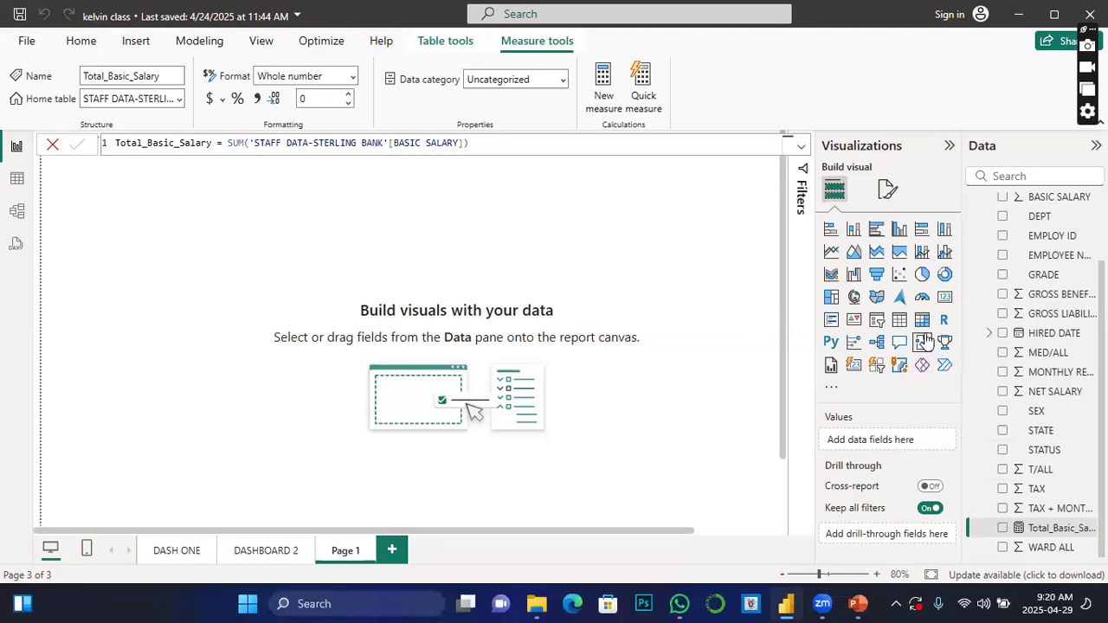
click(946, 298)
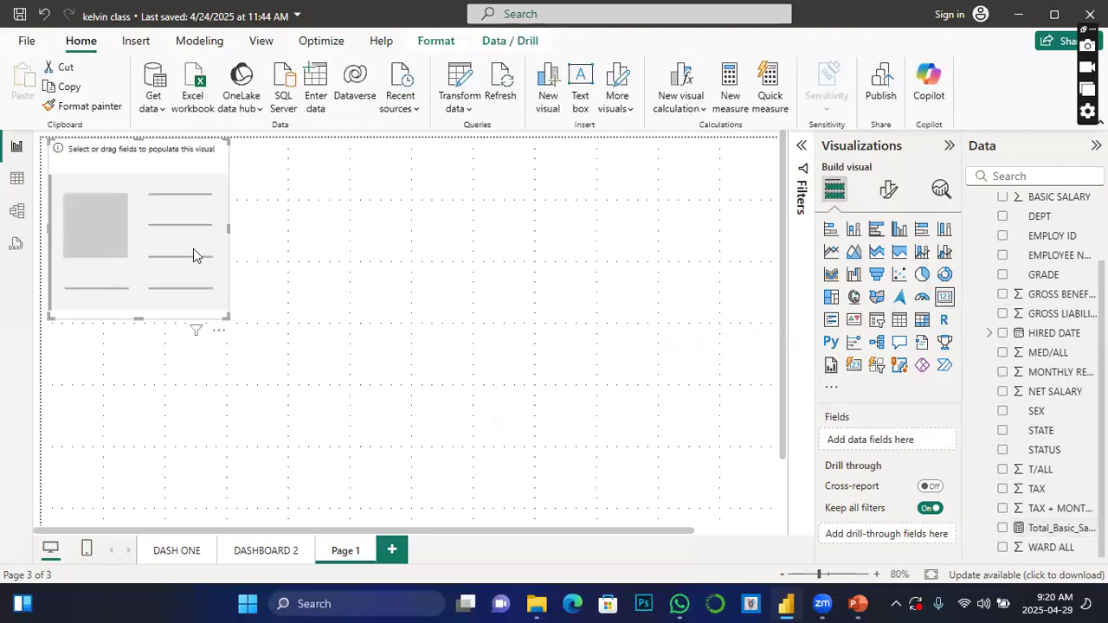
click(1003, 529)
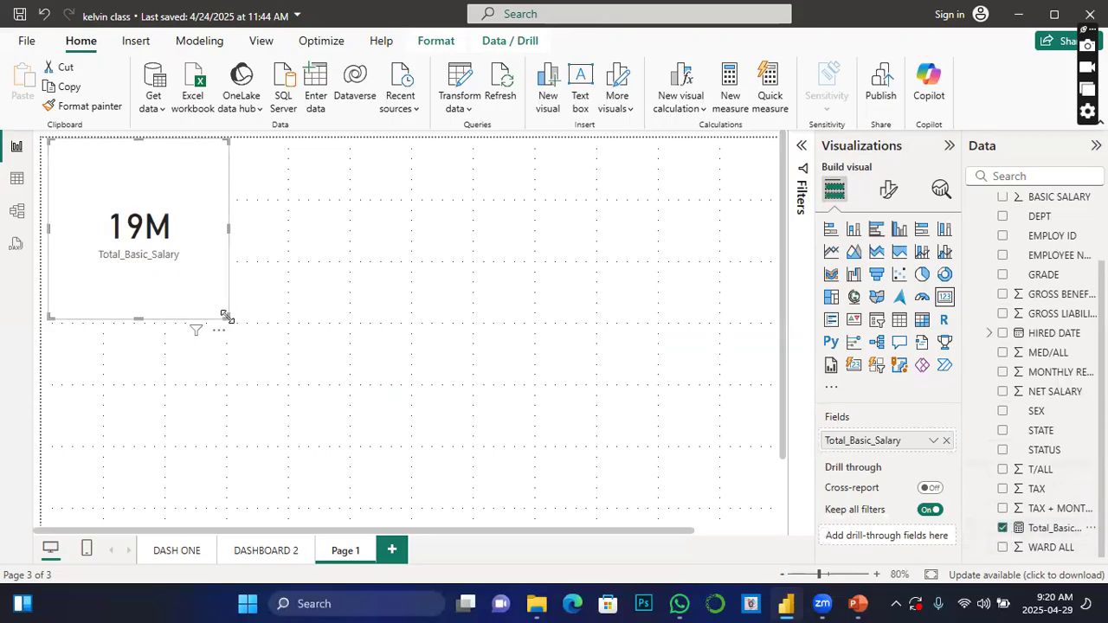
Shrink the Total_Basic_Salary card and move it slightly down along the page's left edge
drag(225, 316, 161, 233)
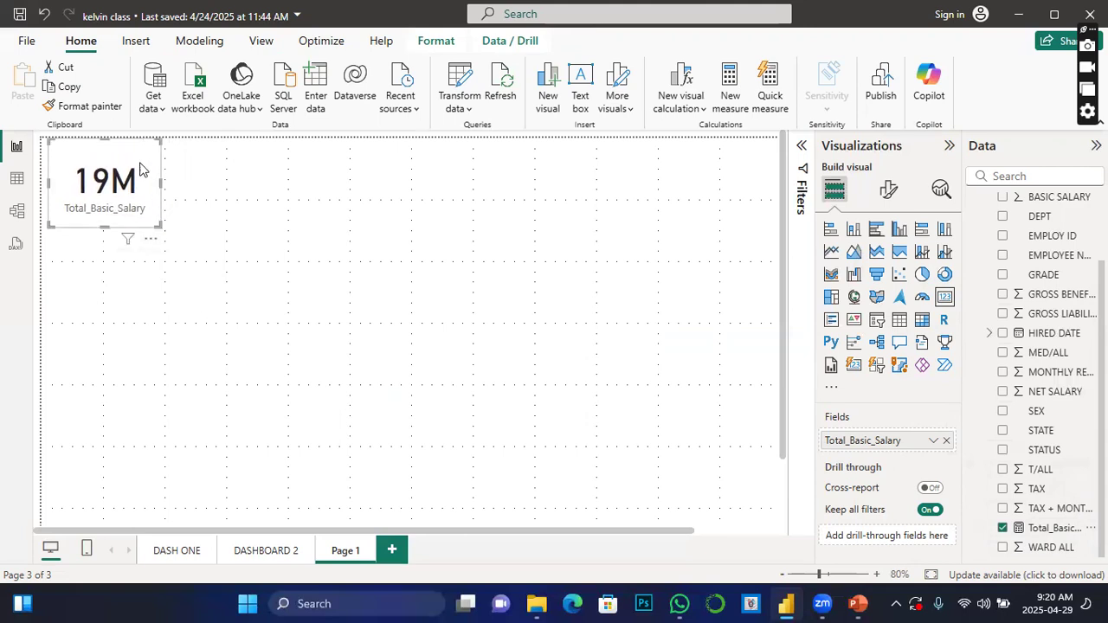
drag(137, 183, 134, 211)
click(342, 212)
Insert a text box on the page containing the title ANALYTICS DASHBOARD
click(136, 40)
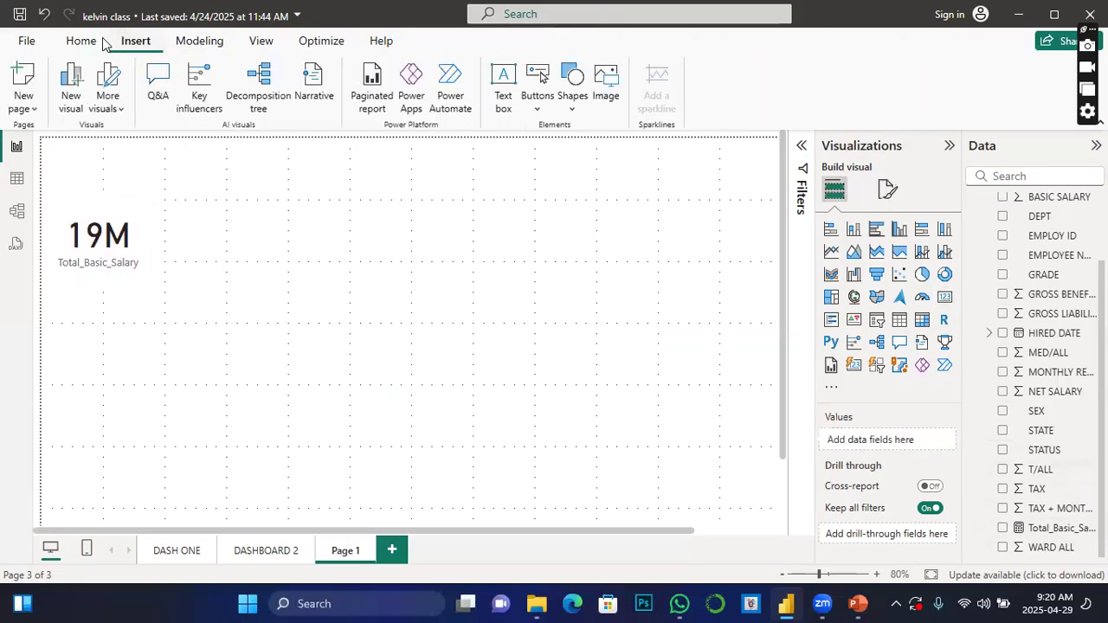
click(507, 76)
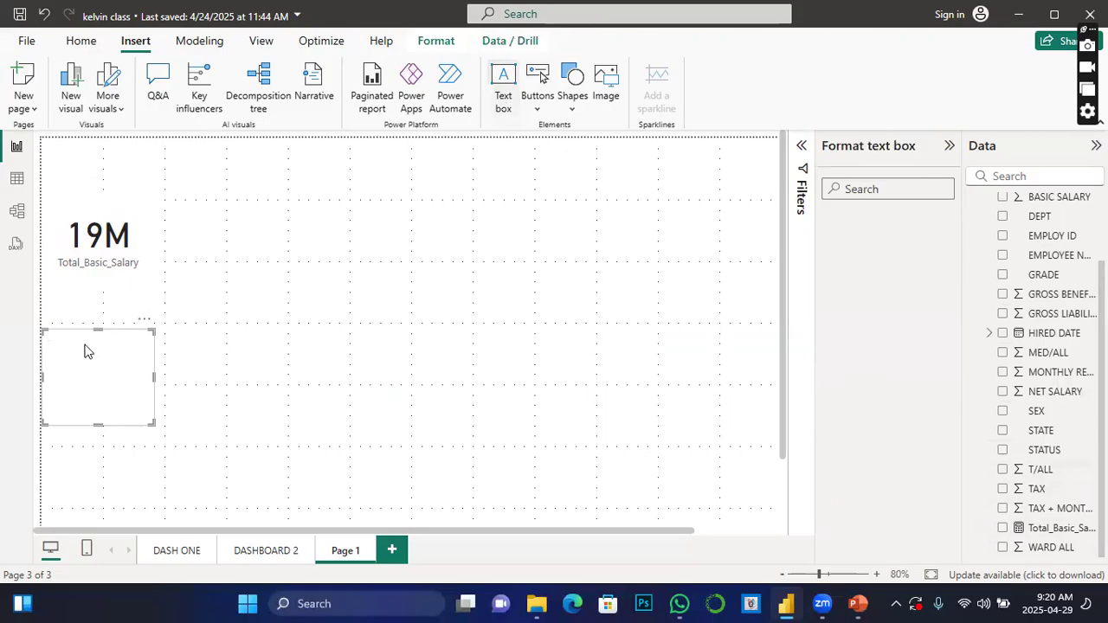
text(AN)
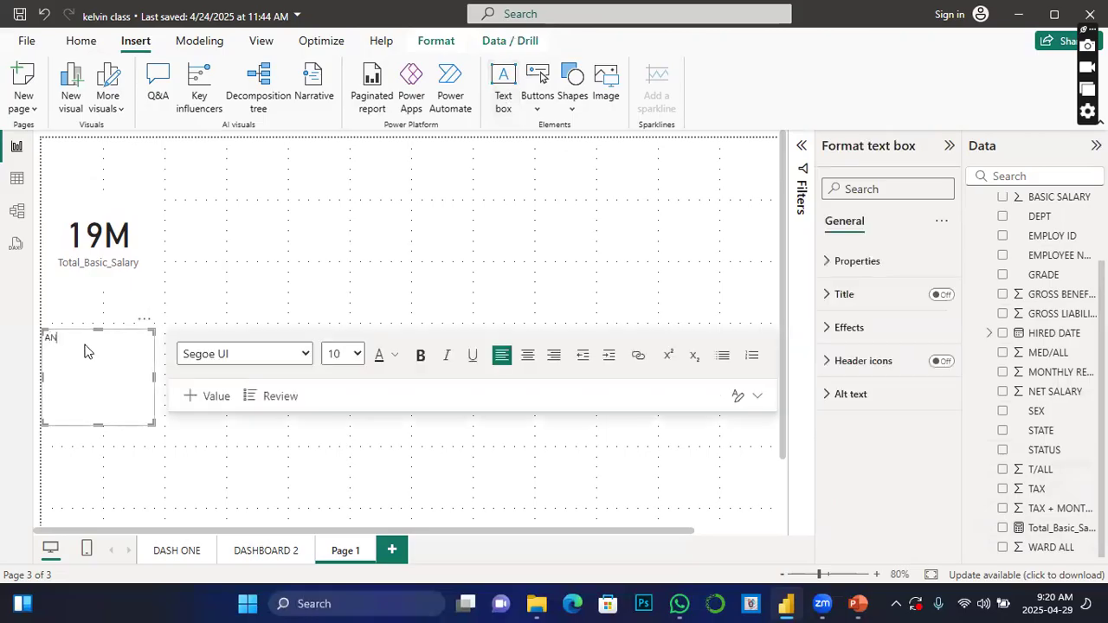
text(ALYTICS DASHBOARD)
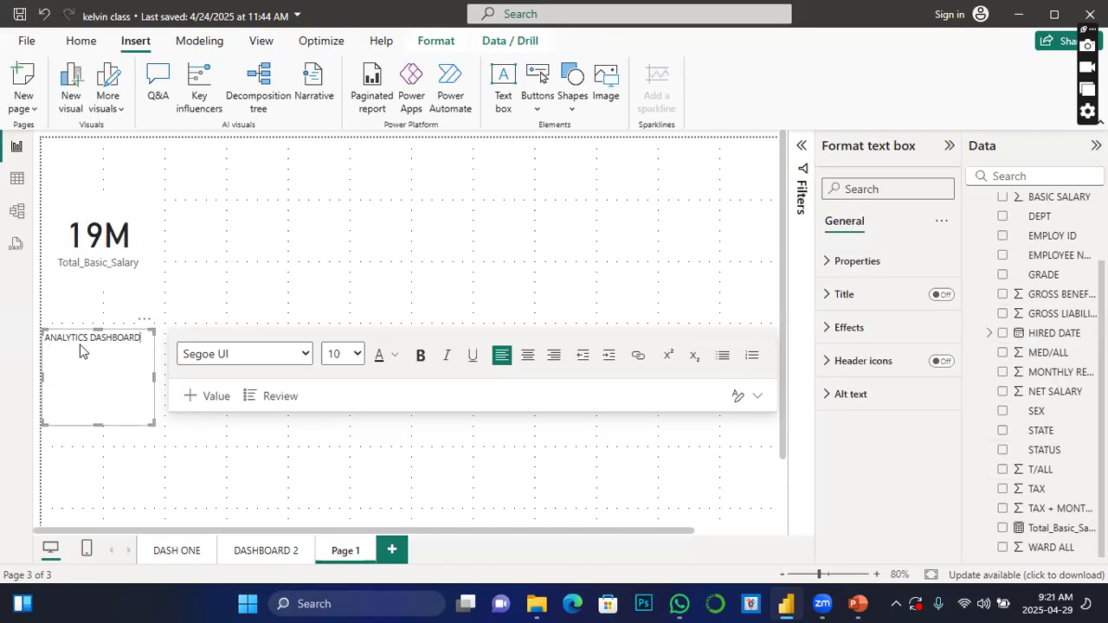
Make the whole ANALYTICS DASHBOARD title bold and set its font size to 28
key(ctrl+a)
click(421, 356)
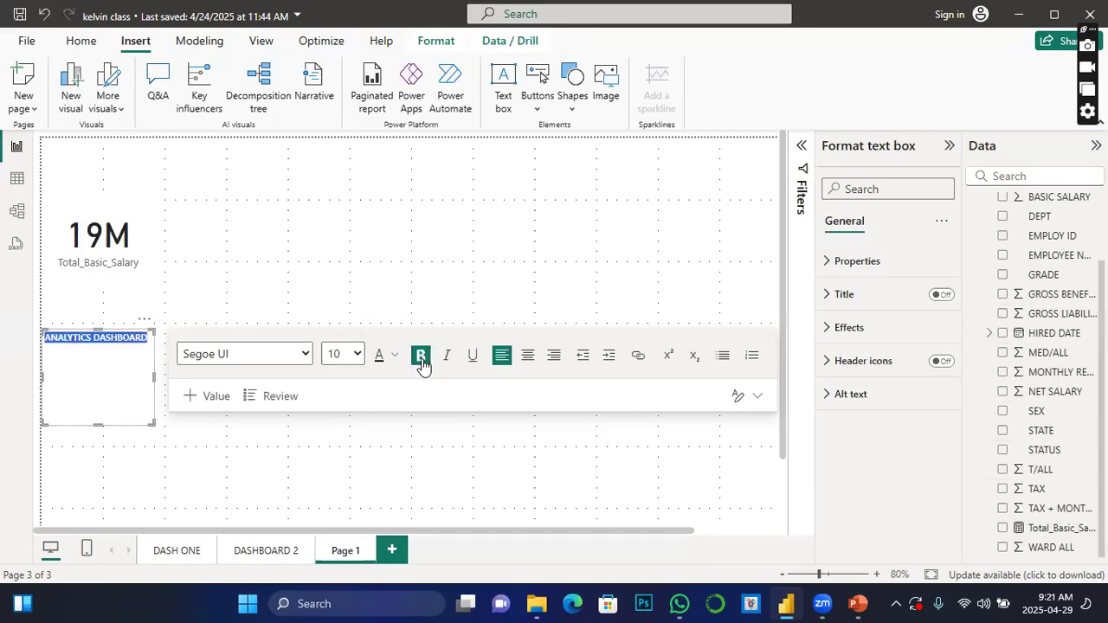
click(358, 355)
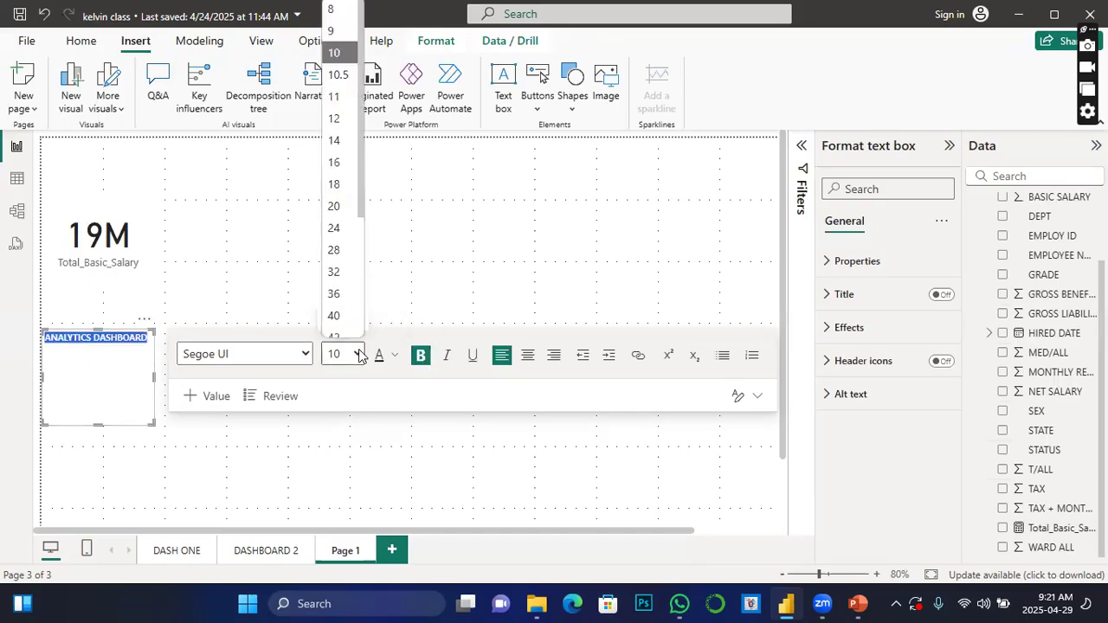
click(334, 240)
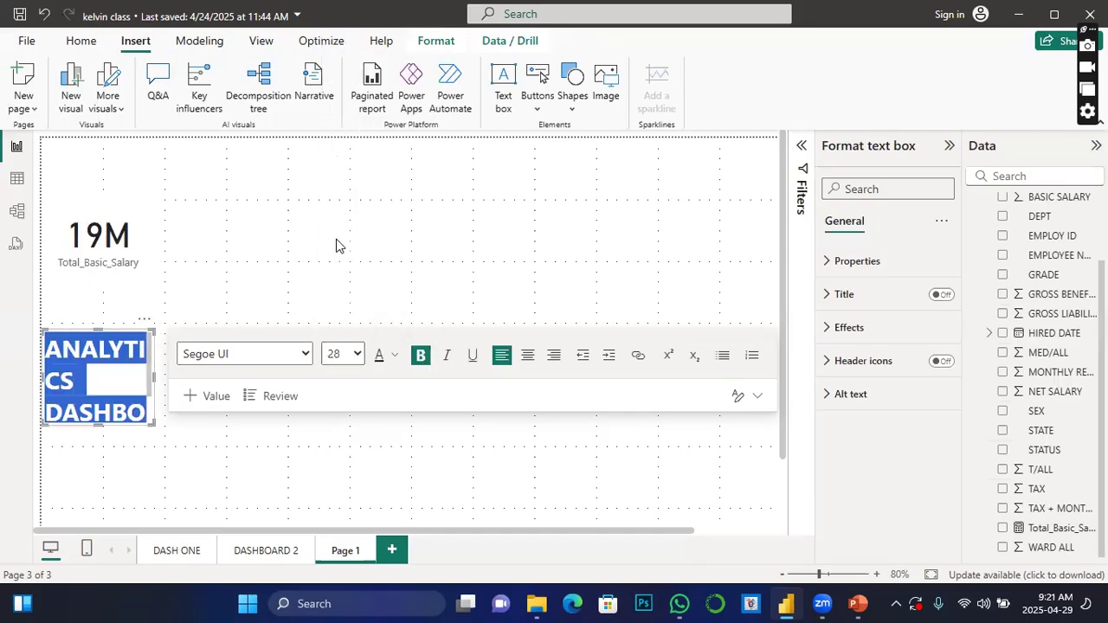
Widen the title text box so ANALYTICS DASHBOARD fits on one line, and center the text
click(156, 381)
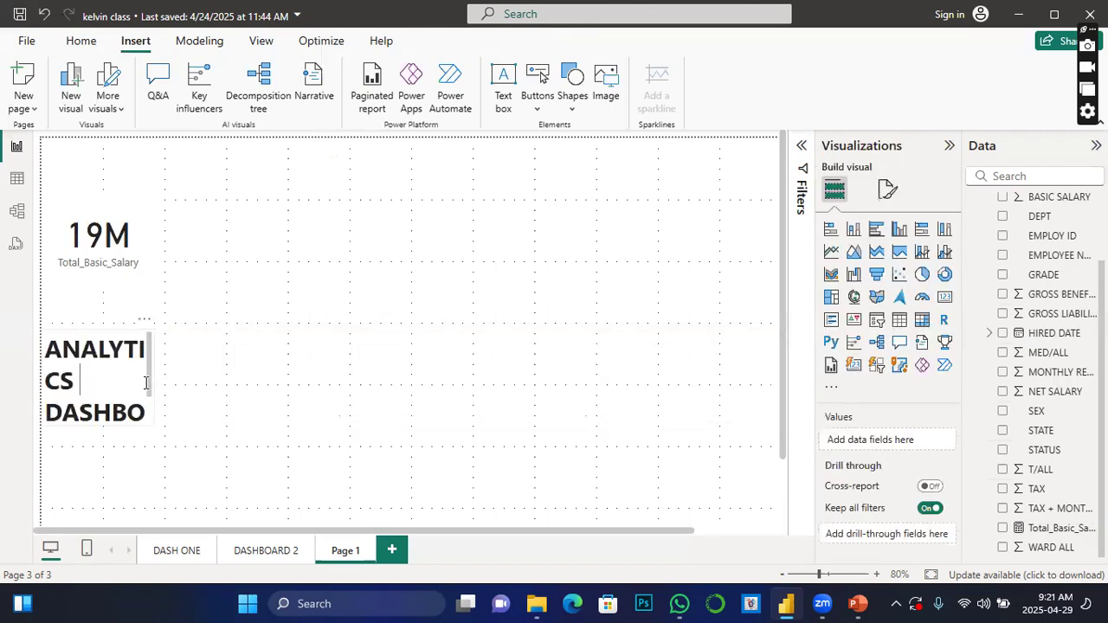
click(155, 397)
drag(153, 376, 563, 360)
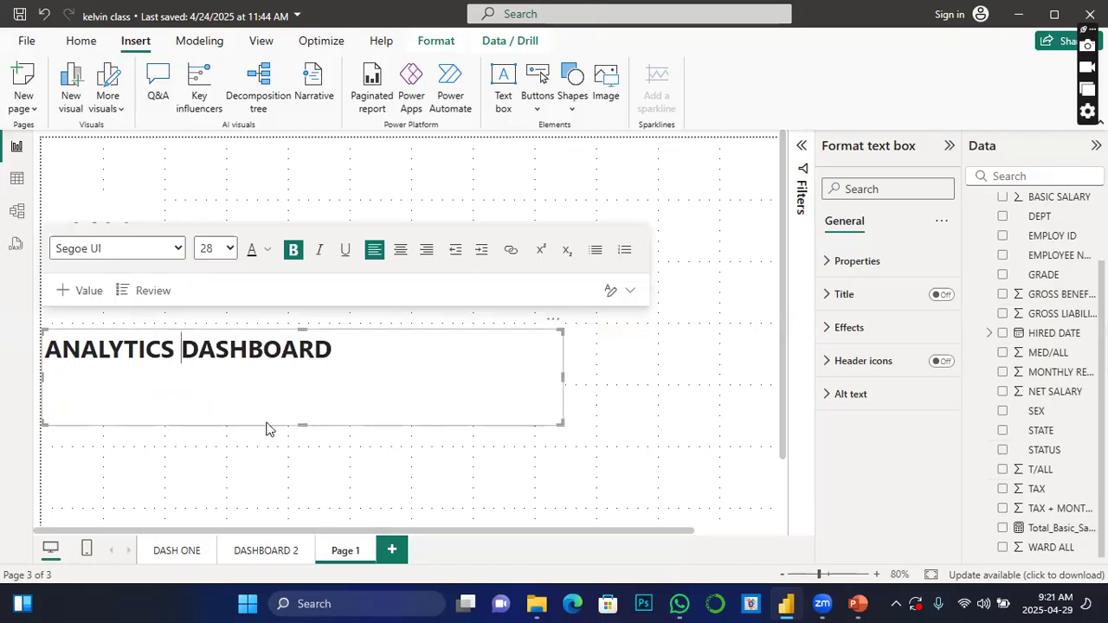
click(400, 251)
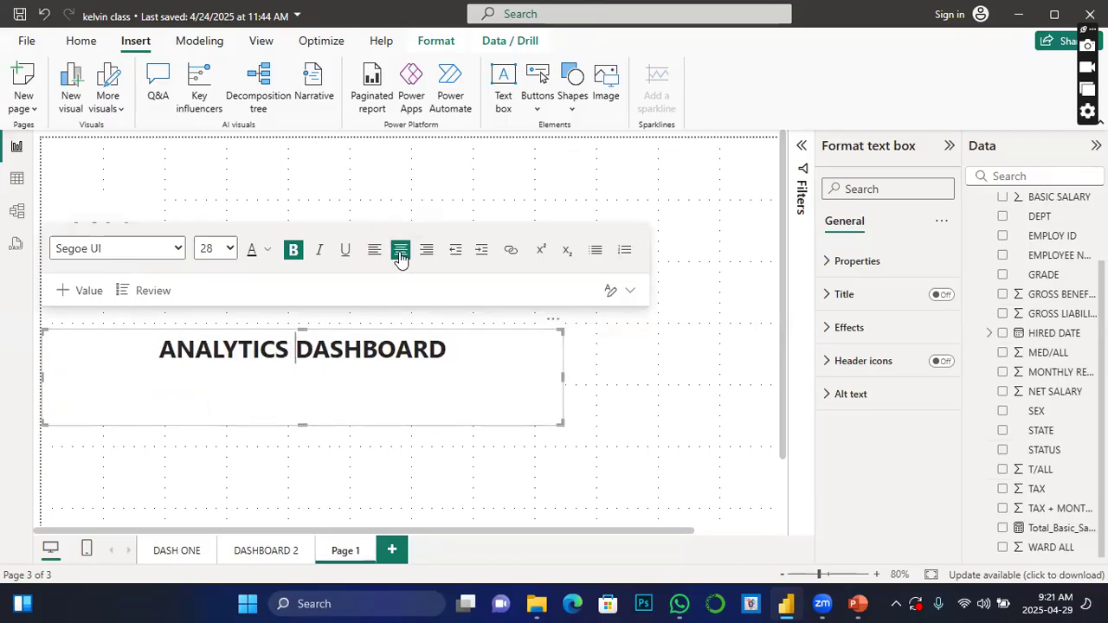
Move the ANALYTICS DASHBOARD text box to the top of the report page, above the card
click(581, 481)
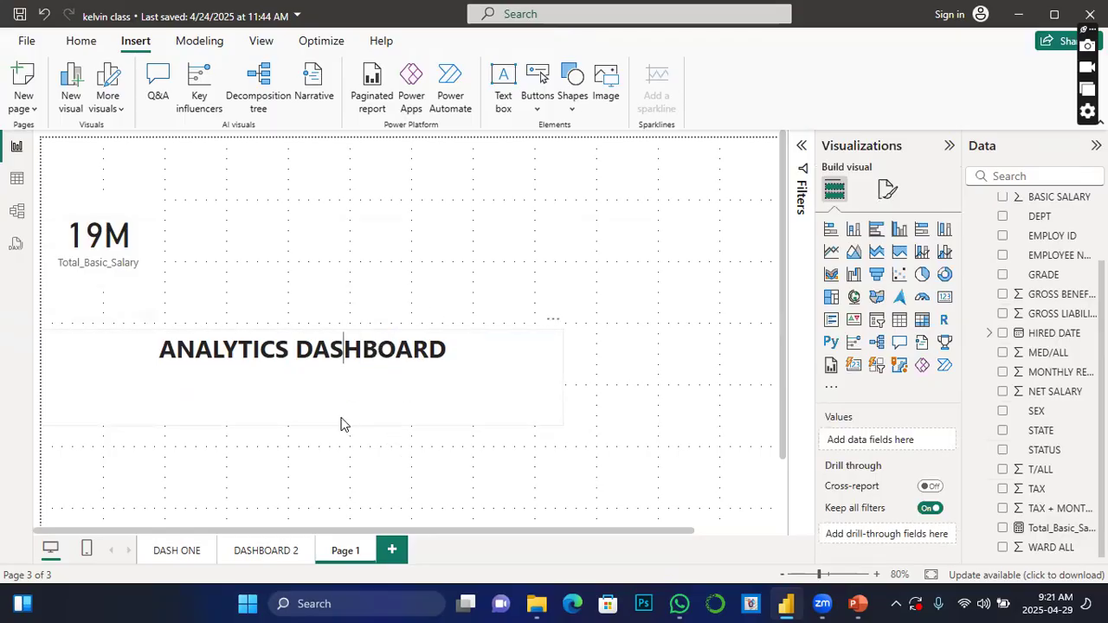
click(424, 340)
drag(512, 329, 557, 141)
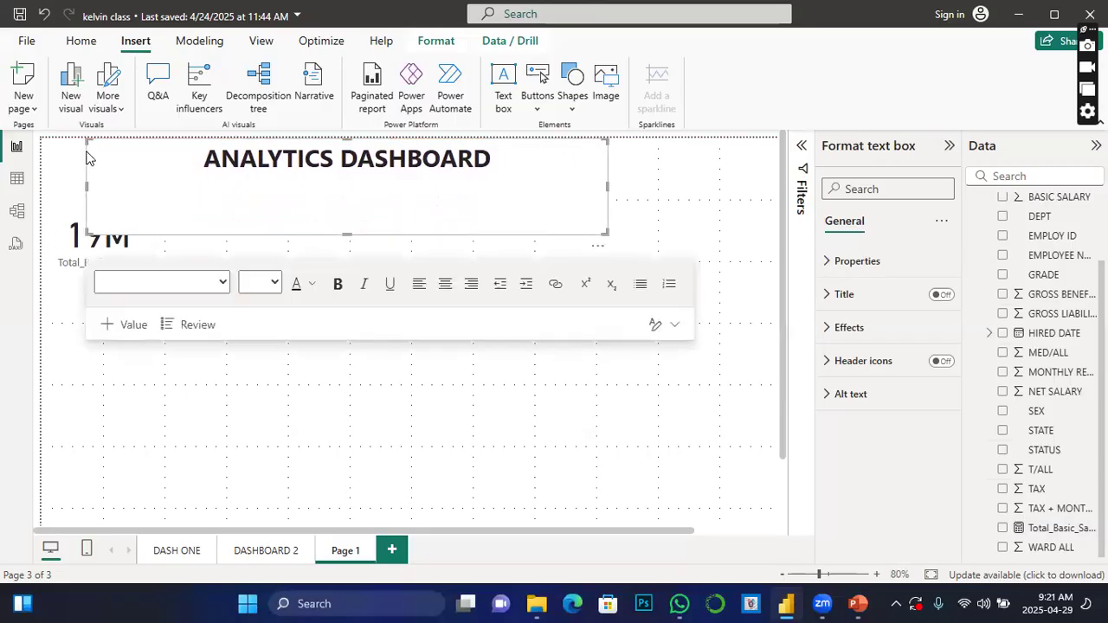
Shrink the title text box to fit ANALYTICS DASHBOARD and move it to the top of the report page
drag(86, 138, 283, 182)
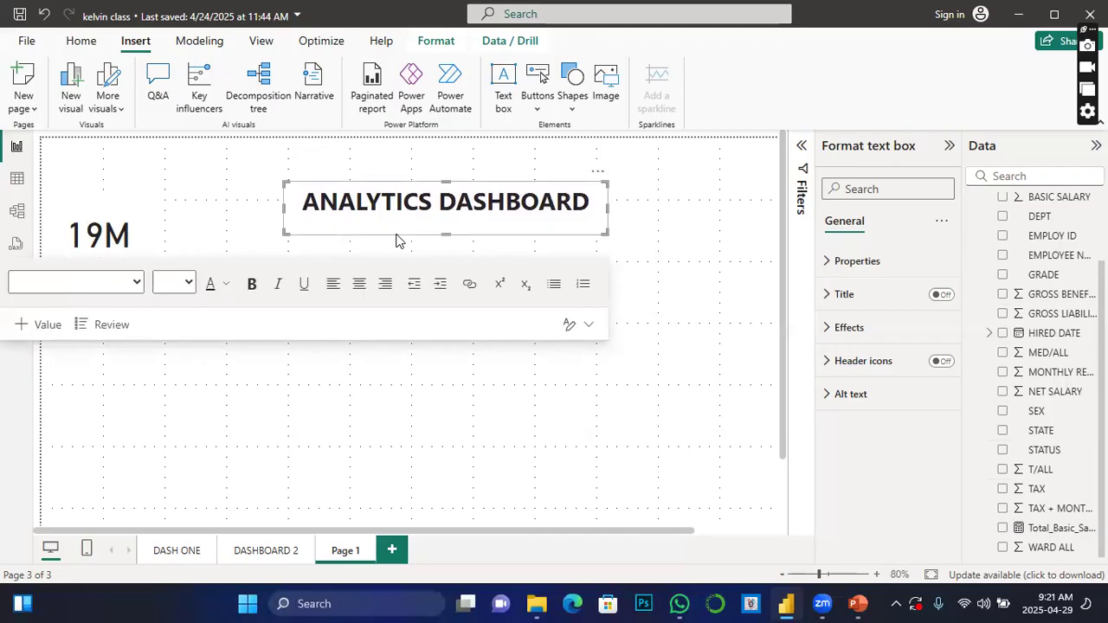
drag(396, 240, 384, 203)
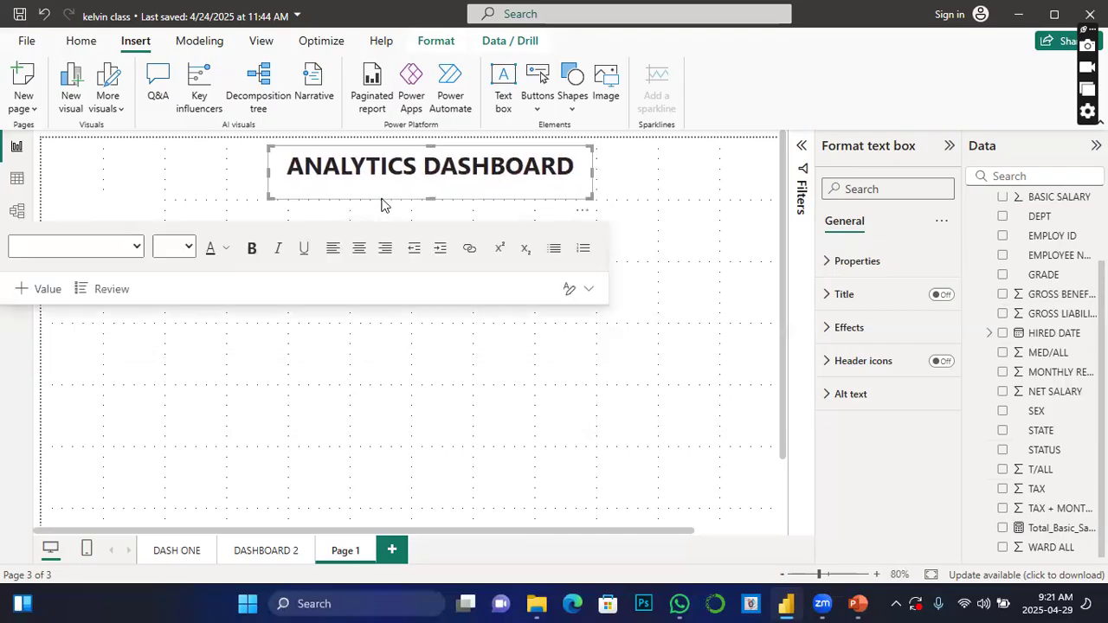
click(331, 381)
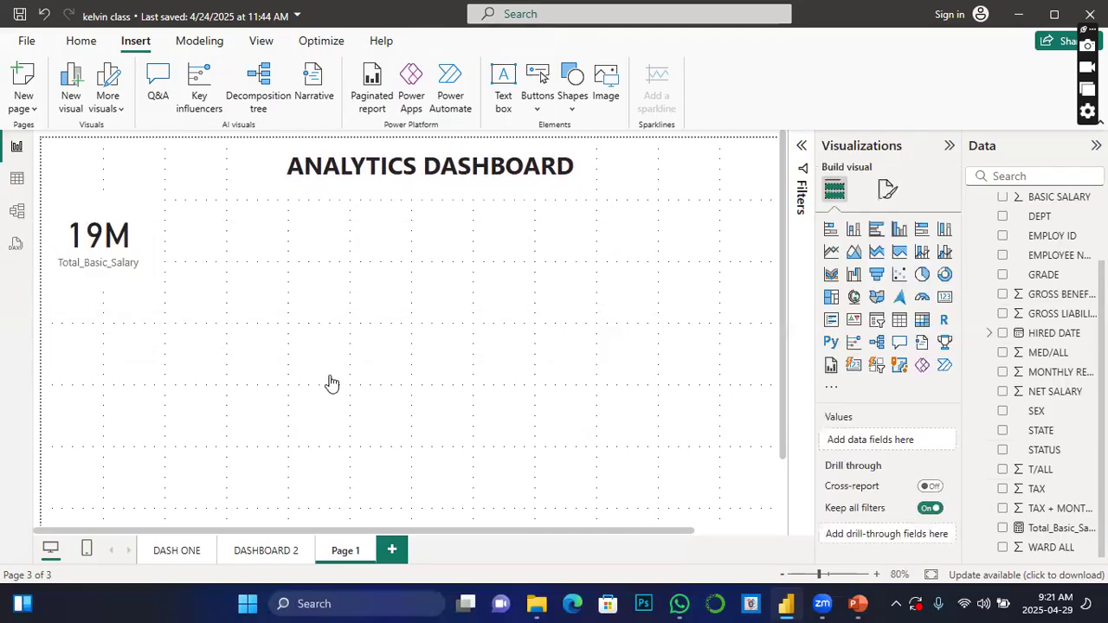
Make the callout value of the Total_Basic_Salary card bold
click(136, 216)
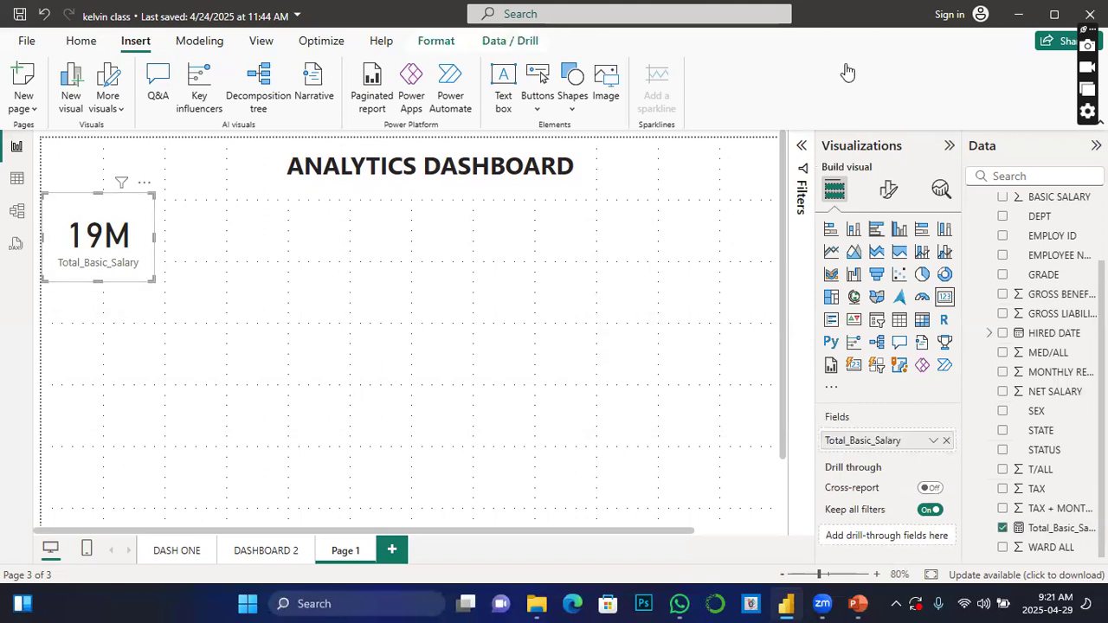
click(890, 192)
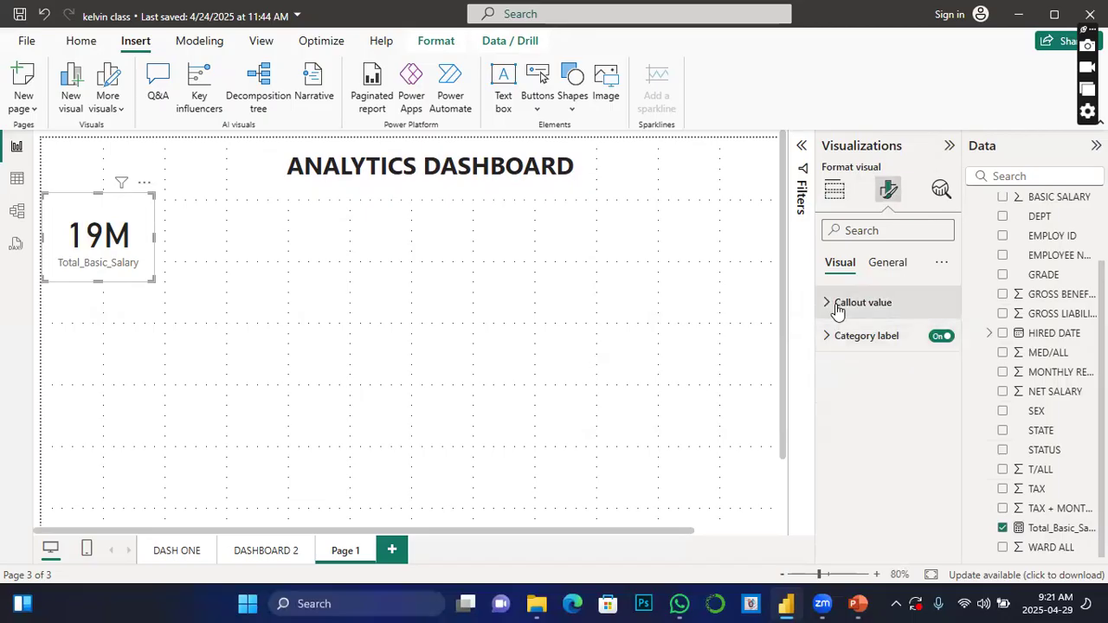
click(830, 305)
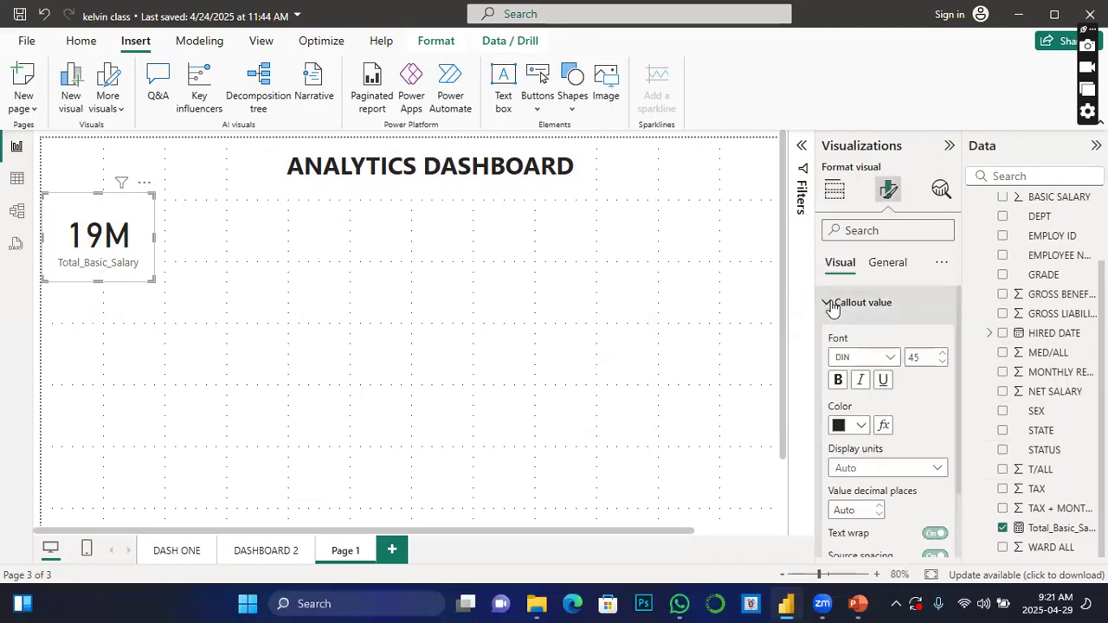
click(838, 380)
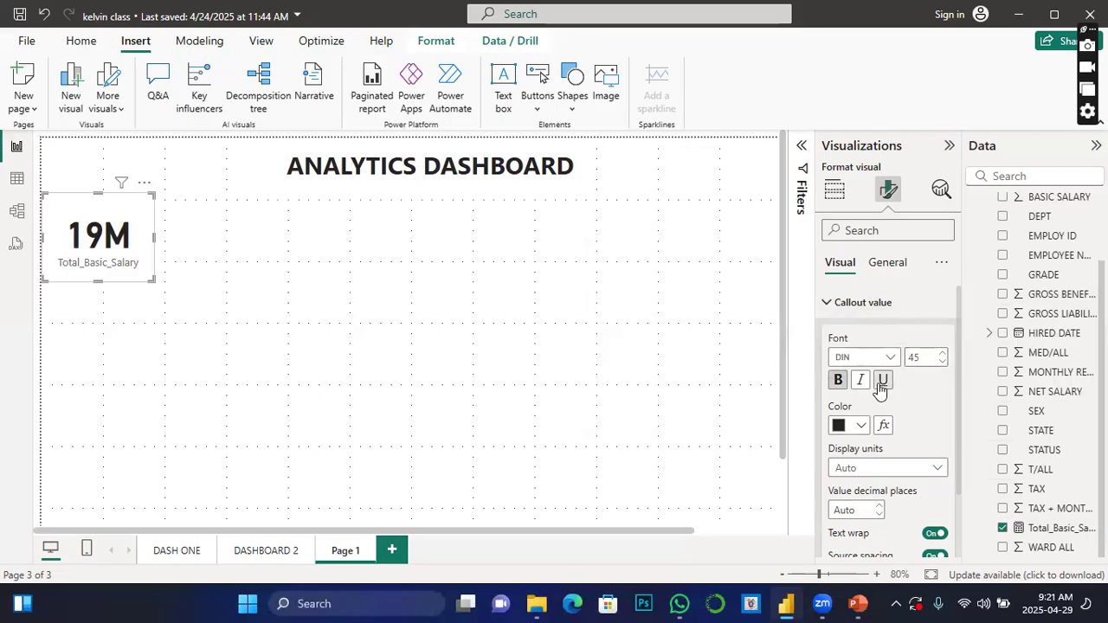
click(861, 425)
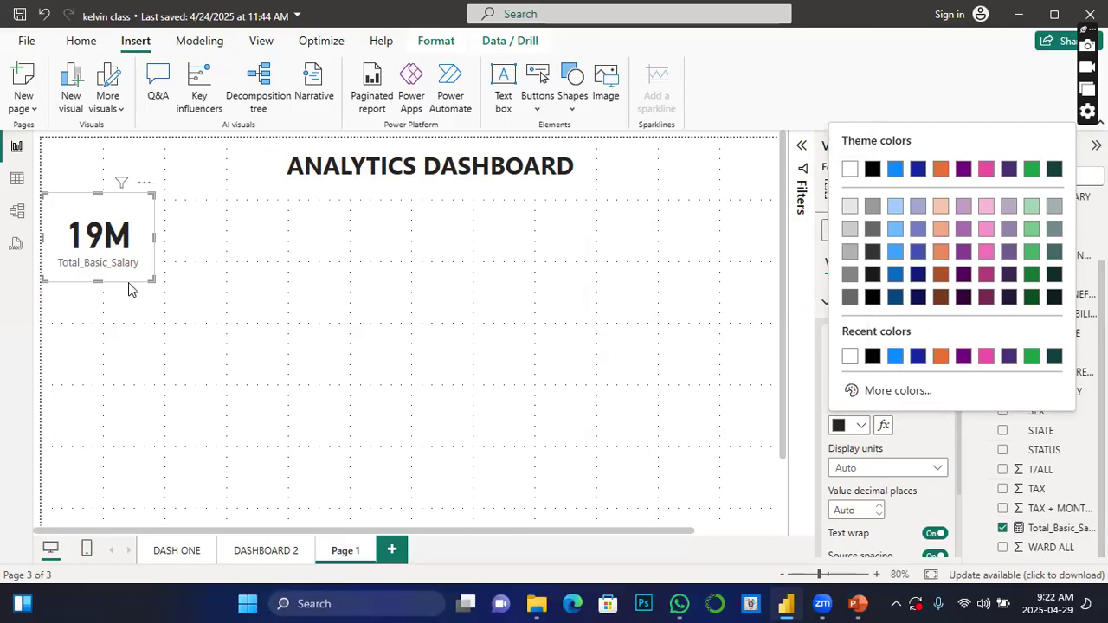
click(956, 433)
Set the background color of the Total_Basic_Salary card to bright blue
click(892, 264)
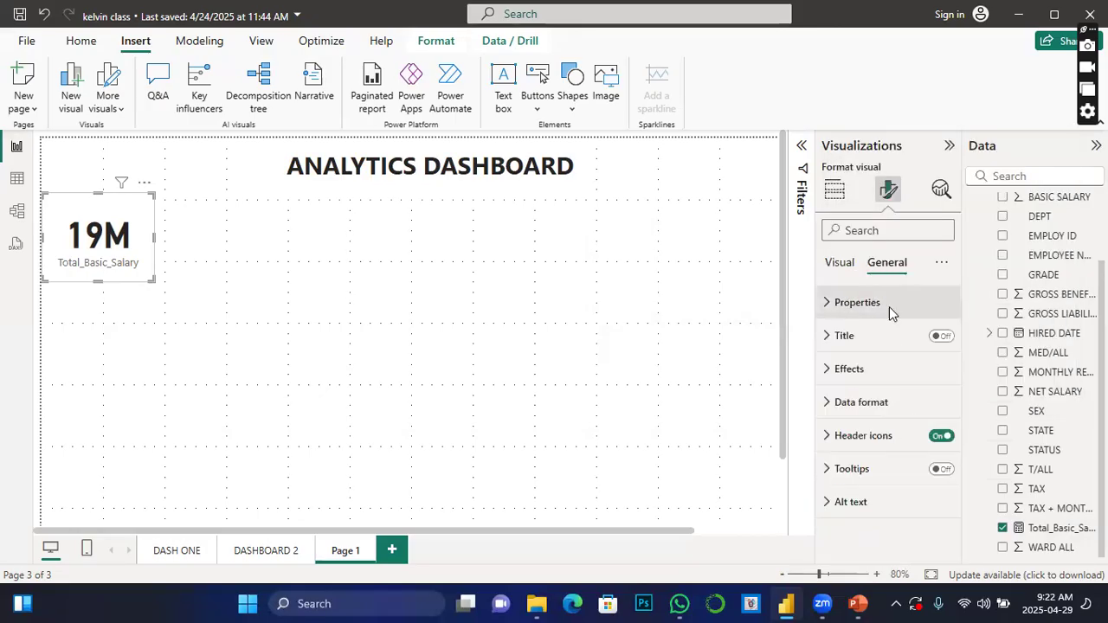
click(828, 371)
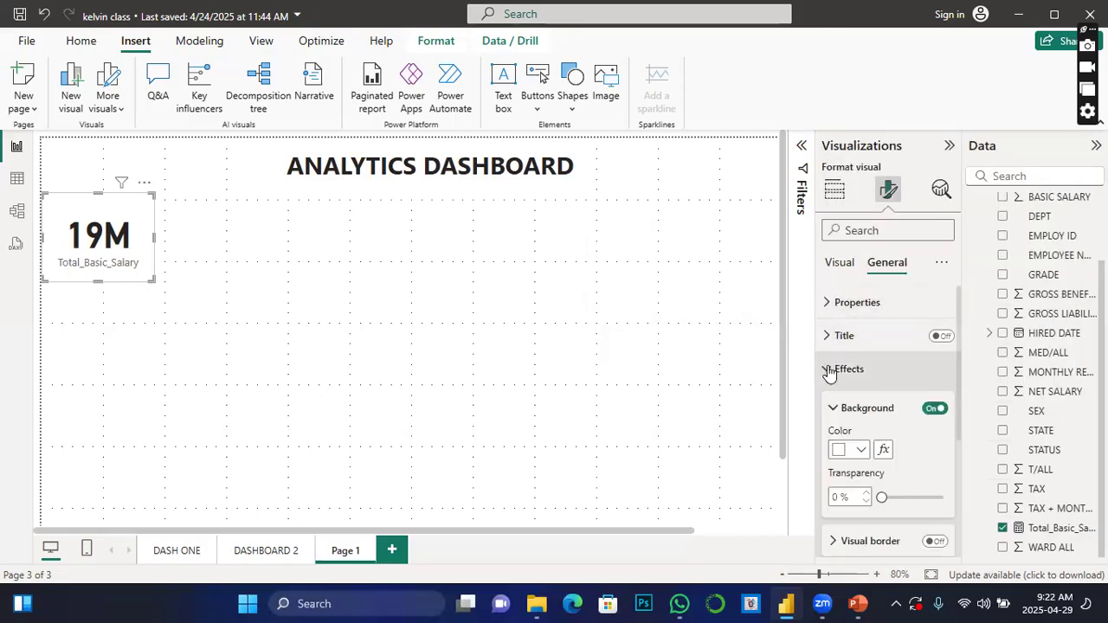
click(860, 450)
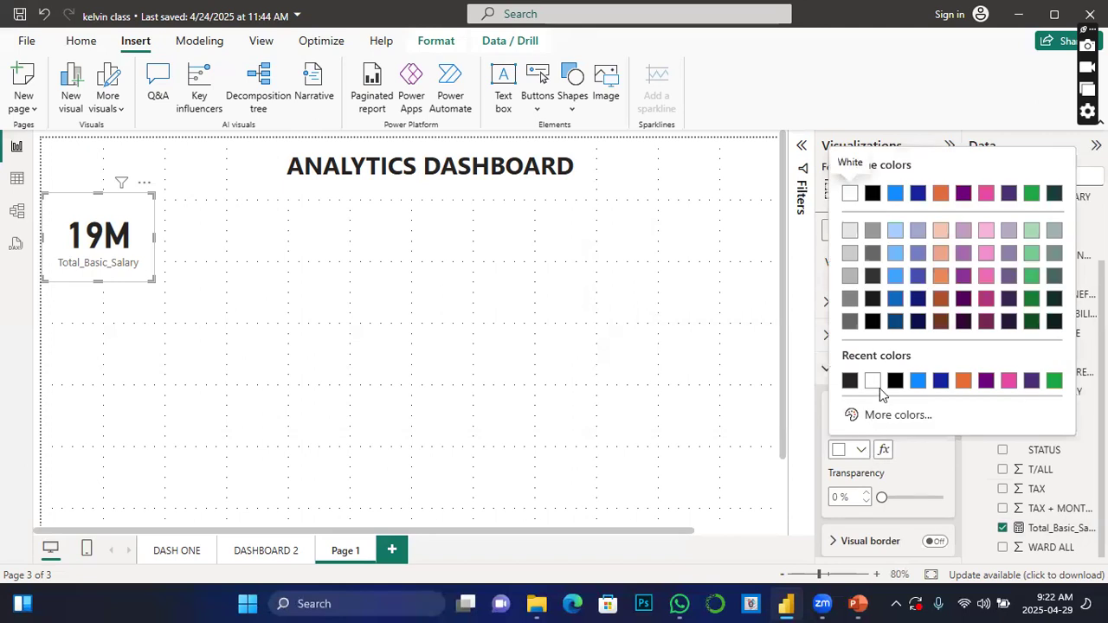
click(917, 381)
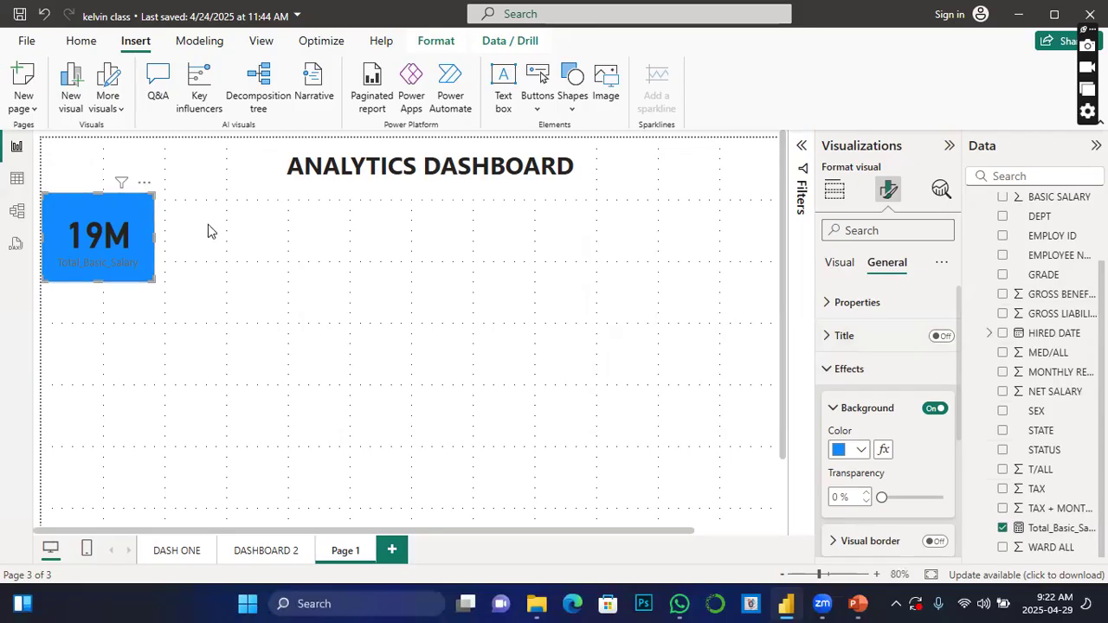
Change the card's callout value color to white
click(840, 263)
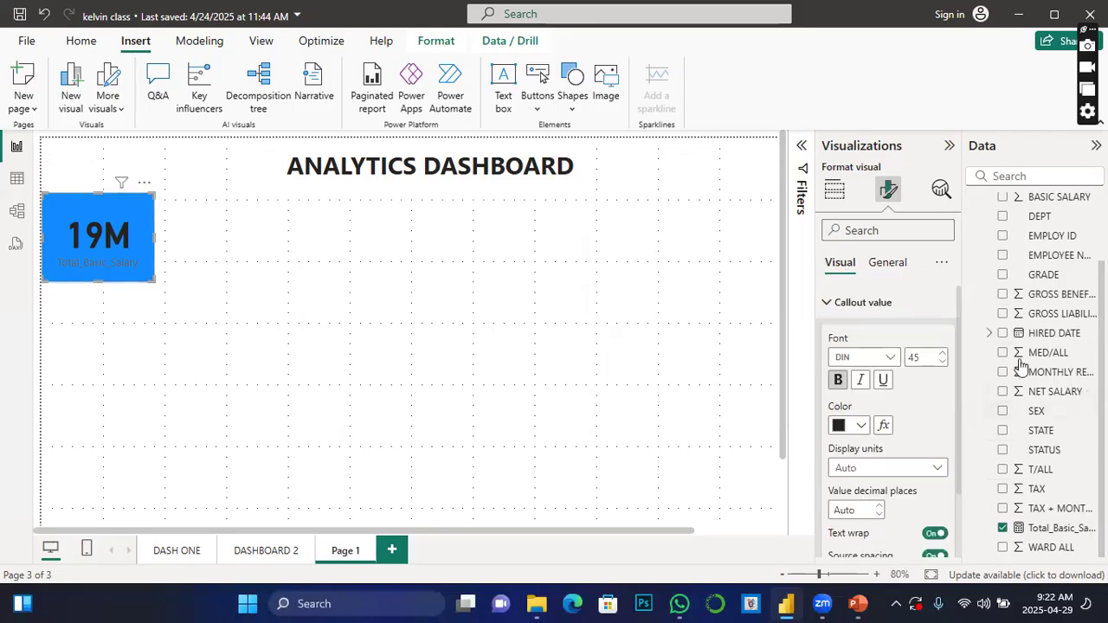
click(861, 425)
click(851, 172)
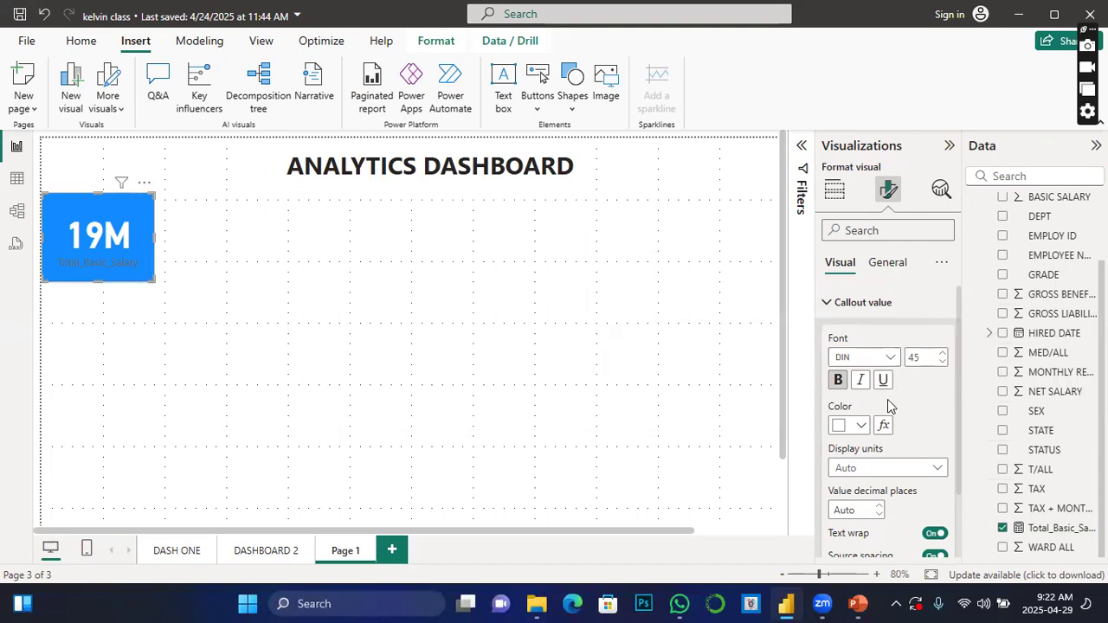
Format the card's Total_Basic_Salary category label in bold and near-black, and increase its font size by two points
scroll(888, 399, down, 2)
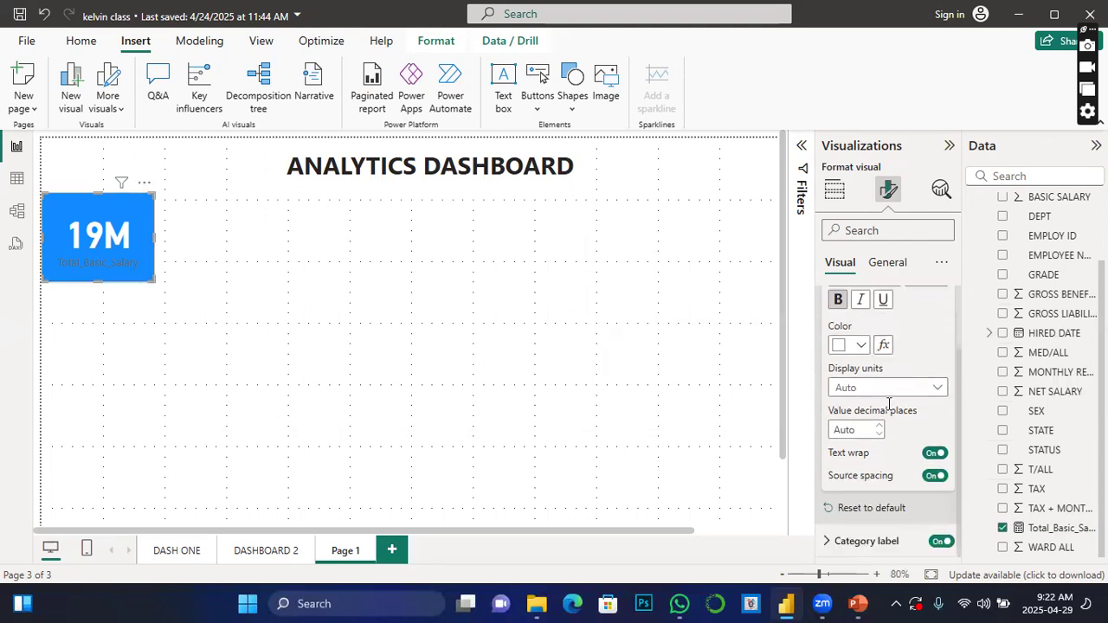
click(835, 541)
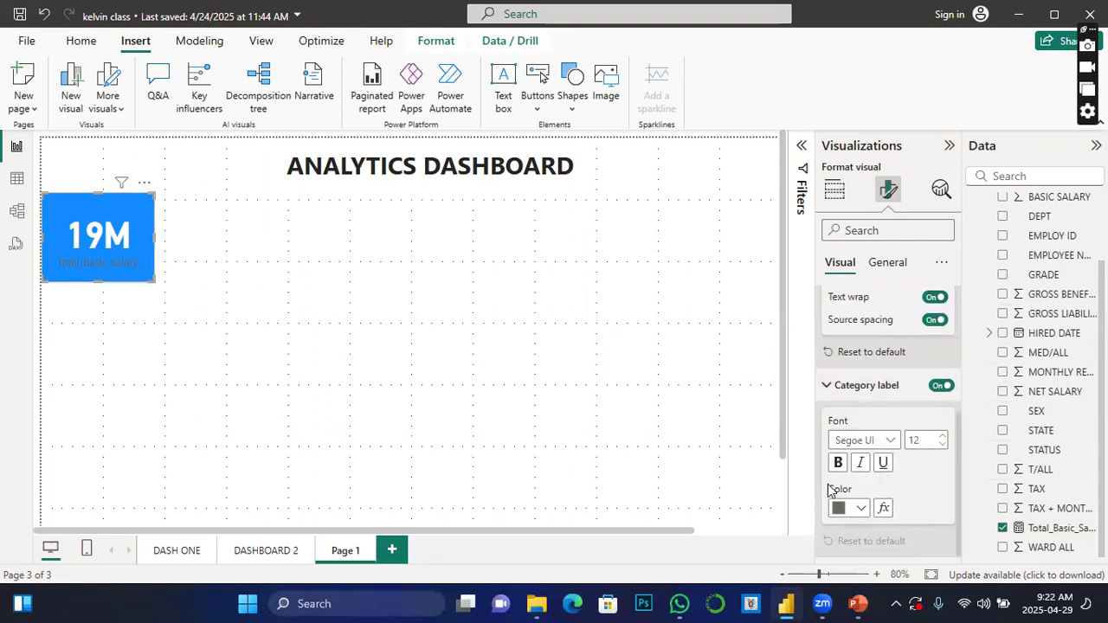
click(836, 464)
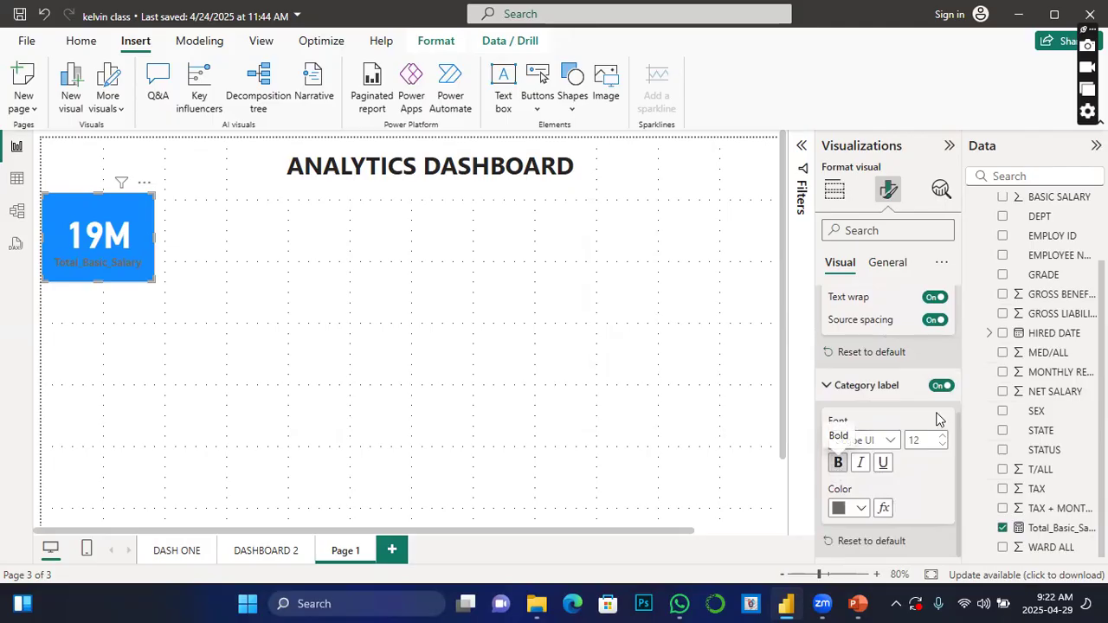
click(859, 509)
click(894, 439)
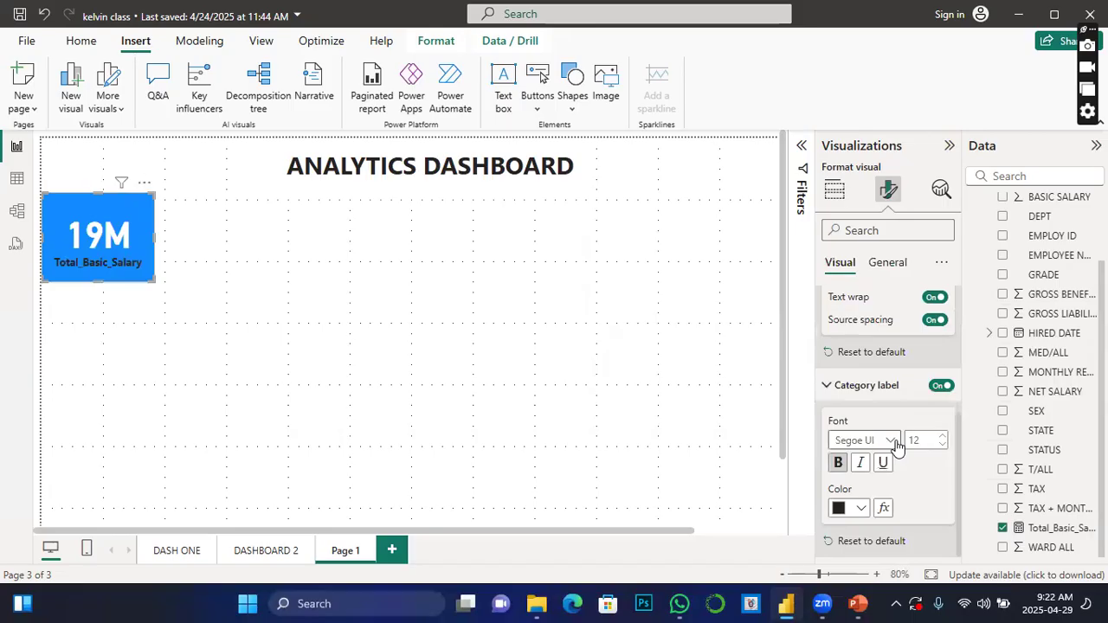
click(941, 437)
click(941, 437)
Shift the blue Total_Basic_Salary card slightly to the right, away from the page edge, and deselect it
click(218, 232)
click(125, 206)
drag(125, 206, 151, 207)
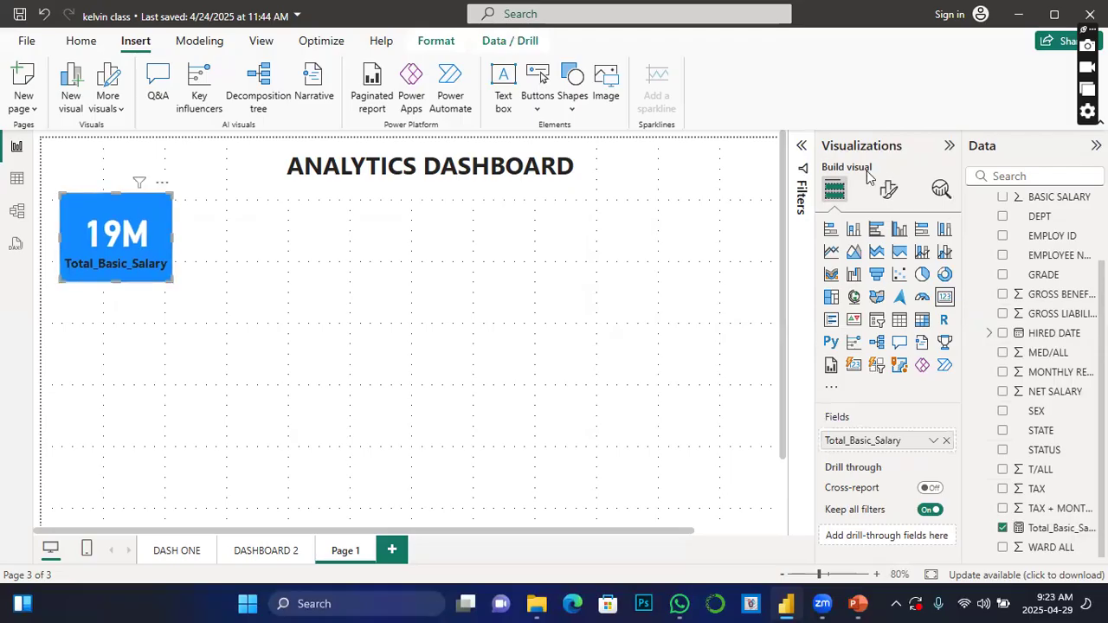
click(888, 189)
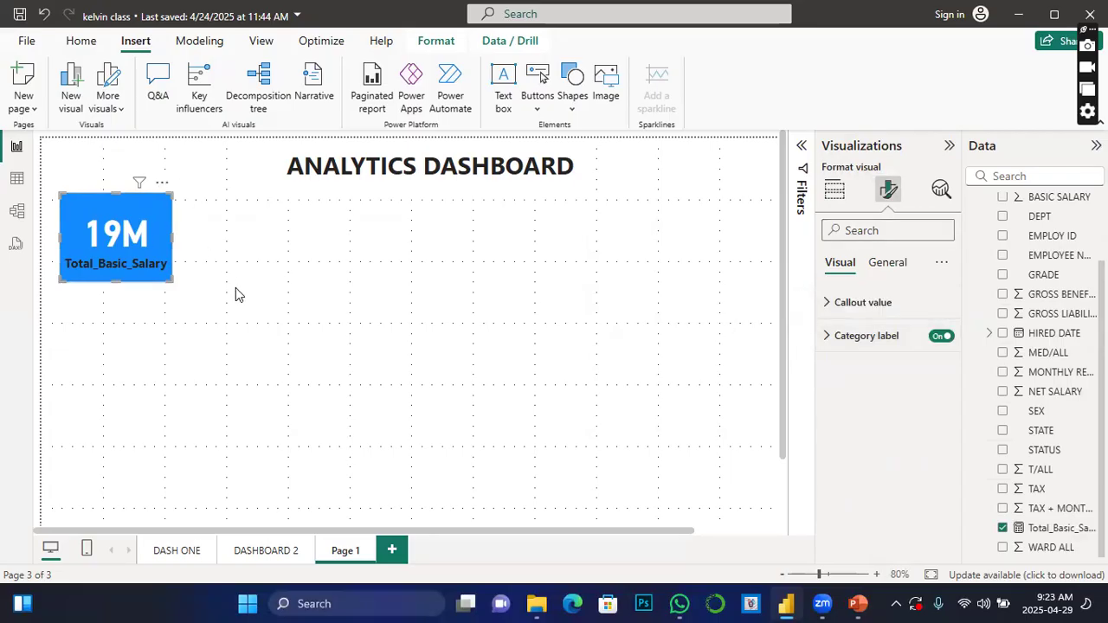
click(405, 237)
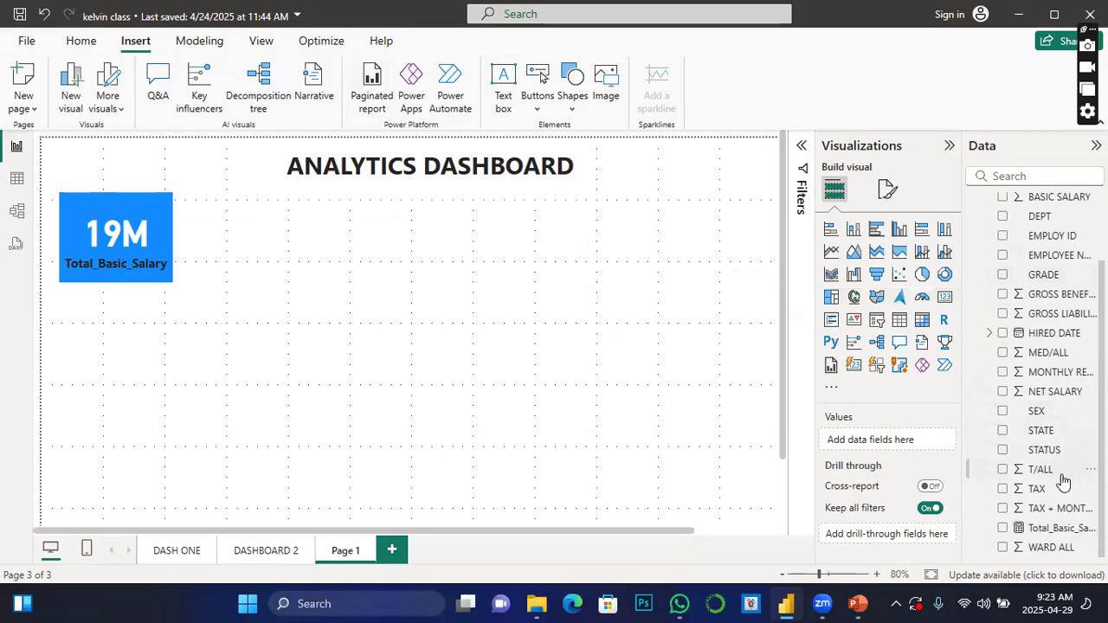
Create a new measure in the STAFF DATA-STERLING BANK table and name it TOTAL_AV_BSALARY
right_click(1039, 238)
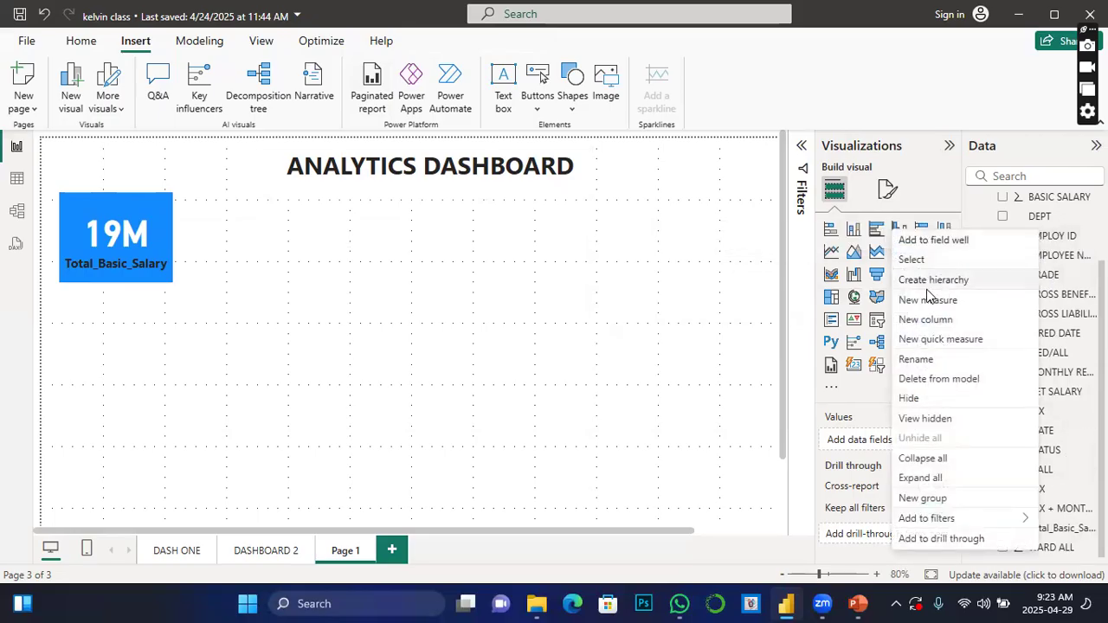
key(Escape)
click(491, 161)
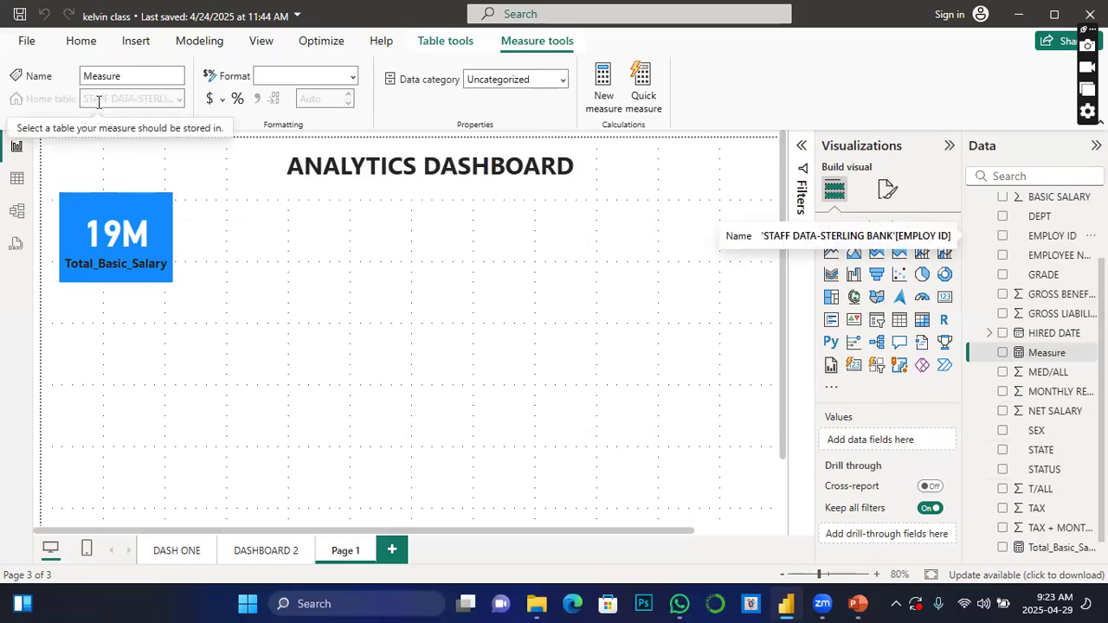
double_click(154, 144)
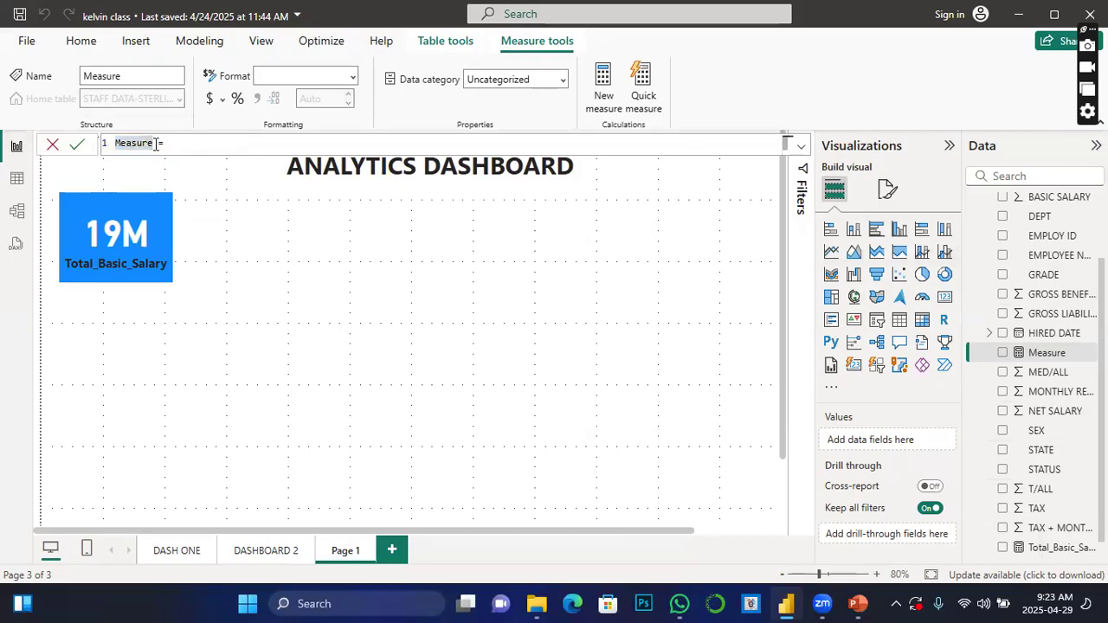
key(BackSpace)
key(BackSpace)
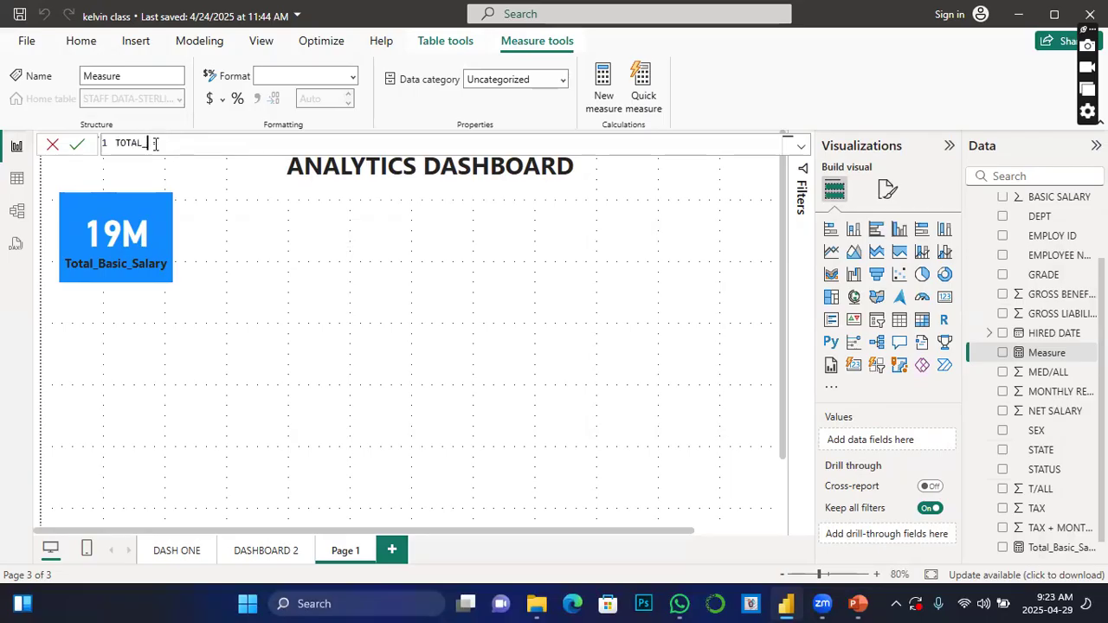
text(TOTAL_AL)
key(BackSpace)
text(BSALARY =)
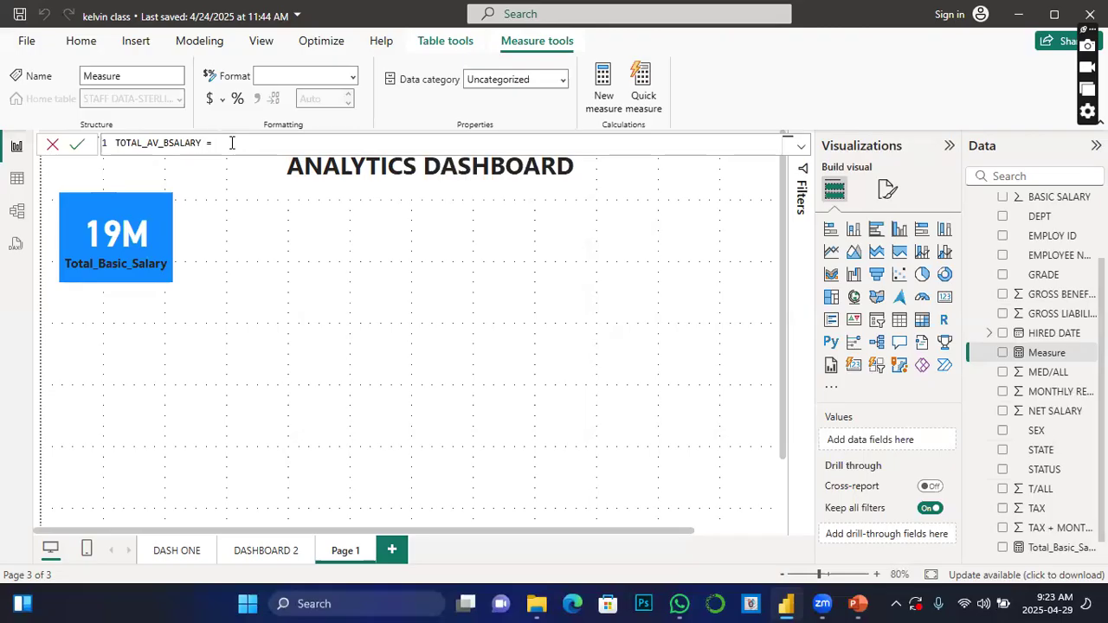
Define the TOTAL_AV_BSALARY measure as AVERAGE('STAFF DATA-STERLING BANK'[BASIC SALARY]) and commit the formula
text(av)
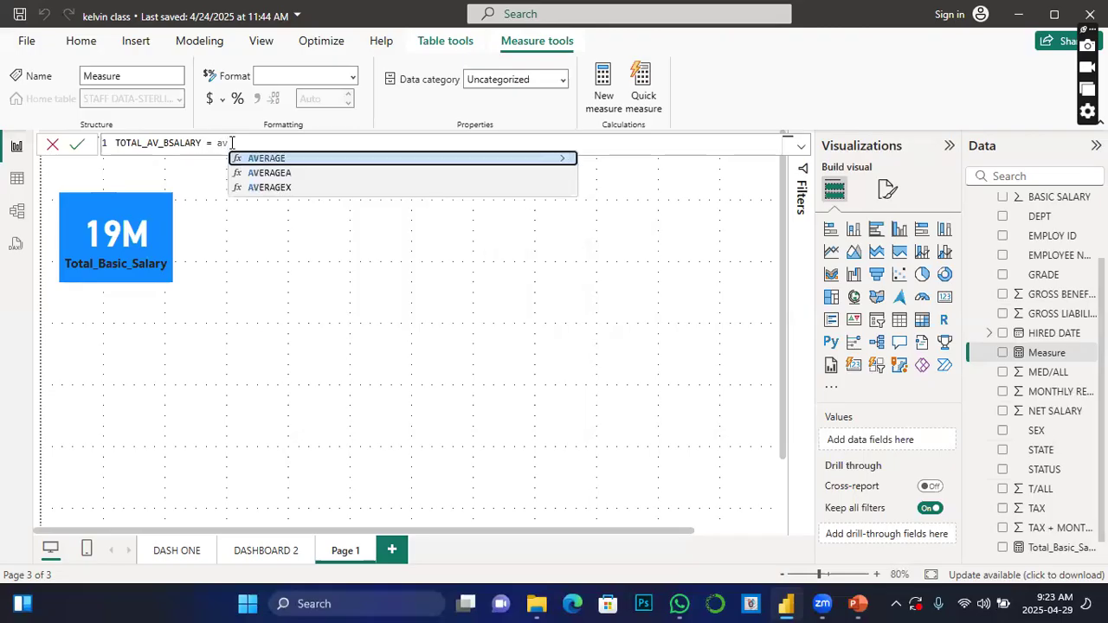
click(265, 163)
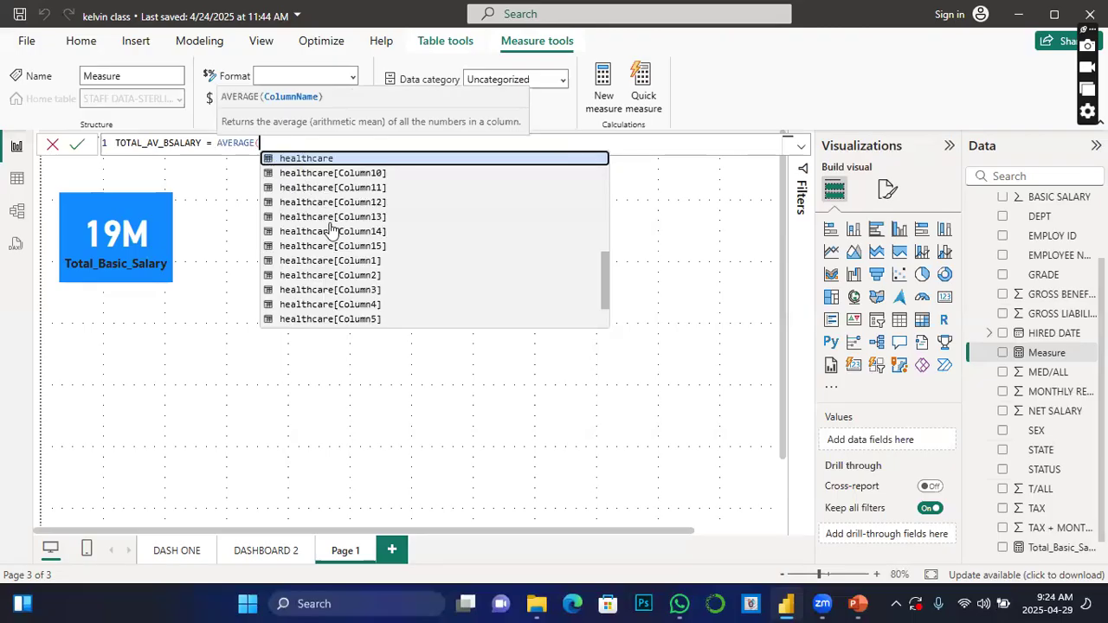
scroll(334, 260, down, 2)
scroll(337, 285, up, 3)
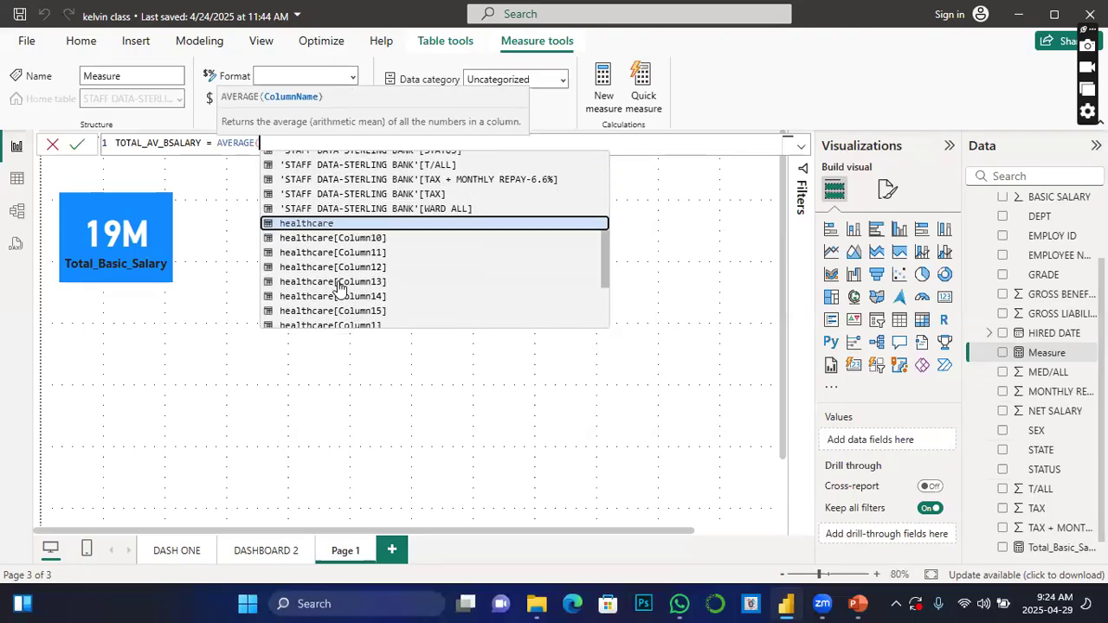
scroll(338, 286, up, 1)
scroll(337, 287, up, 1)
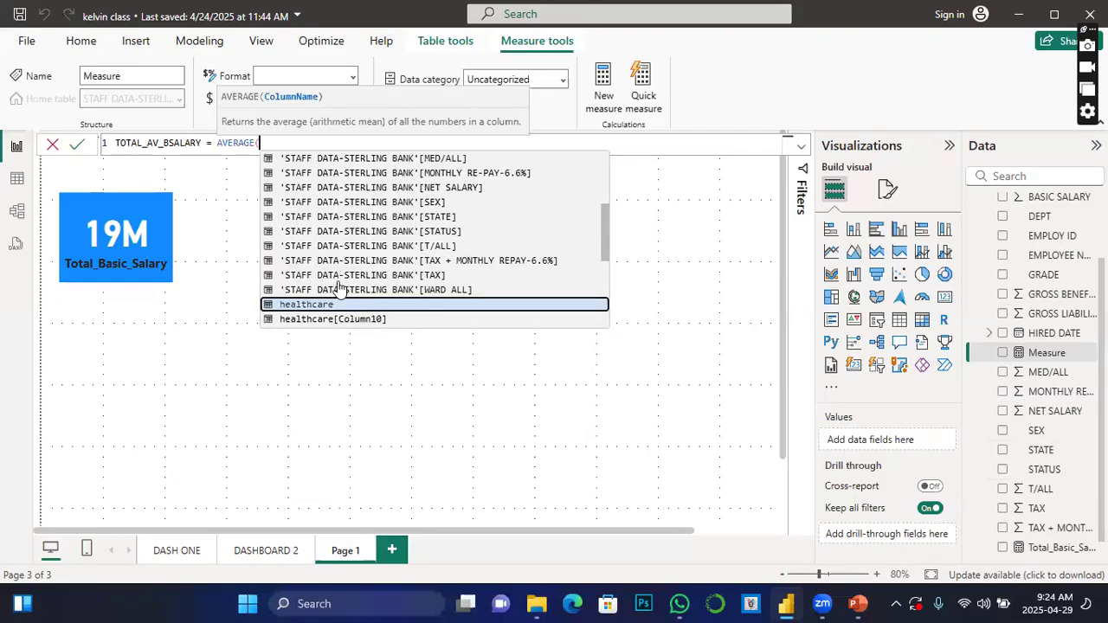
scroll(338, 287, up, 2)
scroll(338, 279, up, 2)
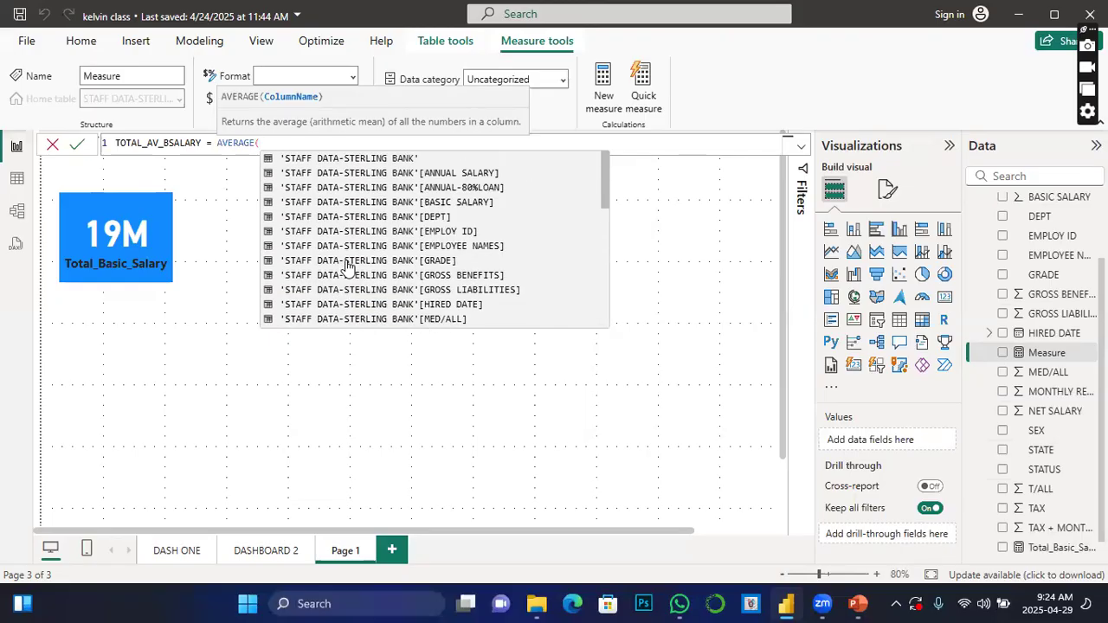
click(451, 204)
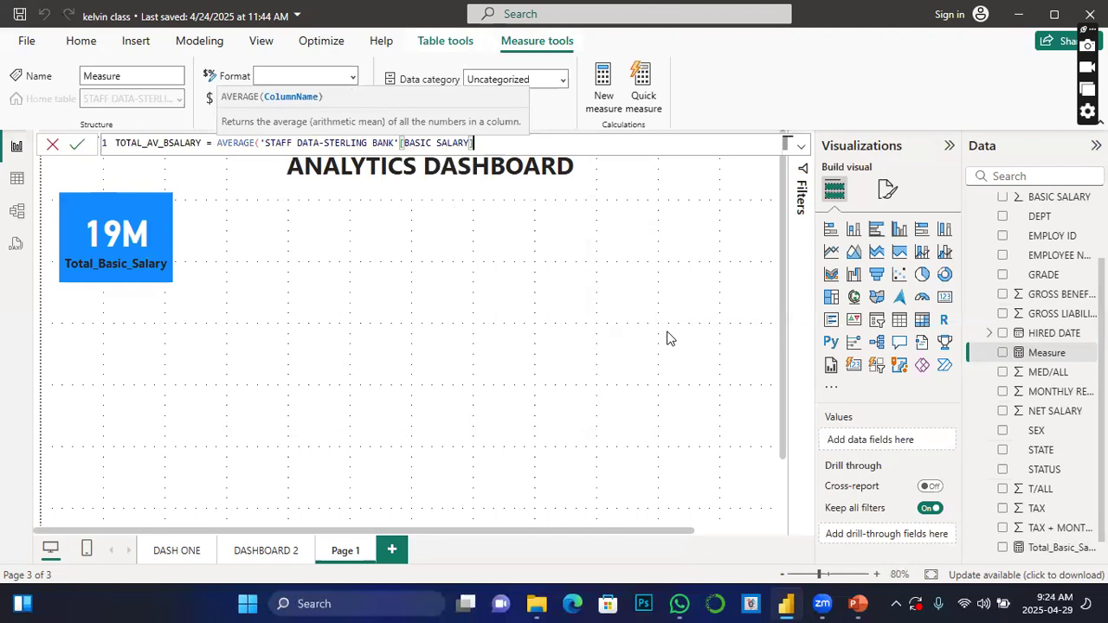
click(76, 145)
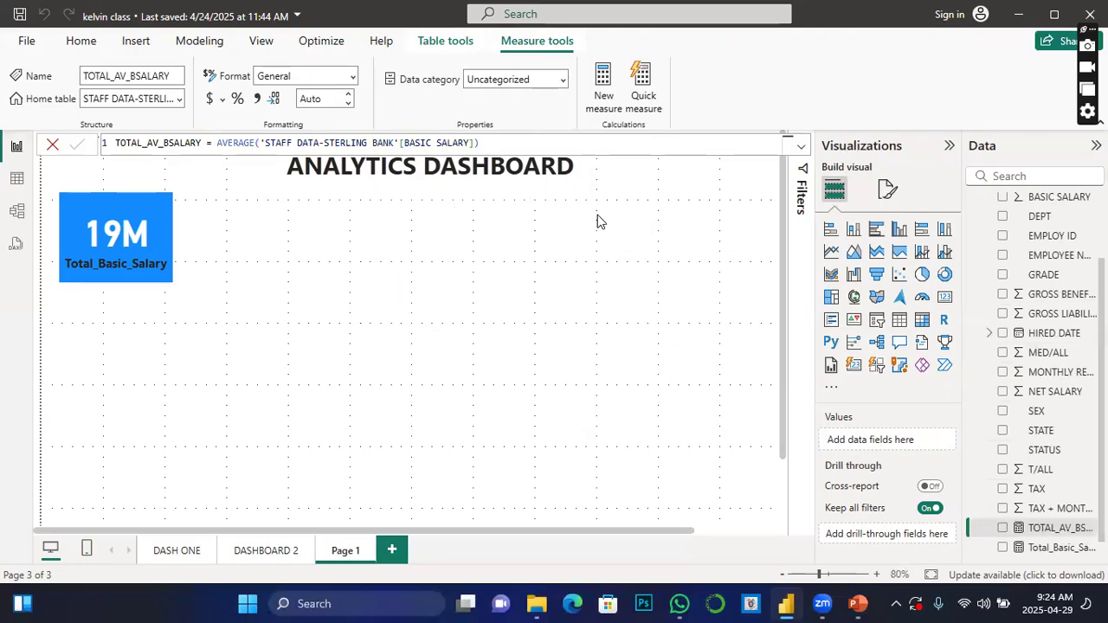
Add a second, empty card visual and place it directly beside the Total_Basic_Salary card
click(475, 293)
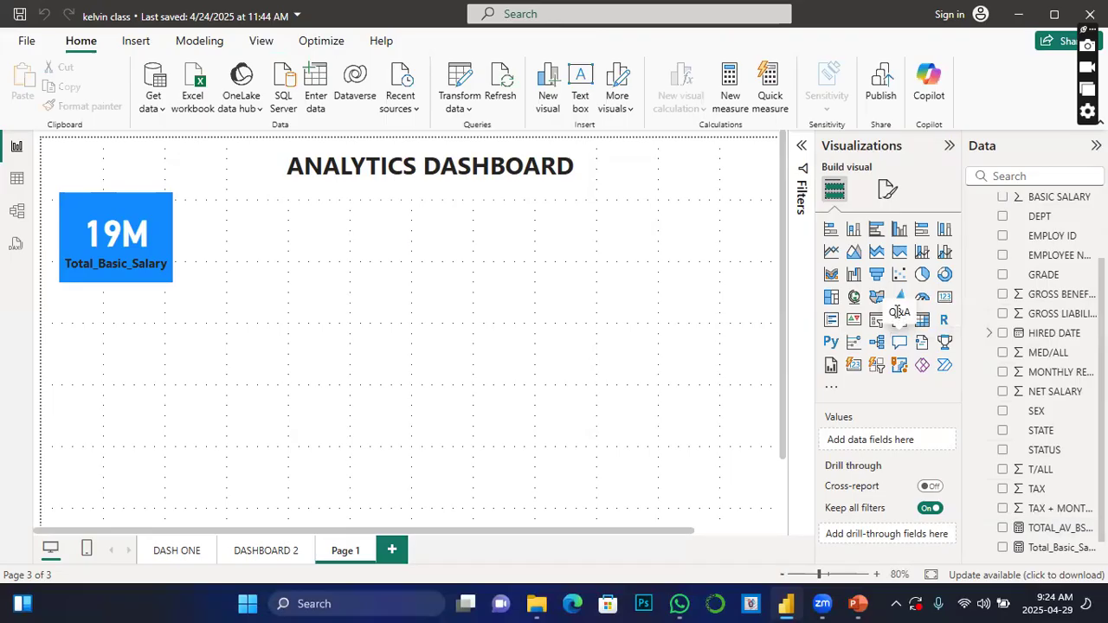
click(947, 301)
drag(695, 239, 247, 235)
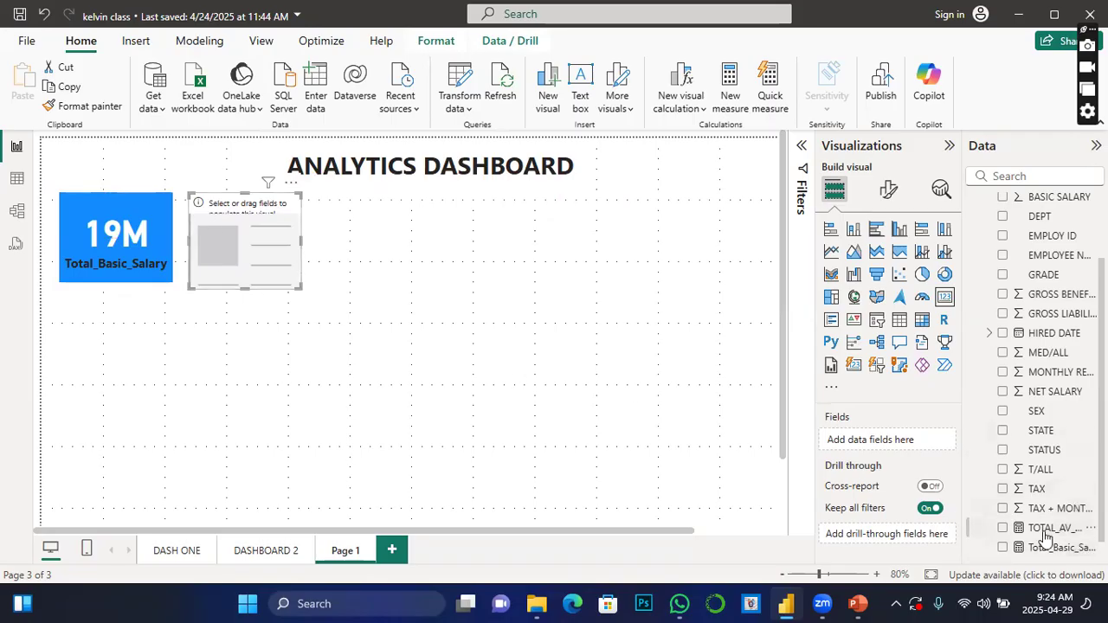
Show the TOTAL_AV_BSALARY measure in the empty card and resize the card to match the Total_Basic_Salary card
click(1002, 528)
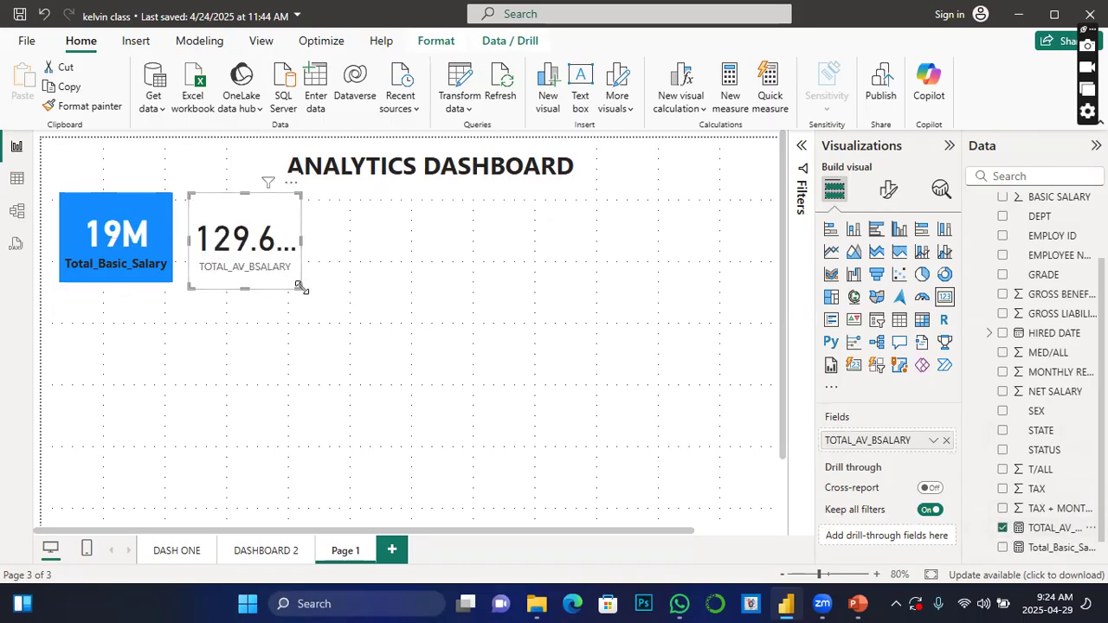
drag(298, 287, 298, 279)
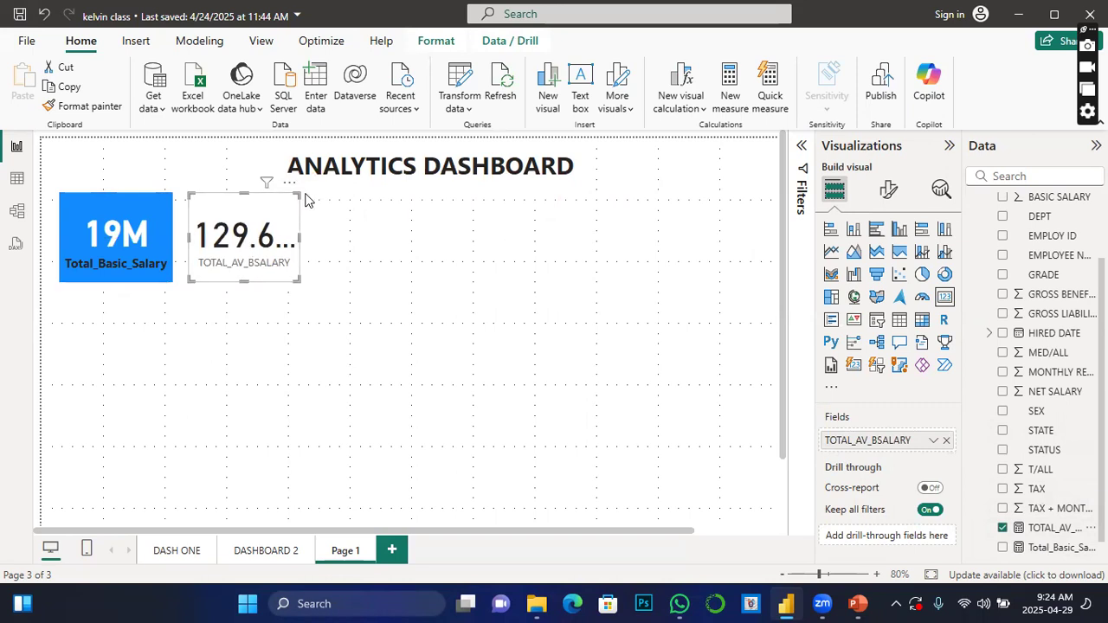
drag(298, 195, 301, 201)
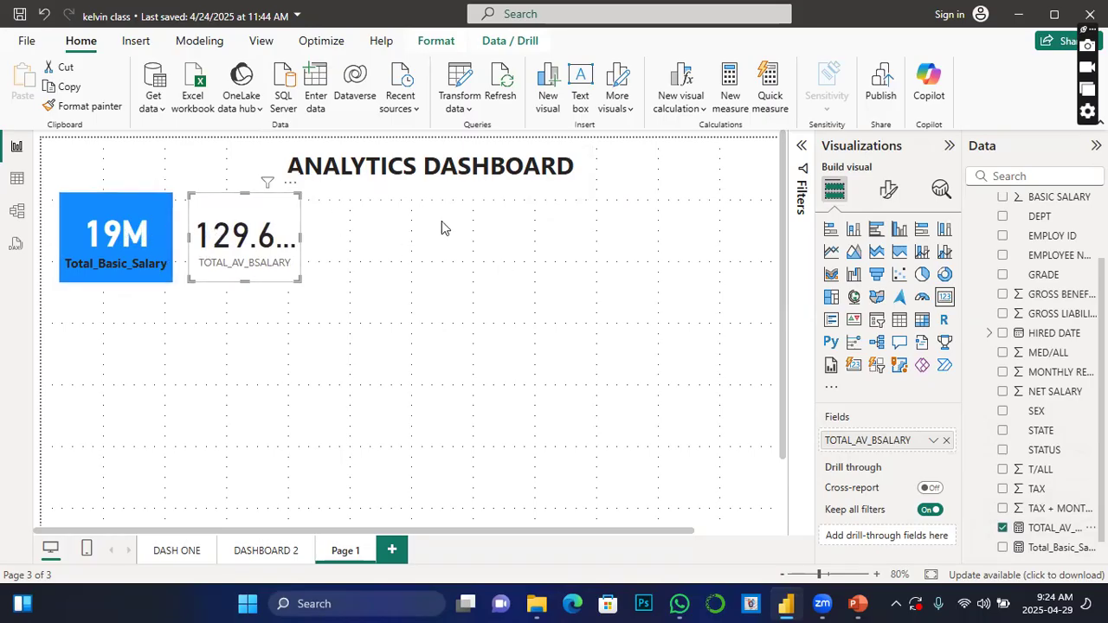
Copy the Total_Basic_Salary card's formatting onto the TOTAL_AV_BSALARY card with Format Painter and deselect it
click(154, 247)
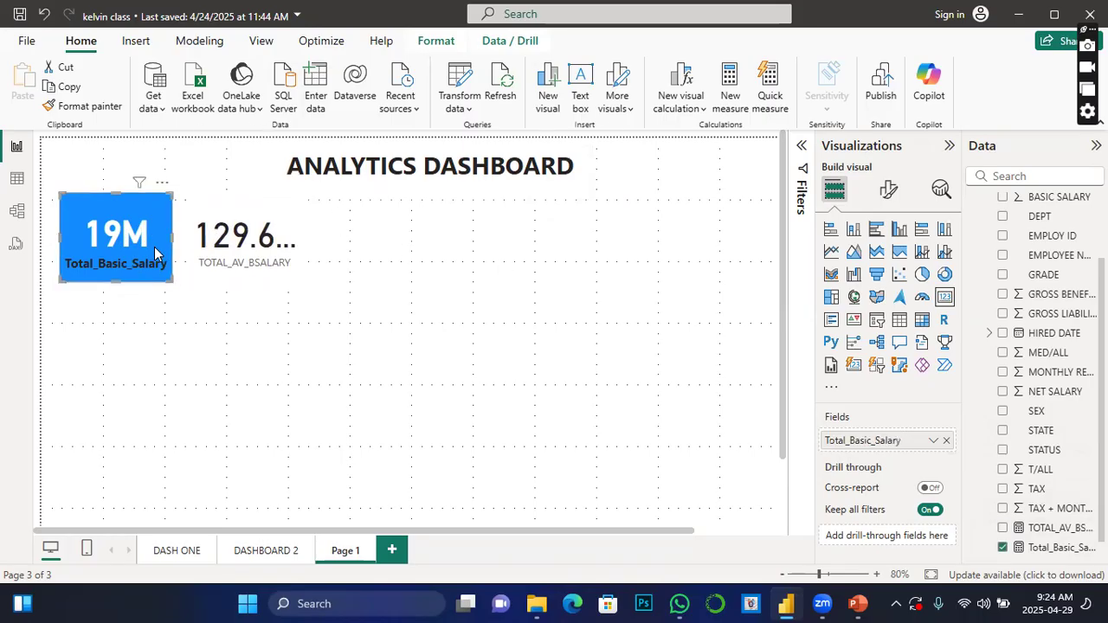
click(71, 108)
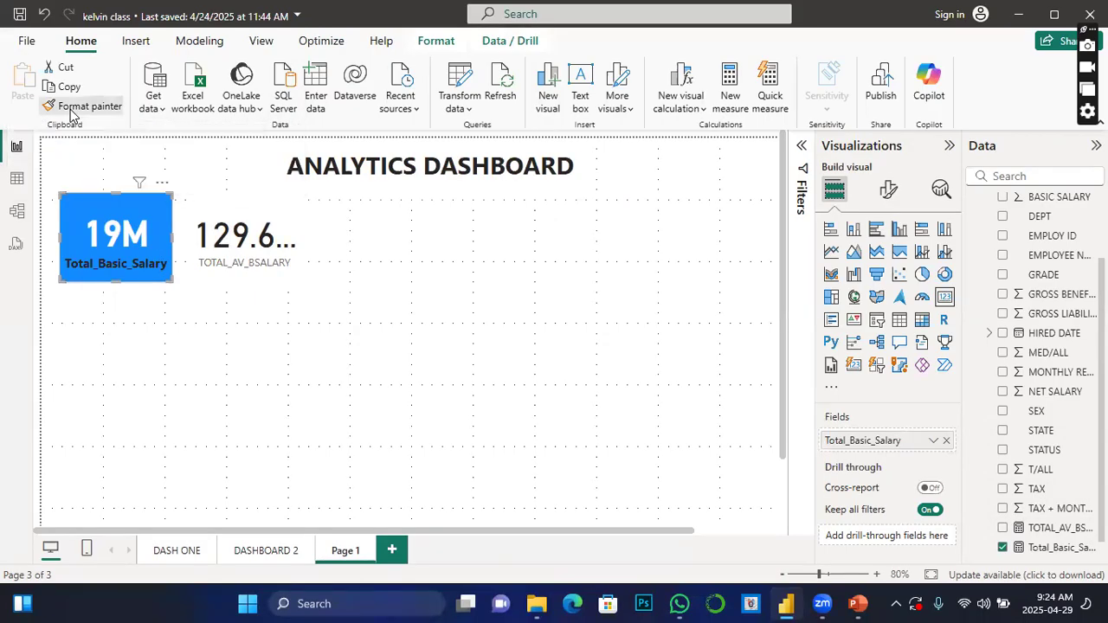
click(269, 264)
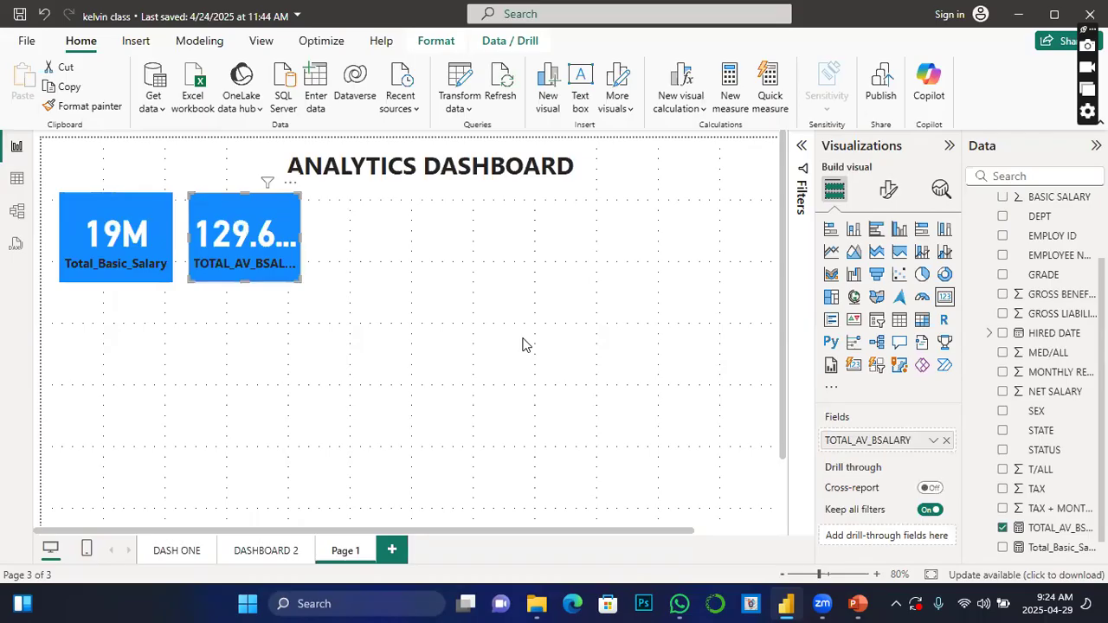
click(384, 277)
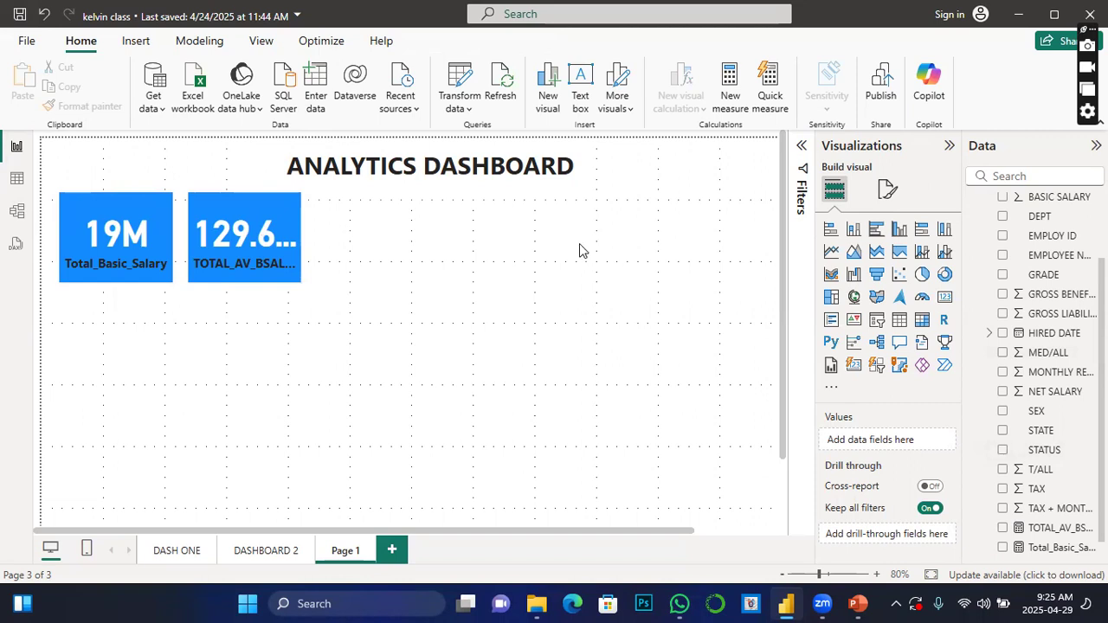
Create a new measure in the STAFF DATA-STERLING BANK table and name it Total_No._Emp
right_click(1062, 262)
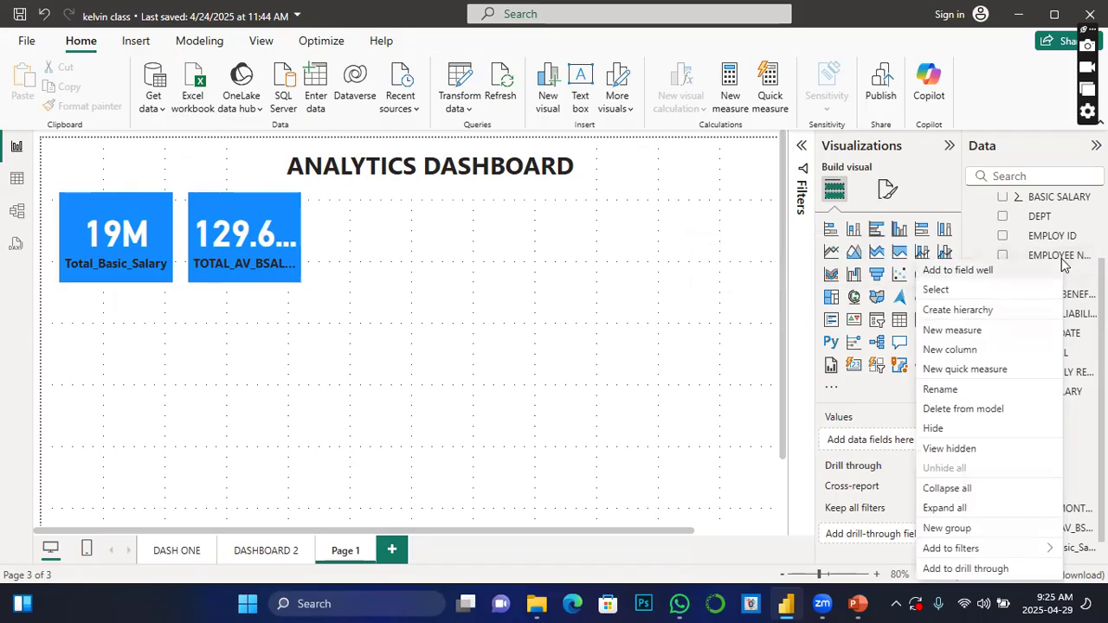
click(965, 330)
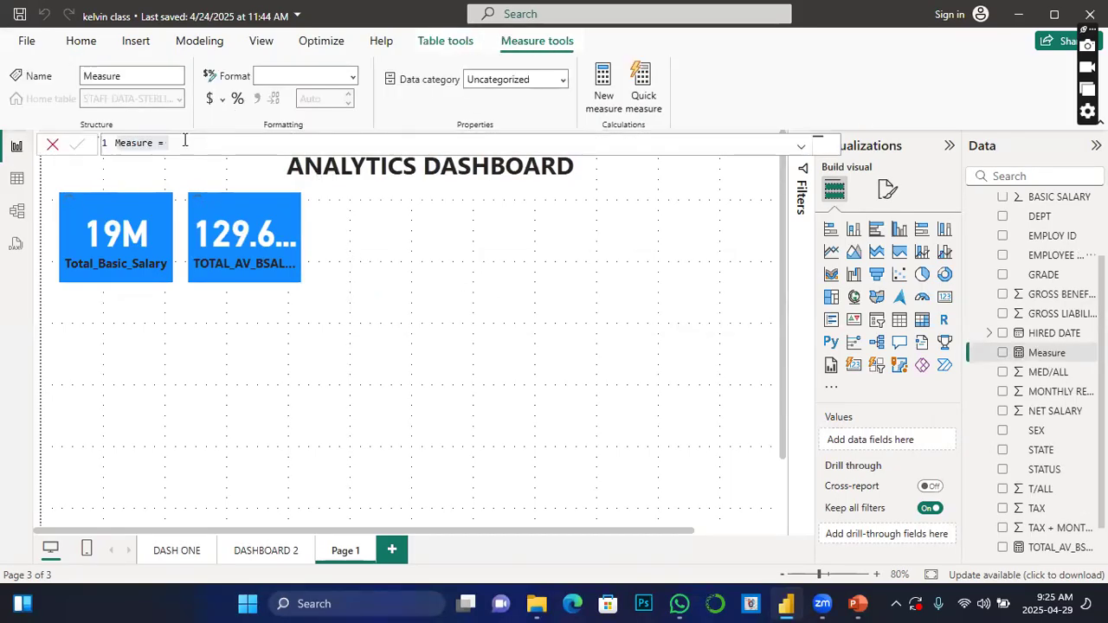
click(153, 143)
key(BackSpace)
key(BackSpace)
key(BackSpace)
key(BackSpace)
key(BackSpace)
key(BackSpace)
key(BackSpace)
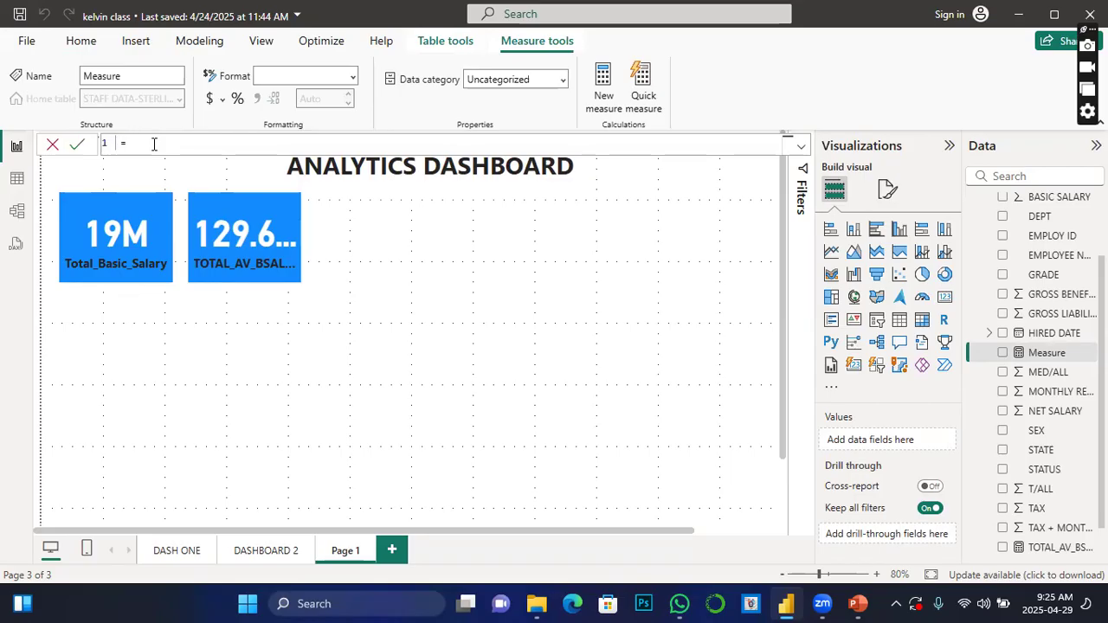
text(Tota)
text(l)
text(_)
text(NE)
text(. )
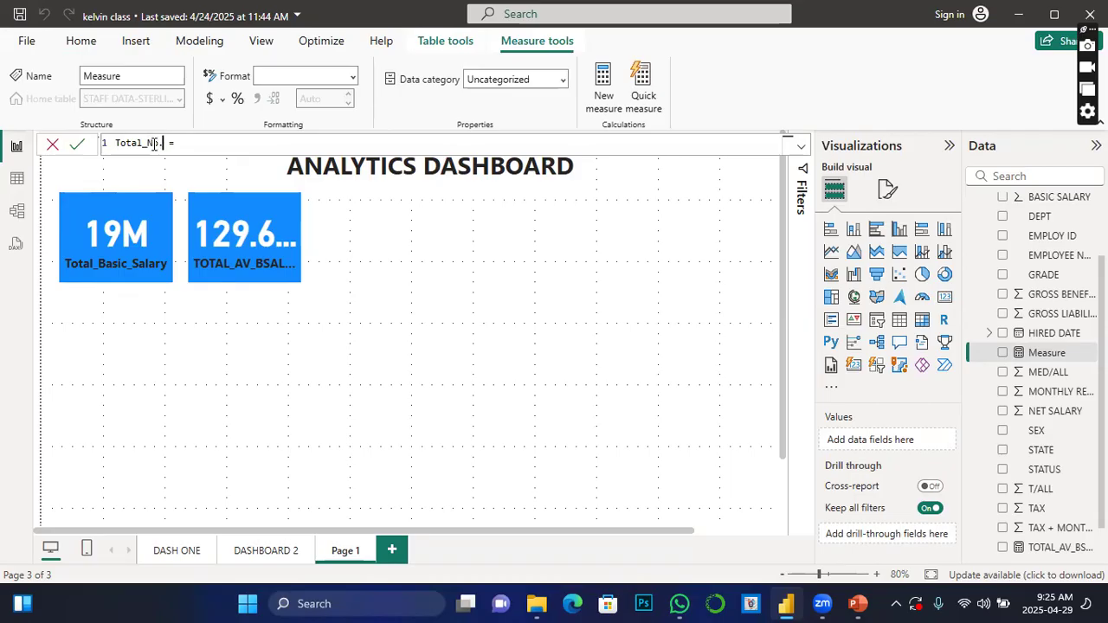
text(_Emp)
Define the Total_No._Emp measure as COUNT('STAFF DATA-STERLING BANK'[BASIC SALARY]) and commit the formula
click(207, 142)
text(c)
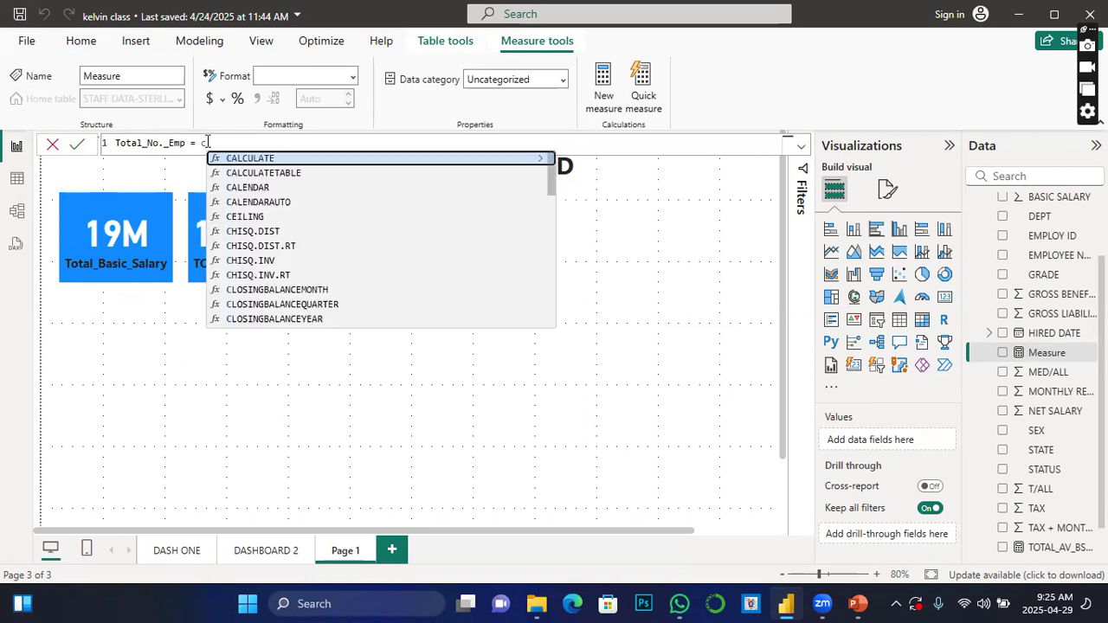
text(ount)
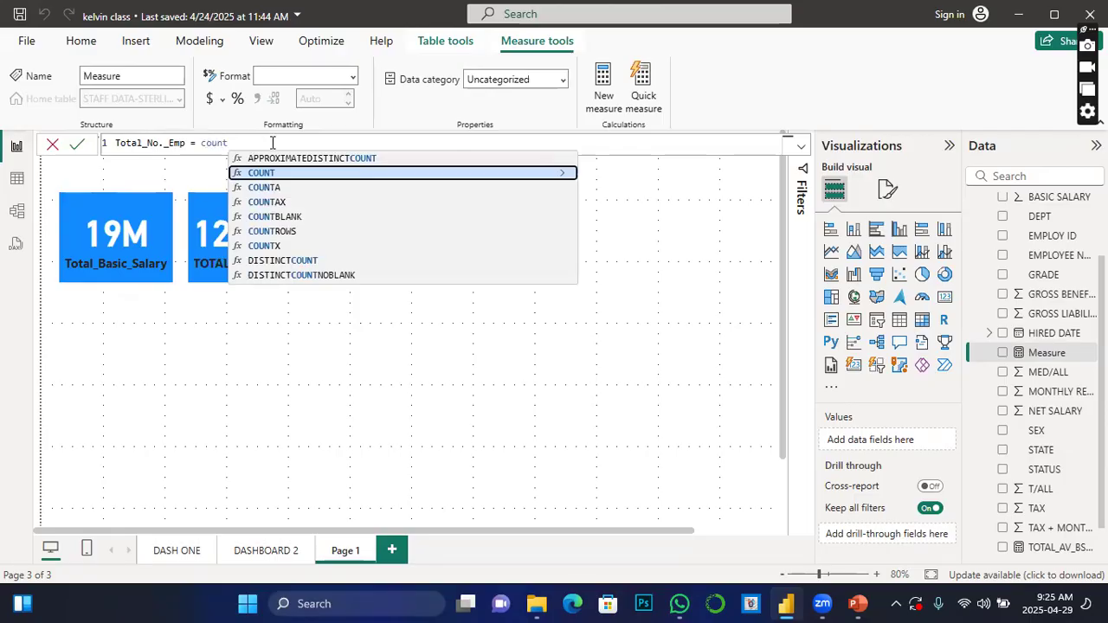
click(253, 176)
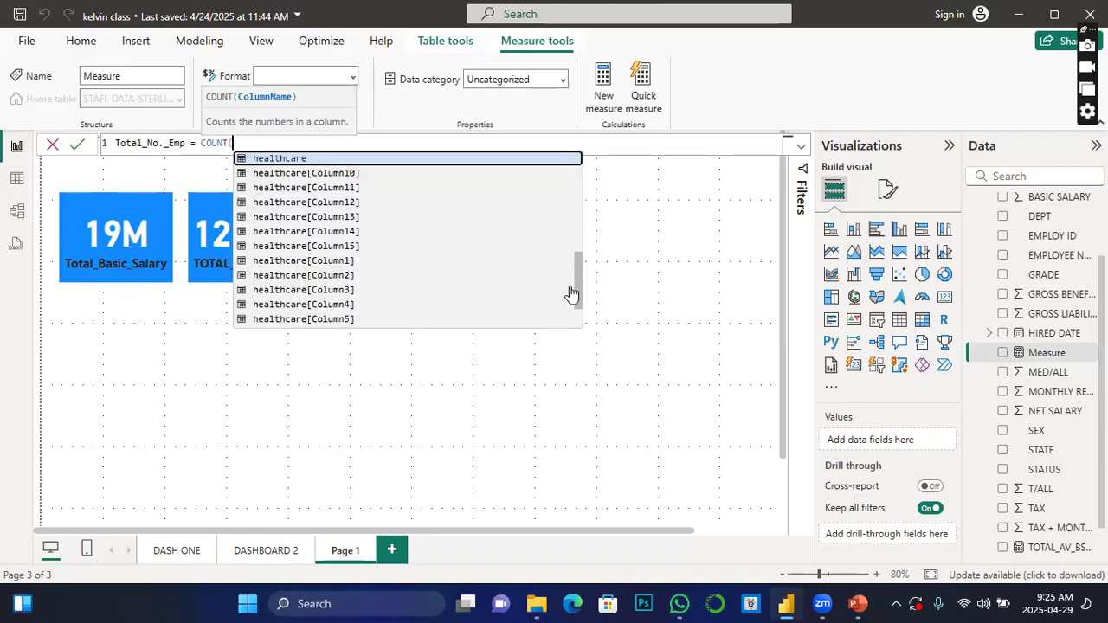
scroll(490, 289, up, 3)
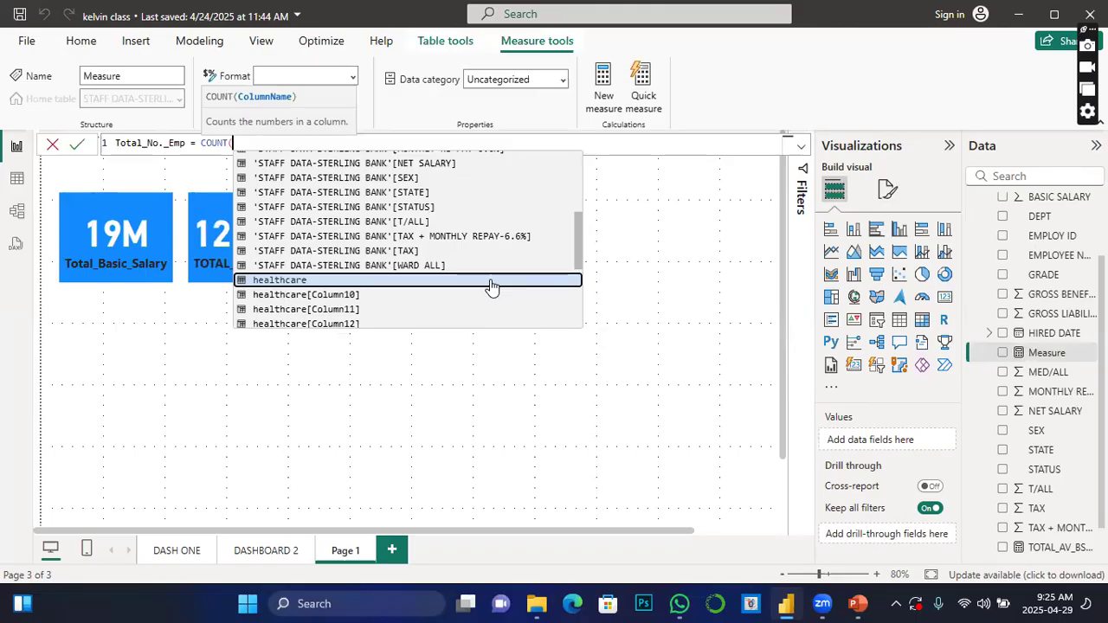
scroll(491, 287, up, 4)
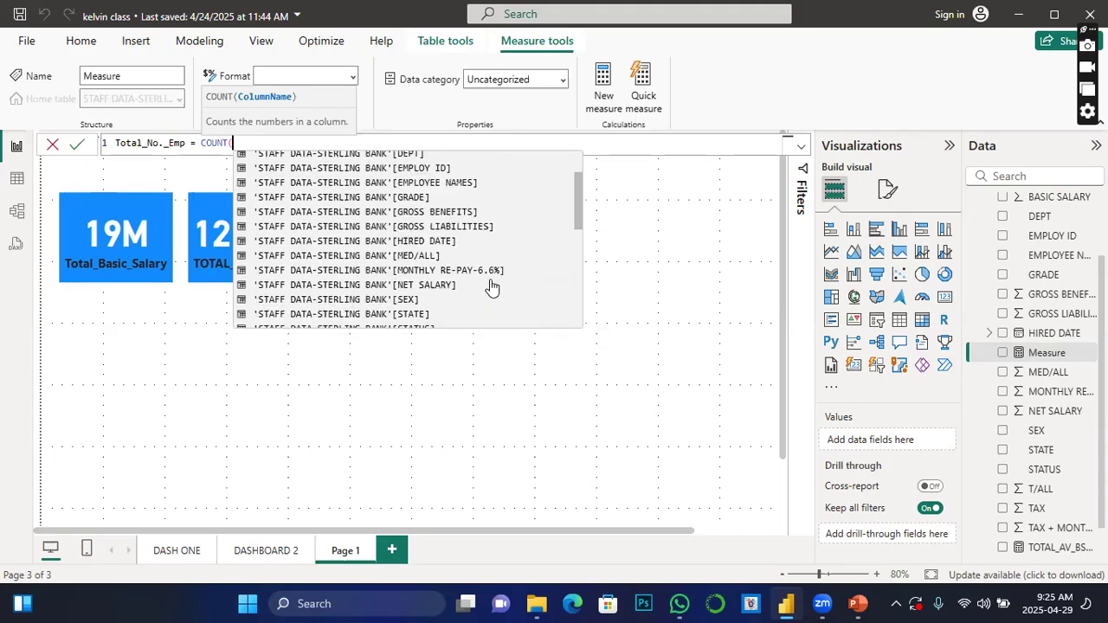
scroll(491, 286, up, 1)
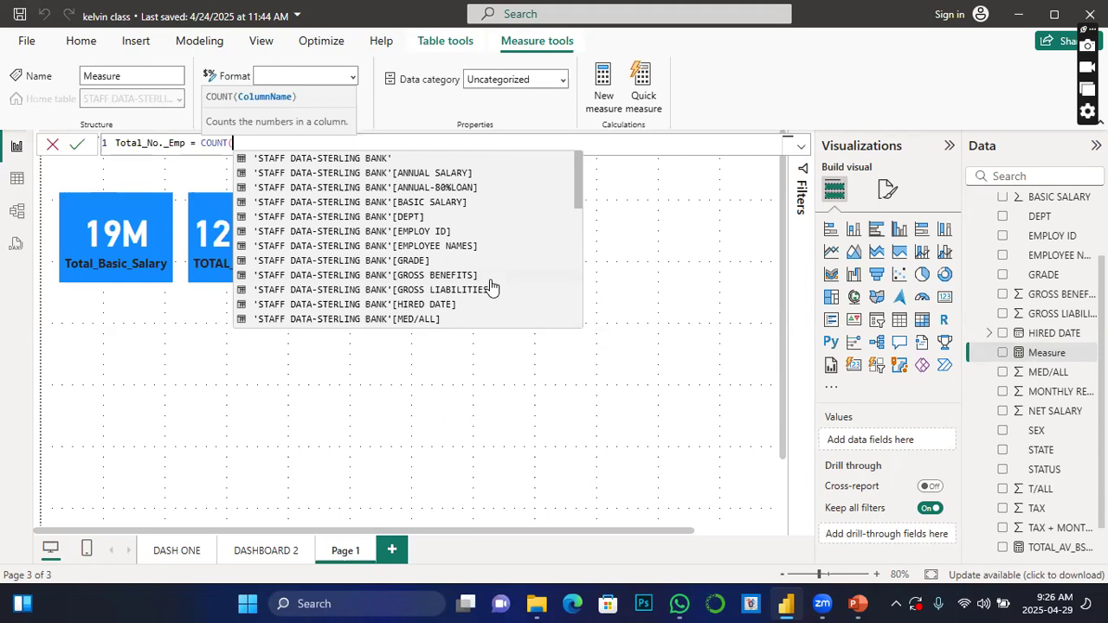
click(437, 206)
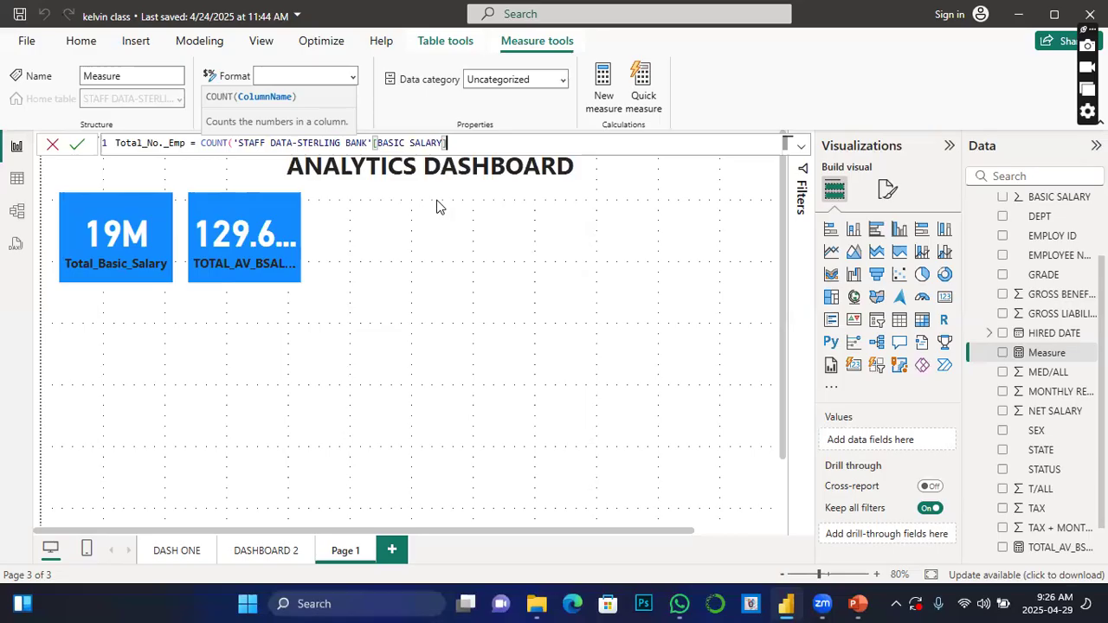
click(78, 145)
click(78, 145)
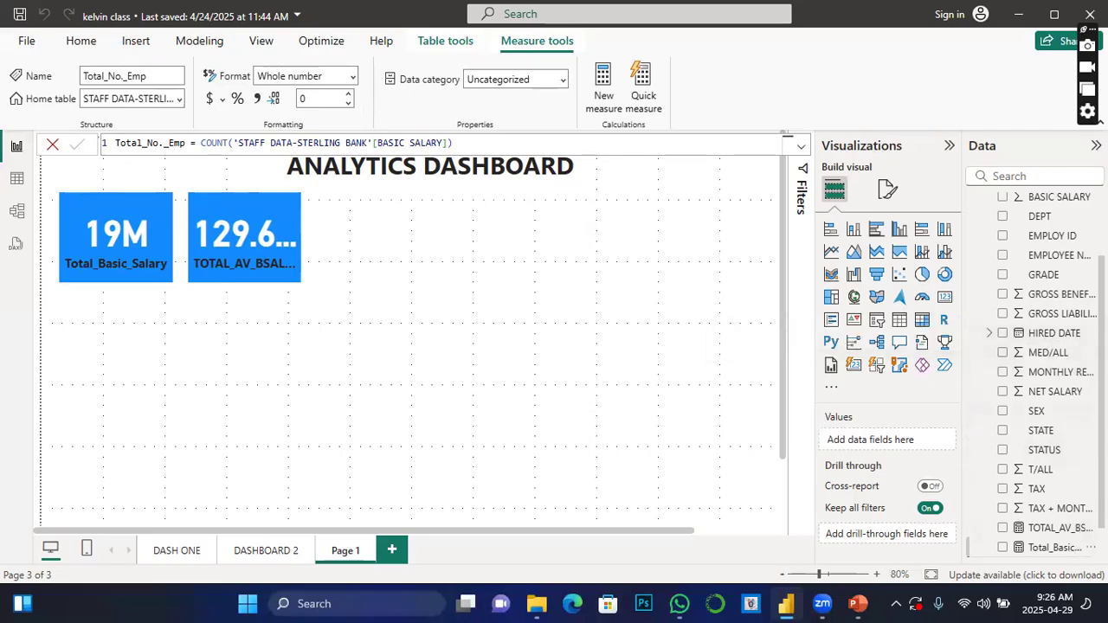
Add a third card beside the TOTAL_AV_BSALARY card, match its height to the others, and show Total_No._Emp in it
scroll(1074, 546, down, 1)
click(1052, 529)
click(571, 365)
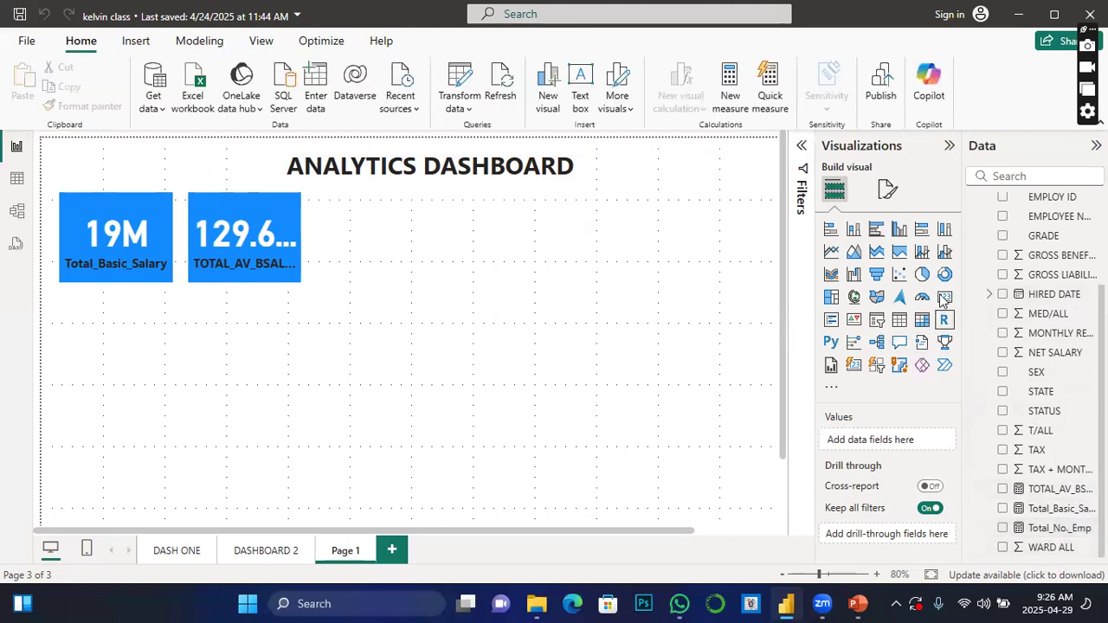
drag(689, 237, 375, 243)
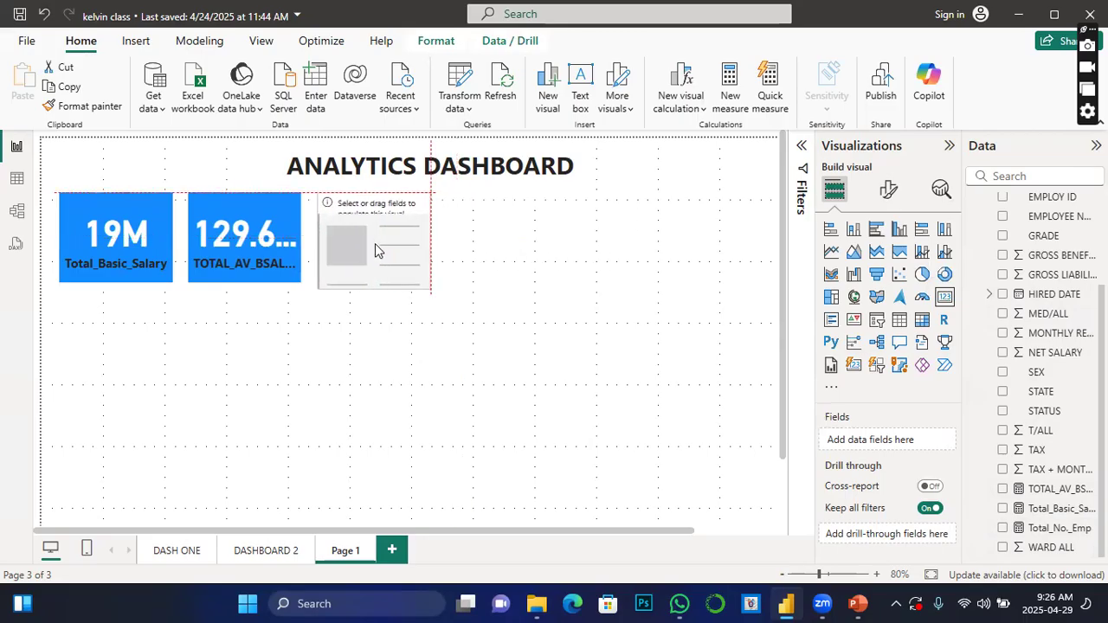
drag(426, 288, 426, 281)
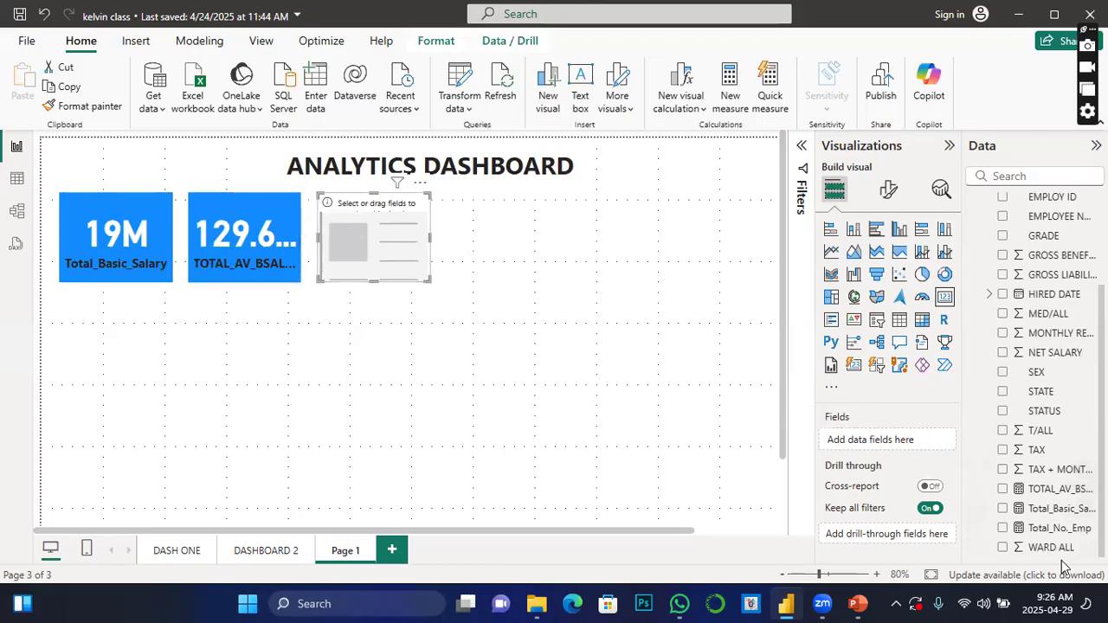
click(1001, 528)
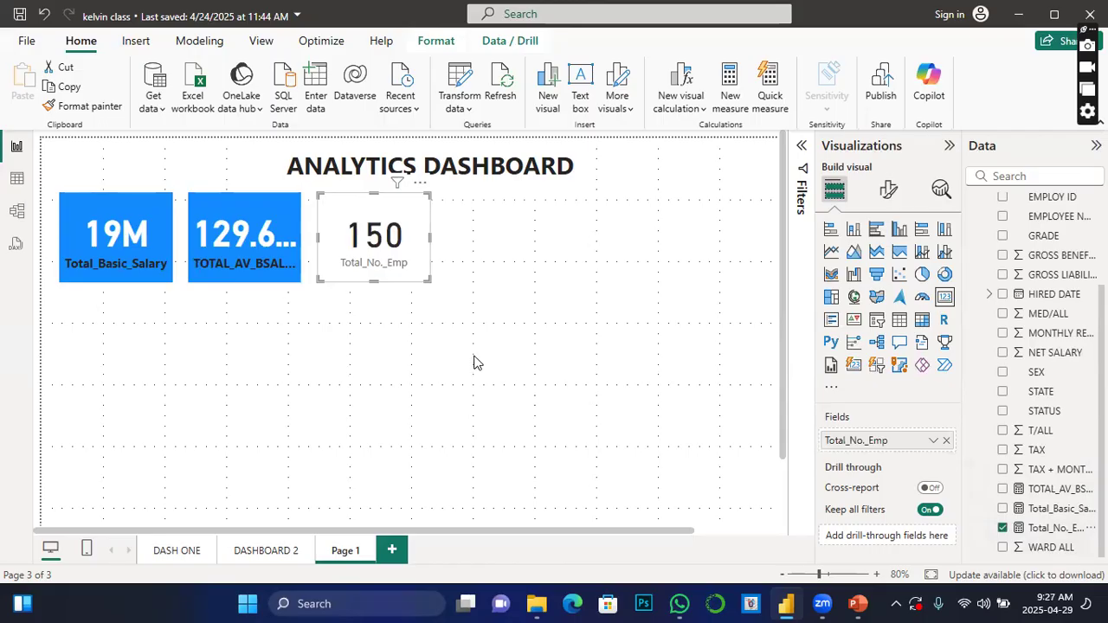
Copy the TOTAL_AV_BSALARY card's formatting onto the Total_No._Emp card with Format Painter and save the report
click(250, 219)
click(79, 111)
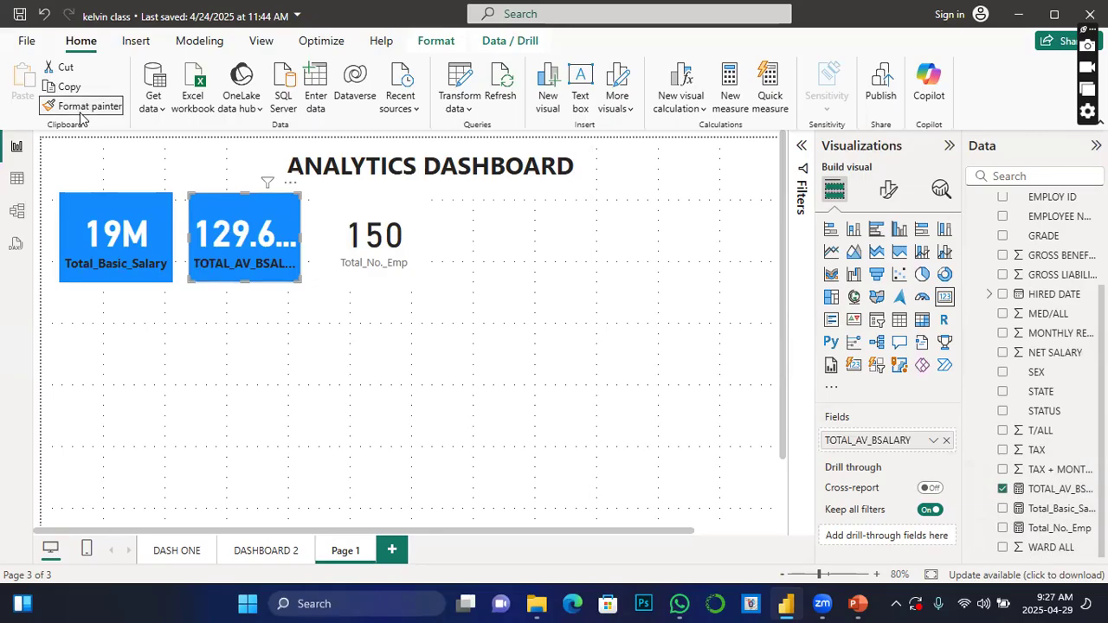
click(382, 237)
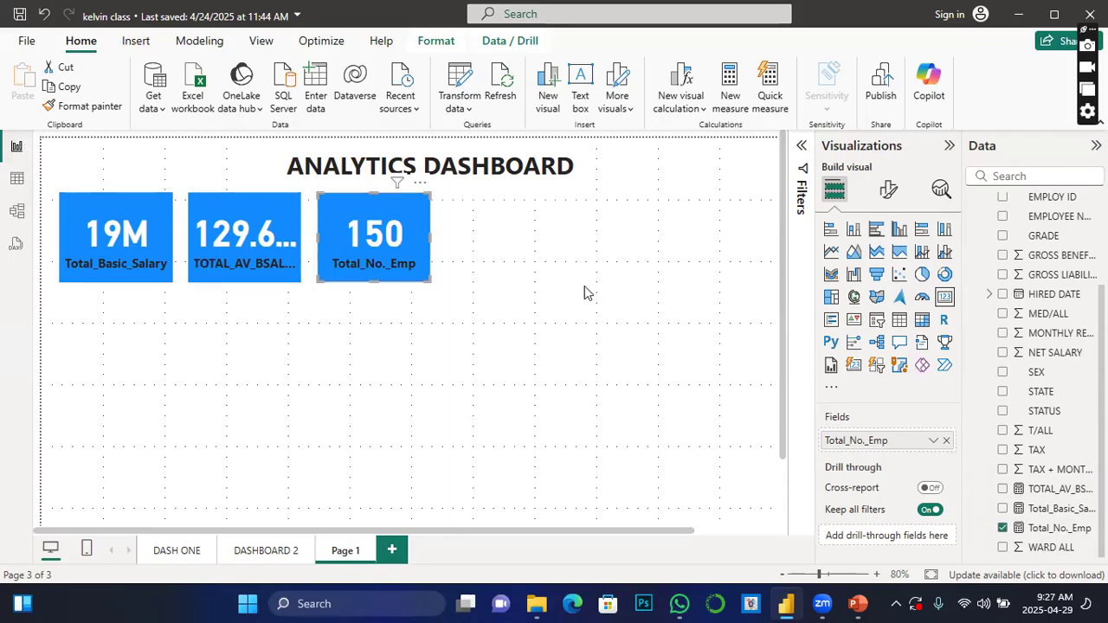
key(ctrl+s)
click(486, 239)
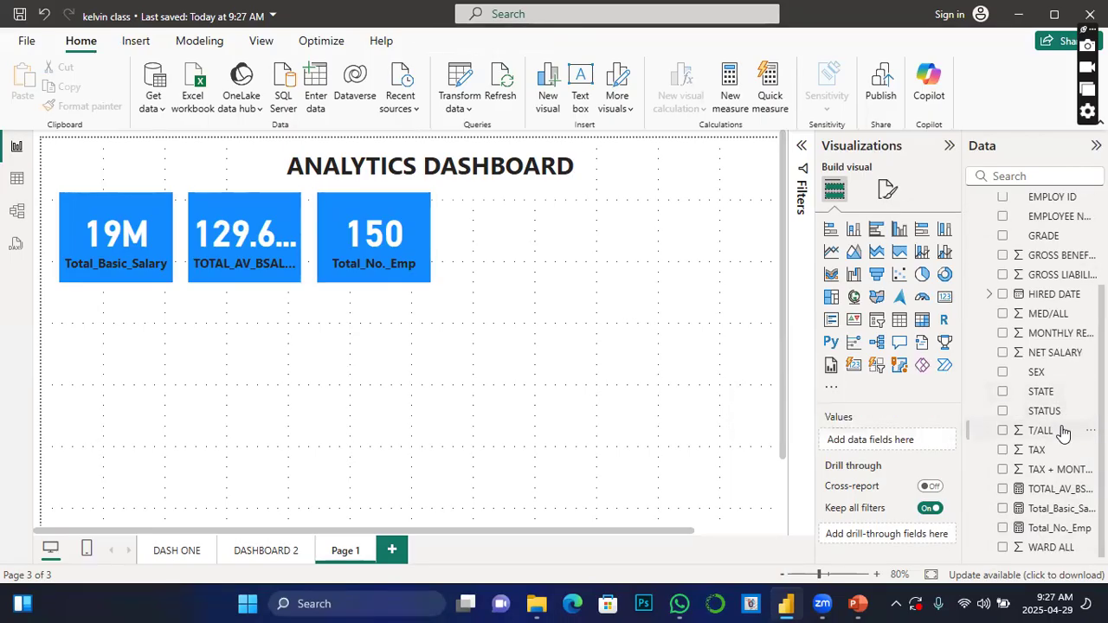
Create a new measure in the STAFF DATA-STERLING BANK table and name it Unique_Dept
right_click(1061, 255)
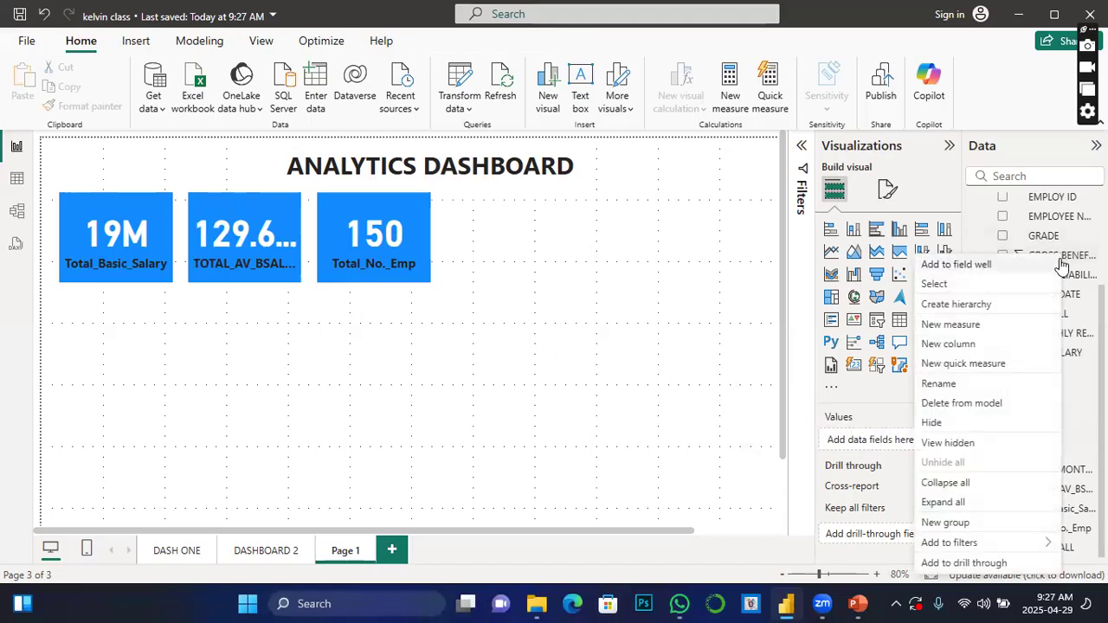
click(952, 329)
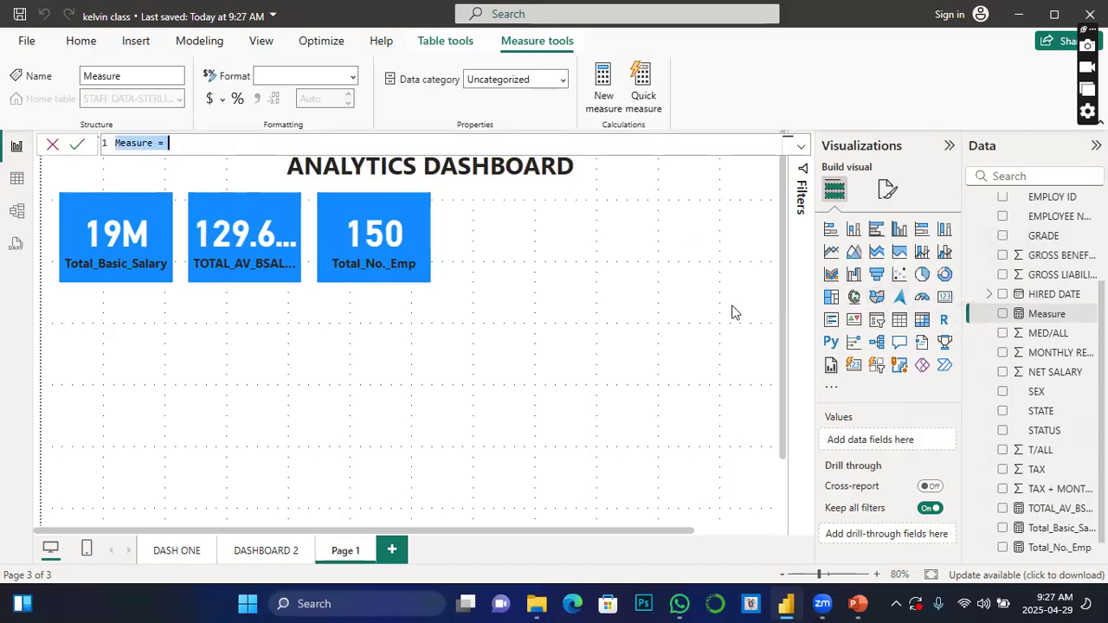
click(158, 144)
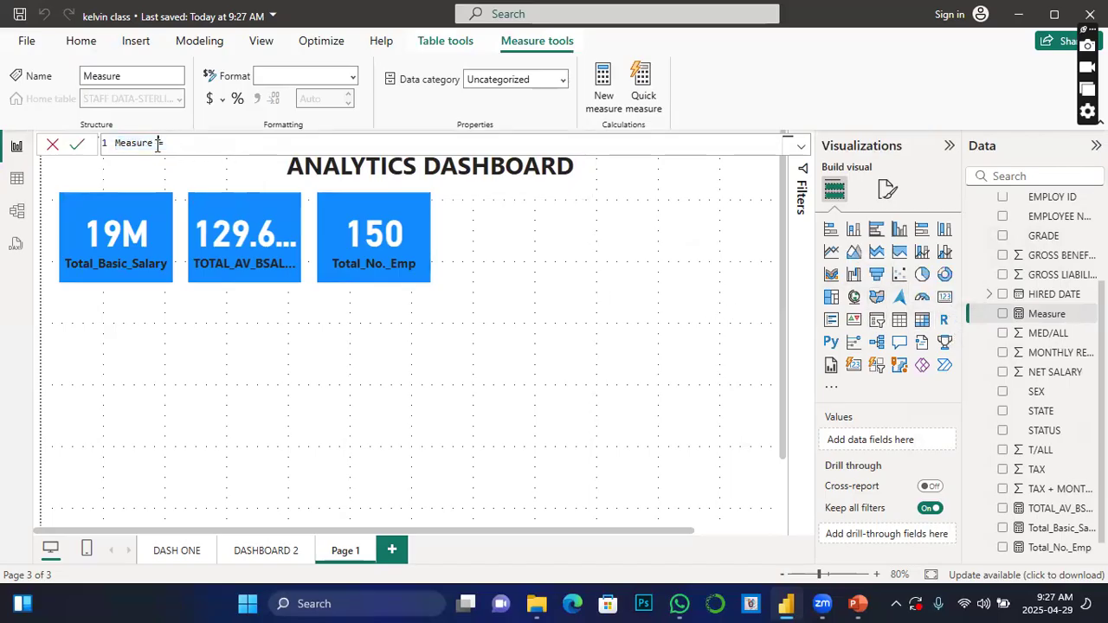
key(BackSpace)
key(BackSpace)
key(BackSpace)
key(BackSpace)
key(BackSpace)
key(BackSpace)
key(BackSpace)
key(BackSpace)
text(Ur)
text(ique)
text(_Dept)
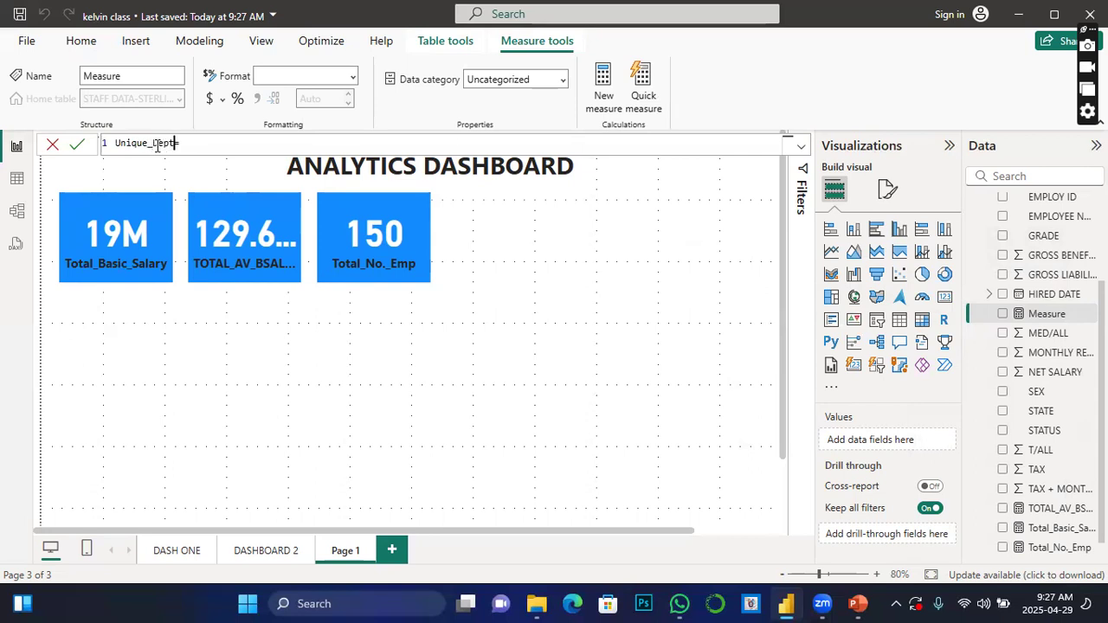
Define the Unique_Dept measure as DISTINCTCOUNT('STAFF DATA-STERLING BANK'[DEPT]) and commit the formula
click(219, 147)
text(dist)
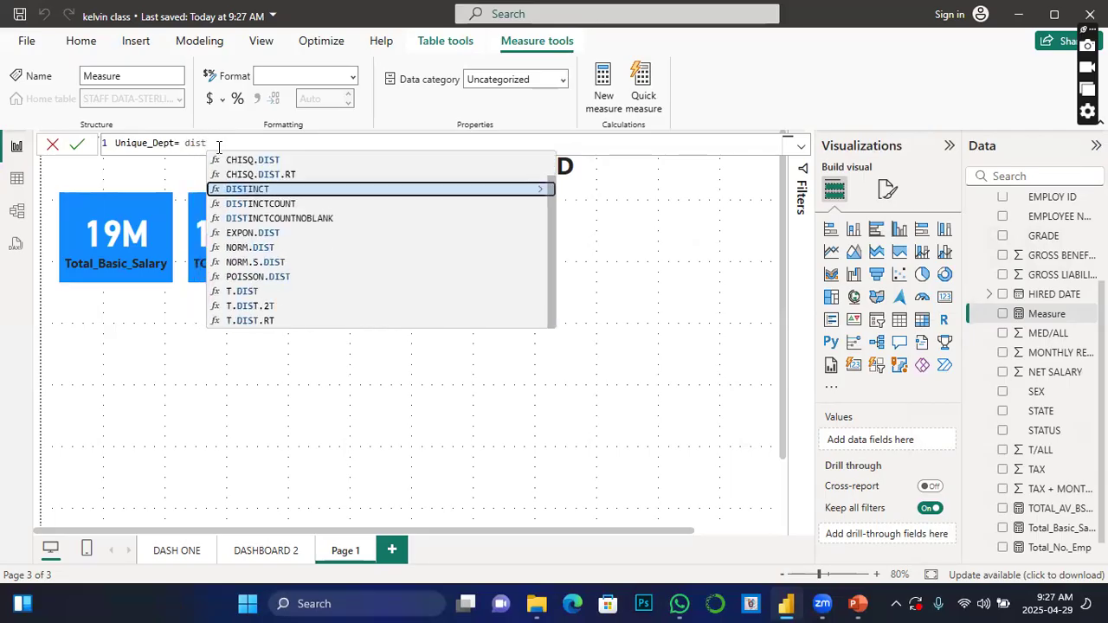
click(275, 206)
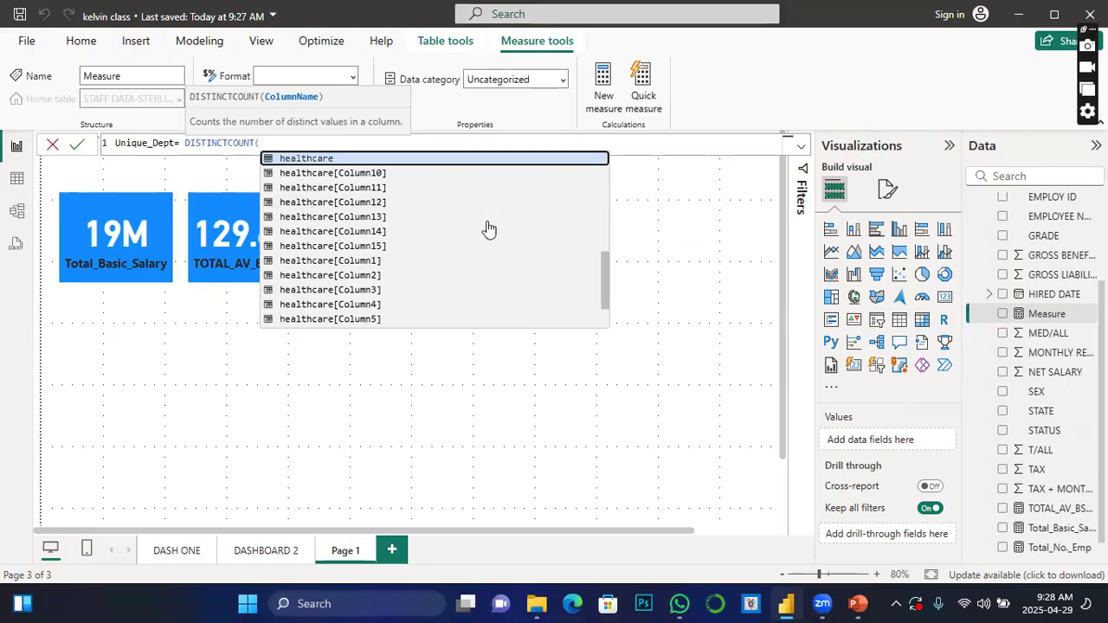
scroll(488, 228, up, 10)
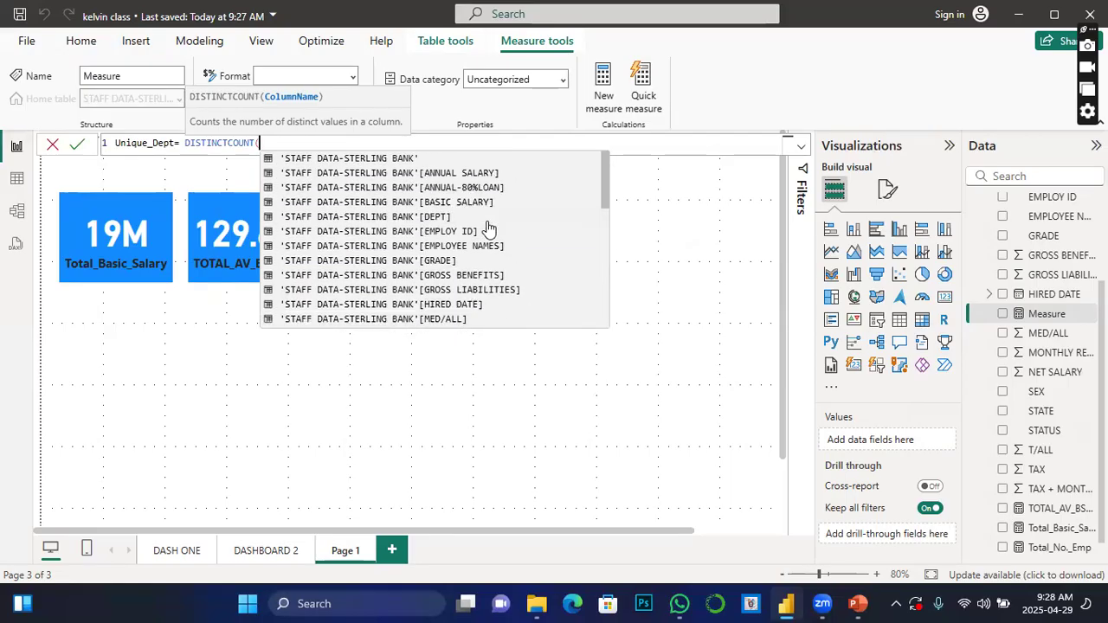
click(422, 218)
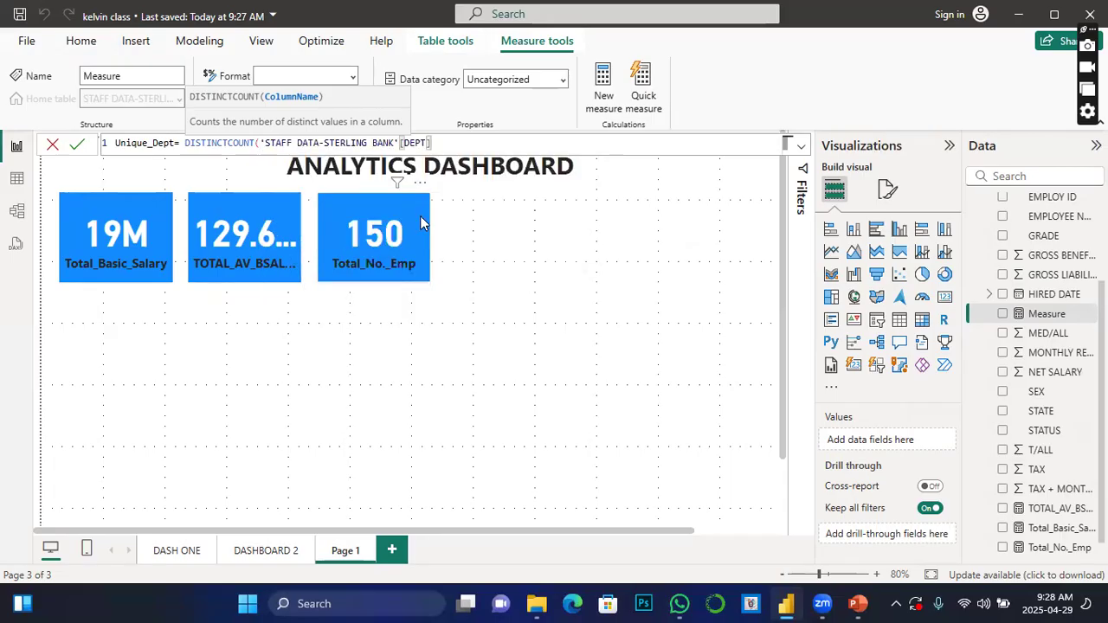
click(76, 145)
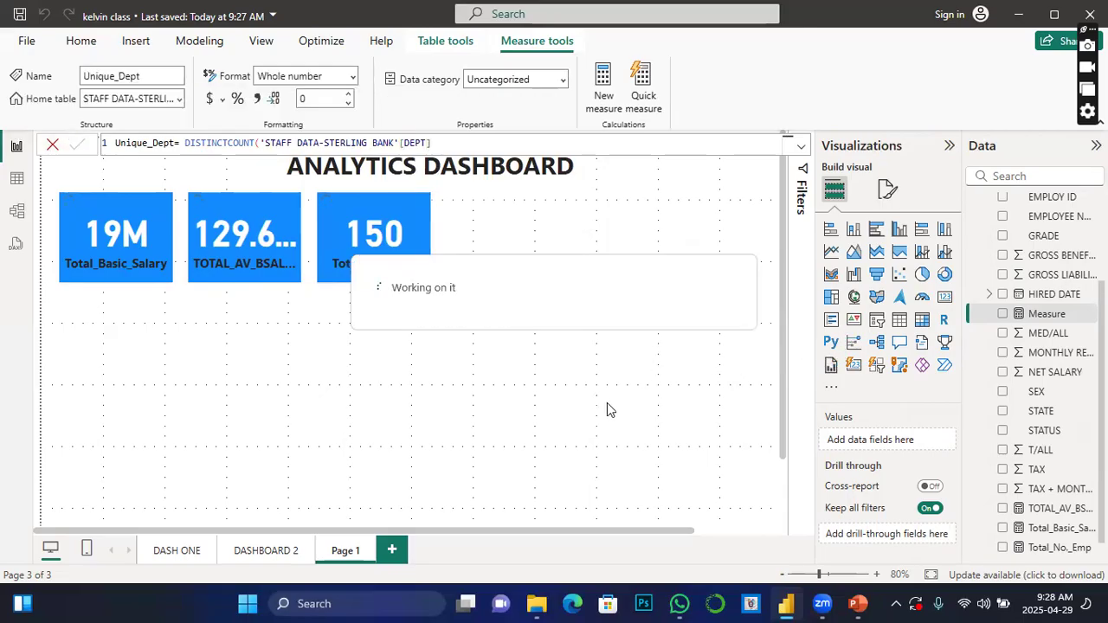
Add a fourth card beside the Total_No._Emp card and show the Unique_Dept measure in it
click(521, 405)
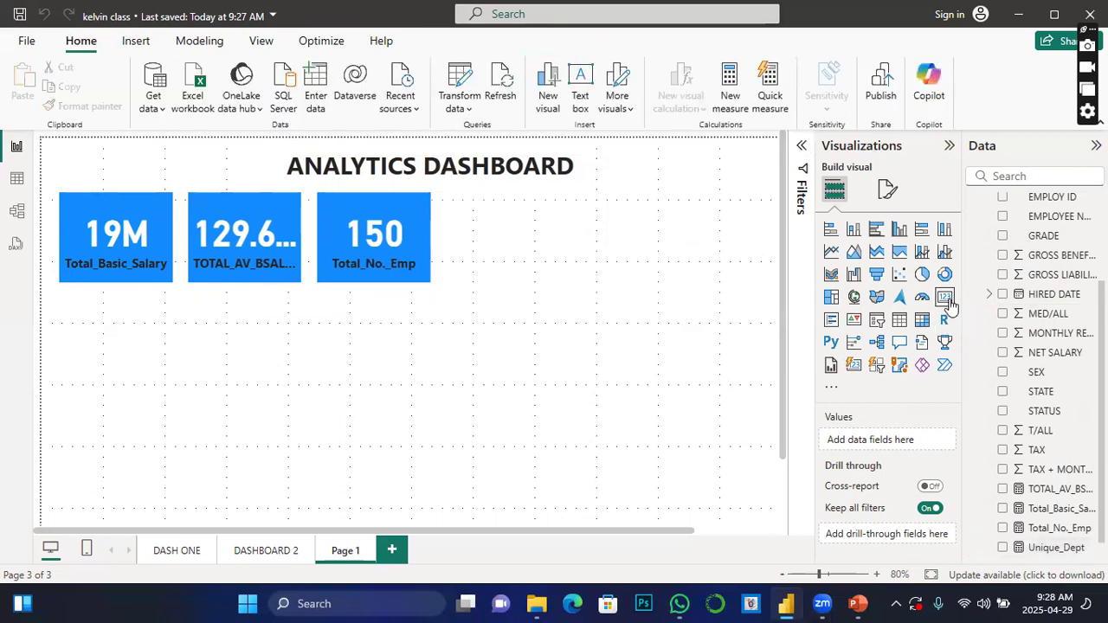
click(947, 298)
drag(710, 247, 534, 245)
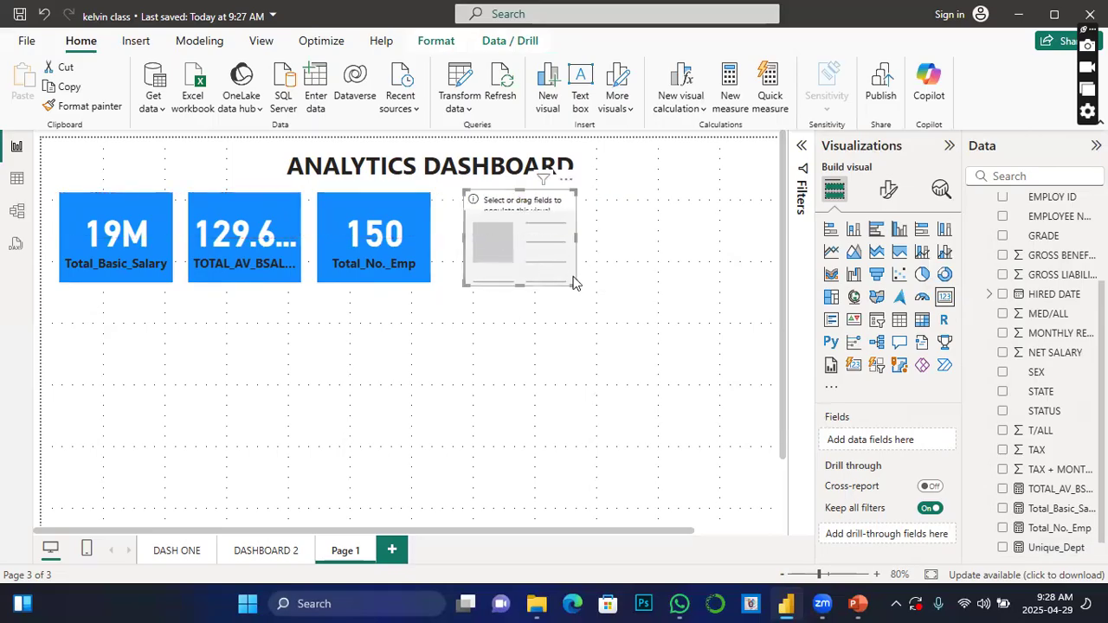
click(1003, 547)
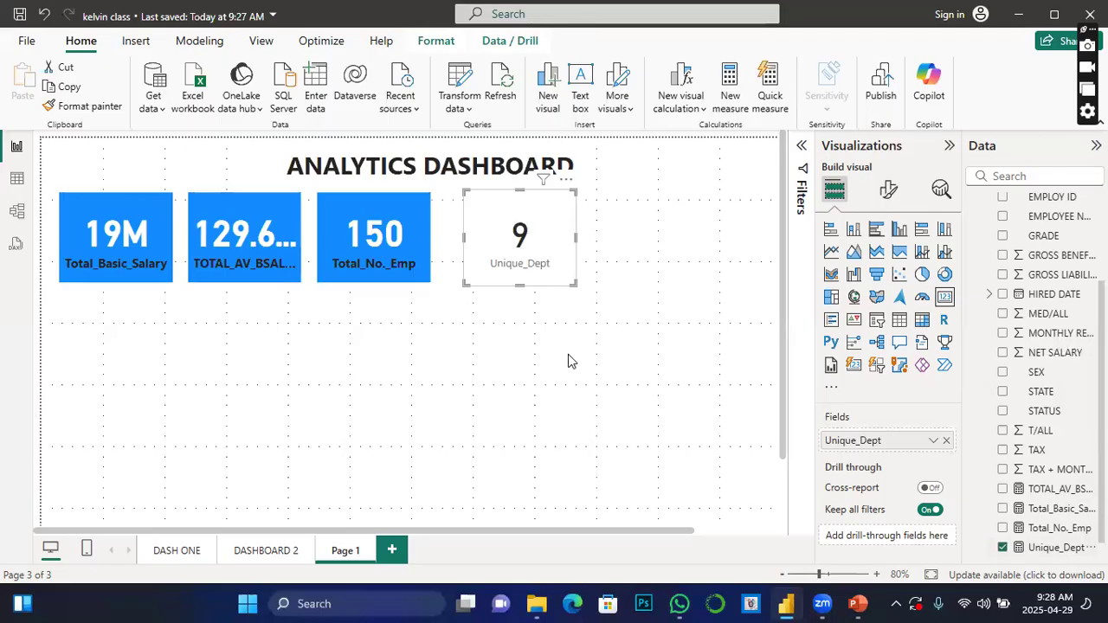
Copy the Total_No._Emp card's formatting onto the Unique_Dept card with Format Painter
click(476, 317)
click(428, 253)
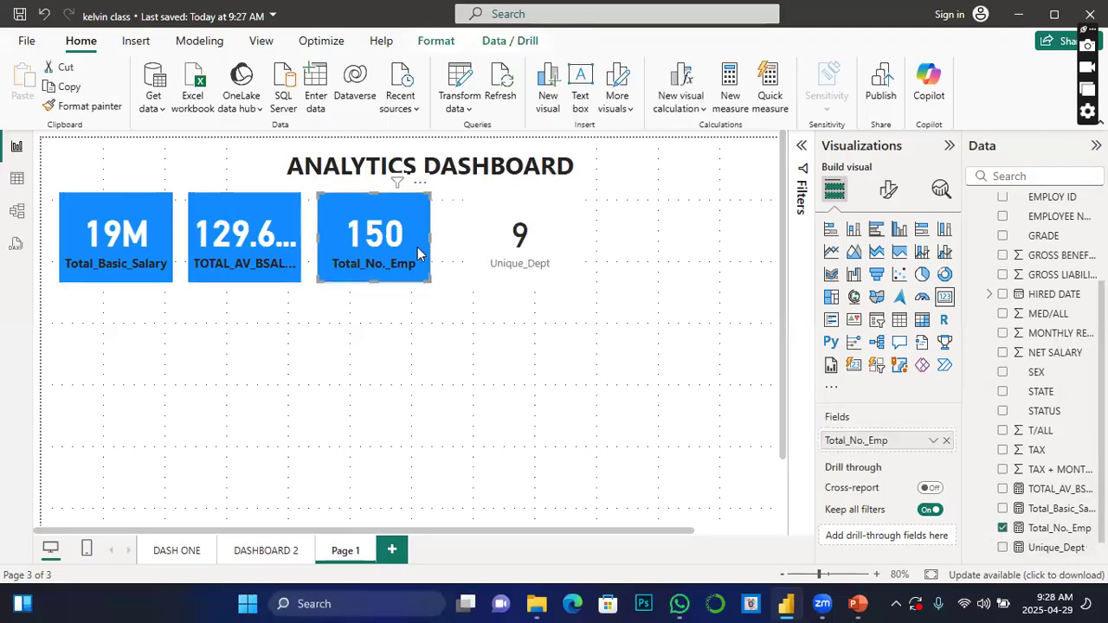
click(91, 112)
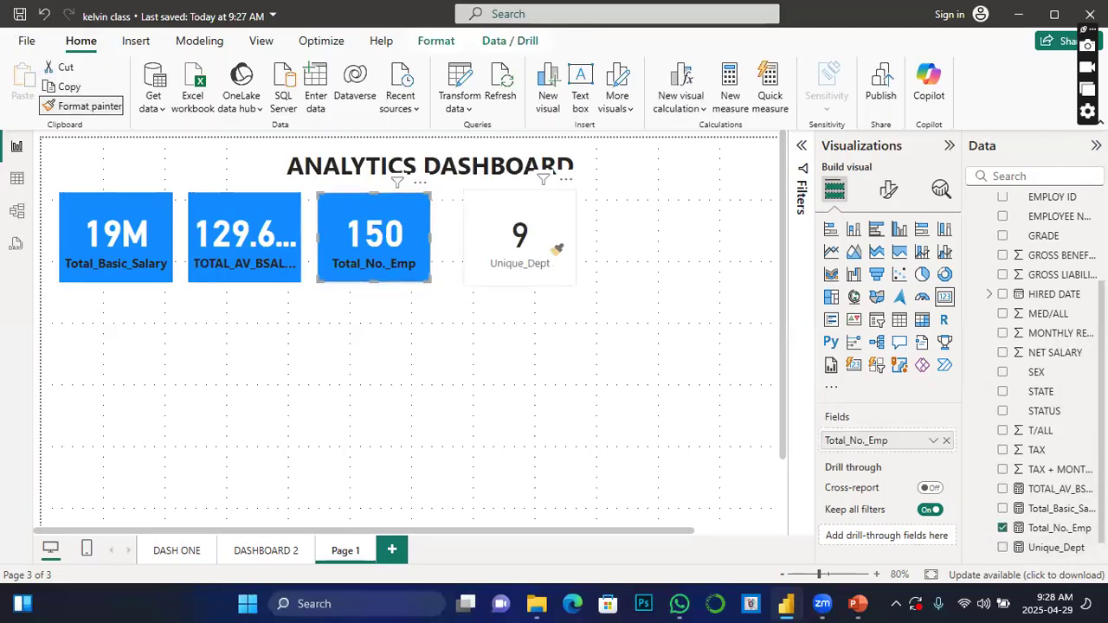
click(560, 253)
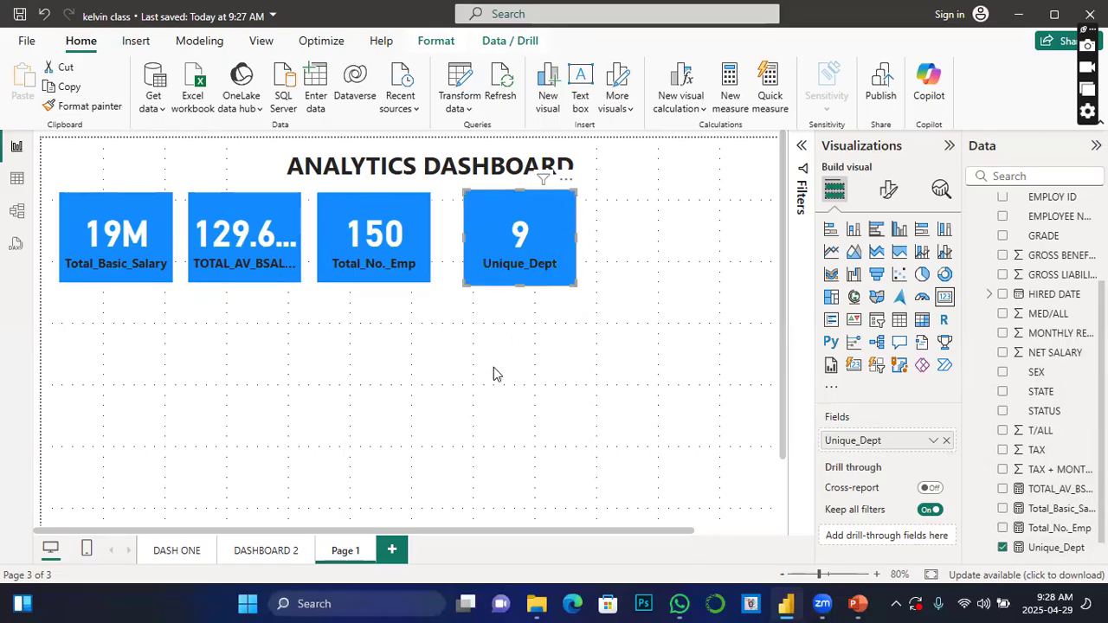
Move the Unique_Dept card closer to the Total_No._Emp card to even out the spacing, and save the report
click(559, 358)
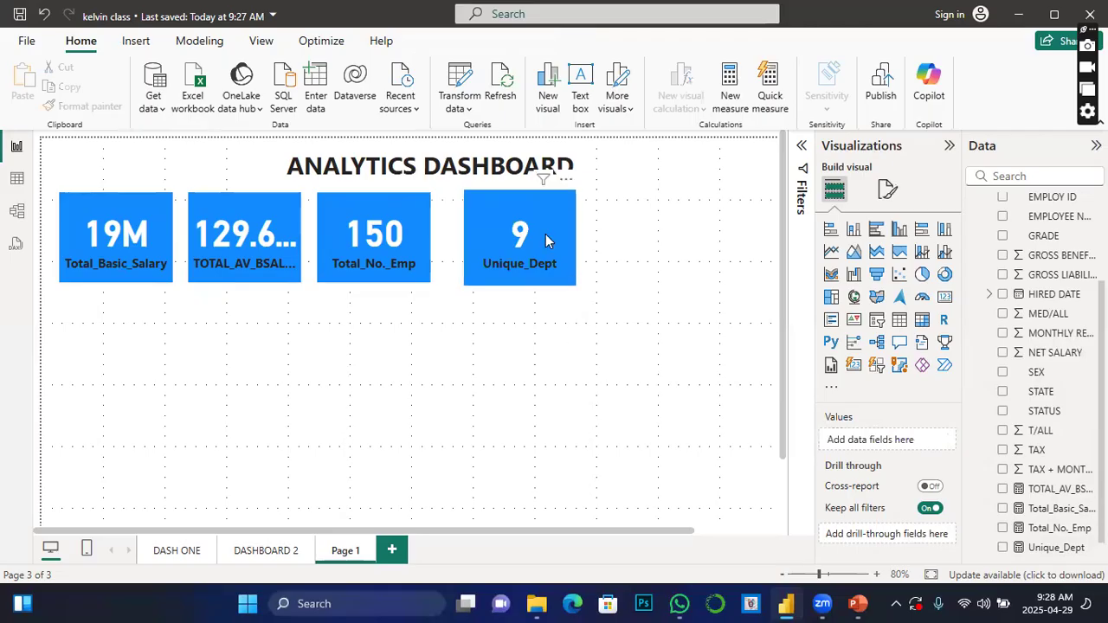
drag(544, 241, 527, 234)
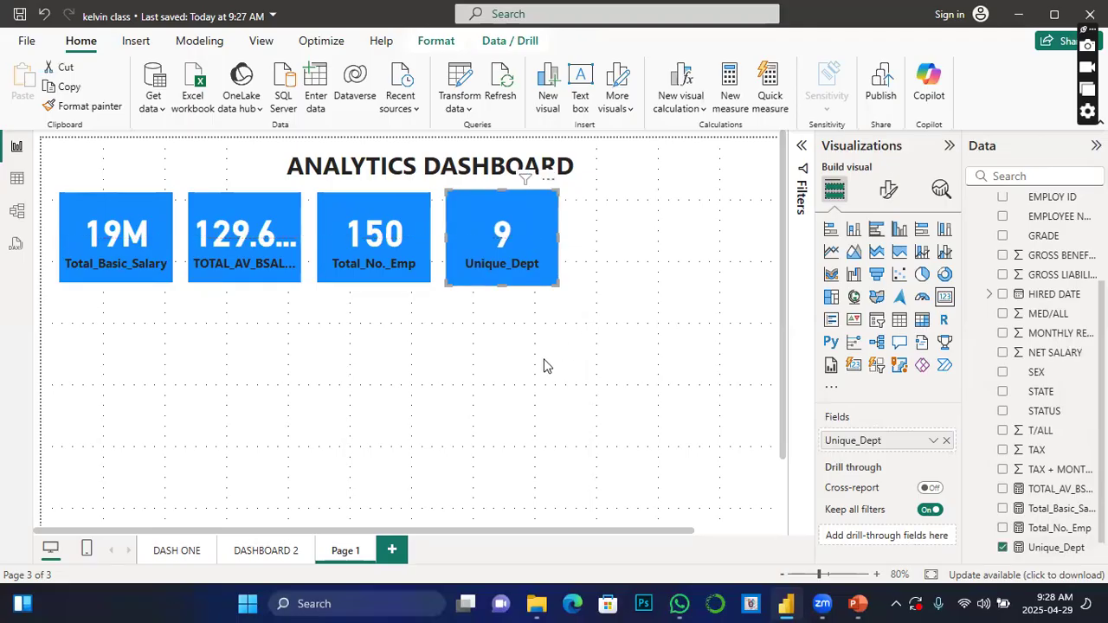
key(ctrl+s)
Create a new measure in the STAFF DATA-STERLING BANK table and name it TOTAL_BASIC-TOTAL_NET
right_click(1049, 224)
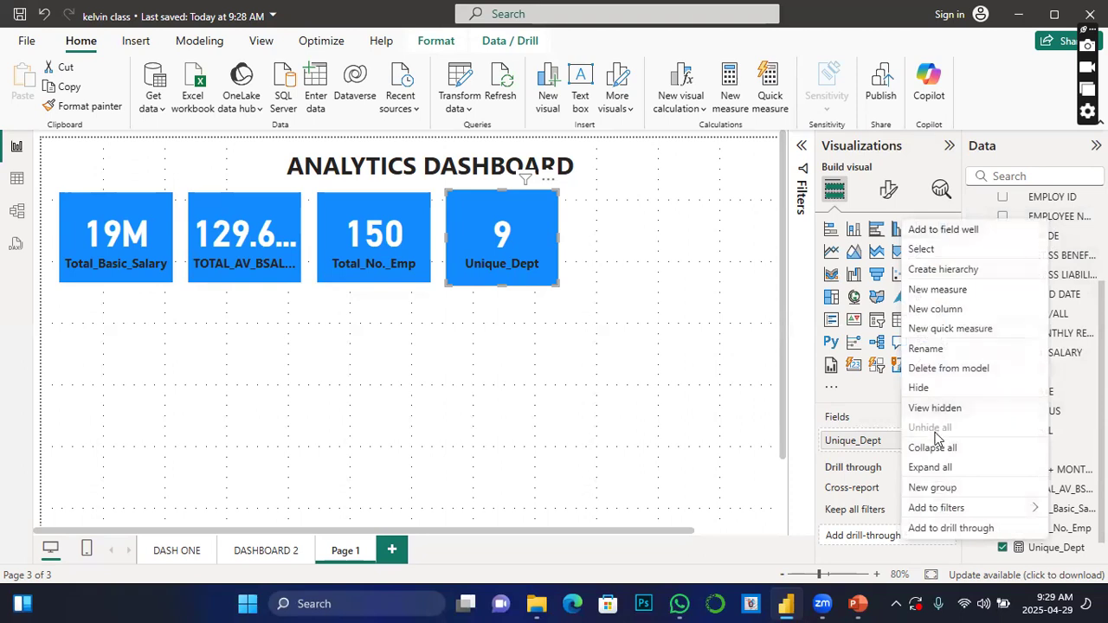
click(925, 297)
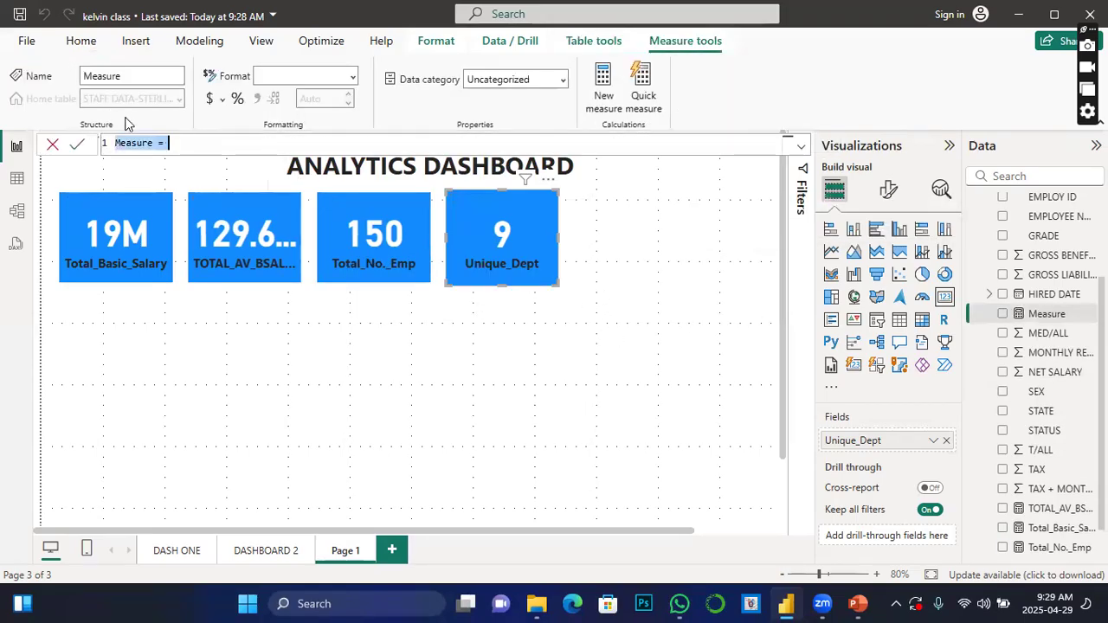
click(152, 144)
key(BackSpace)
key(BackSpace)
key(BackSpace)
key(BackSpace)
key(BackSpace)
key(BackSpace)
key(BackSpace)
text(T)
text(OTAL)
text(_)
text(BASI)
text(C)
text(_)
text(TOTA)
text(L)
text(_N)
text(ET)
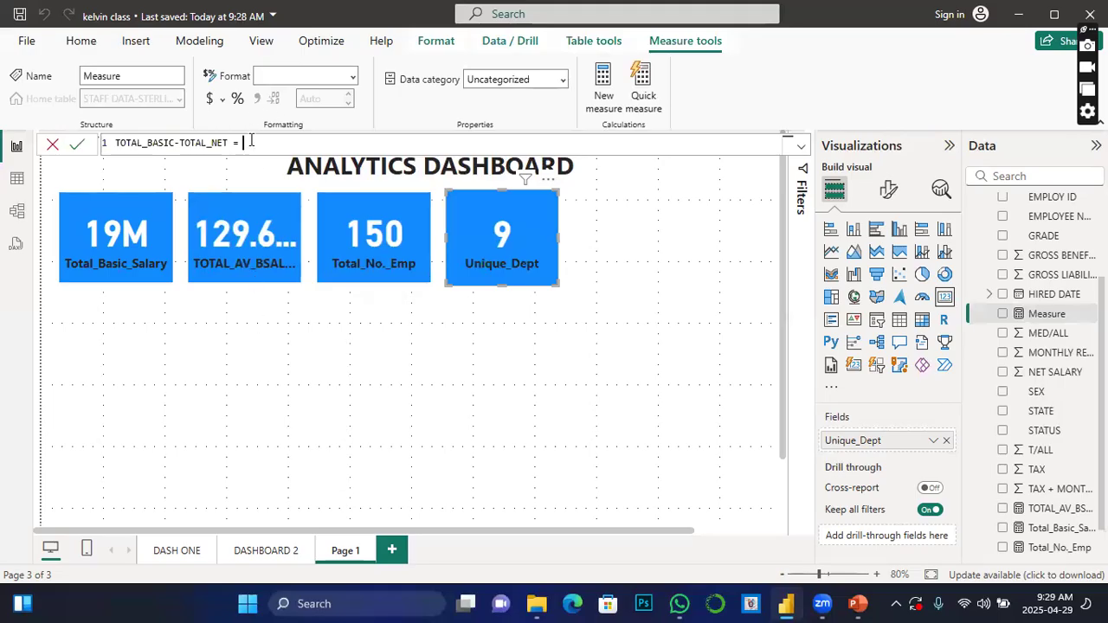
Begin the TOTAL_BASIC-TOTAL_NET formula with SUM('STAFF DATA-STERLING BANK'[BASIC SALARY])
text(sum)
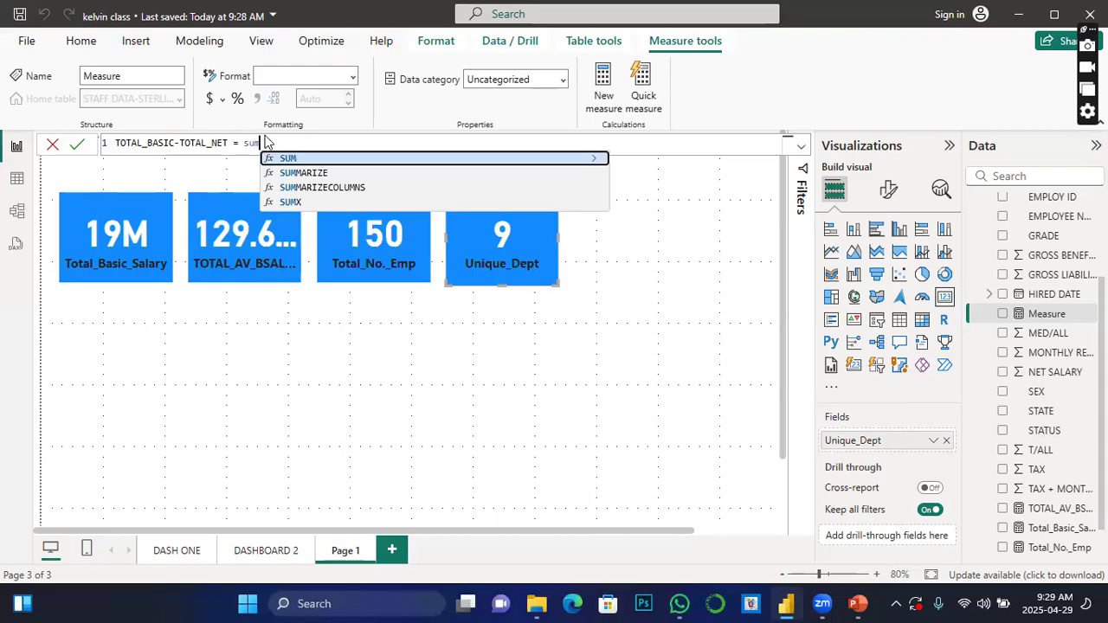
click(279, 160)
scroll(358, 271, up, 5)
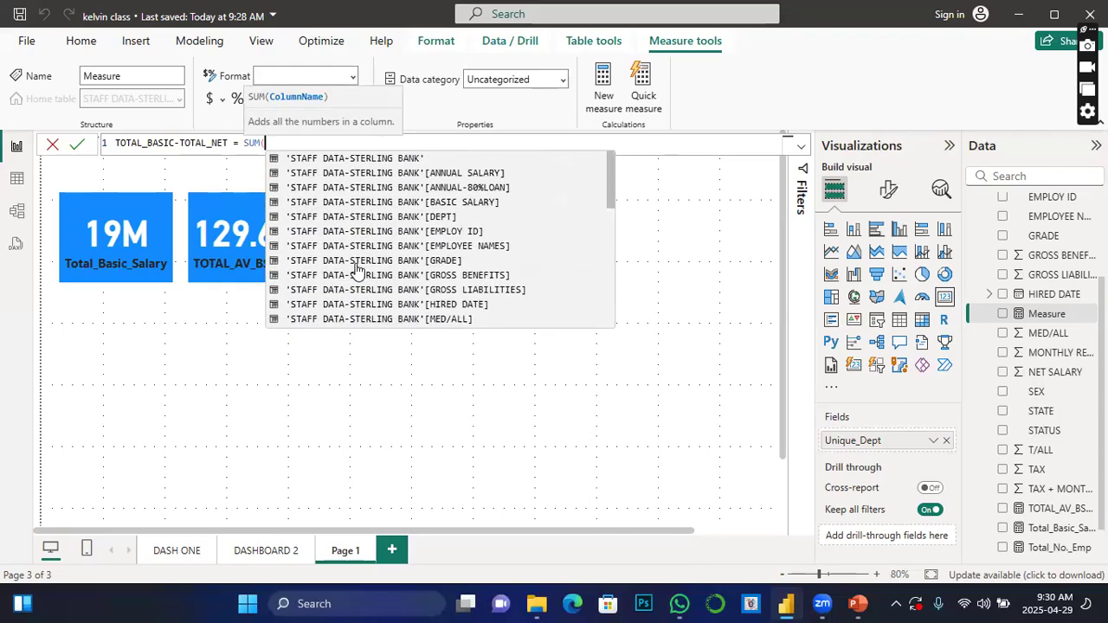
click(459, 199)
text())
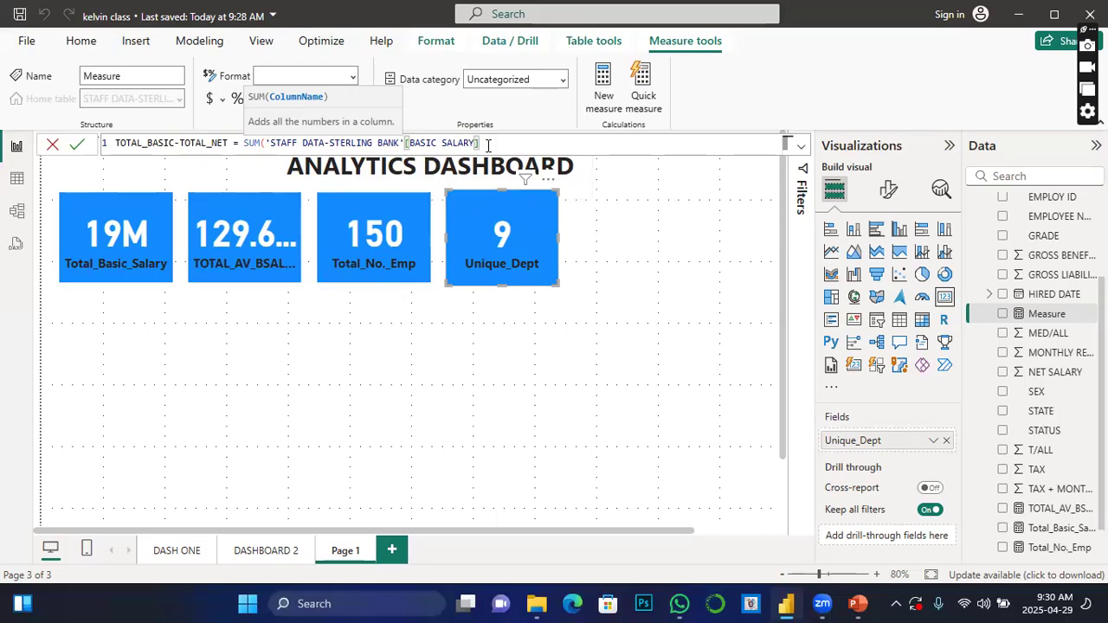
text())
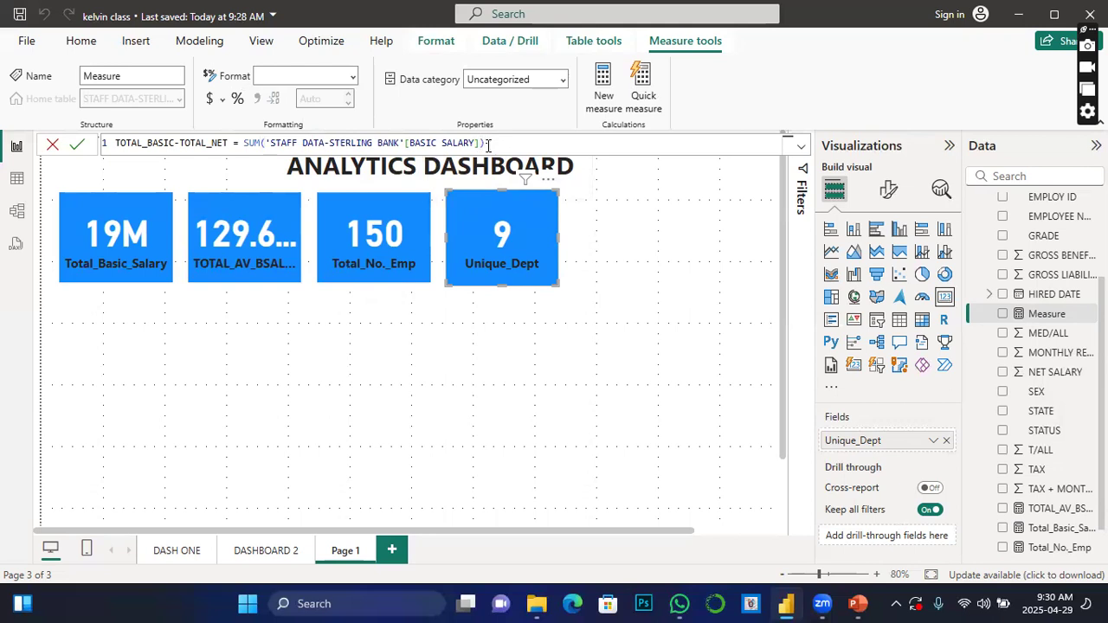
Subtract SUM('STAFF DATA-STERLING BANK'[NET SALARY]) in the TOTAL_BASIC-TOTAL_NET measure and commit the formula
text(-su)
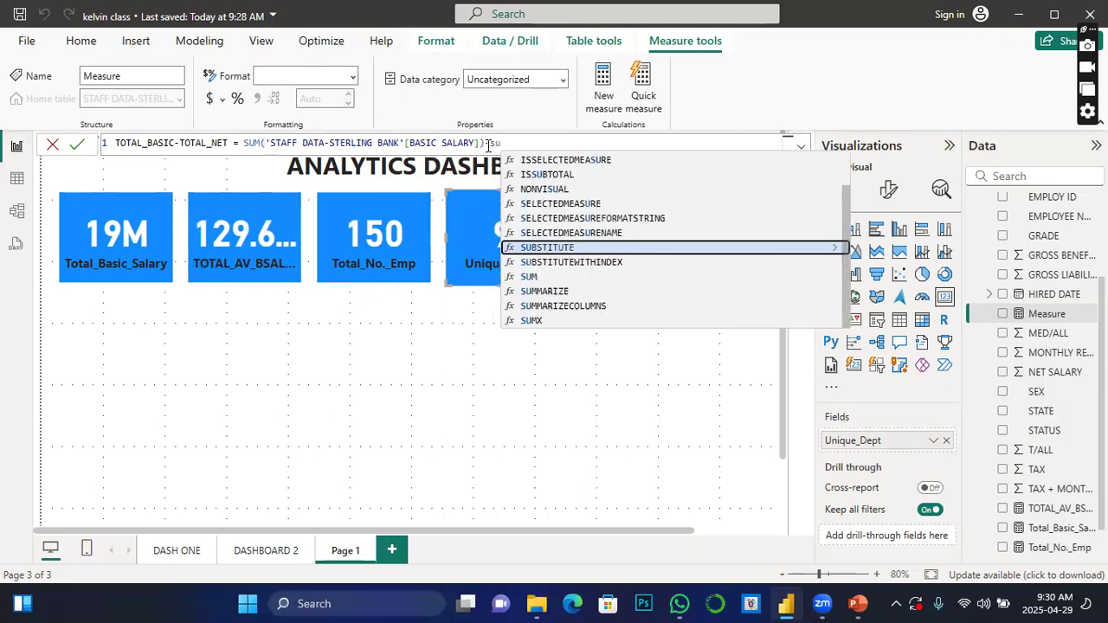
click(526, 277)
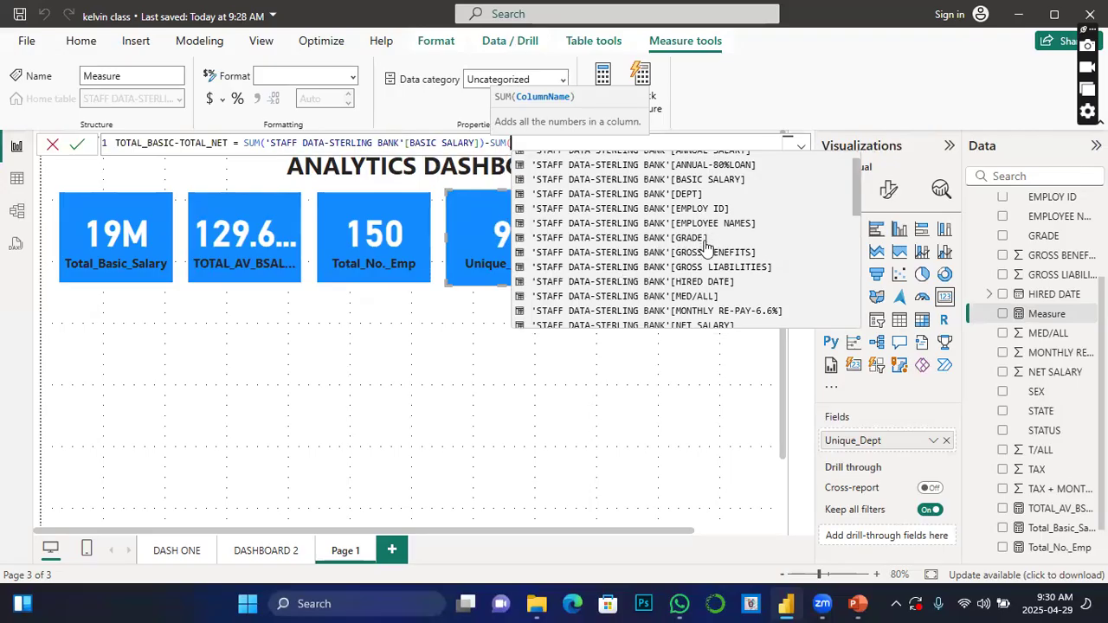
scroll(699, 287, down, 1)
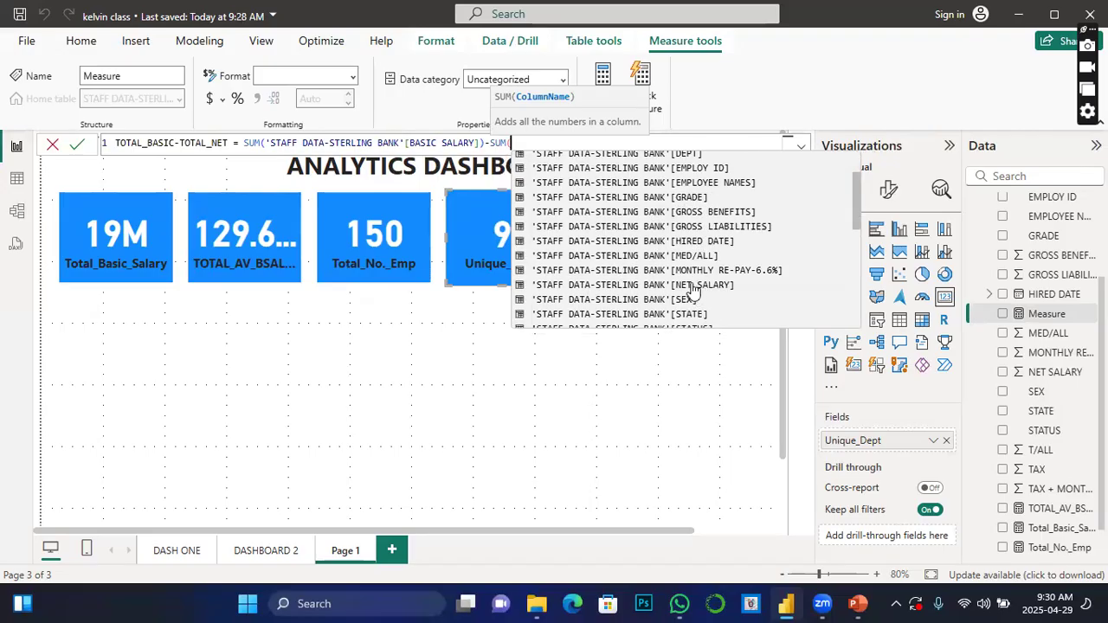
click(697, 290)
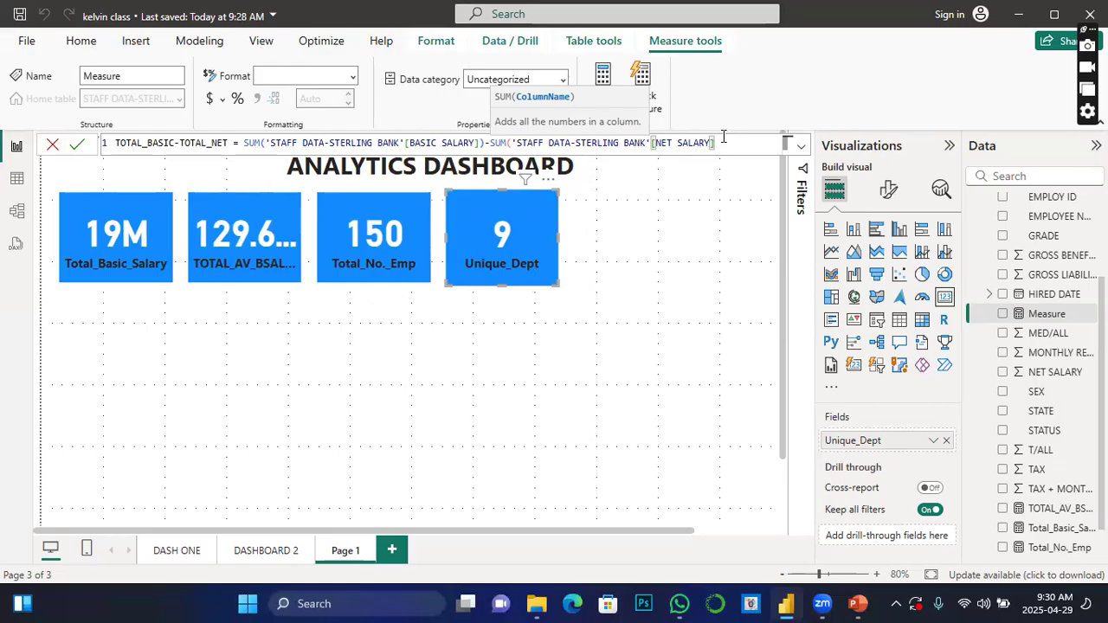
text())
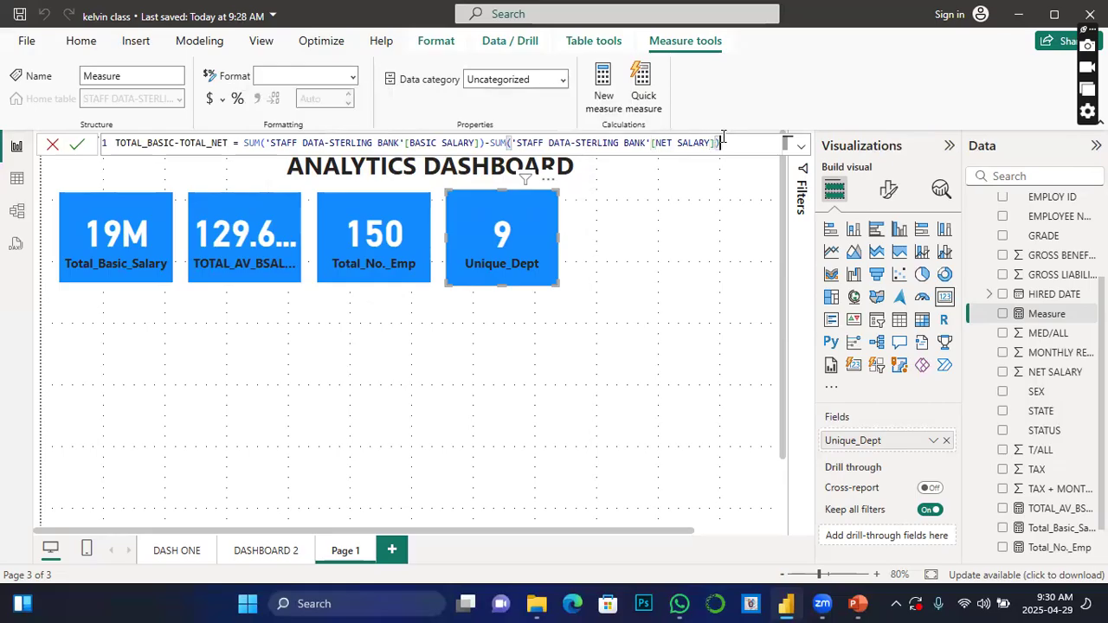
click(76, 146)
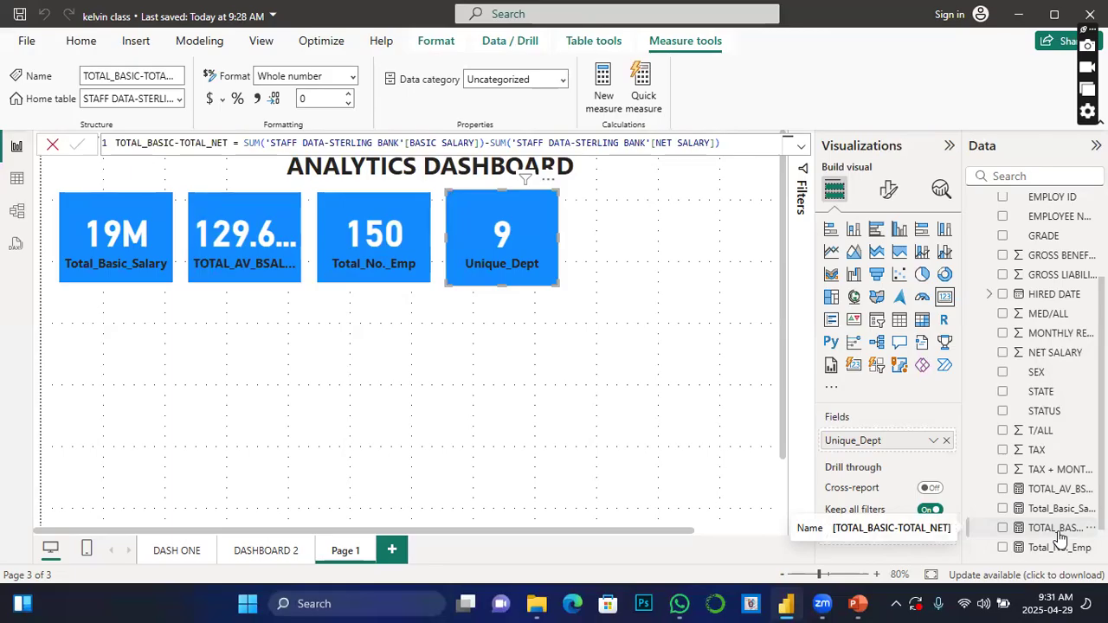
Add a fifth card beside the Unique_Dept card and show the TOTAL_BASIC-TOTAL_NET measure in it
click(632, 336)
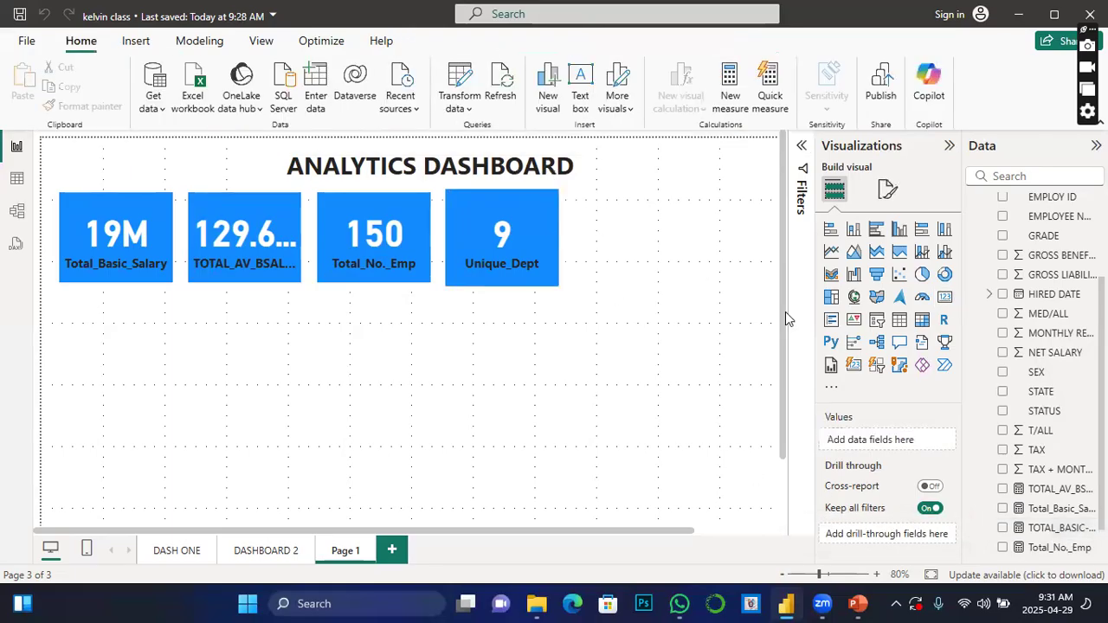
click(945, 297)
drag(707, 249, 646, 243)
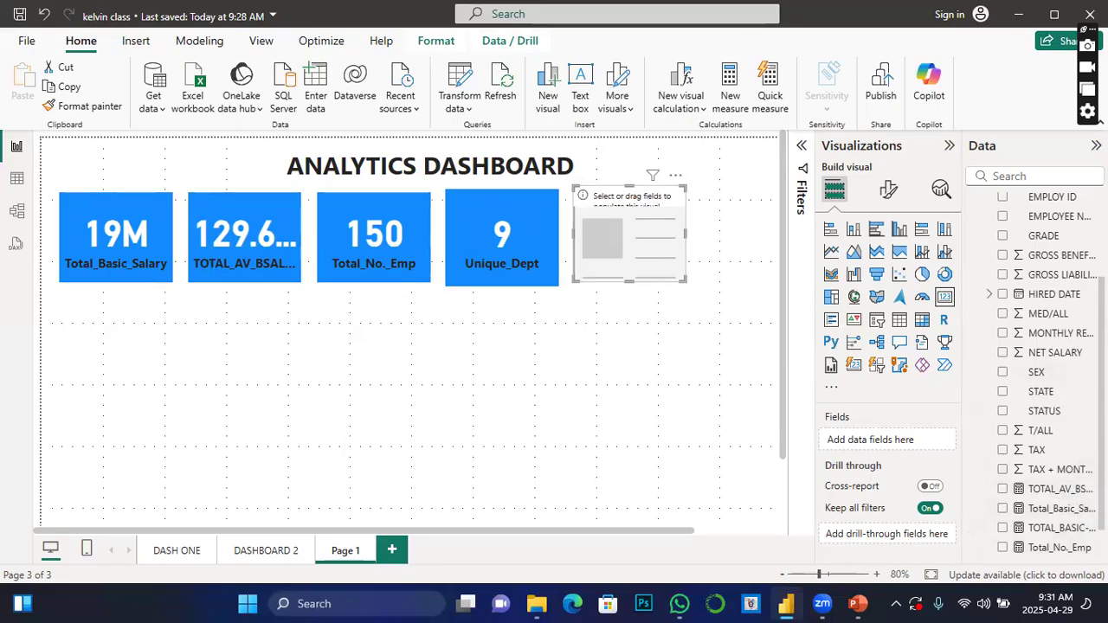
scroll(1051, 374, down, 1)
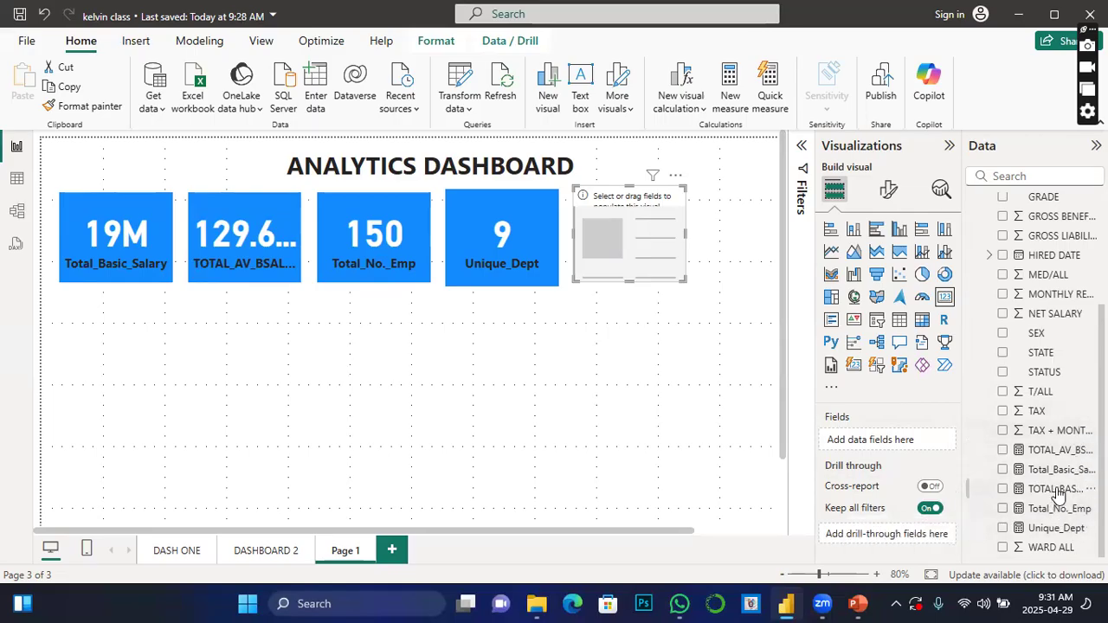
click(1002, 489)
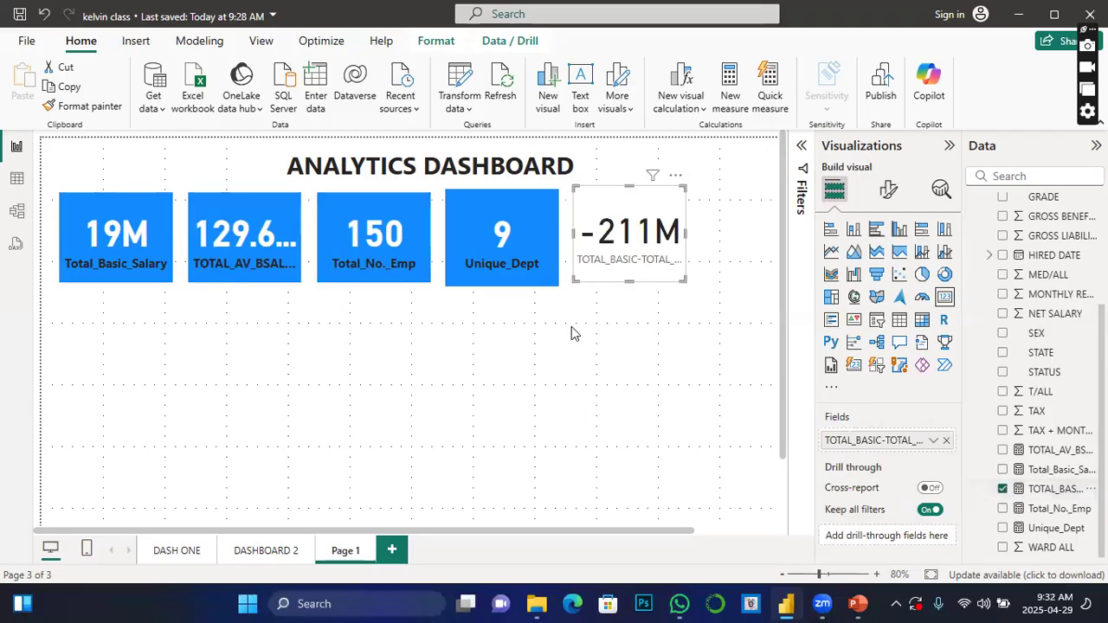
Copy the Unique_Dept card's formatting onto the TOTAL_BASIC-TOTAL_NET card with Format Painter
click(495, 241)
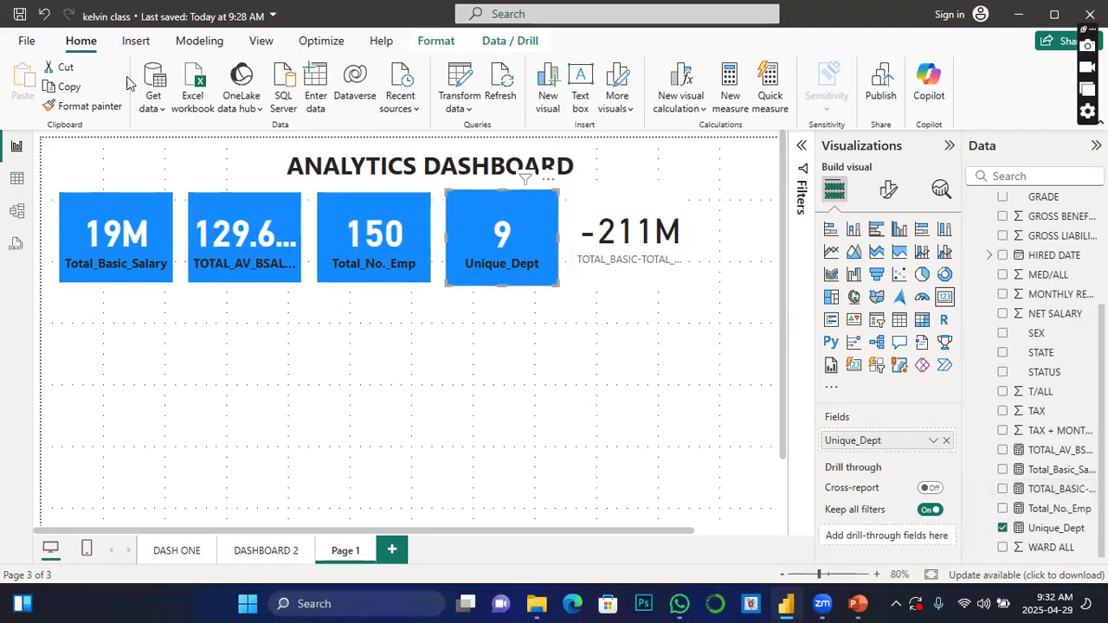
click(83, 107)
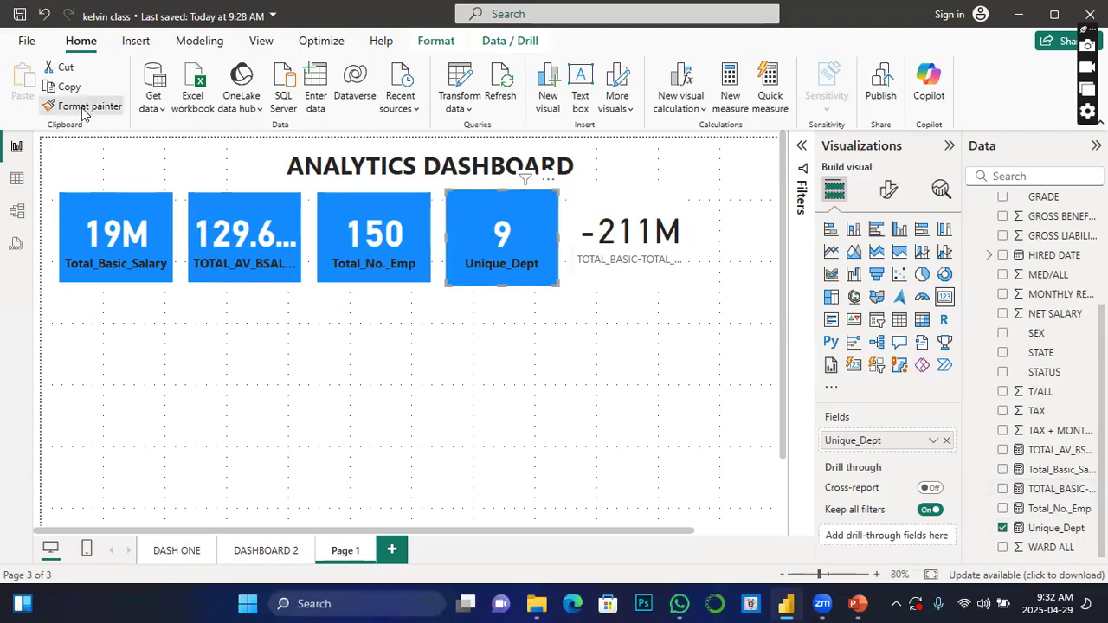
click(683, 251)
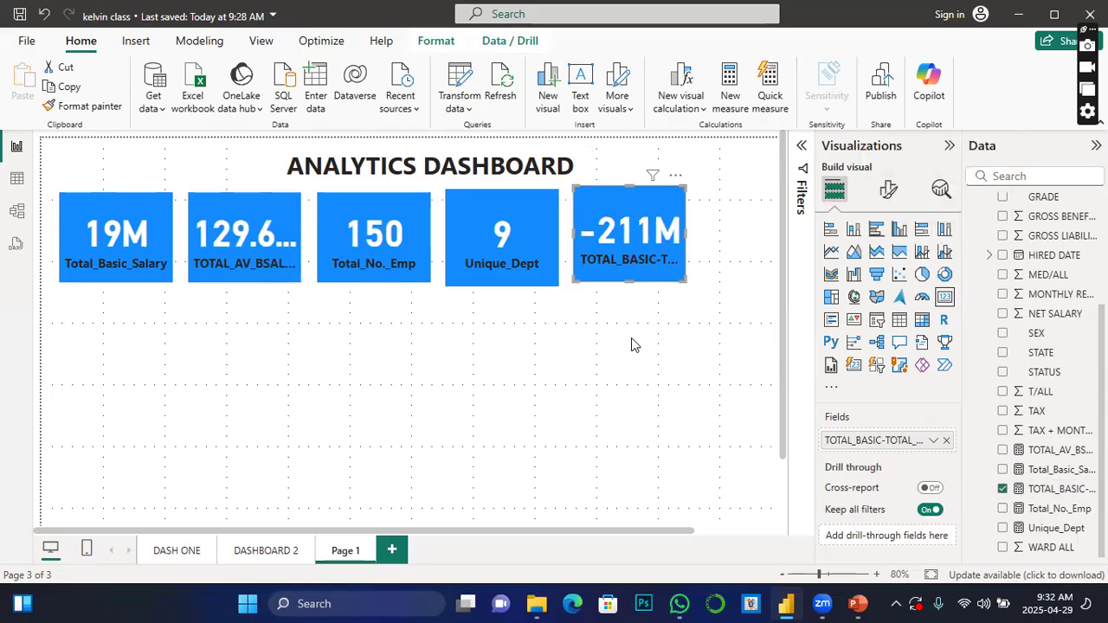
click(209, 350)
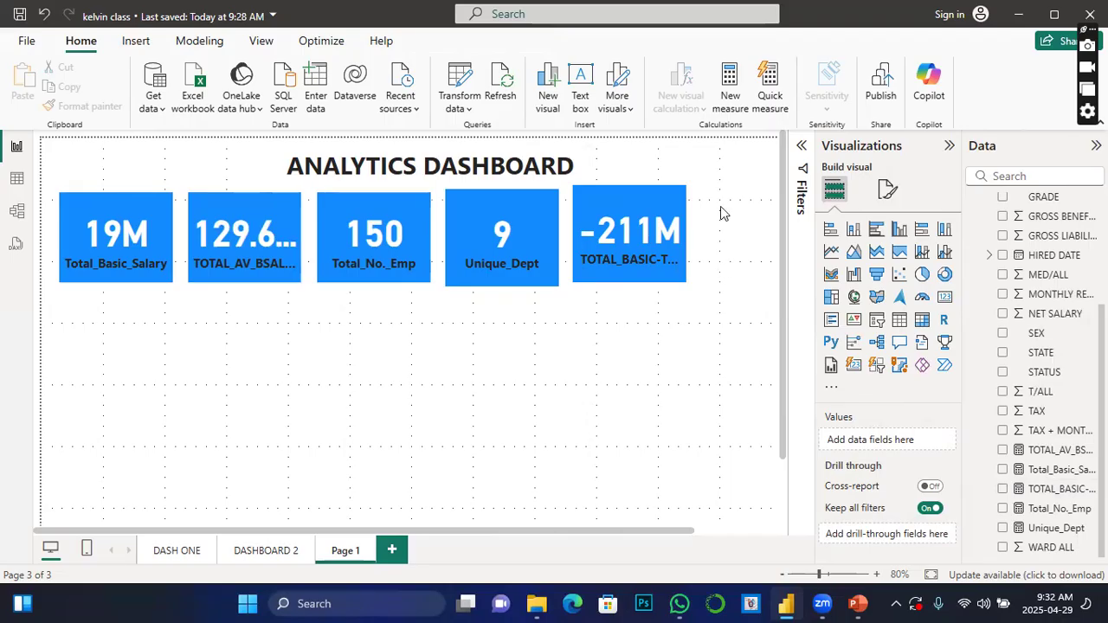
Add a table visual below the first cards and enlarge it to span about the width of three cards
mouse_move(653, 213)
click(898, 320)
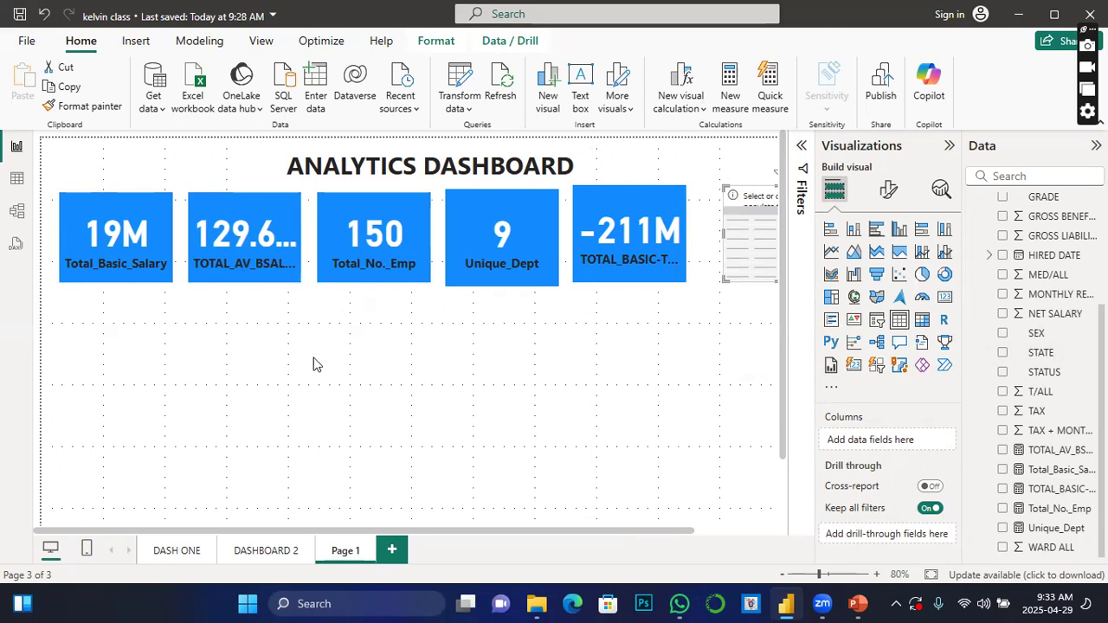
drag(727, 281, 90, 340)
drag(170, 380, 410, 522)
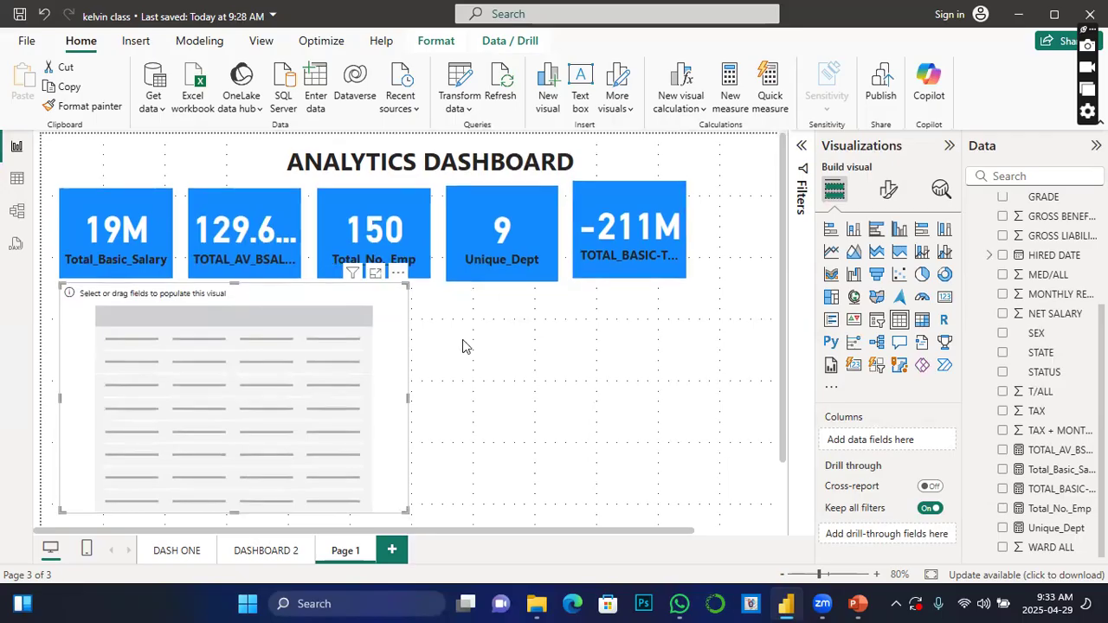
Fill the new table with the DEPT and BASIC SALARY fields from the STAFF DATA-STERLING BANK table
mouse_move(816, 604)
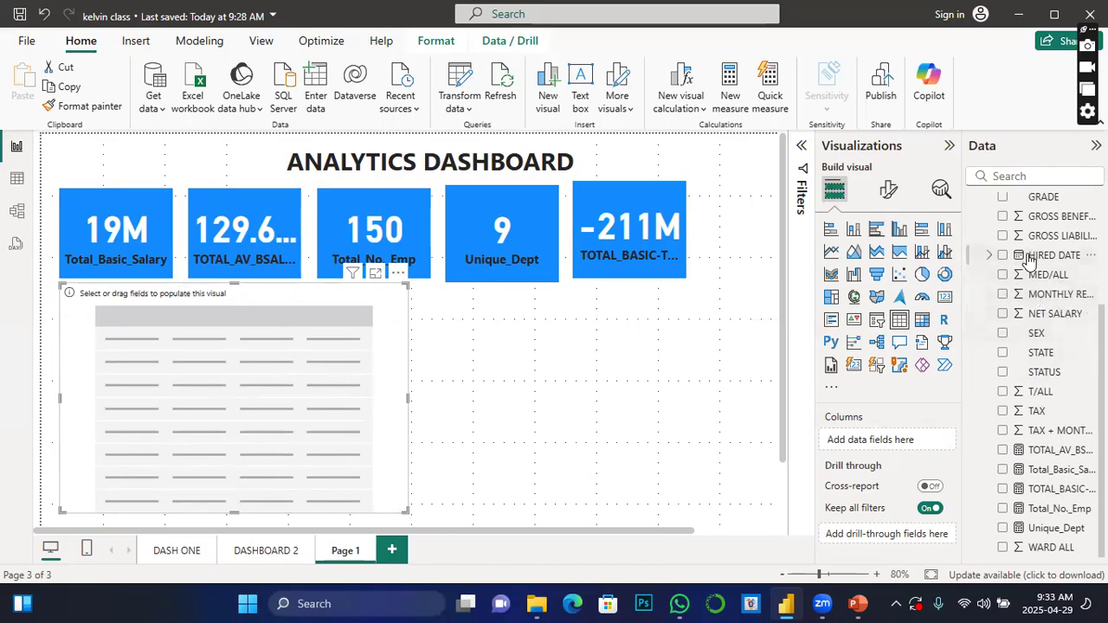
scroll(1029, 259, up, 3)
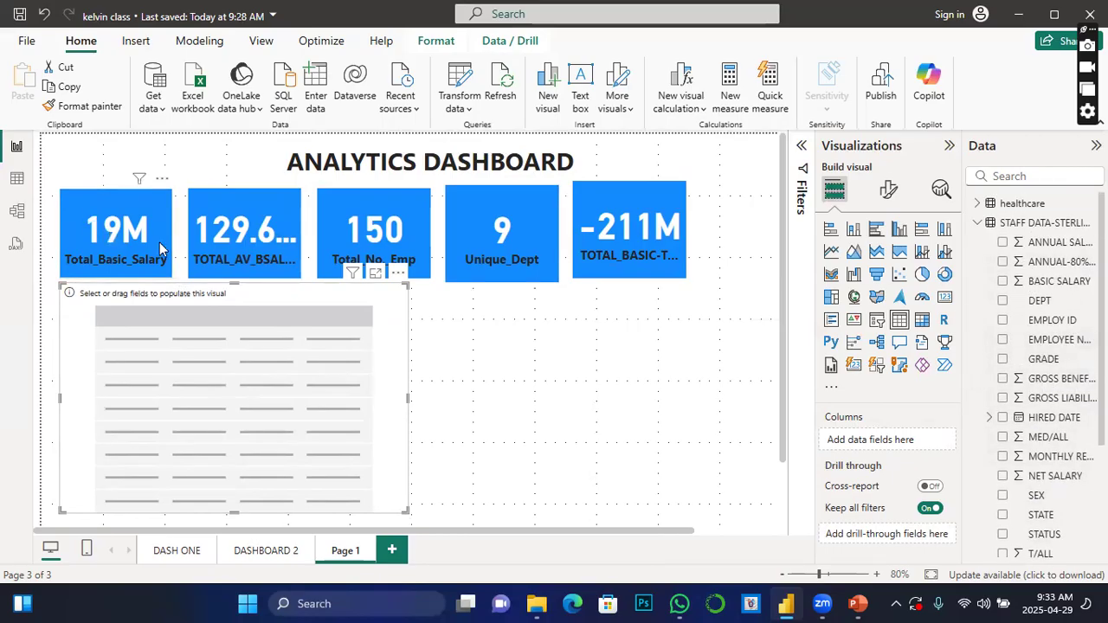
click(1002, 300)
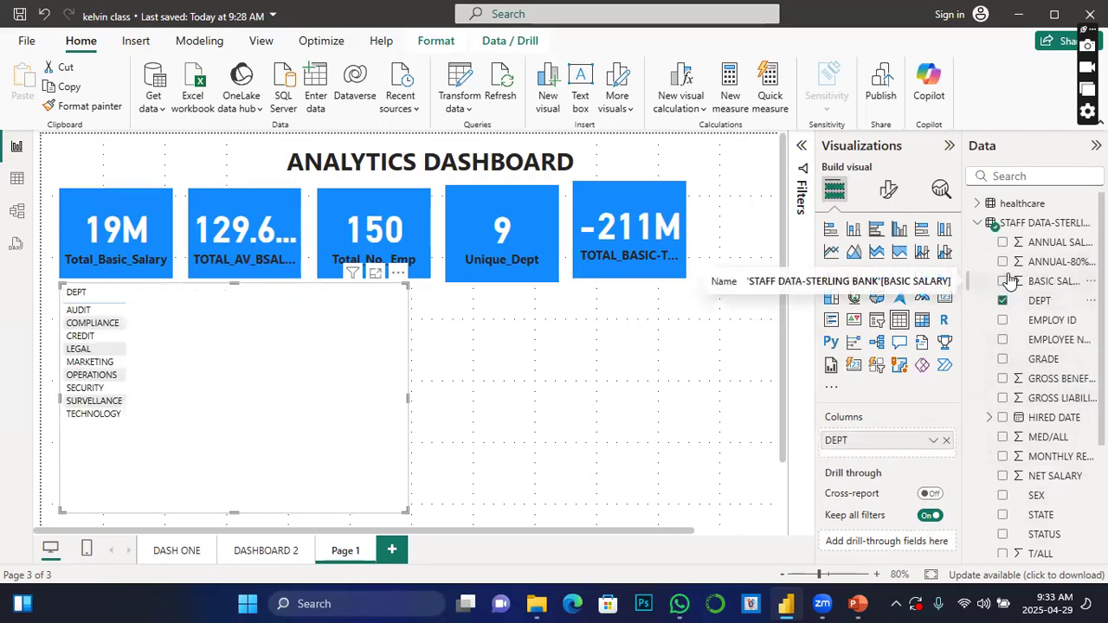
click(1004, 283)
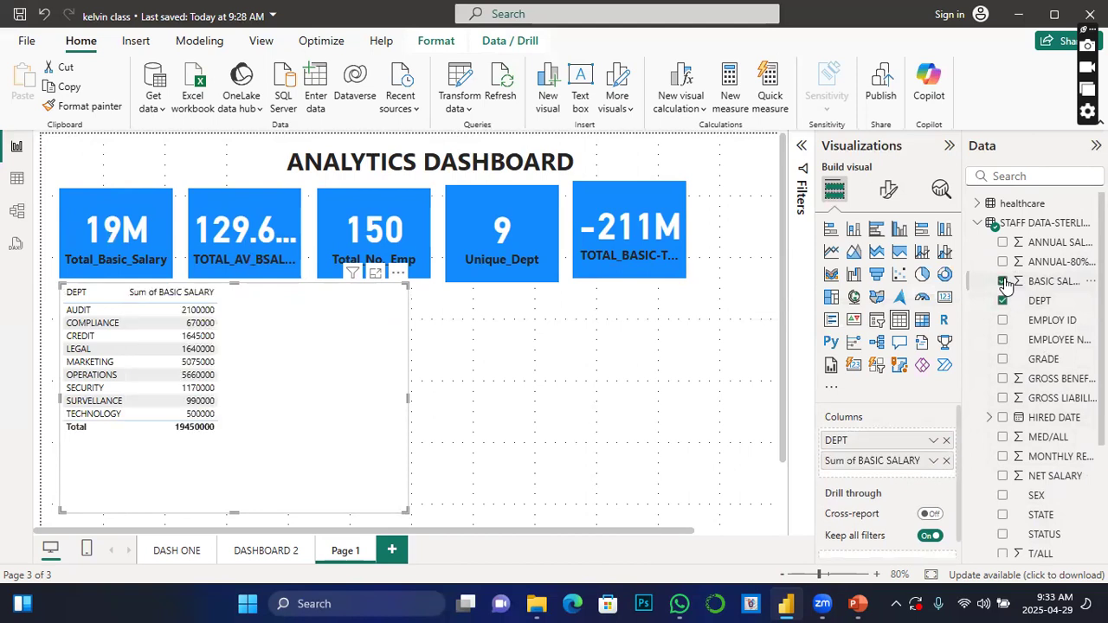
Narrow the department salary table slightly and format its values in bold at font size 22
drag(407, 511, 397, 513)
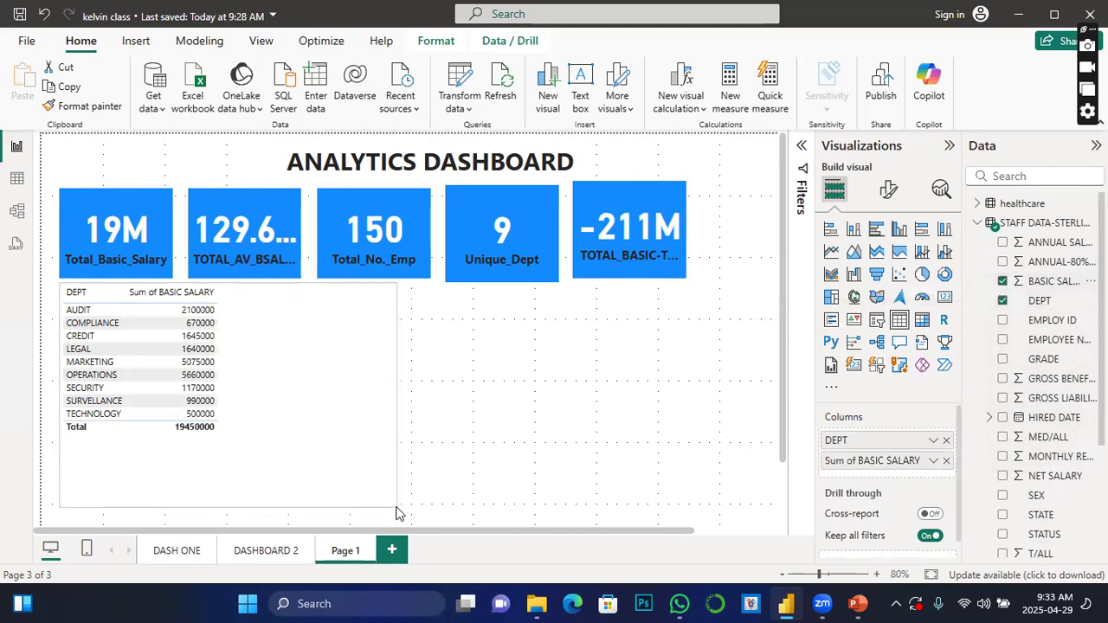
click(893, 195)
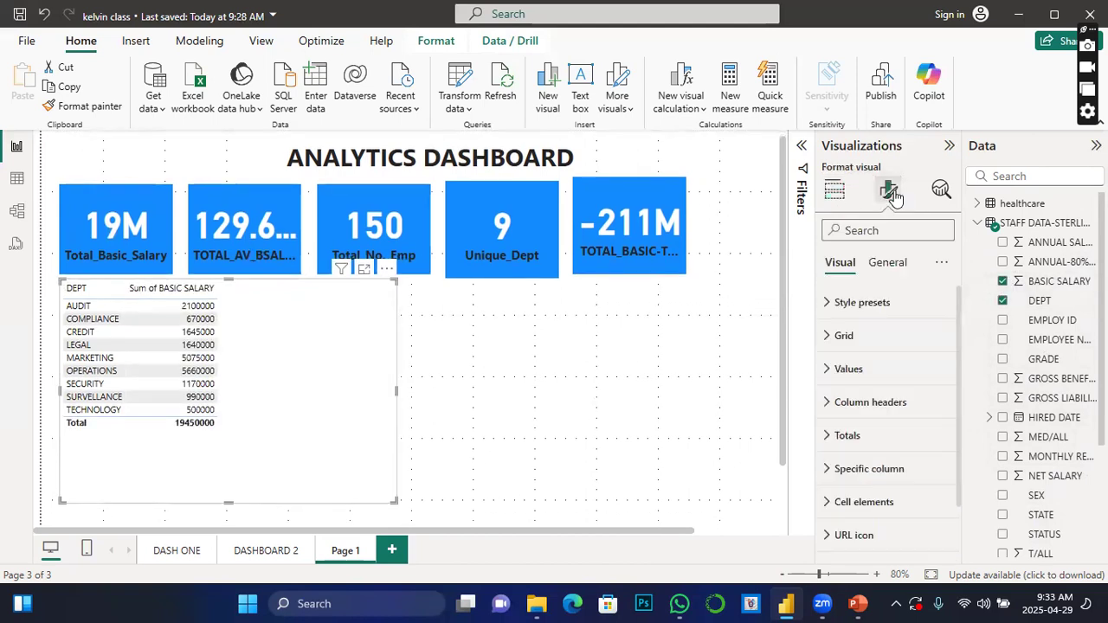
click(829, 371)
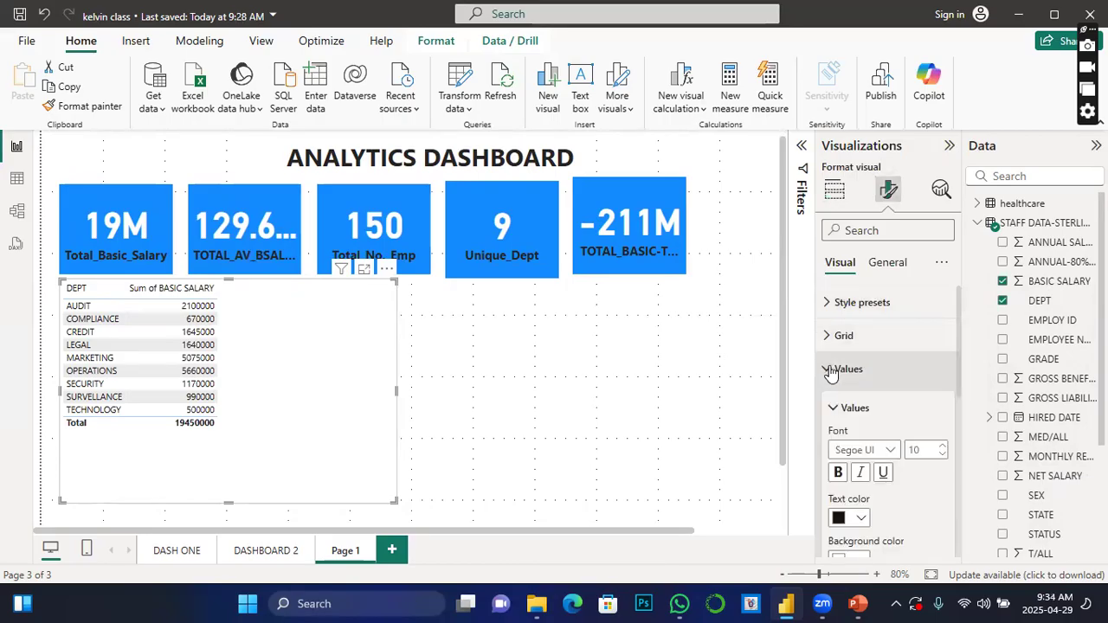
click(837, 472)
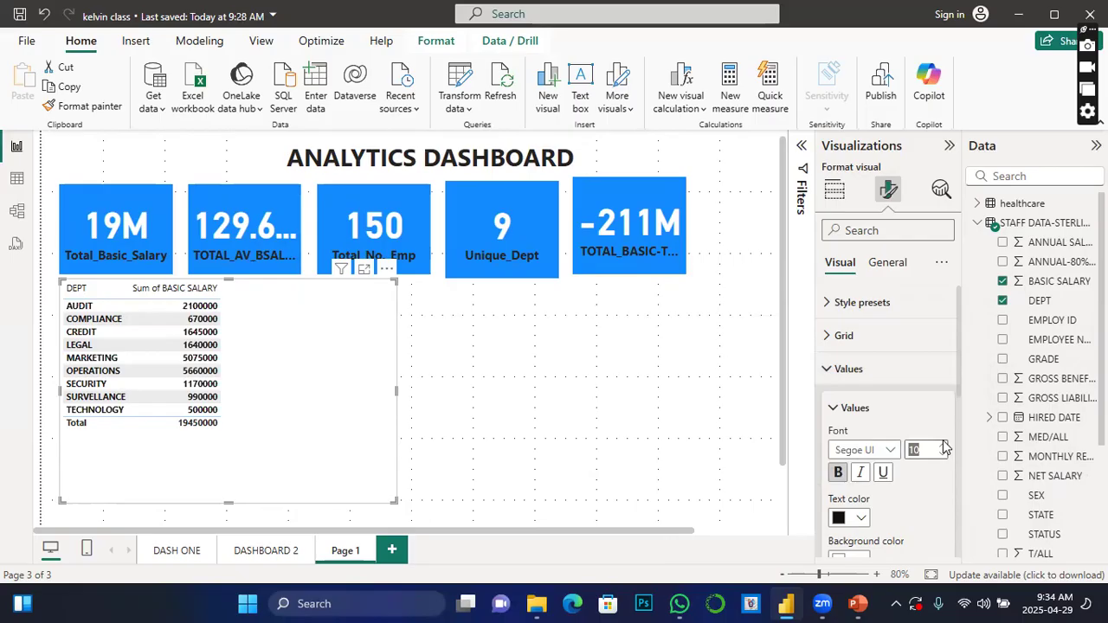
click(945, 445)
click(945, 446)
click(945, 446)
click(945, 446)
click(945, 446)
click(944, 446)
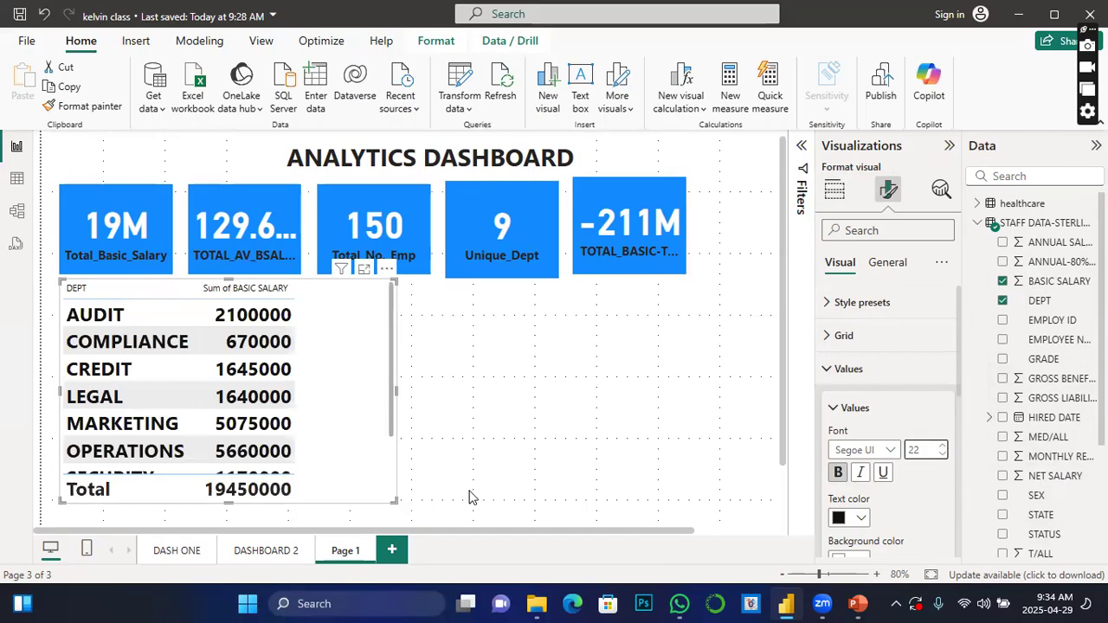
Reduce the table values' font size to 18 and resize the table to fit just below the first three cards
drag(394, 500, 408, 532)
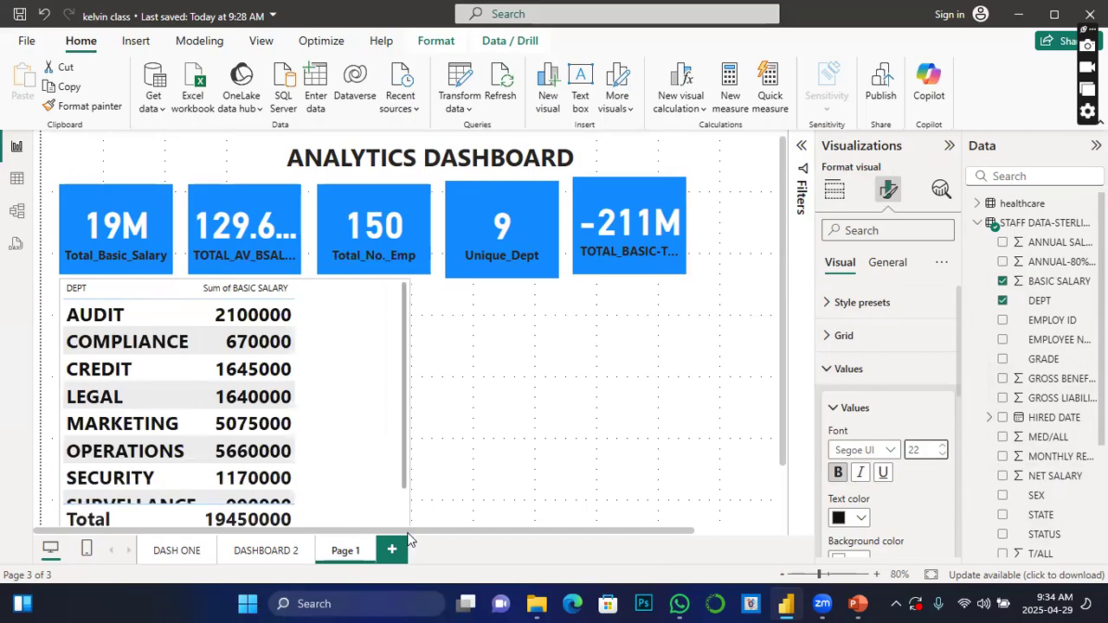
click(942, 453)
click(942, 453)
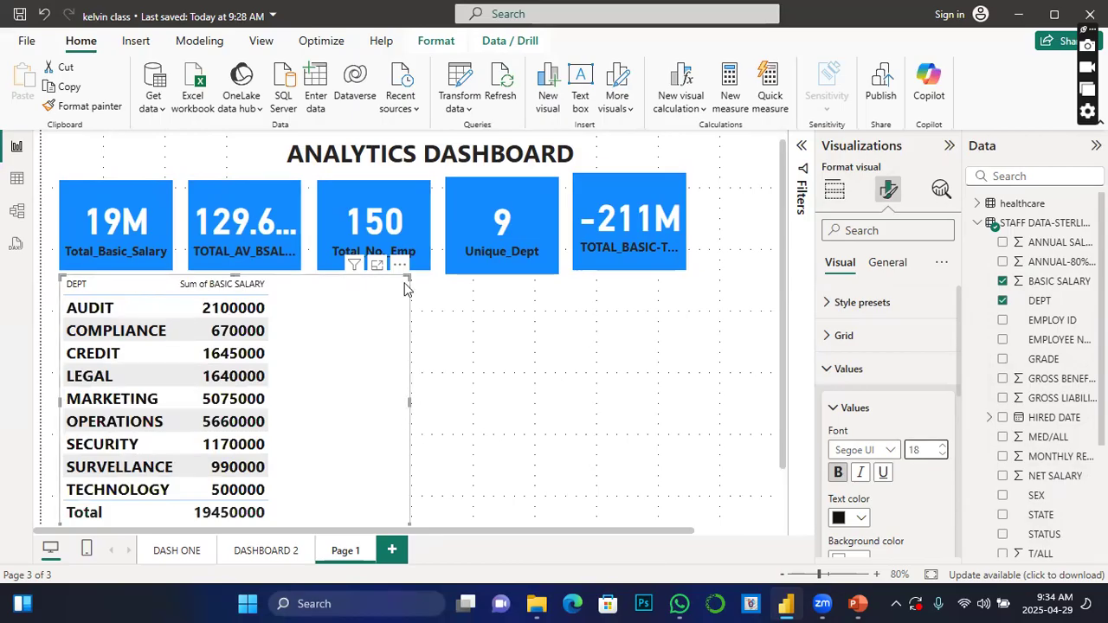
drag(408, 278, 365, 314)
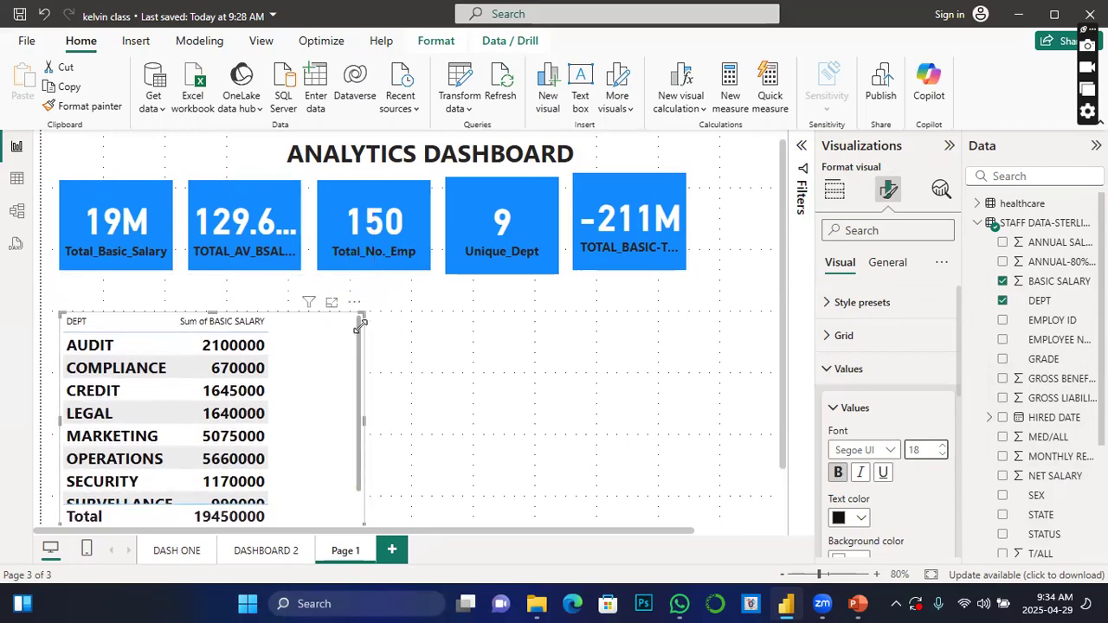
drag(362, 401, 361, 376)
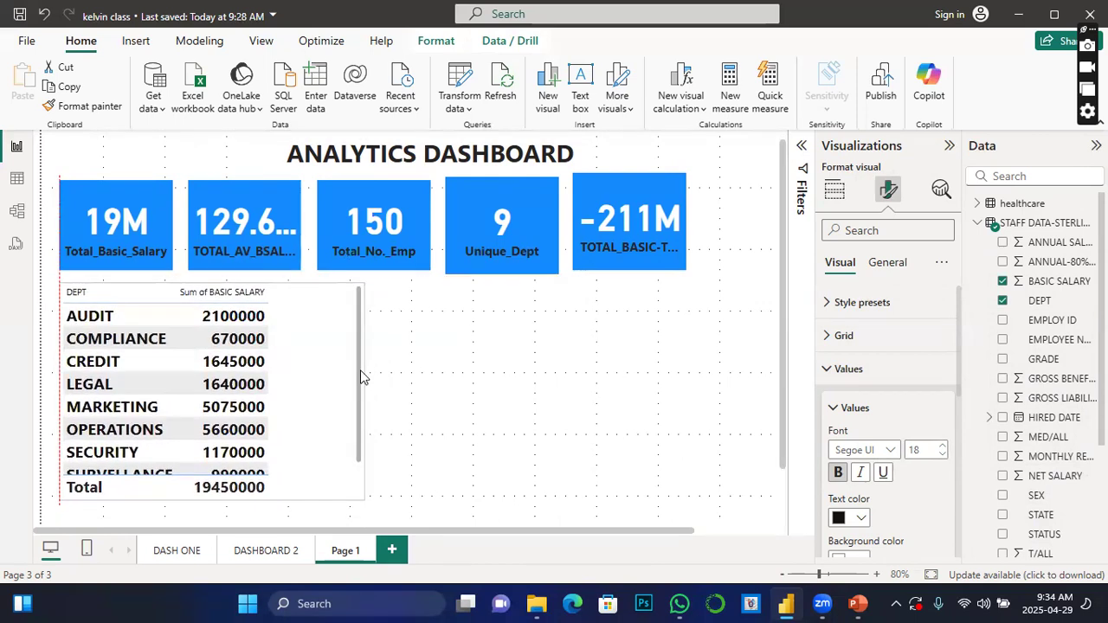
Try to copy the Unique_Dept card's formatting onto the table with Format Painter, and undo it
click(539, 270)
click(84, 106)
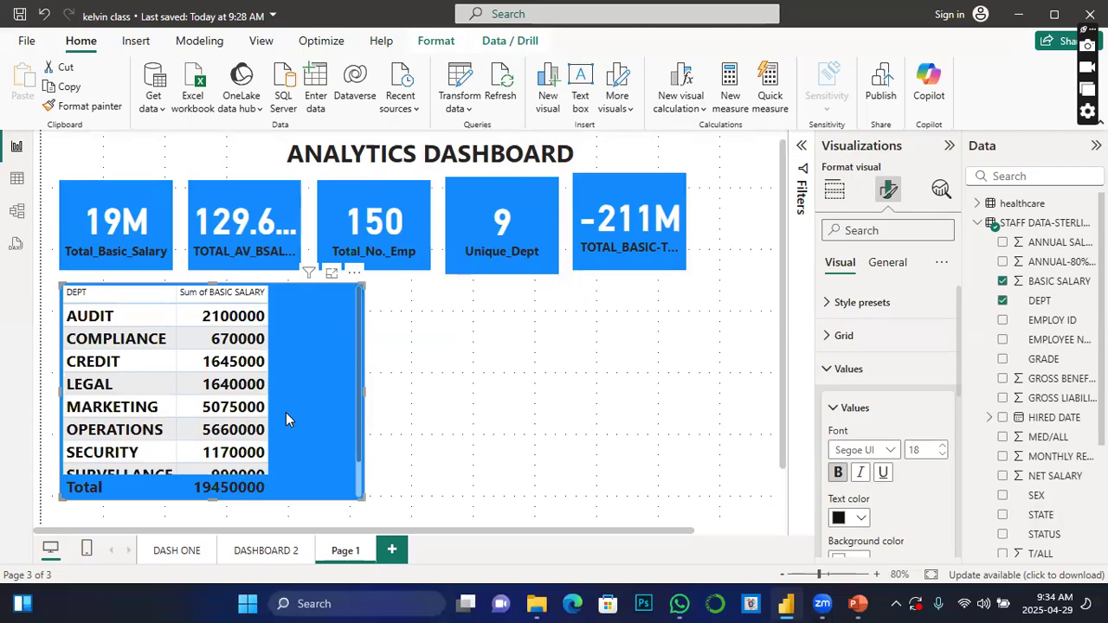
key(ctrl+z)
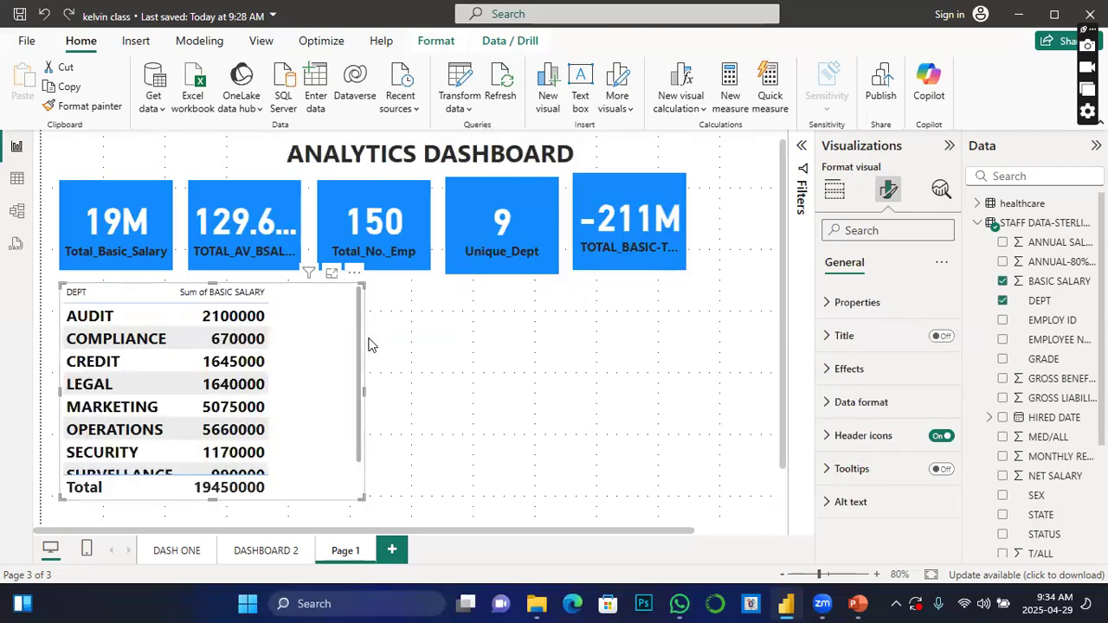
click(438, 340)
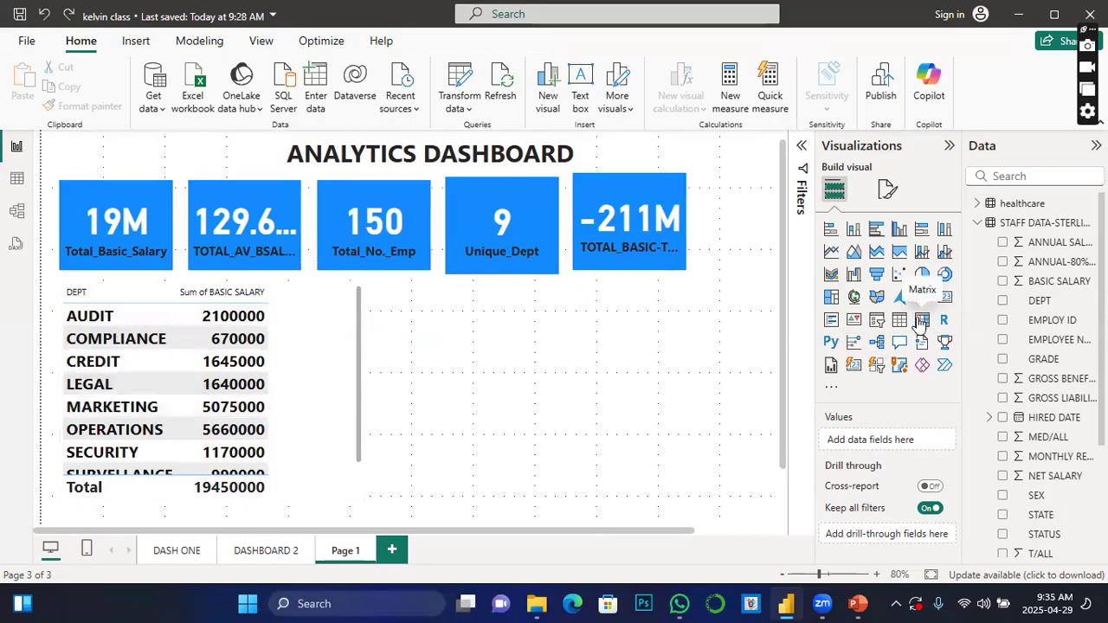
click(921, 322)
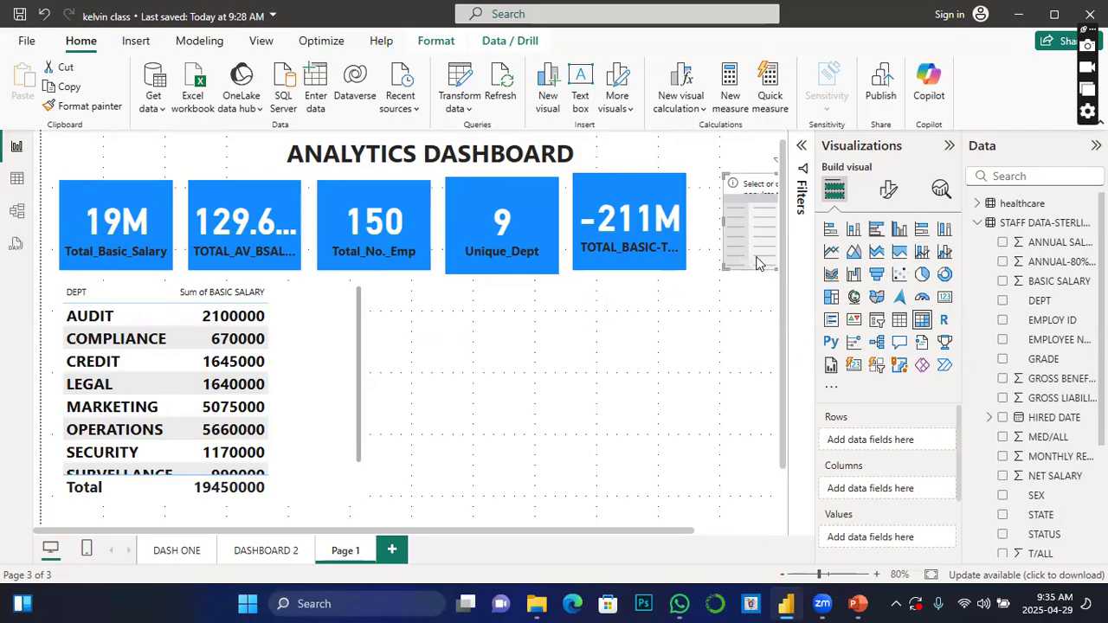
drag(745, 247, 567, 478)
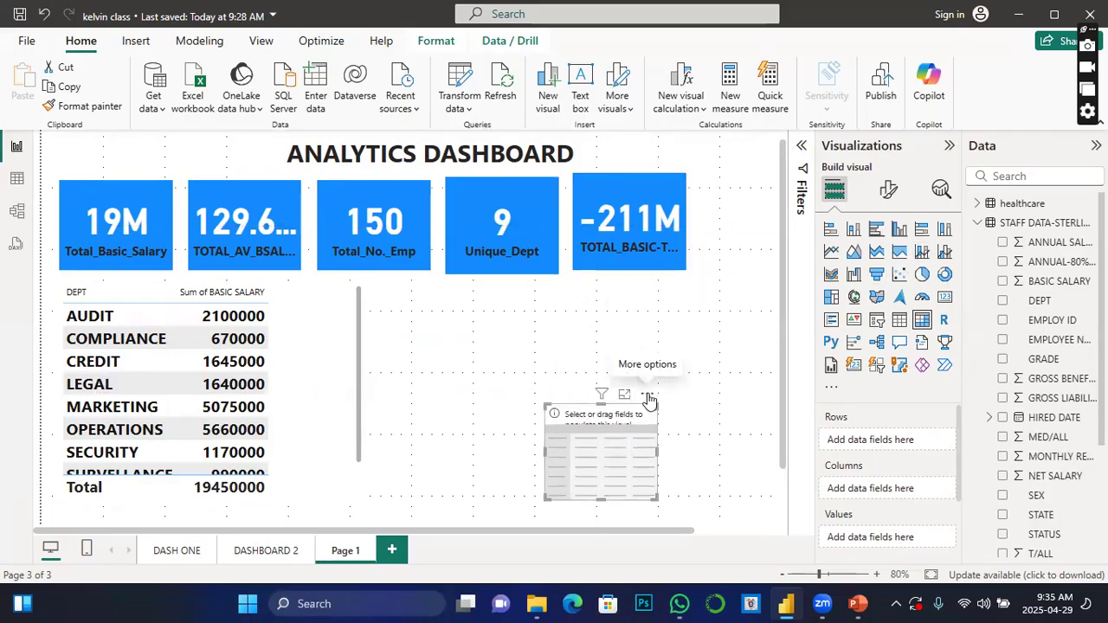
click(649, 396)
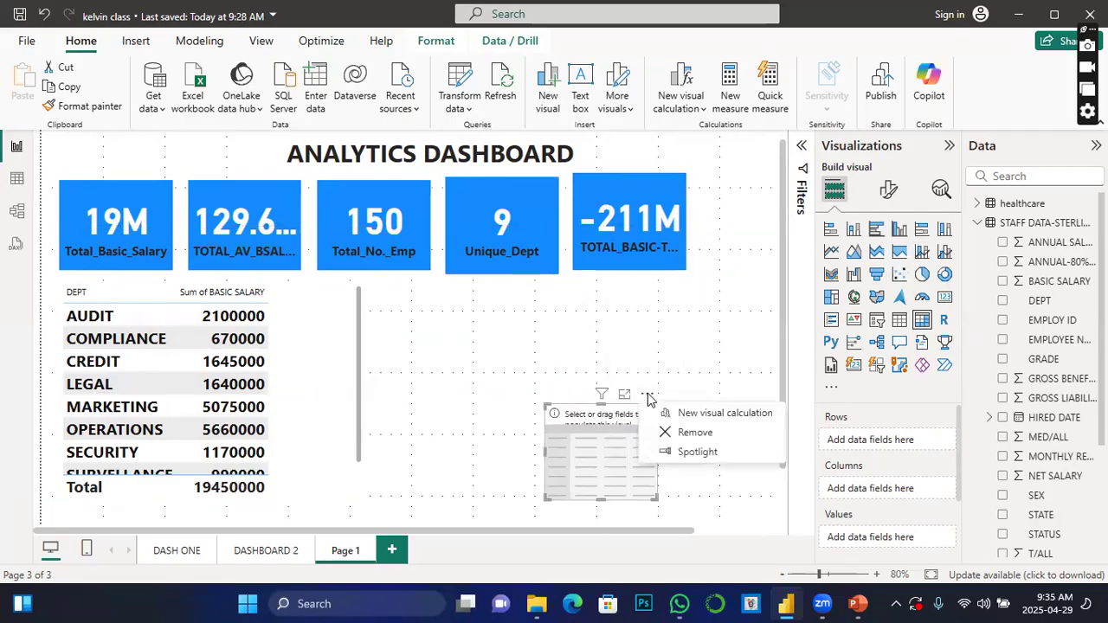
click(695, 434)
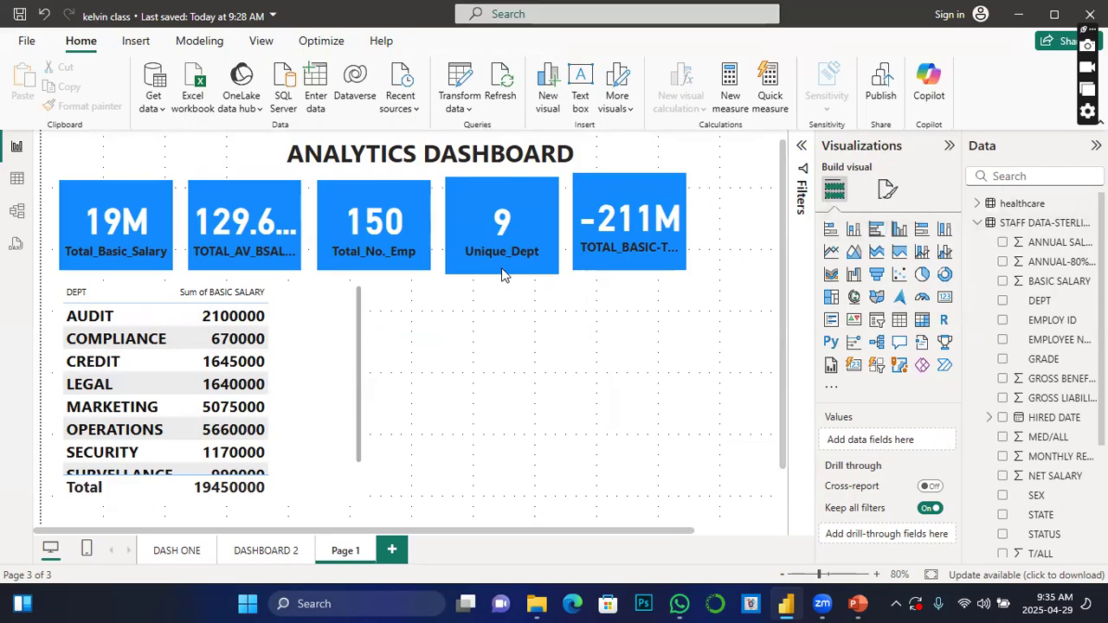
Add a clustered bar chart beside the table and enlarge it to fill the space below the last three cards
click(878, 231)
drag(748, 230, 435, 353)
drag(507, 378, 734, 501)
drag(660, 425, 643, 412)
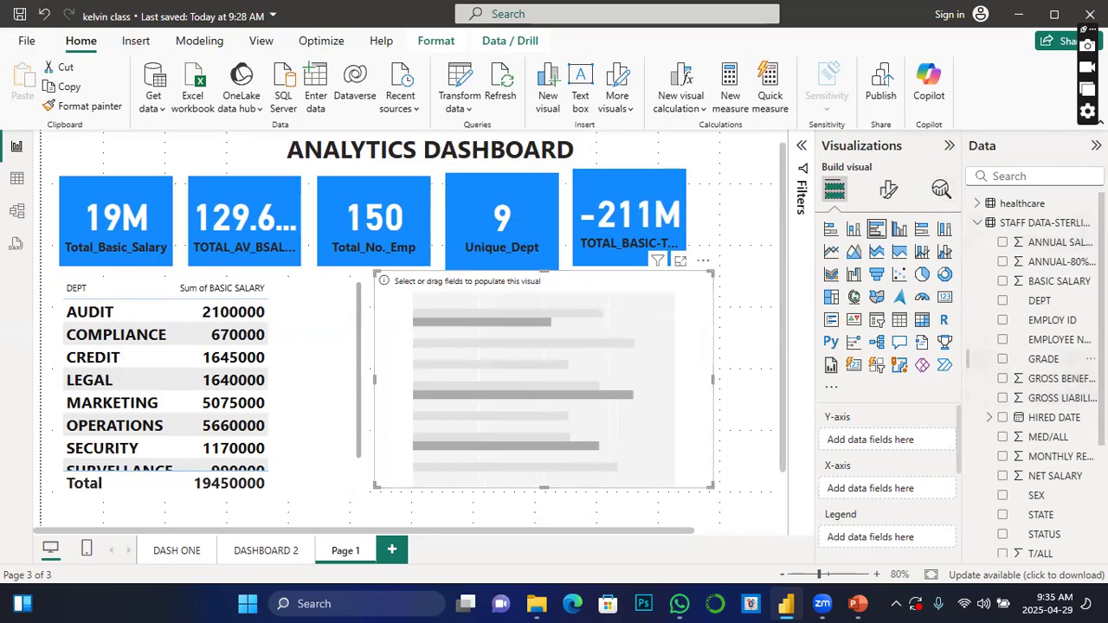
Plot DEPT on the chart's Y-axis and BASIC SALARY on its X-axis, summarized by Count
click(1003, 303)
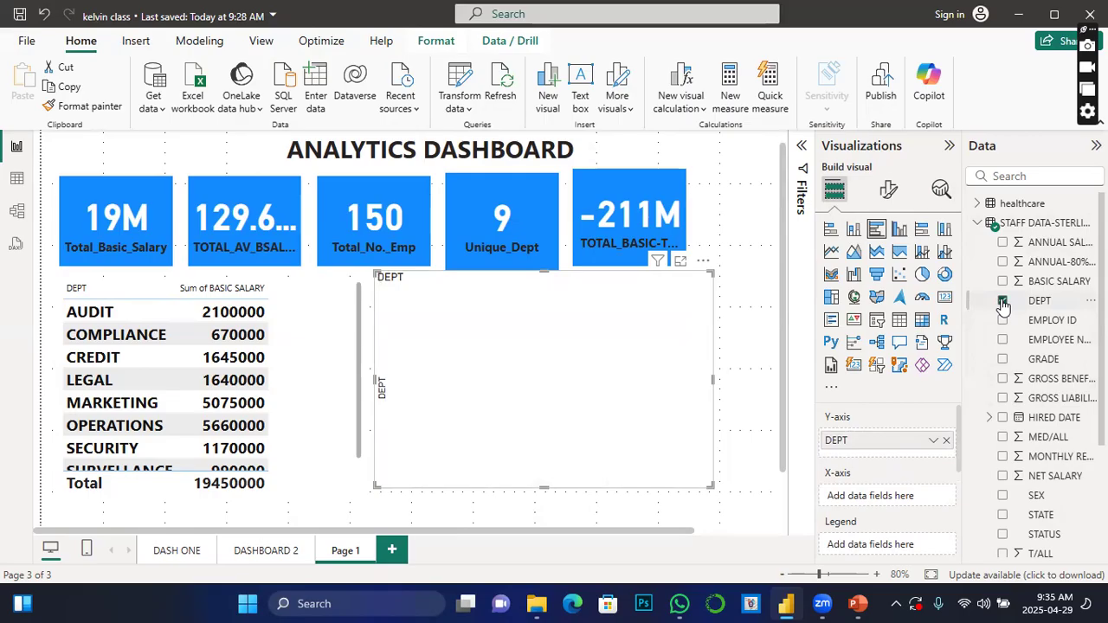
click(1043, 284)
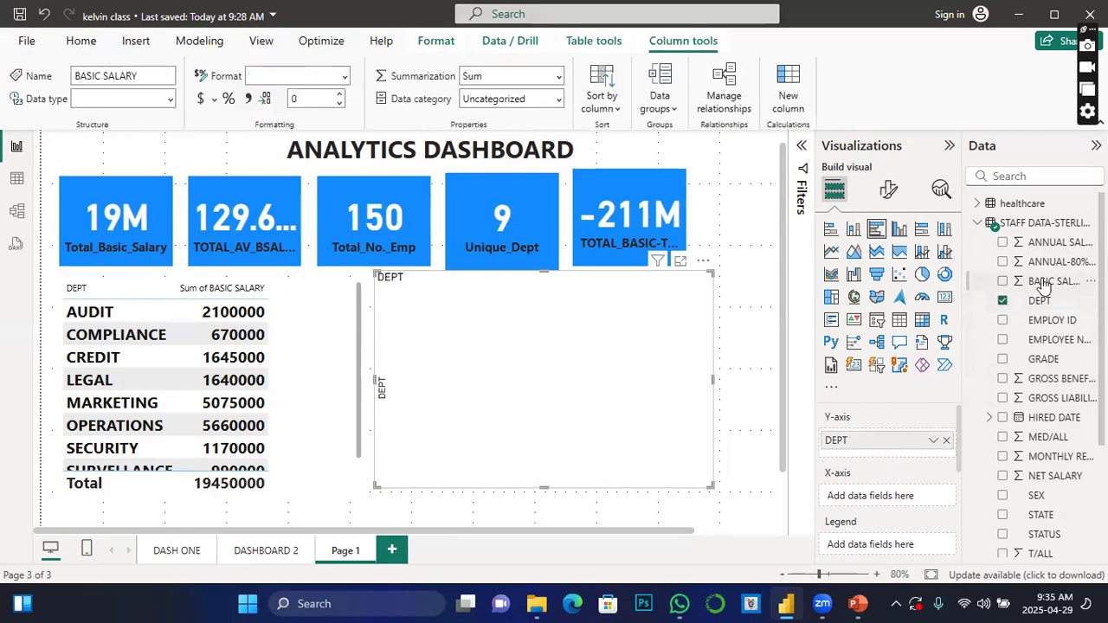
click(1003, 282)
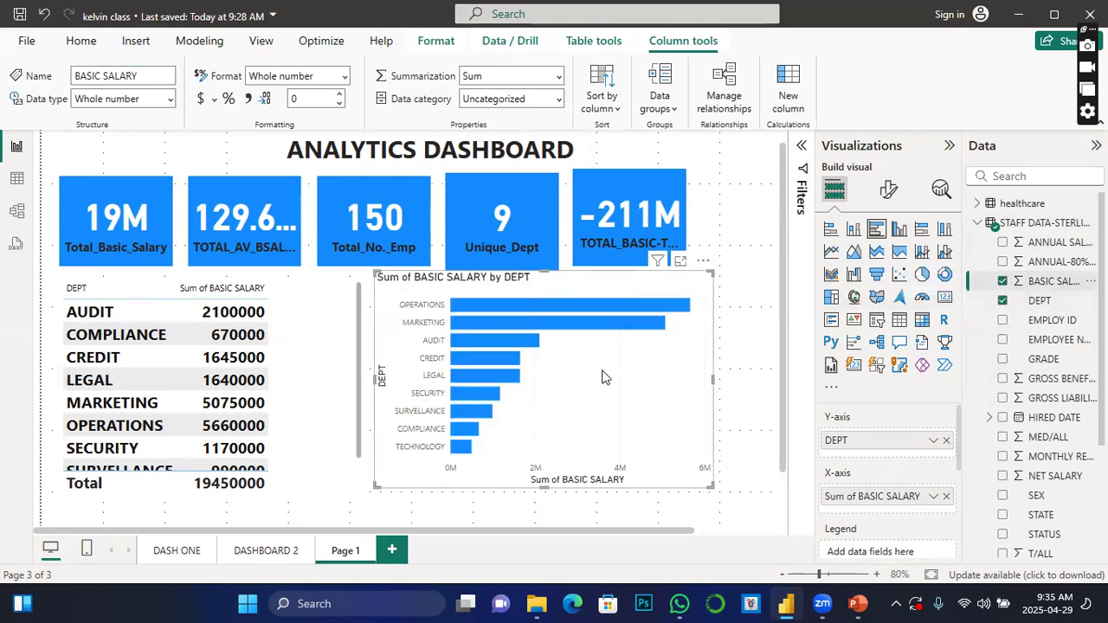
right_click(895, 497)
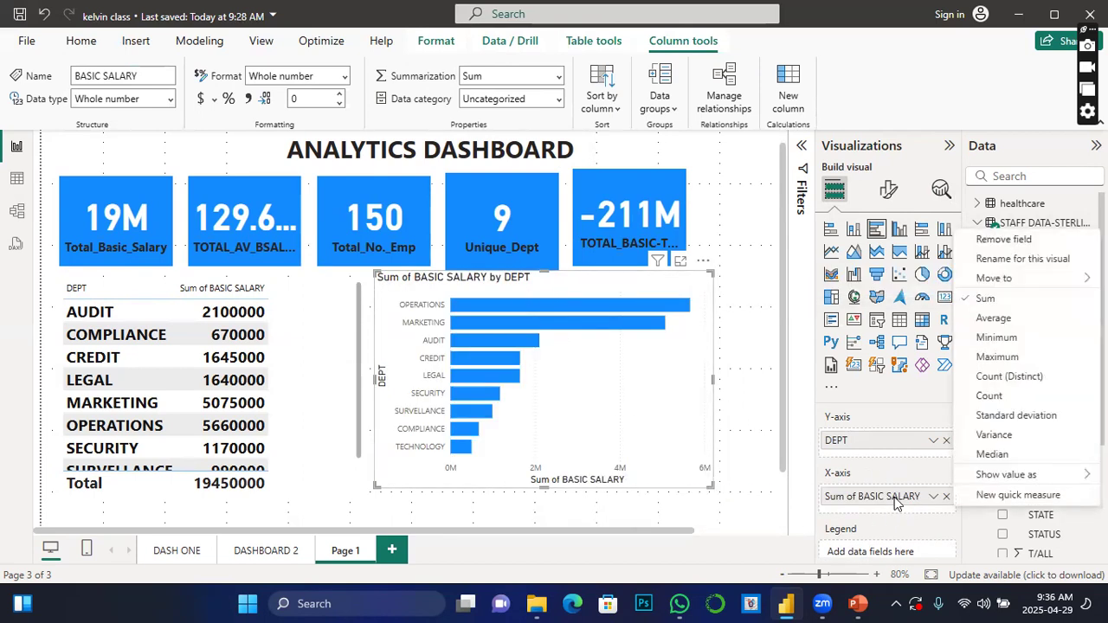
click(985, 400)
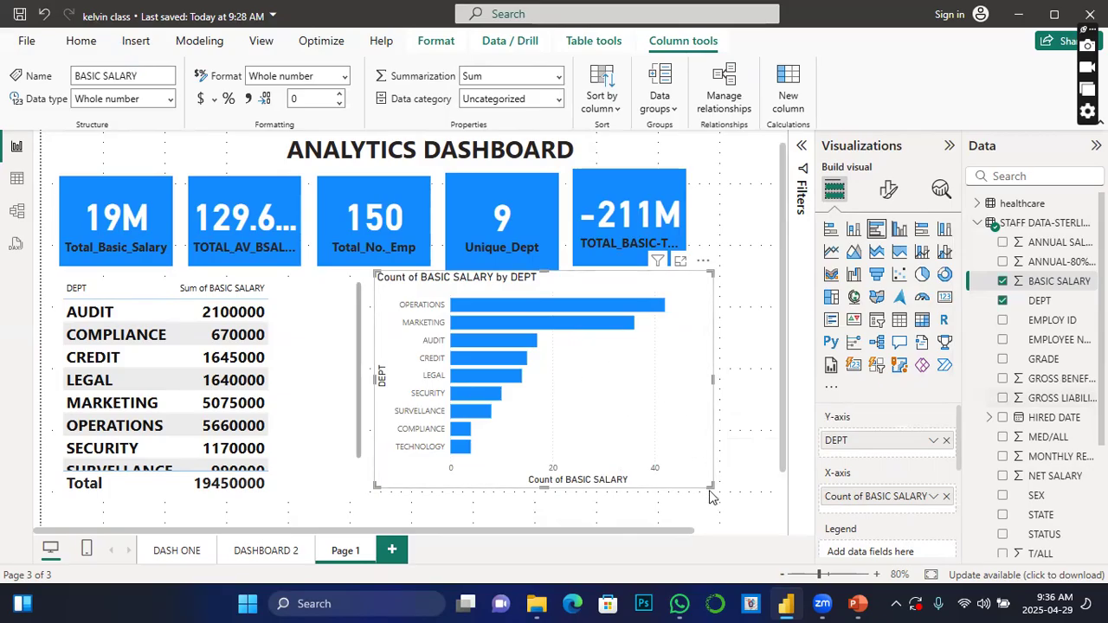
Make the bar chart slightly taller and narrow it to line up with the outer edge of the TOTAL_BASIC-TOTAL_NET card
drag(710, 487, 711, 495)
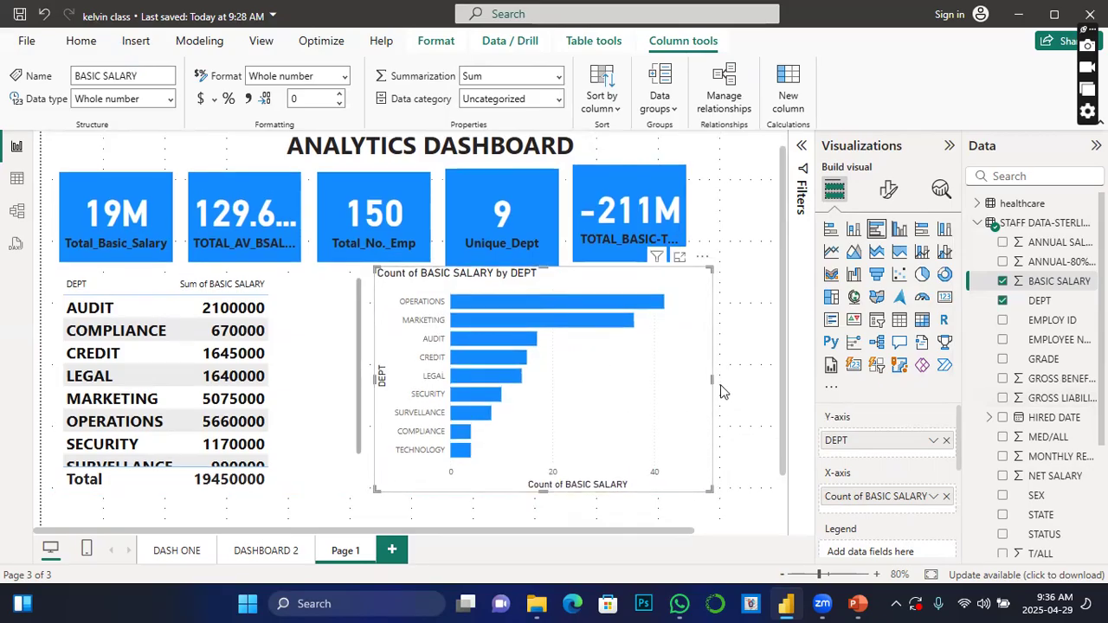
drag(710, 381, 683, 385)
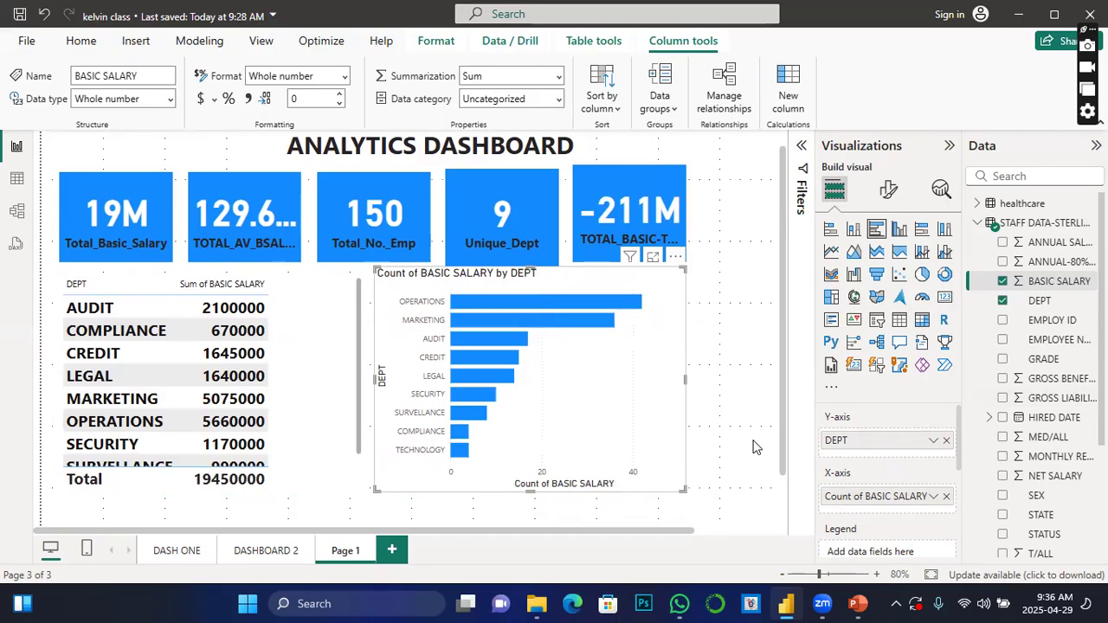
click(737, 392)
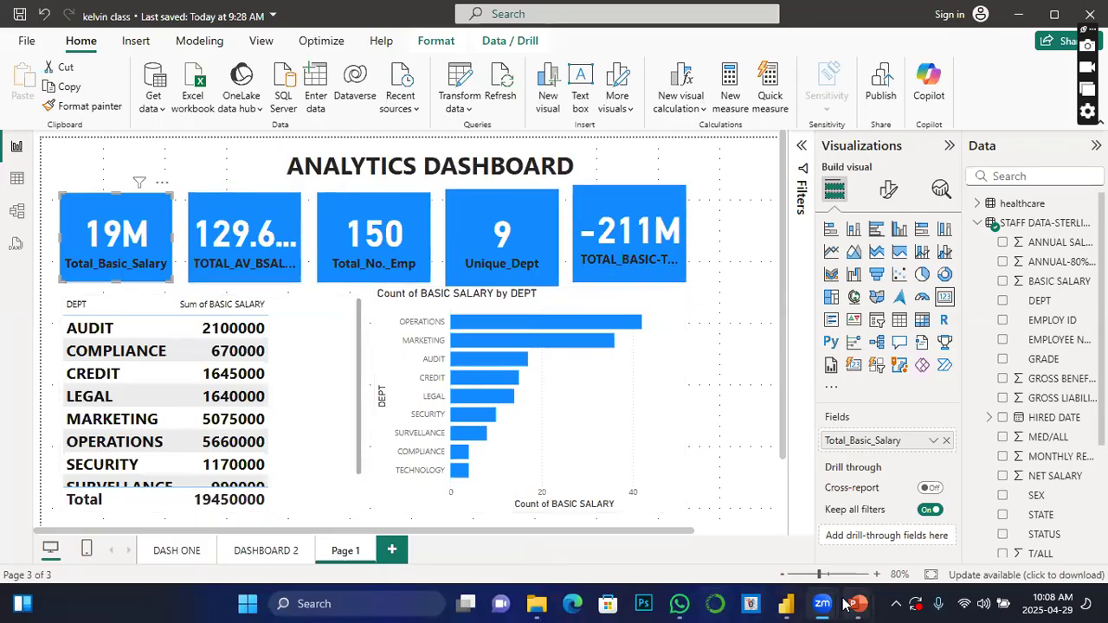
mouse_move(866, 604)
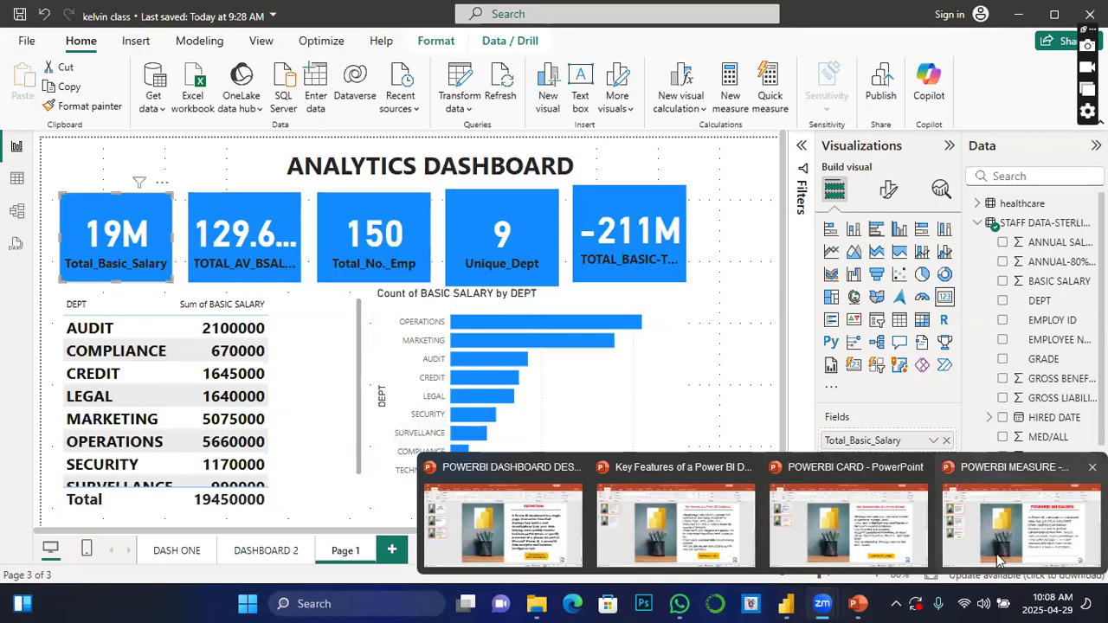
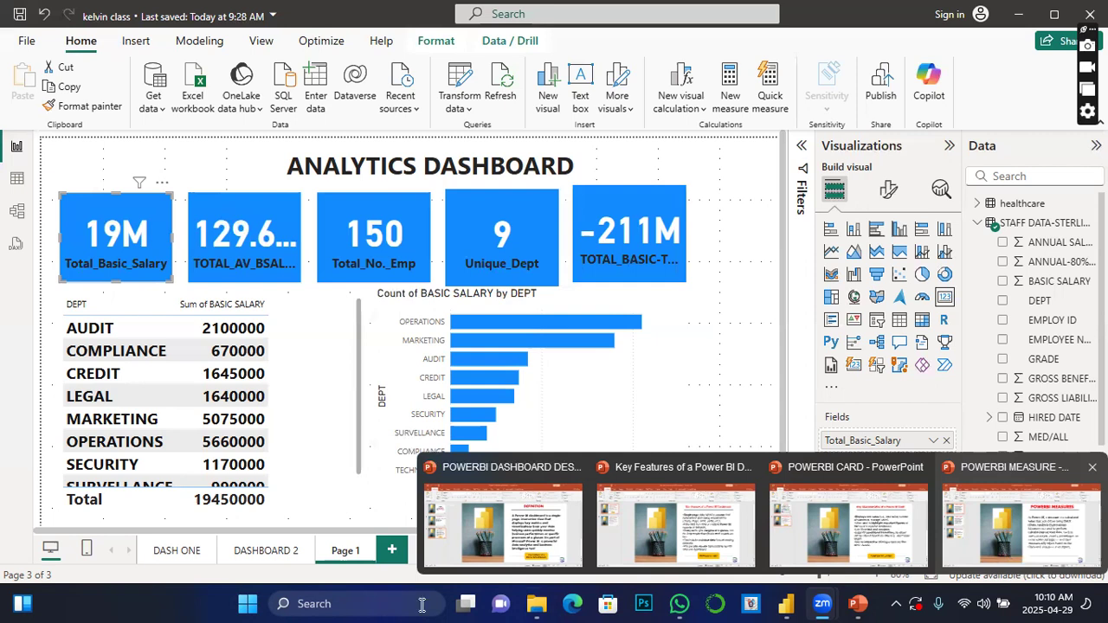
click(753, 319)
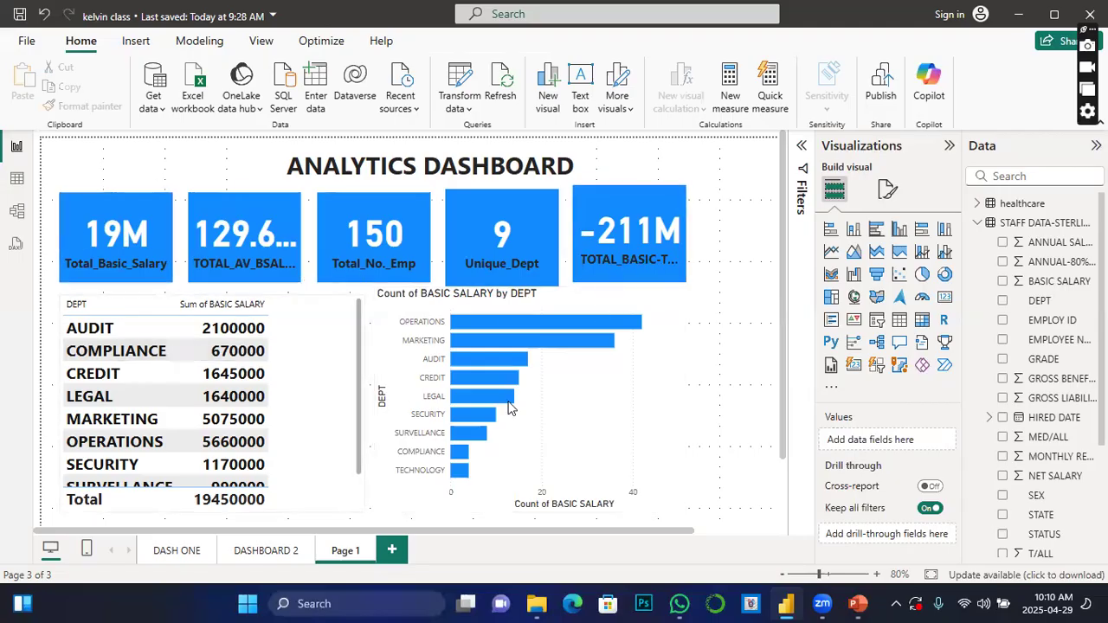
scroll(509, 407, down, 1)
scroll(511, 407, up, 1)
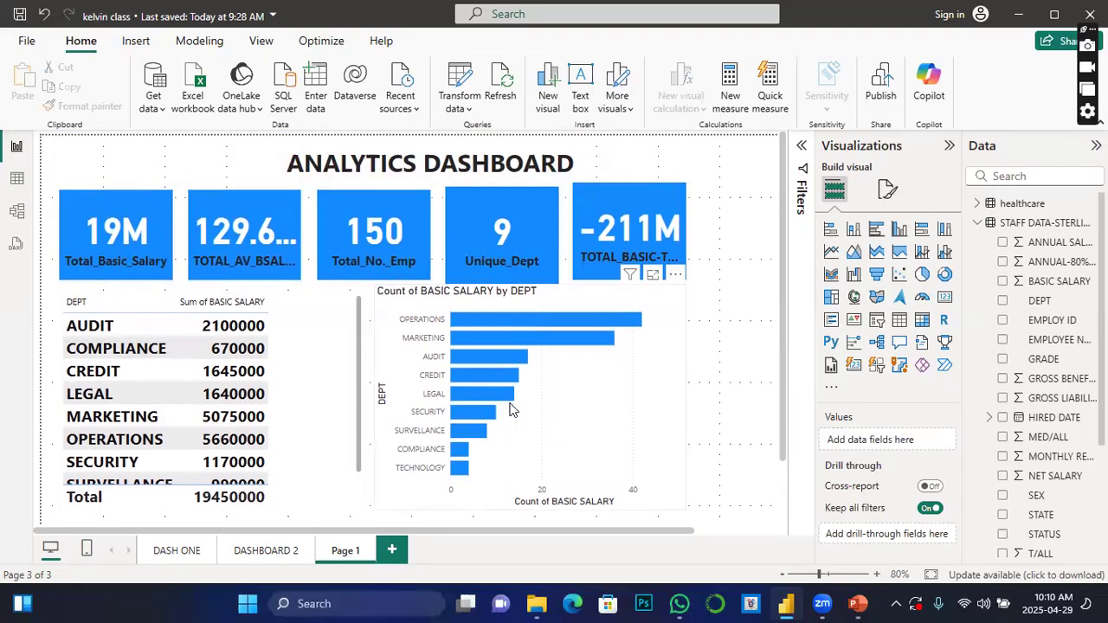
scroll(422, 472, down, 1)
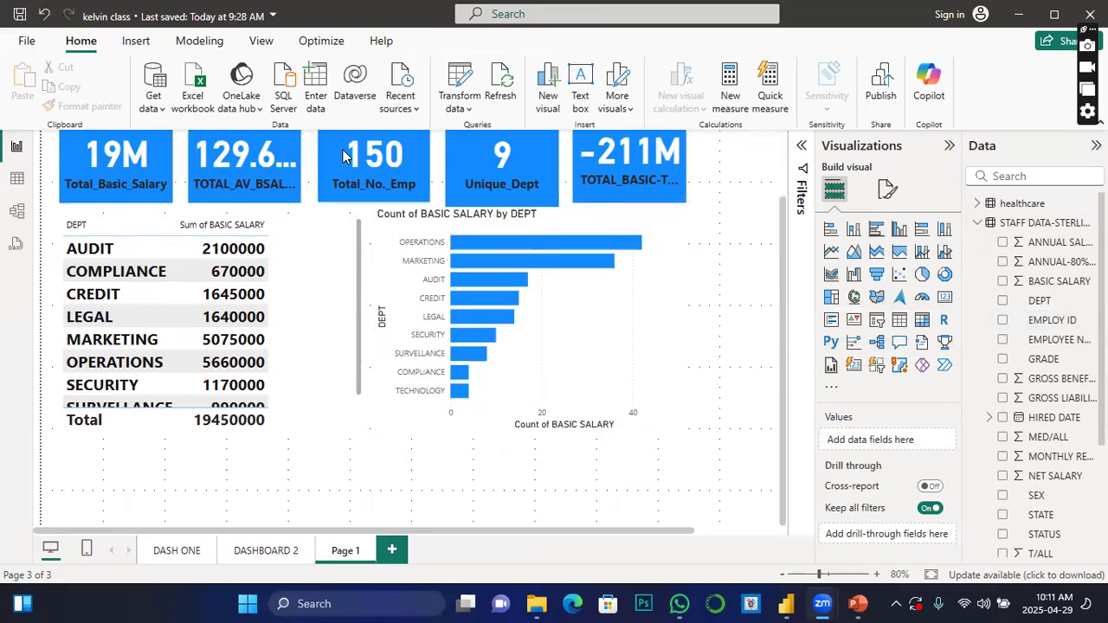
Add a new report page, place a Q&A visual near its upper-left corner and browse the suggested questions
click(391, 551)
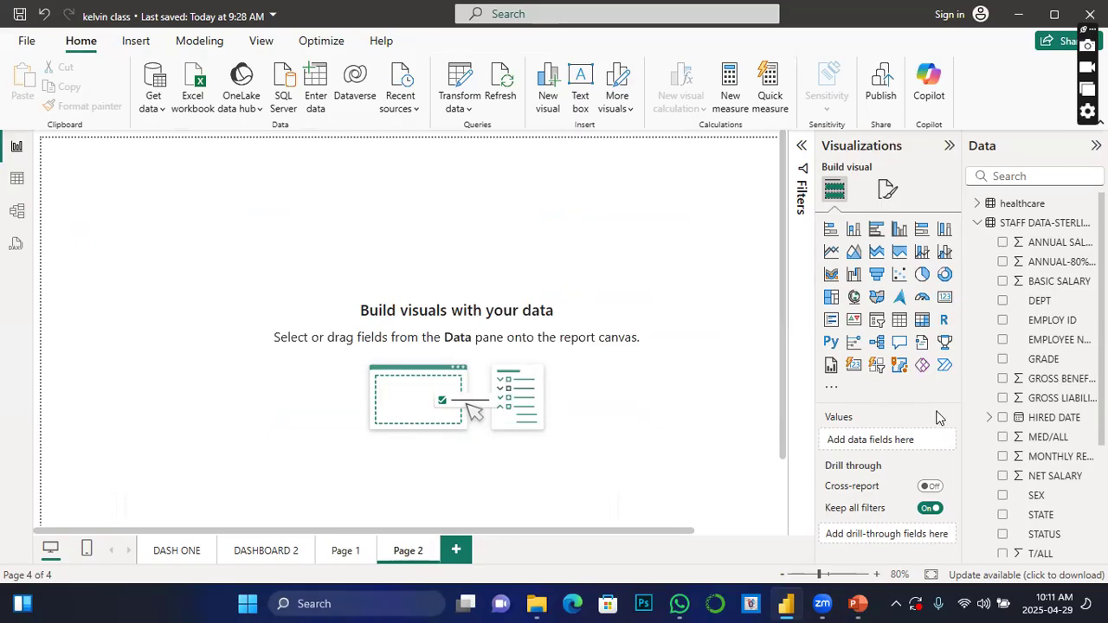
click(898, 346)
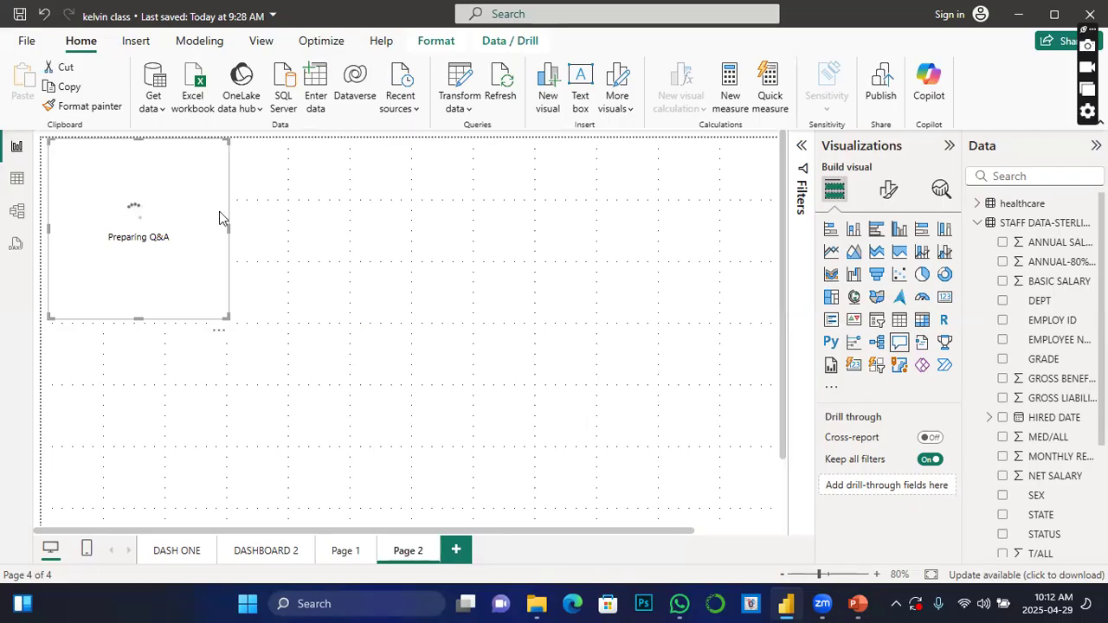
drag(208, 202, 216, 224)
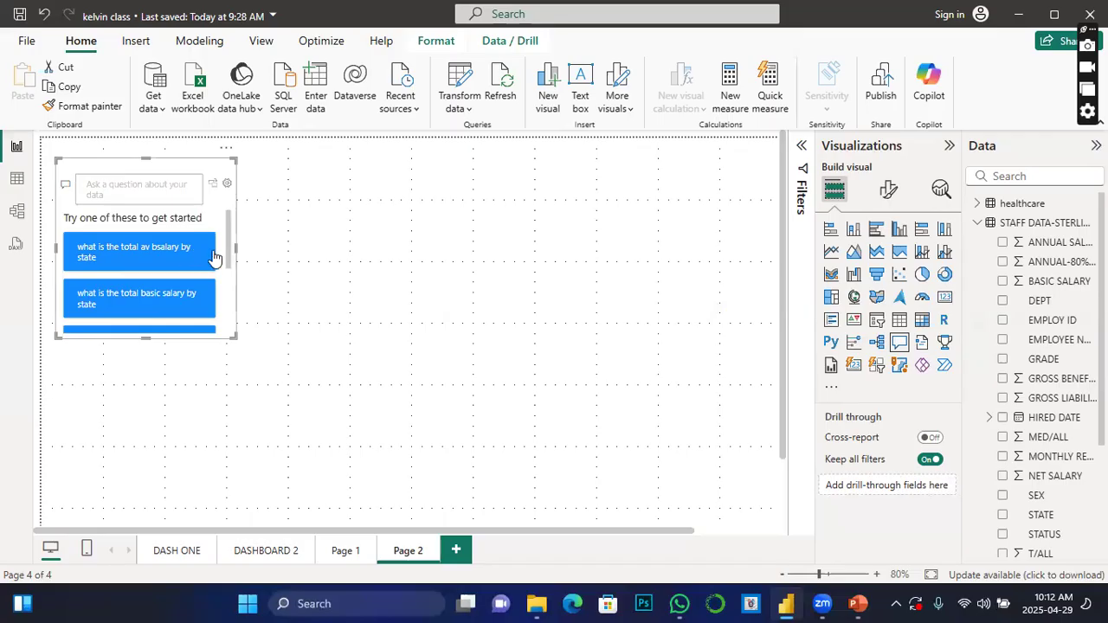
drag(230, 250, 222, 281)
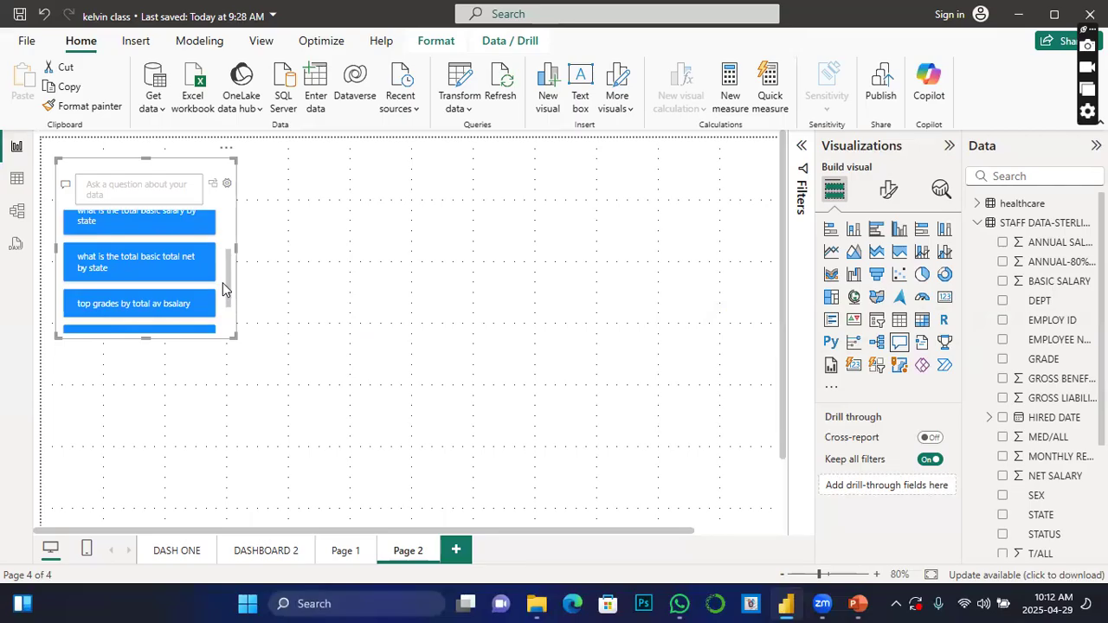
drag(223, 282, 214, 309)
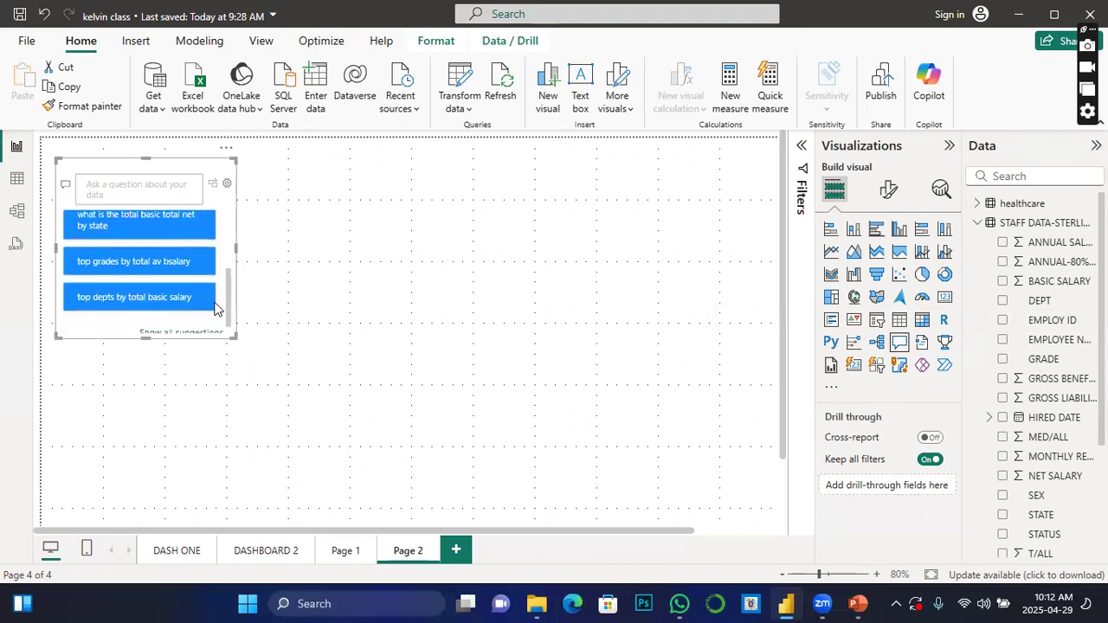
Ask "total basic salary" in the Q&A visual
scroll(217, 295, up, 1)
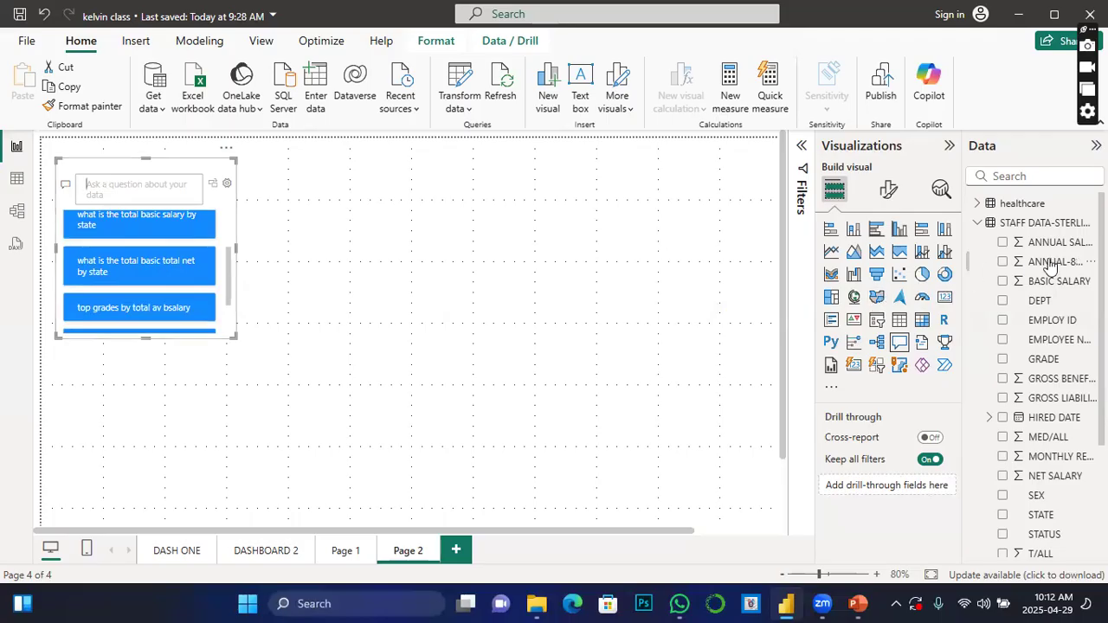
click(1064, 228)
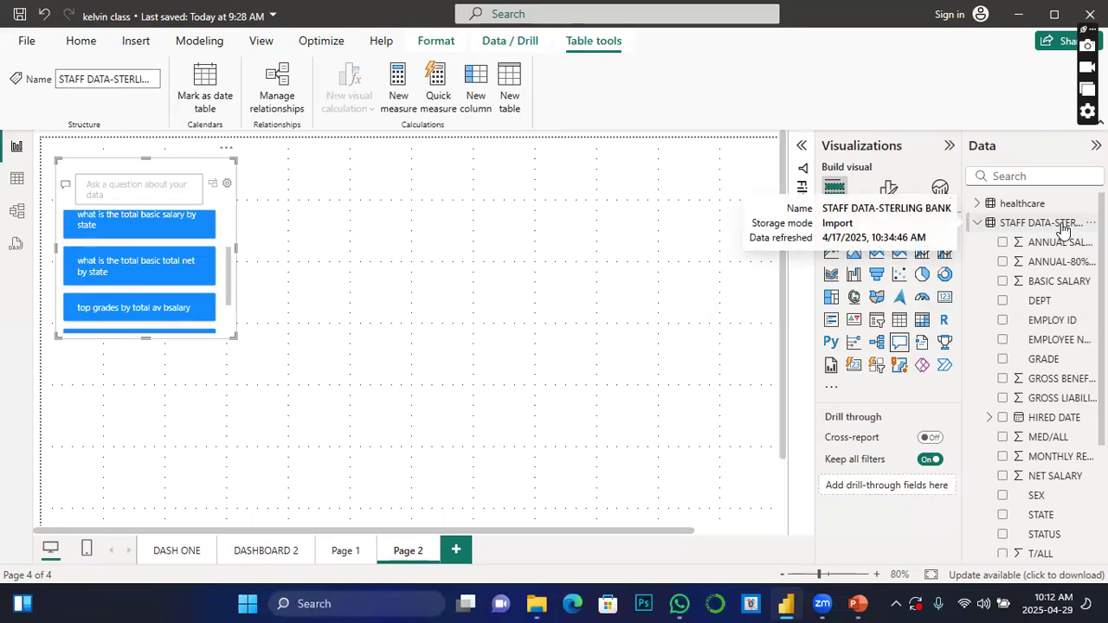
click(138, 188)
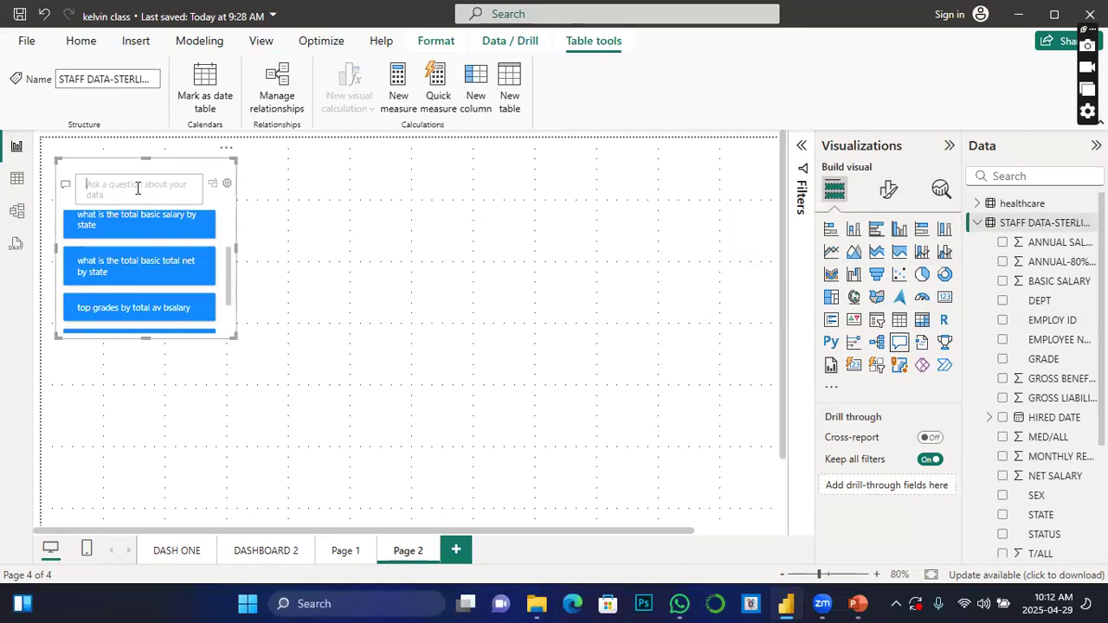
text(total)
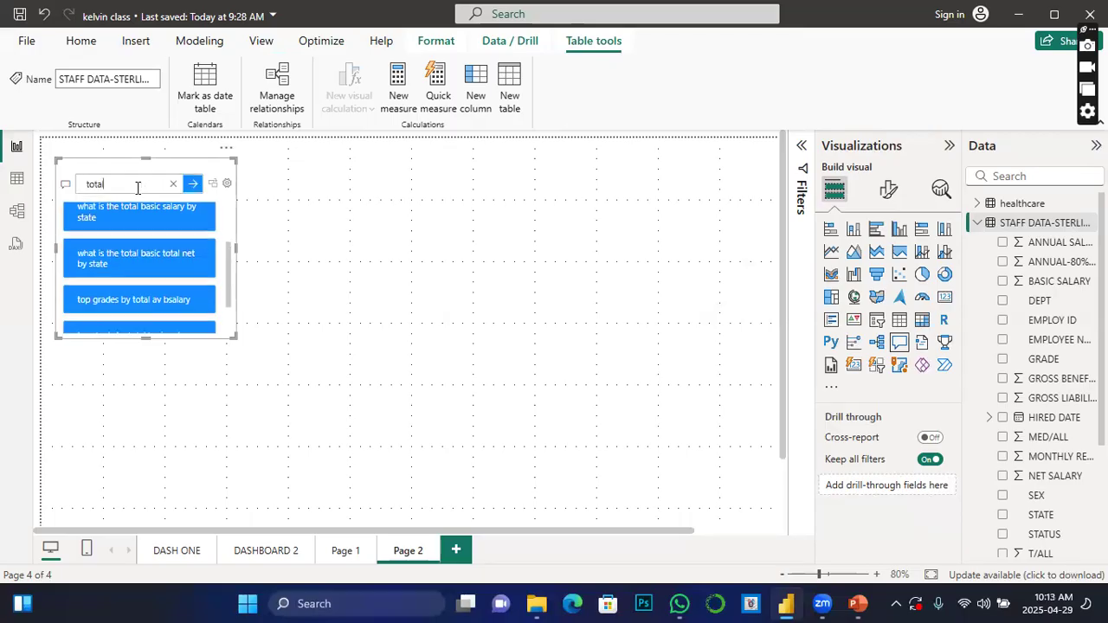
text( basic salary)
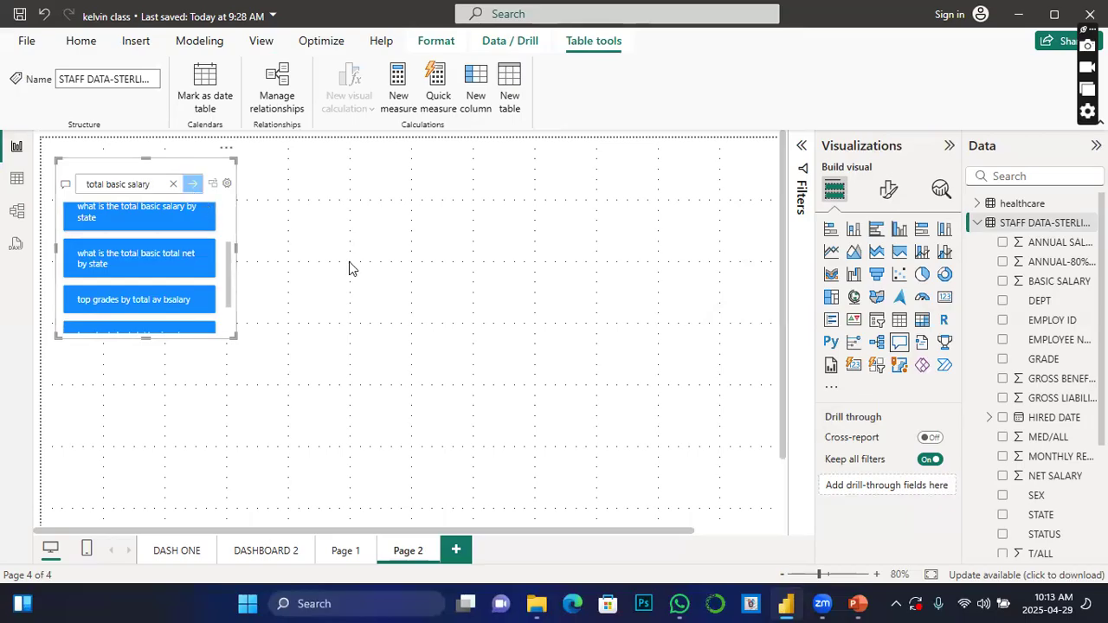
scroll(228, 272, up, 2)
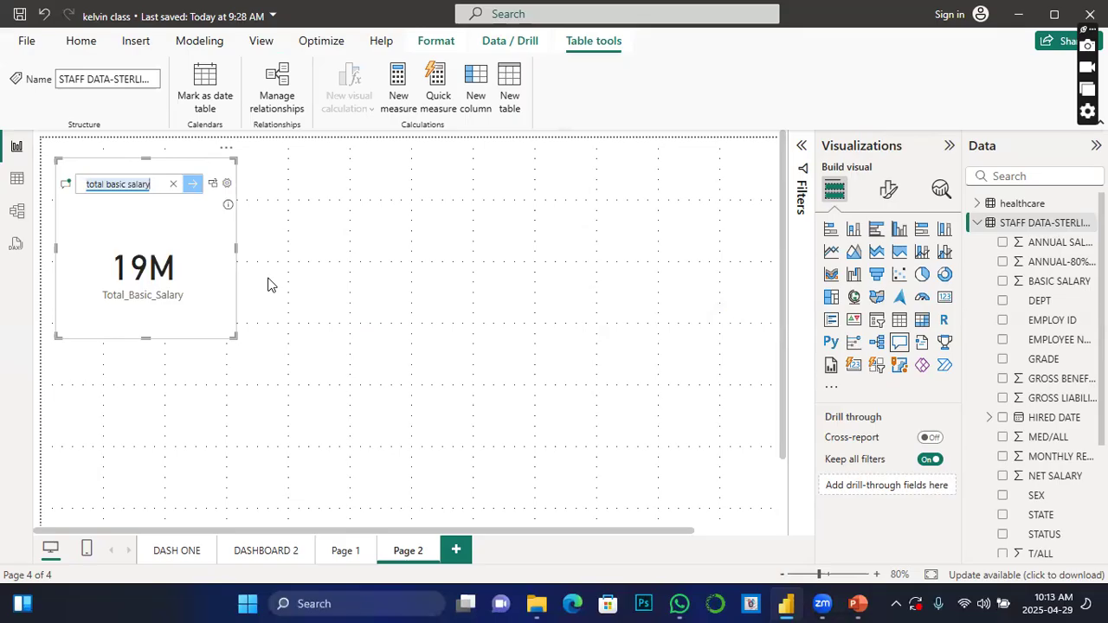
Convert the Q&A result into a standard card, shrink it and place it in the page's upper-left corner
click(214, 192)
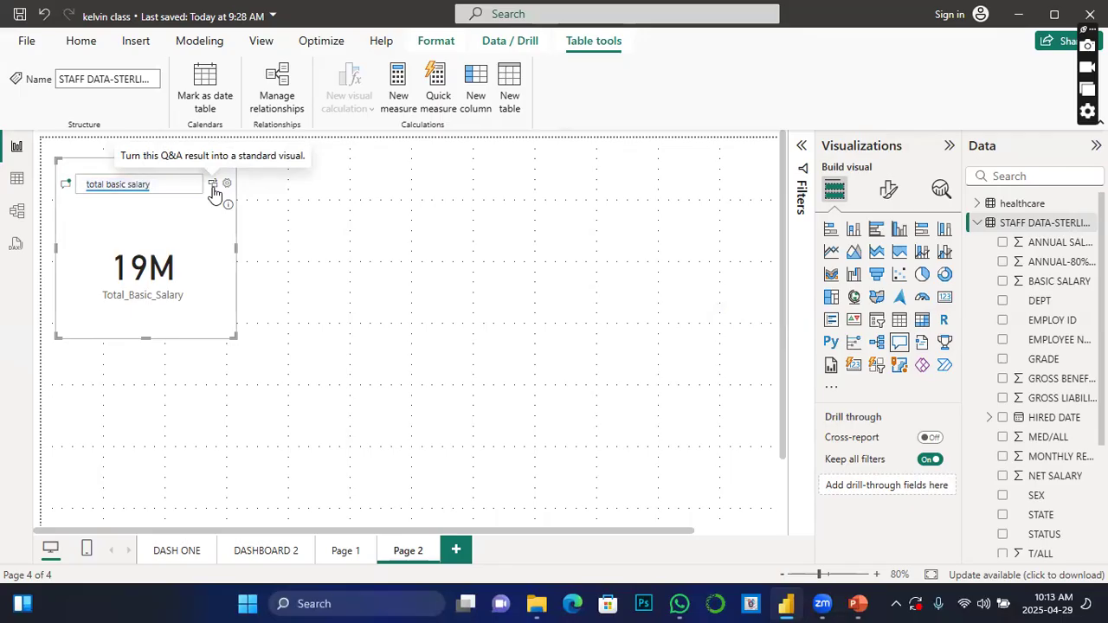
click(214, 192)
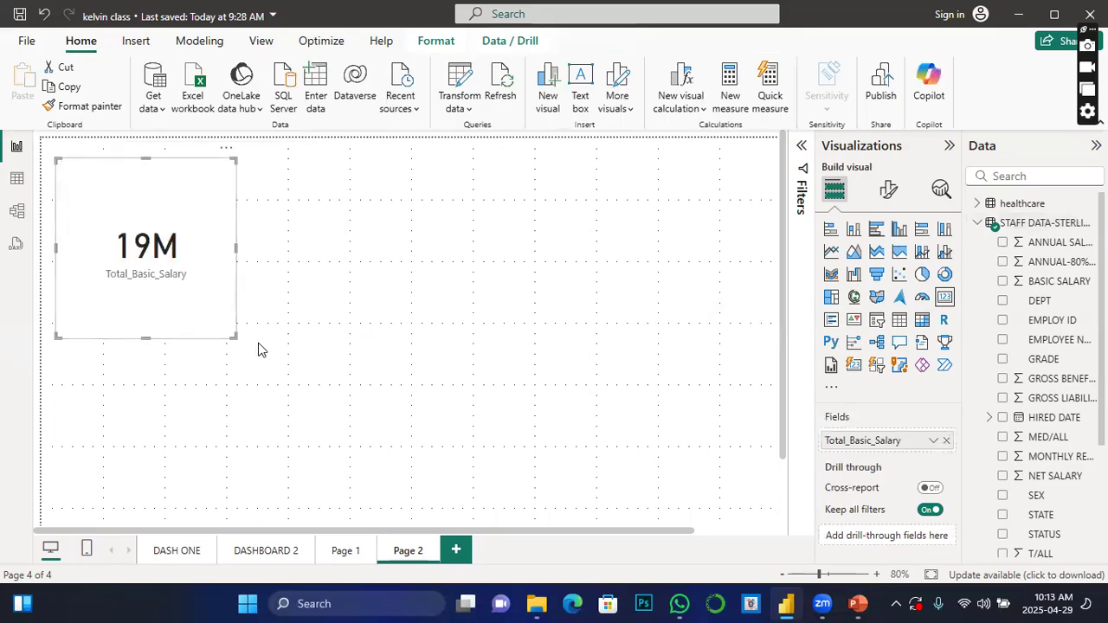
drag(232, 338, 197, 249)
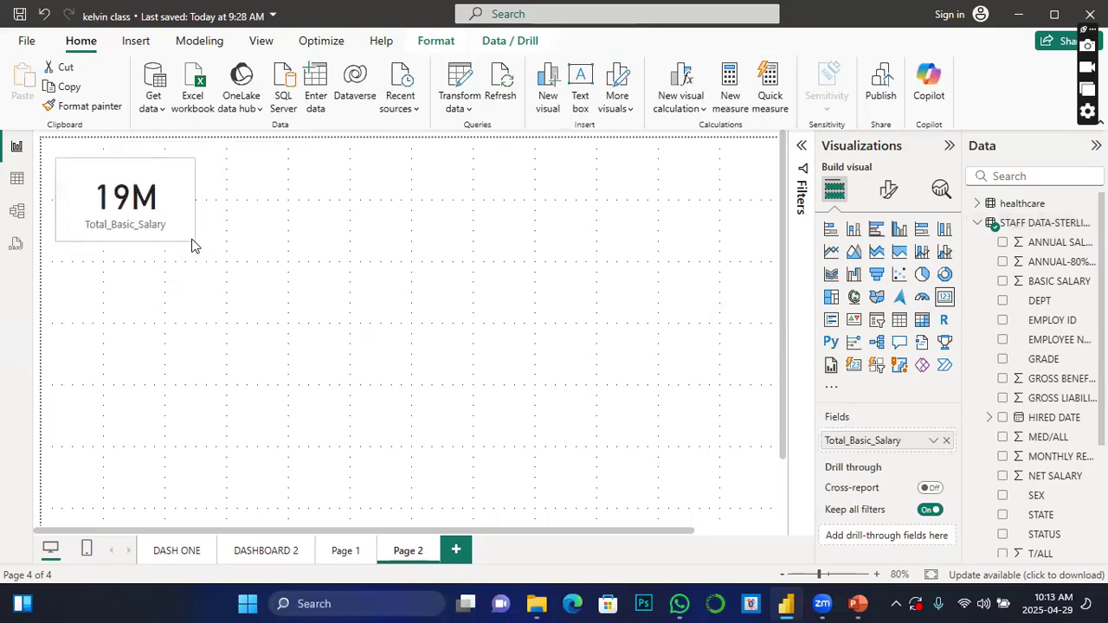
mouse_move(169, 188)
mouse_down()
mouse_move(724, 188)
mouse_move(493, 220)
mouse_move(161, 176)
mouse_up()
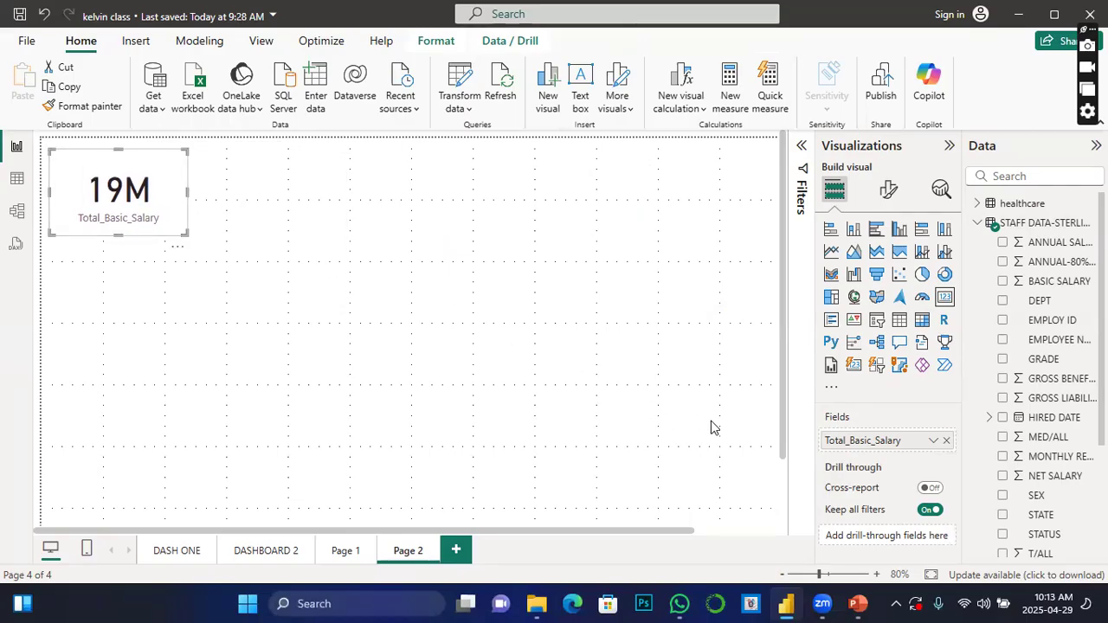
click(321, 309)
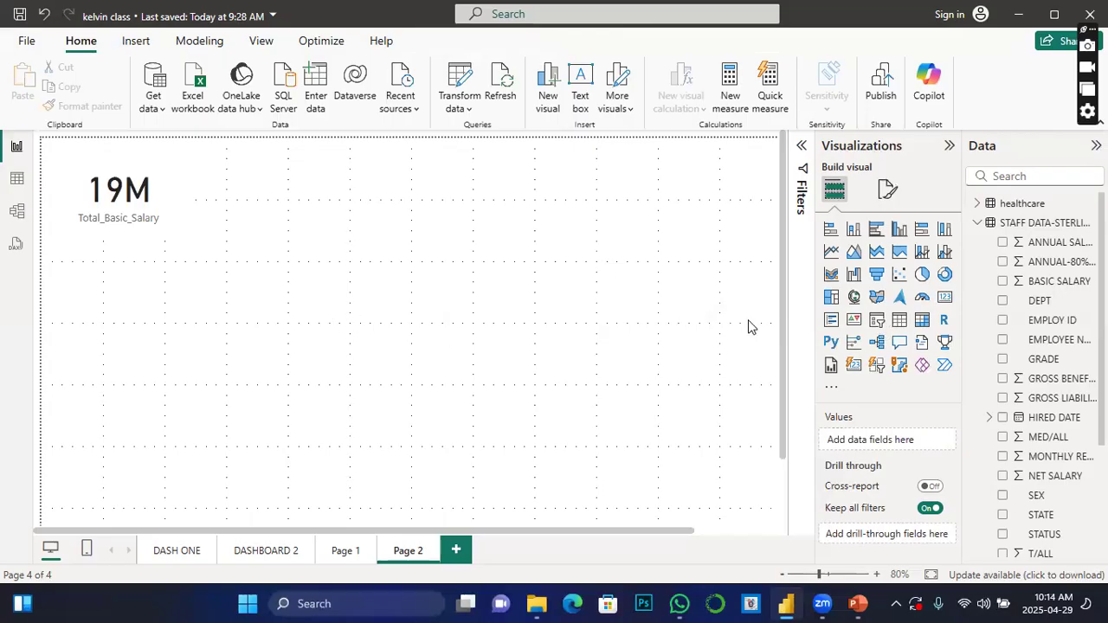
Add a second Q&A visual below the Total_Basic_Salary card and enter a question for the total average of basic salary
click(897, 345)
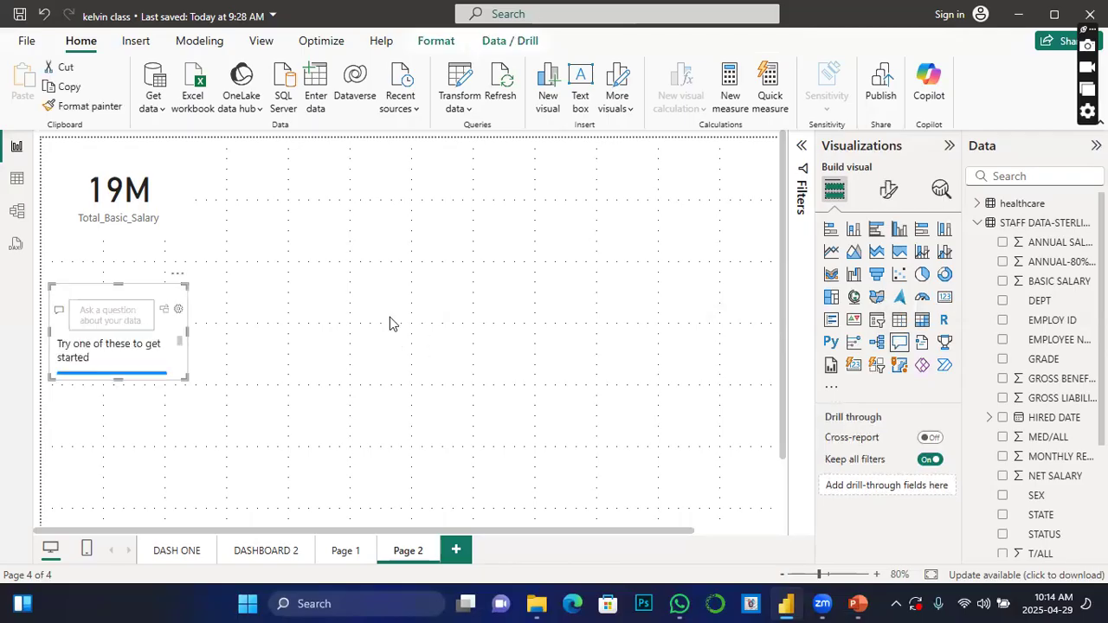
click(91, 314)
text(total)
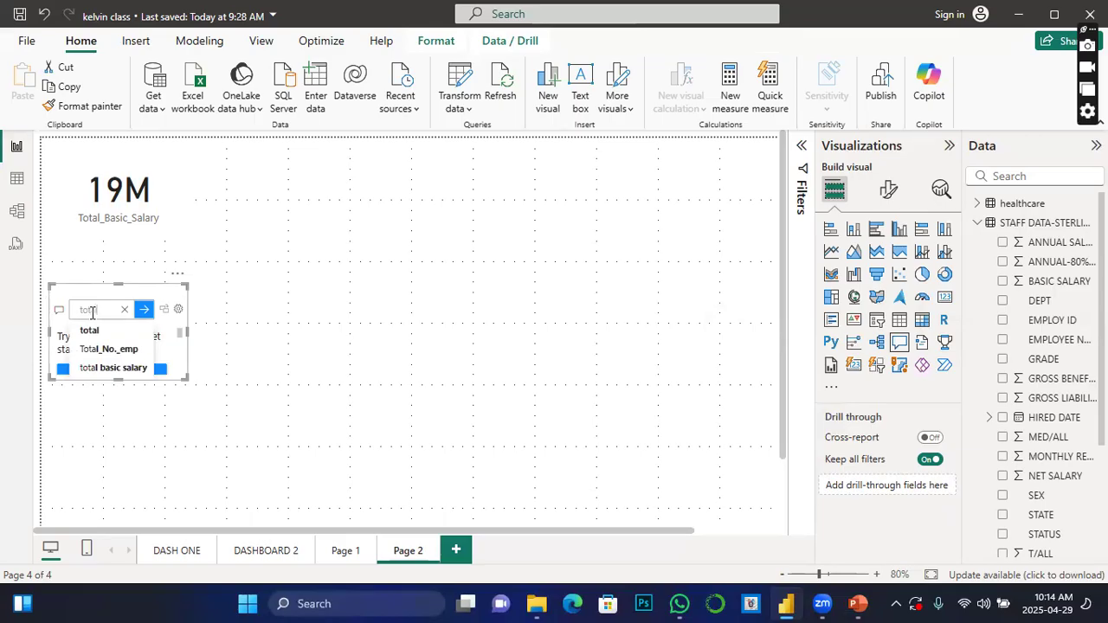
text( av)
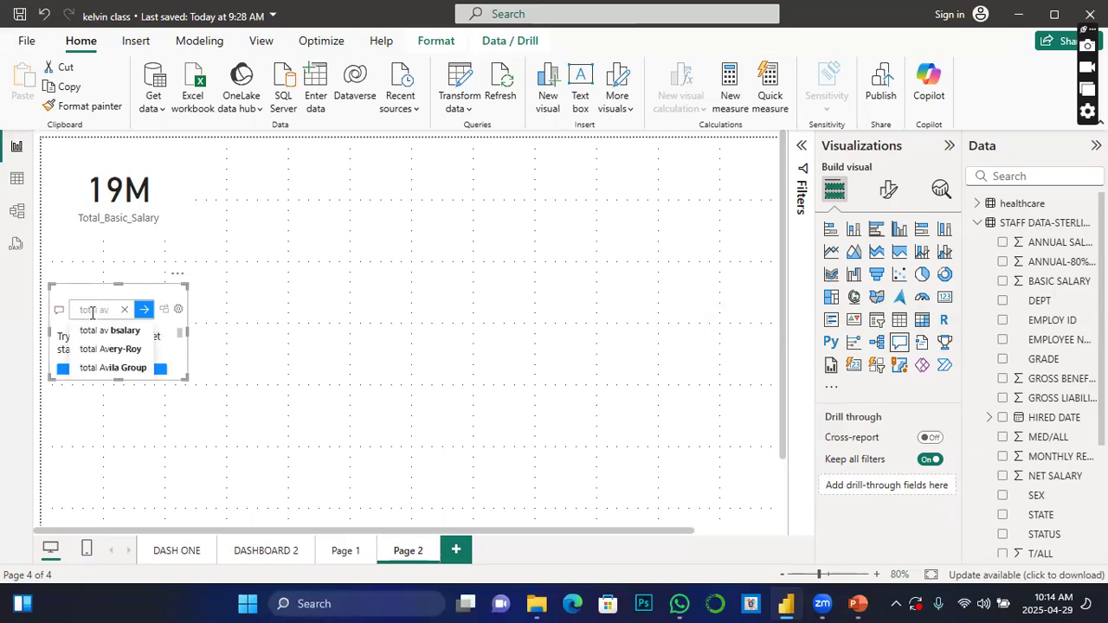
text(erage)
scroll(95, 318, down, 2)
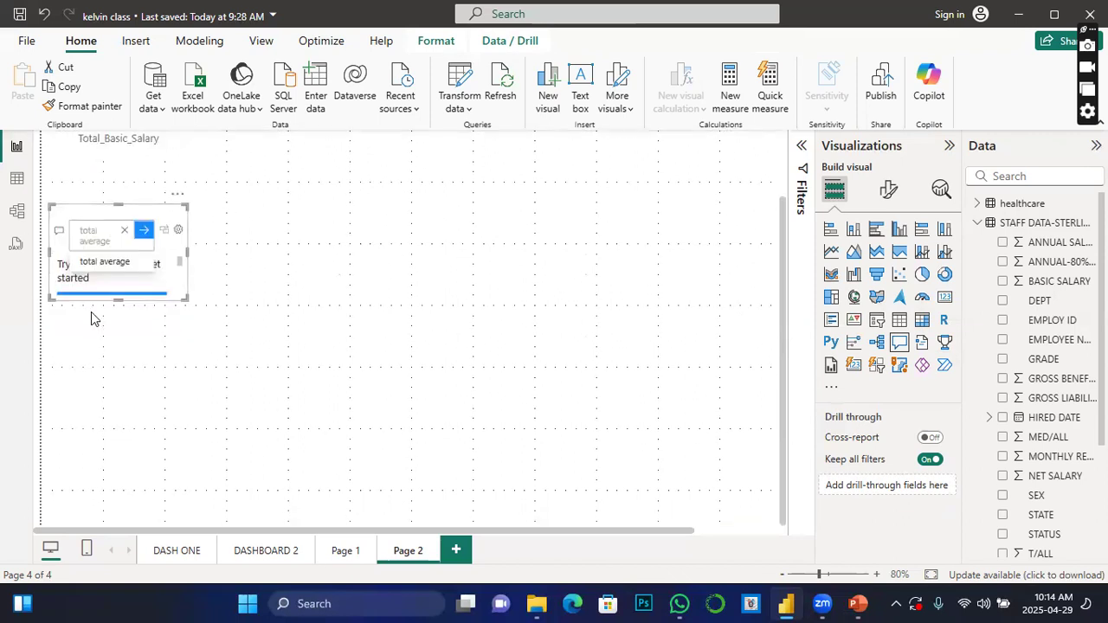
text(d)
text(f basi)
text(c ala)
text(y)
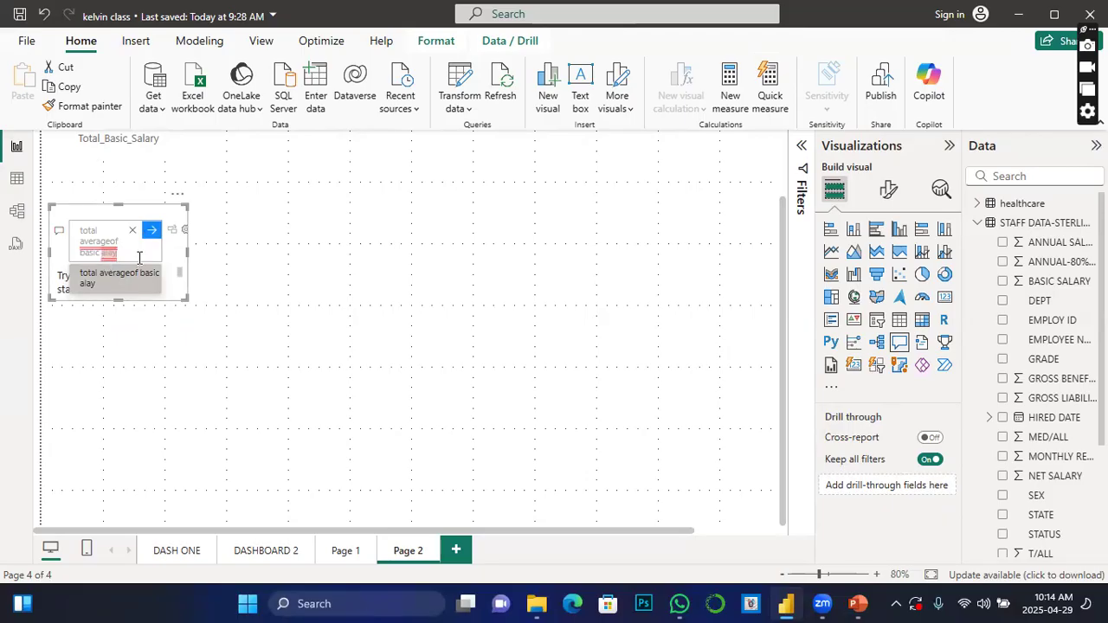
key(BackSpace)
key(BackSpace)
key(BackSpace)
key(BackSpace)
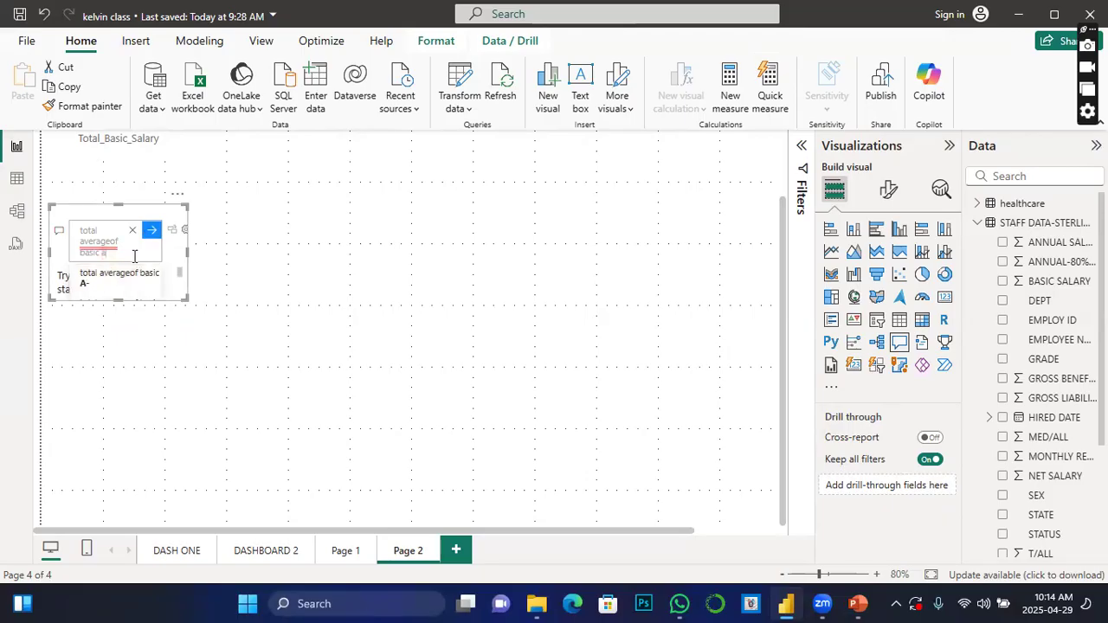
text(salary)
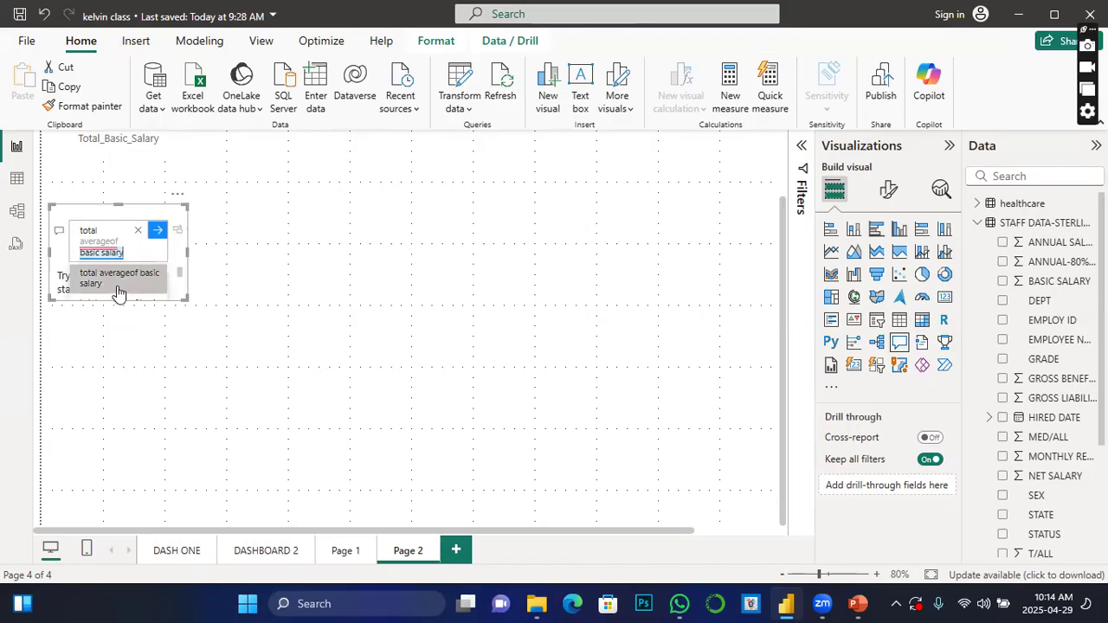
Correct the question's run-together wording to "total average of basic salary" and submit it
drag(124, 252, 118, 243)
double_click(109, 243)
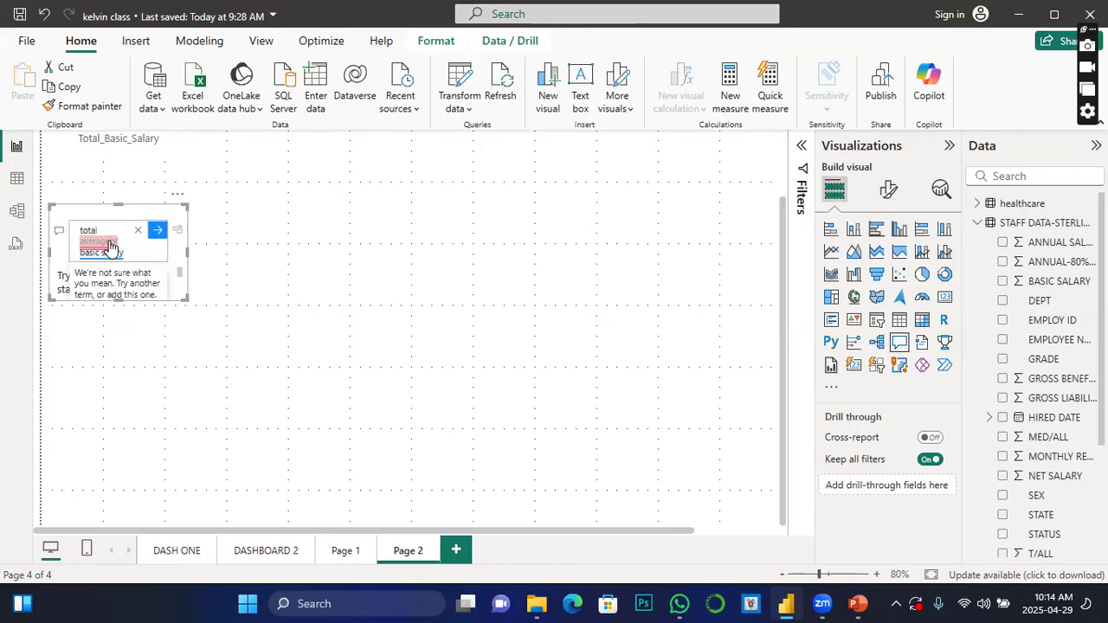
text(average of)
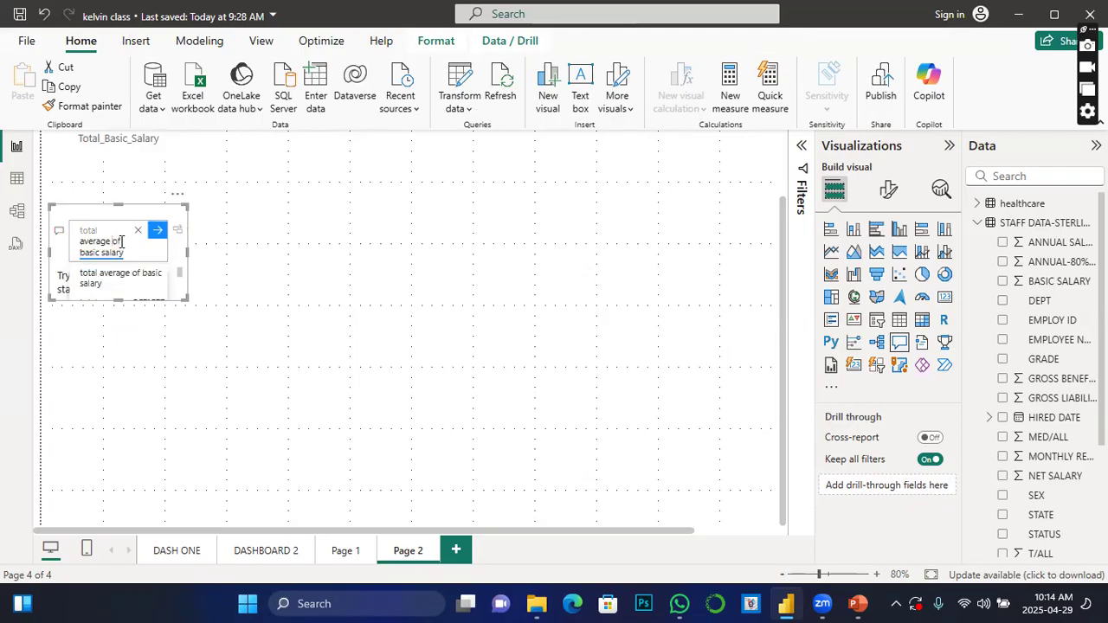
click(157, 230)
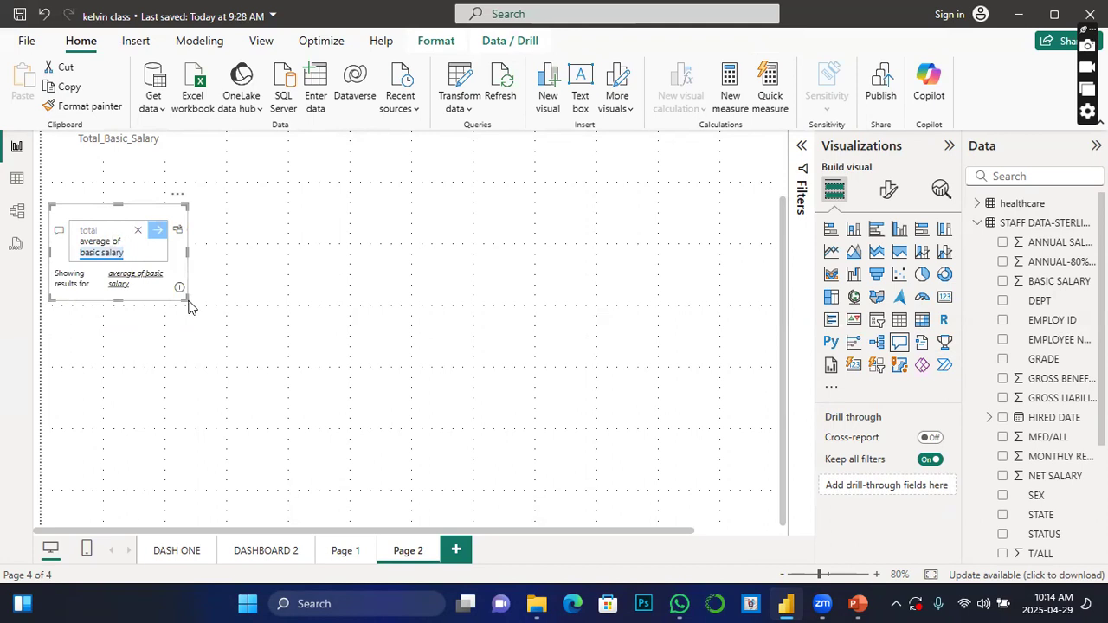
Accept the suggested question "average of basic salary" and convert the enlarged result into a standard card
click(148, 278)
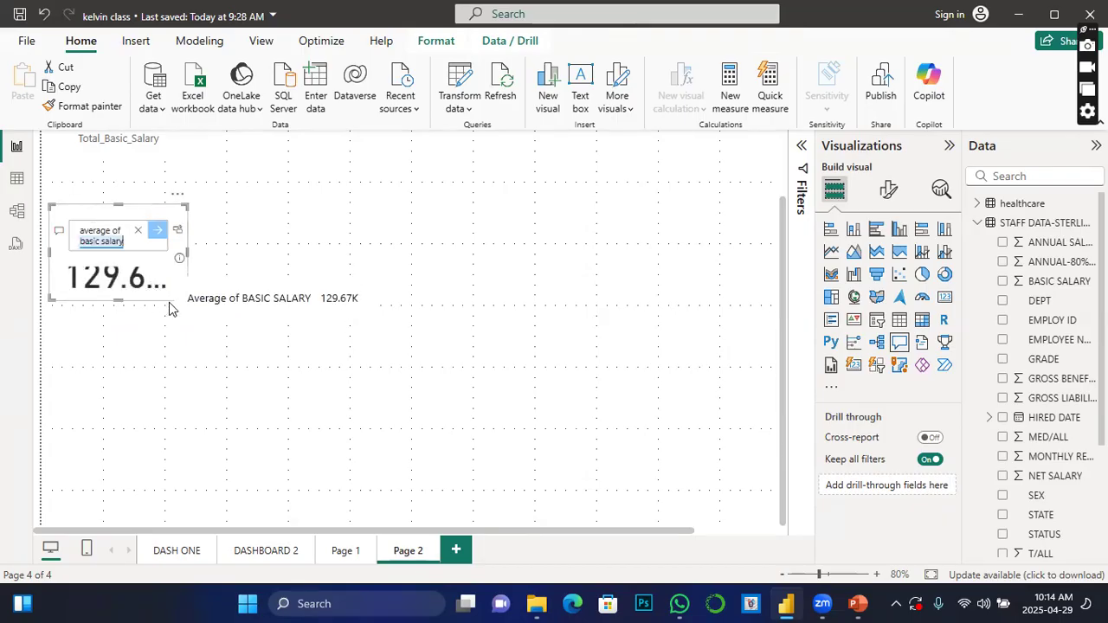
drag(185, 298, 221, 360)
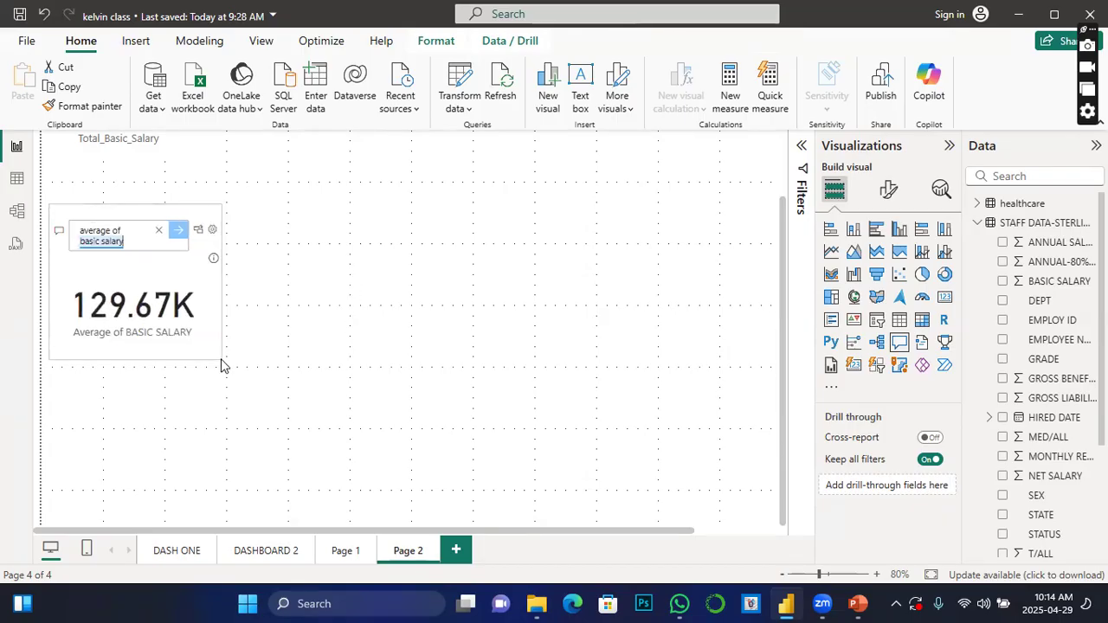
click(198, 231)
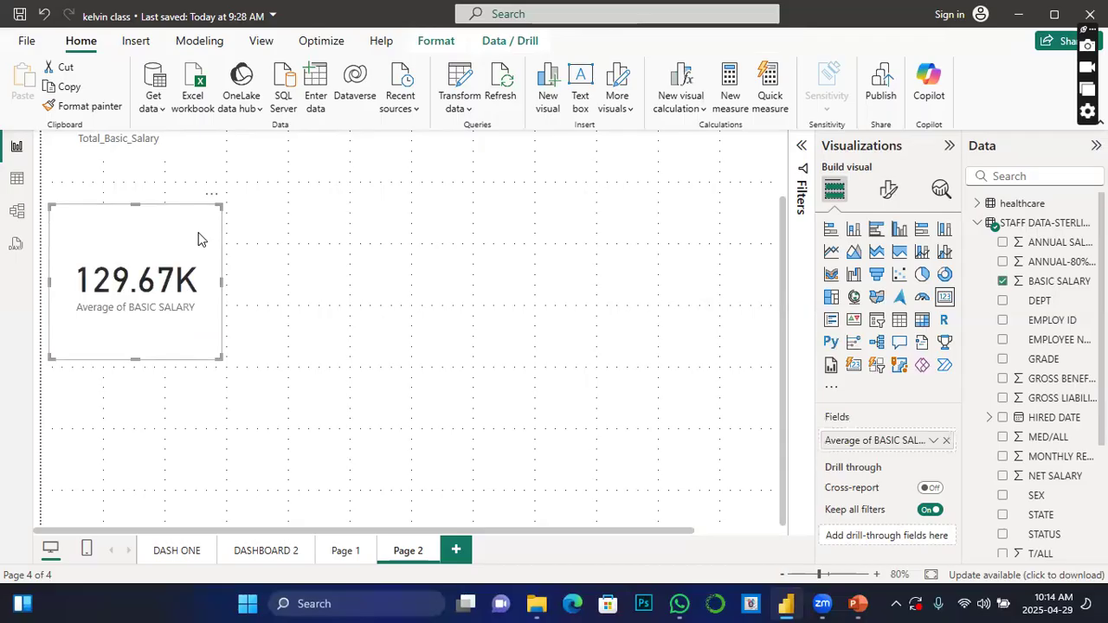
Shrink the Average of BASIC SALARY card and align it beside the Total_Basic_Salary card along the top of the page
drag(179, 229, 384, 203)
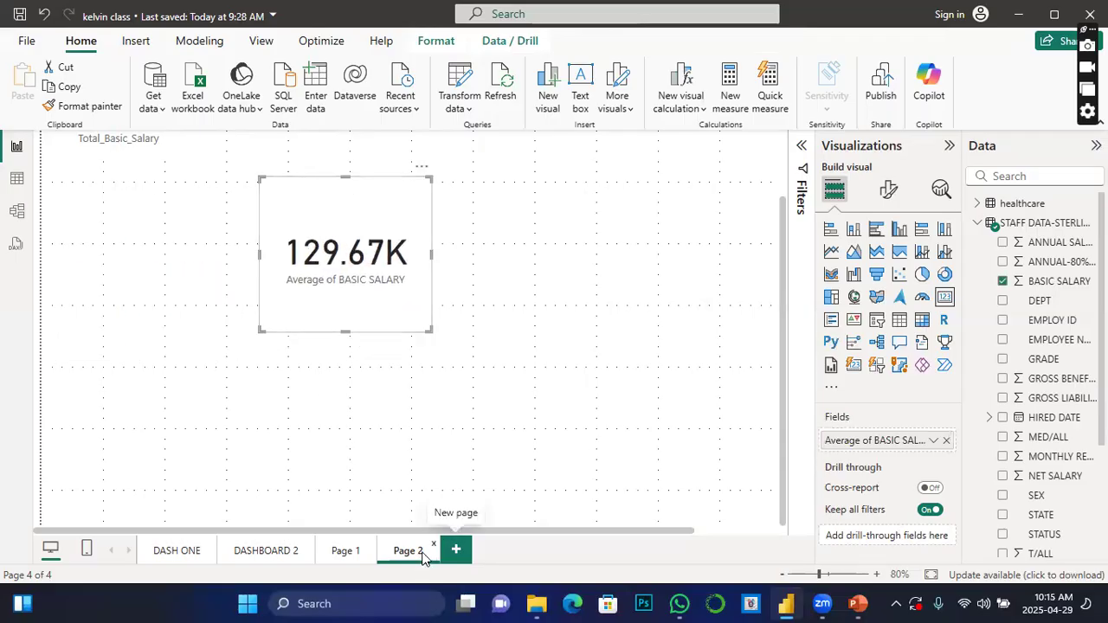
scroll(485, 295, up, 2)
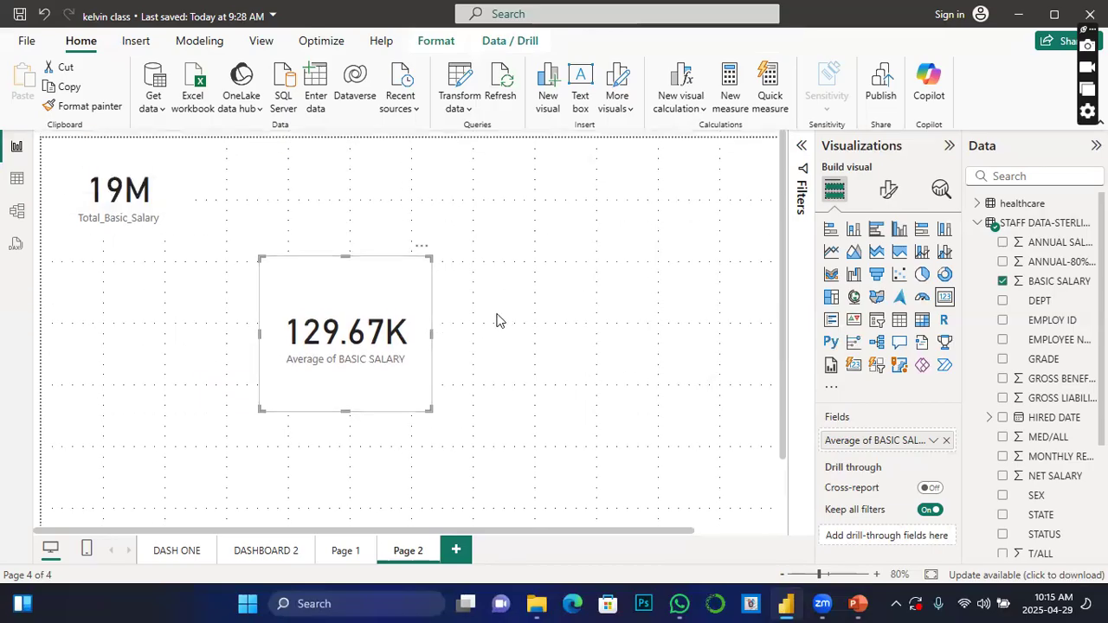
drag(428, 257, 302, 179)
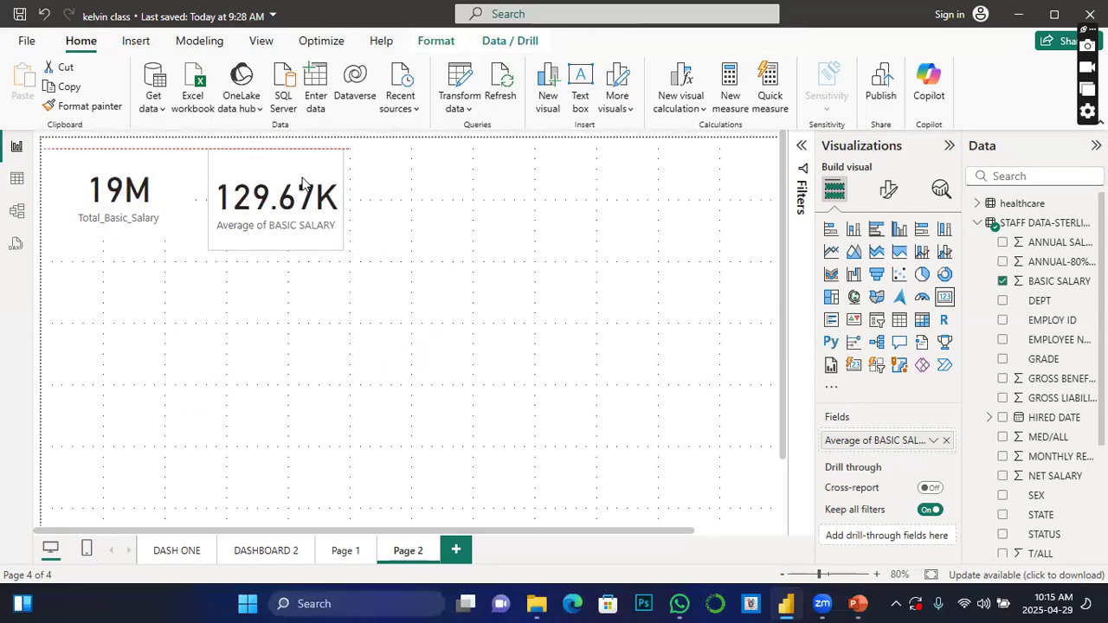
drag(342, 250, 333, 243)
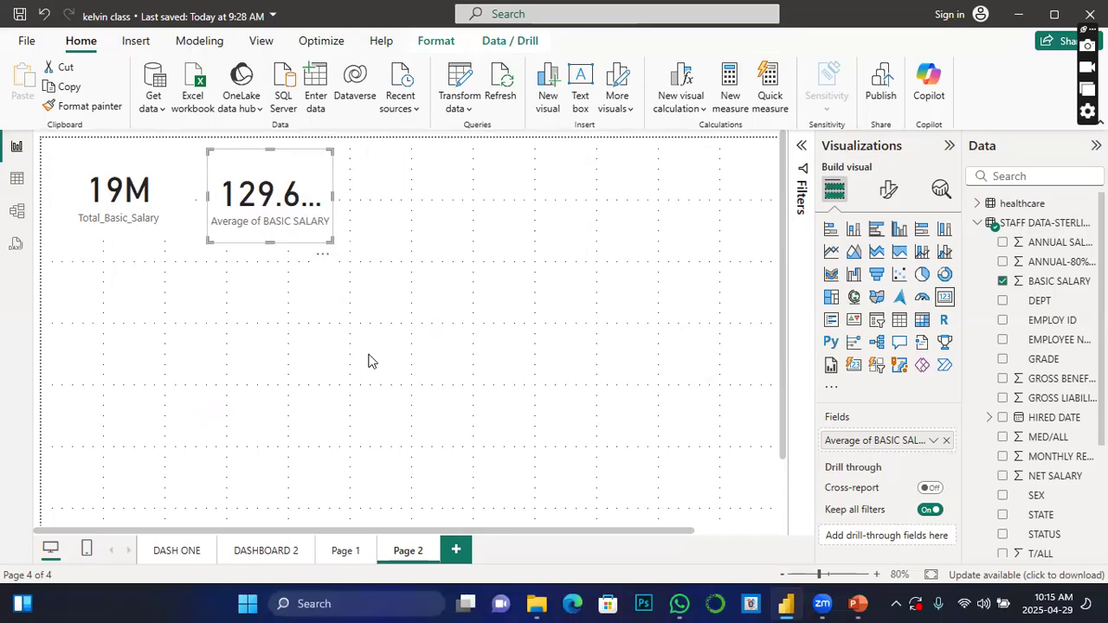
click(456, 419)
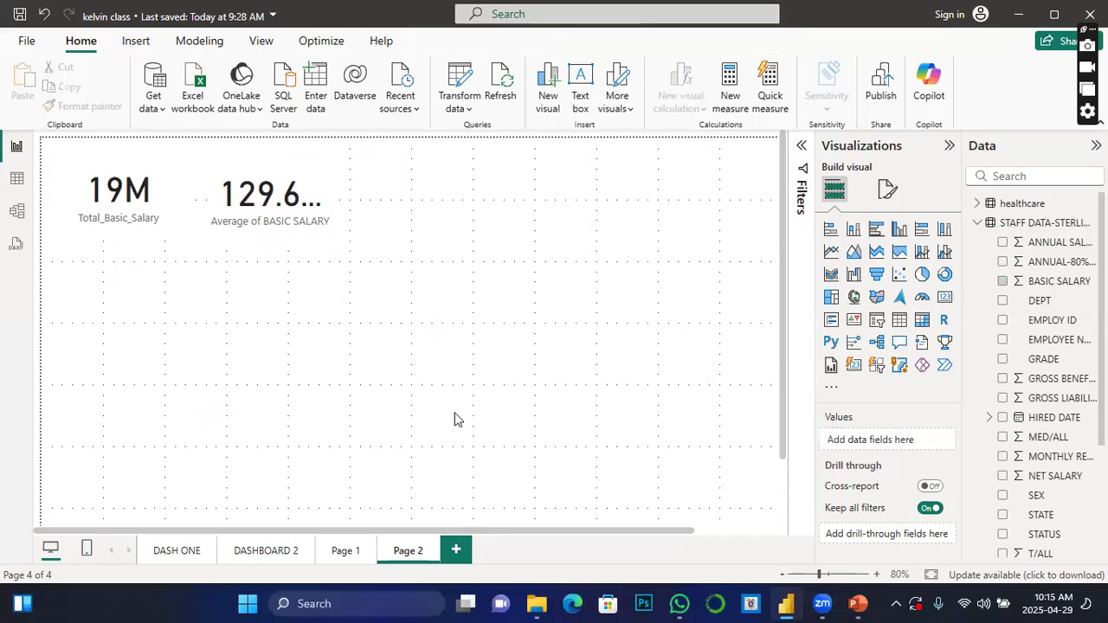
Add a third Q&A visual and place it to the right of the Average of BASIC SALARY card
click(900, 342)
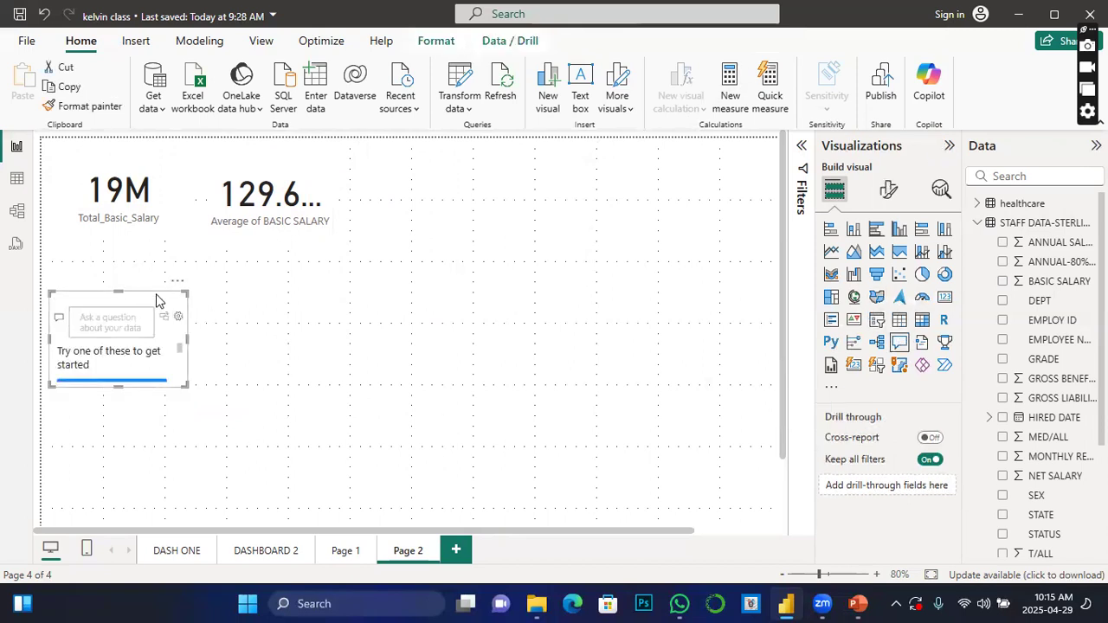
drag(157, 300, 475, 189)
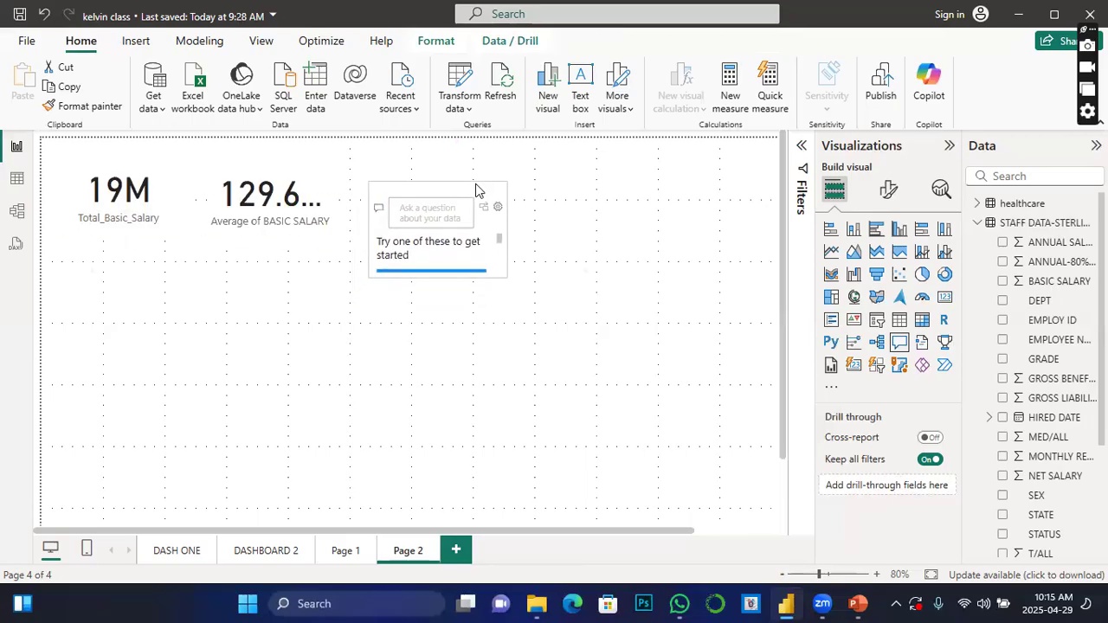
click(475, 189)
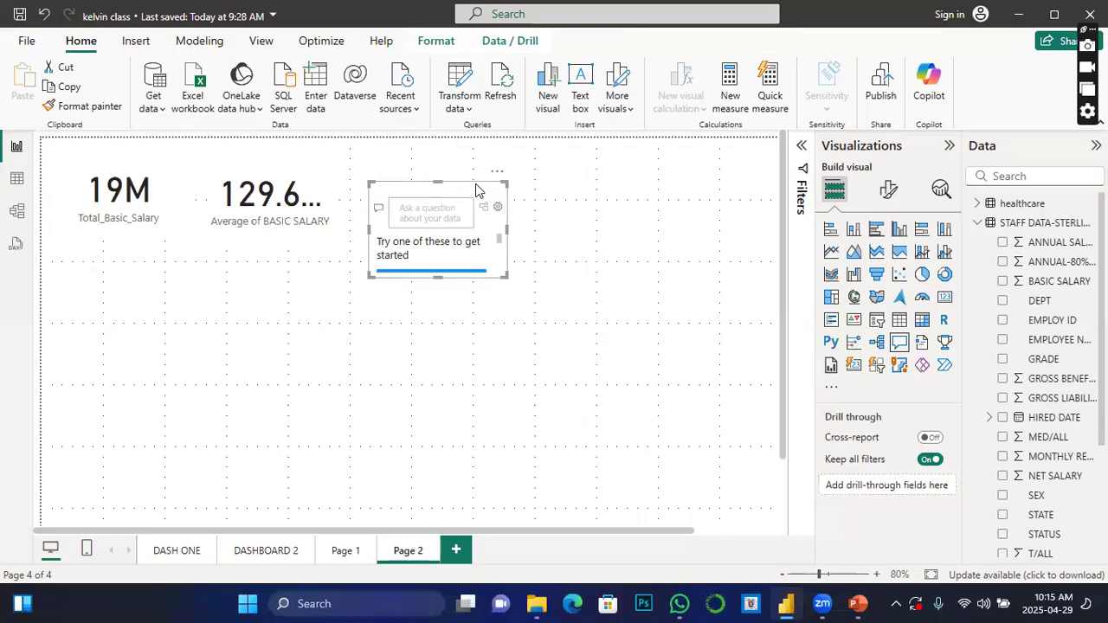
Ask "how many unique dept do we have the dataset" in the third Q&A visual and accept the matching suggestion
click(420, 207)
text(how)
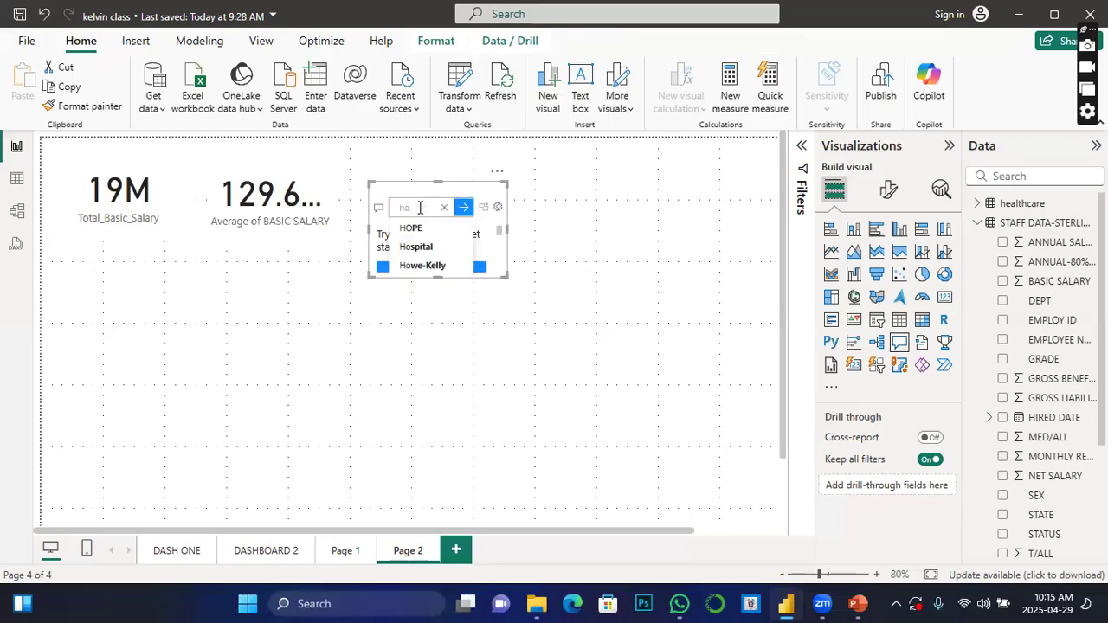
text( ma)
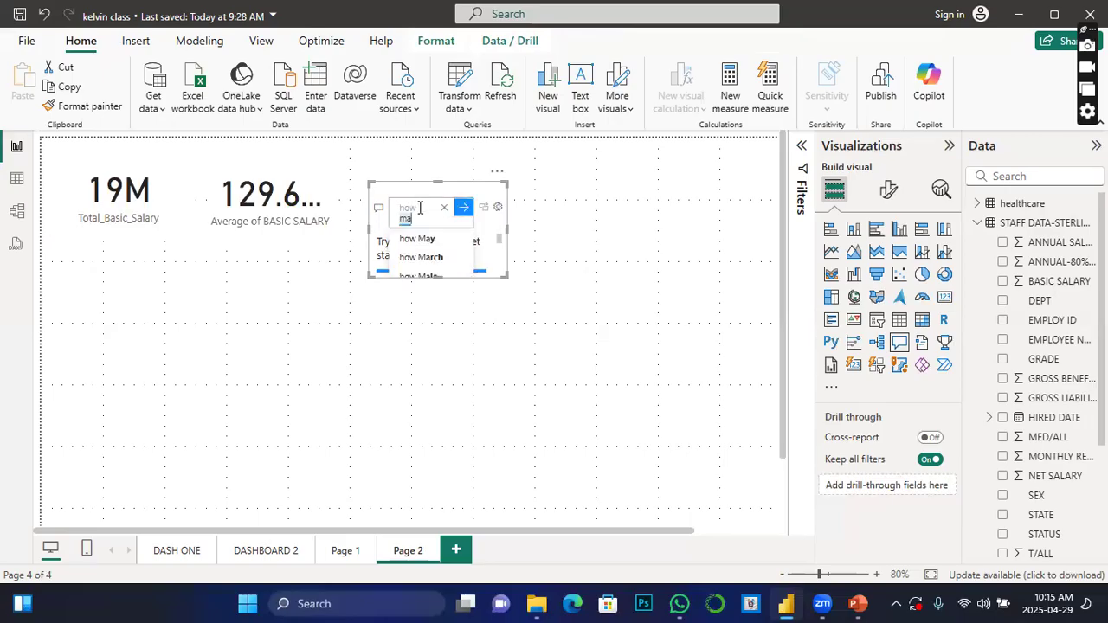
text(ny u)
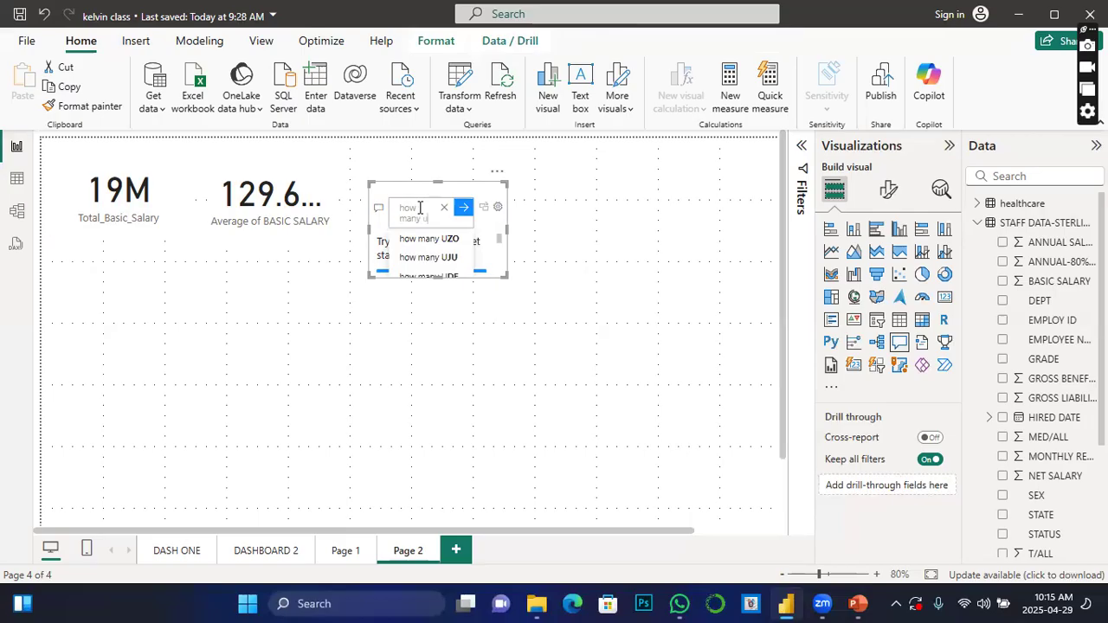
text(nique)
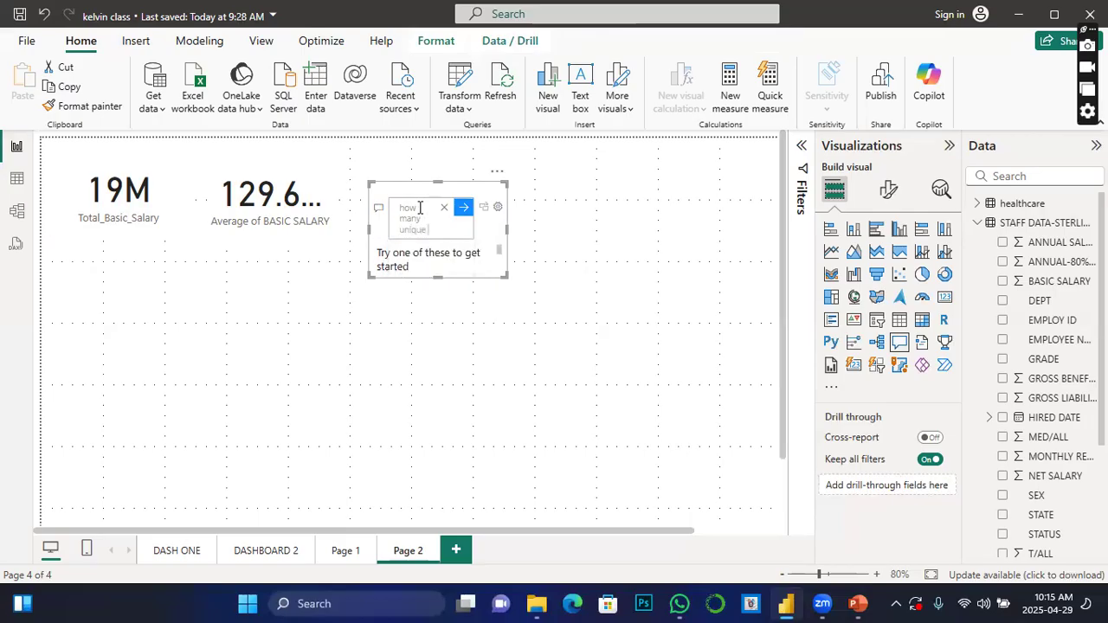
text( d)
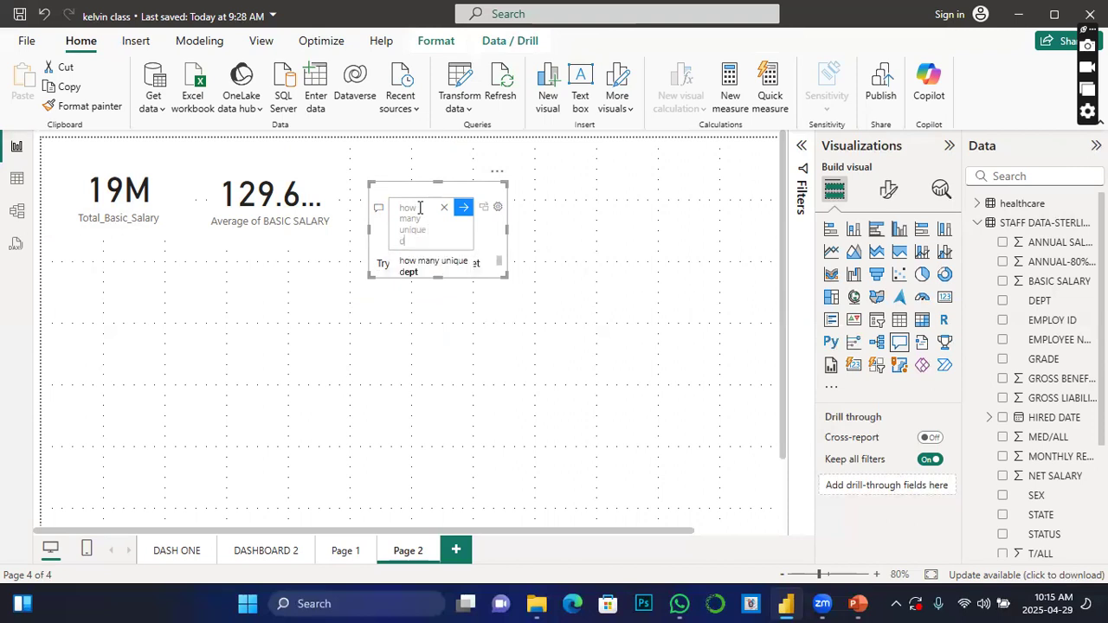
text(ept)
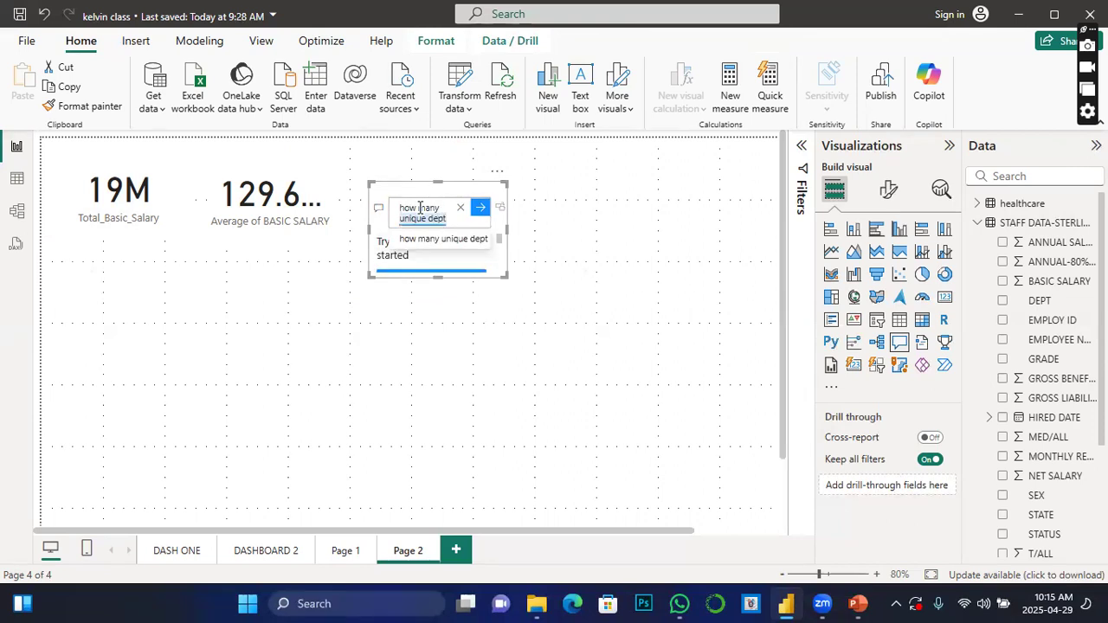
text( do we)
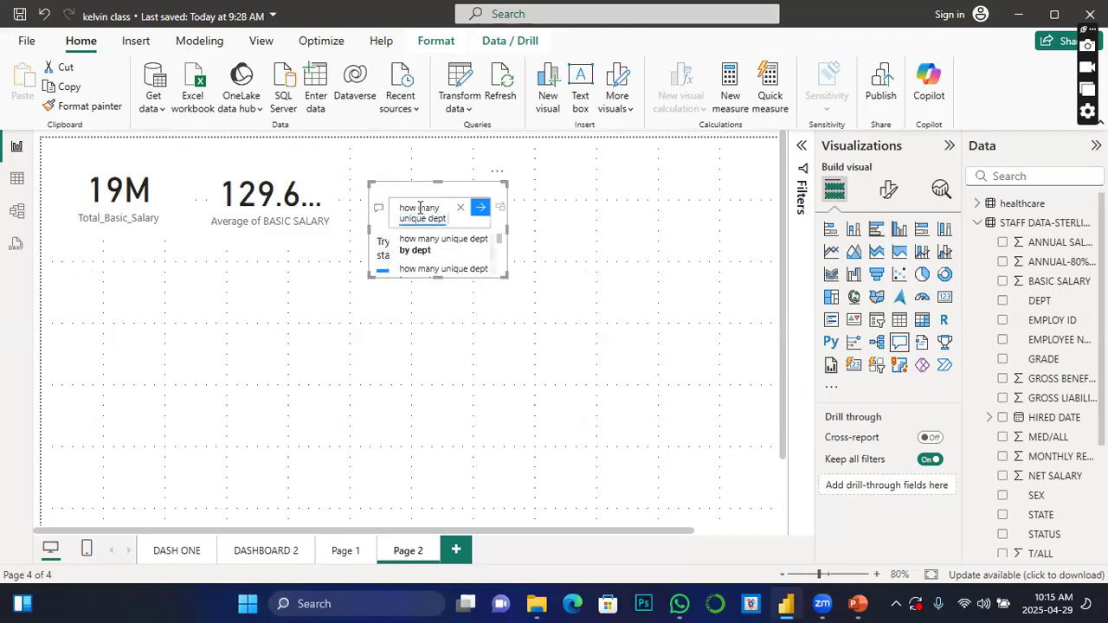
text( have)
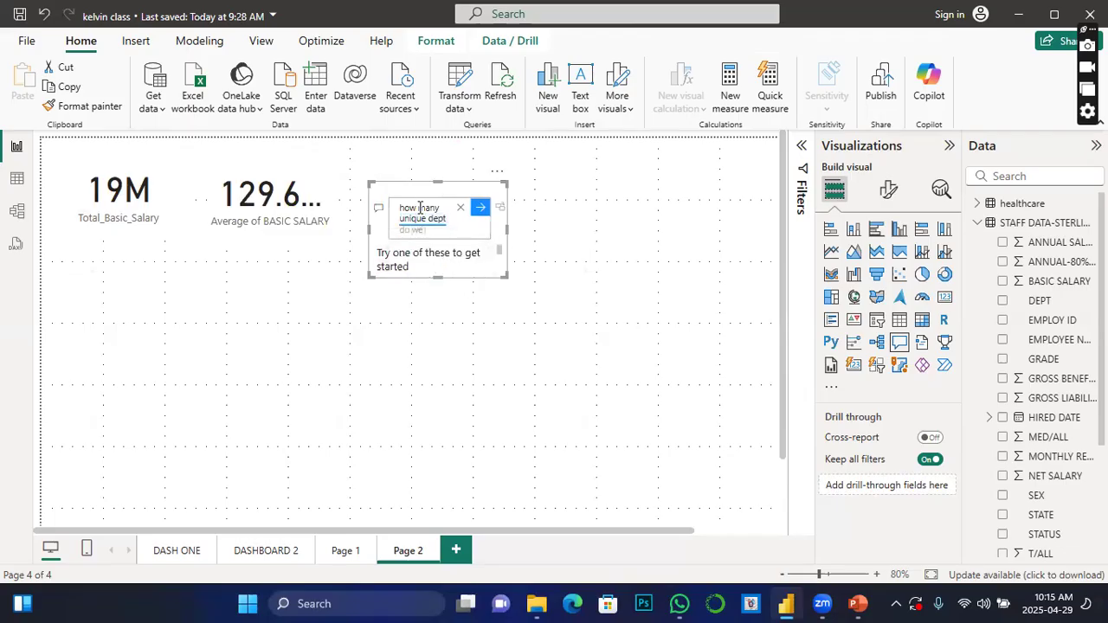
text( the)
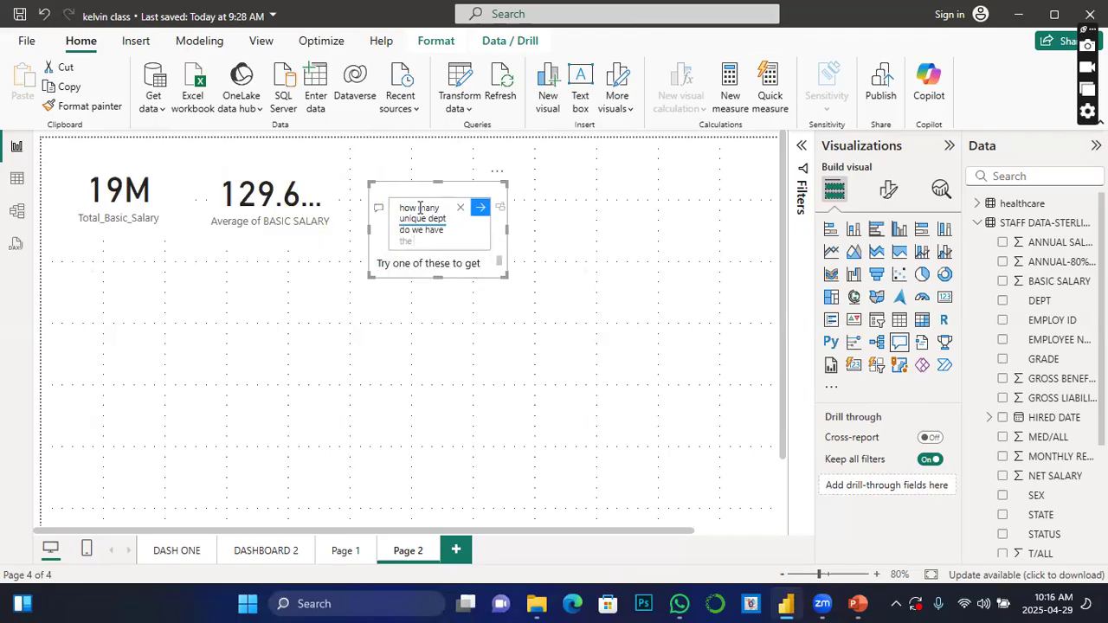
text( dataset)
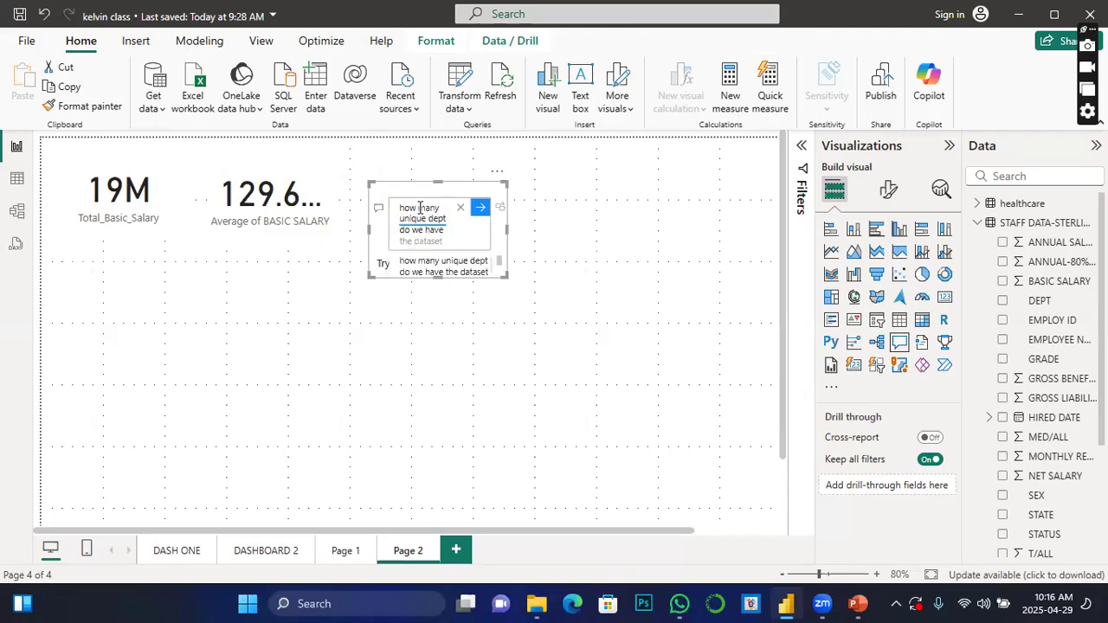
click(457, 275)
Convert the enlarged Q&A result into a standard card and shrink it beside the Average of BASIC SALARY card
drag(502, 271, 596, 349)
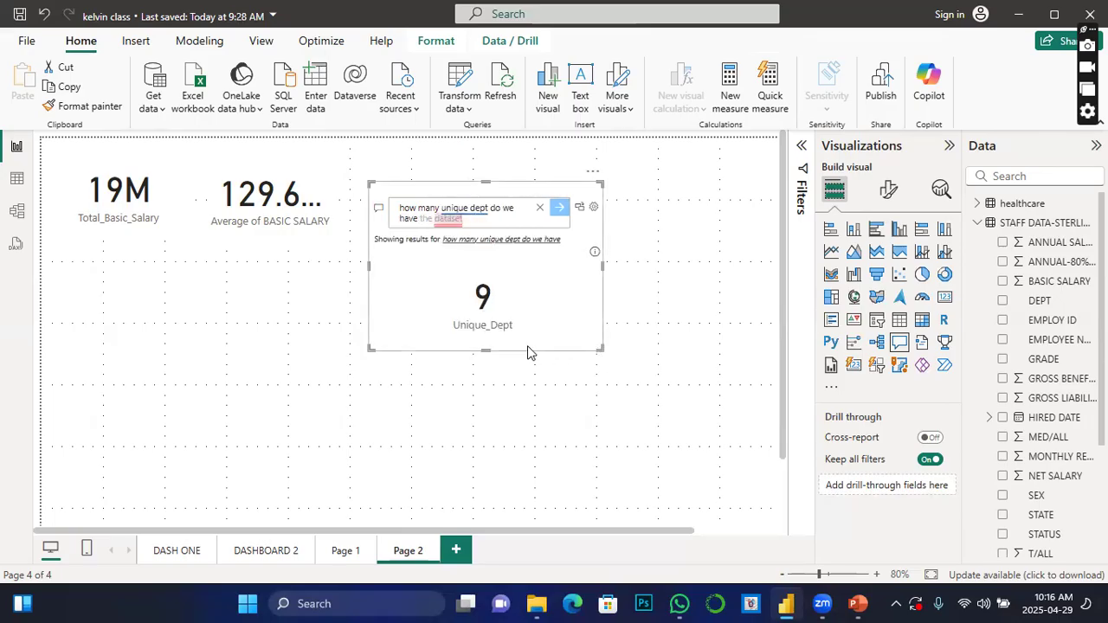
click(580, 209)
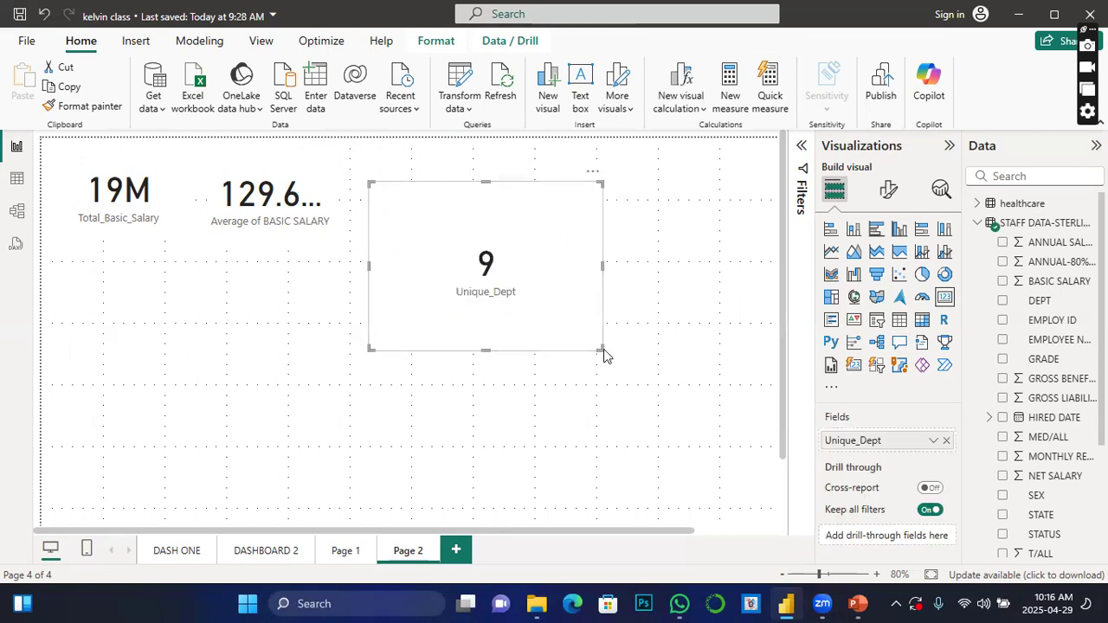
drag(599, 349, 533, 250)
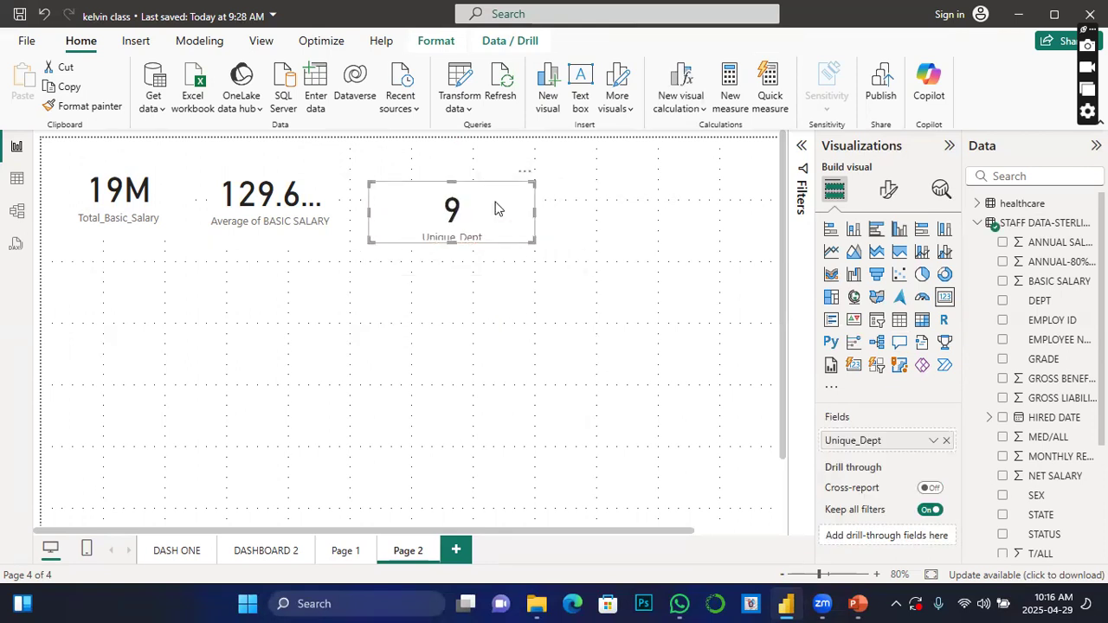
drag(494, 208, 485, 196)
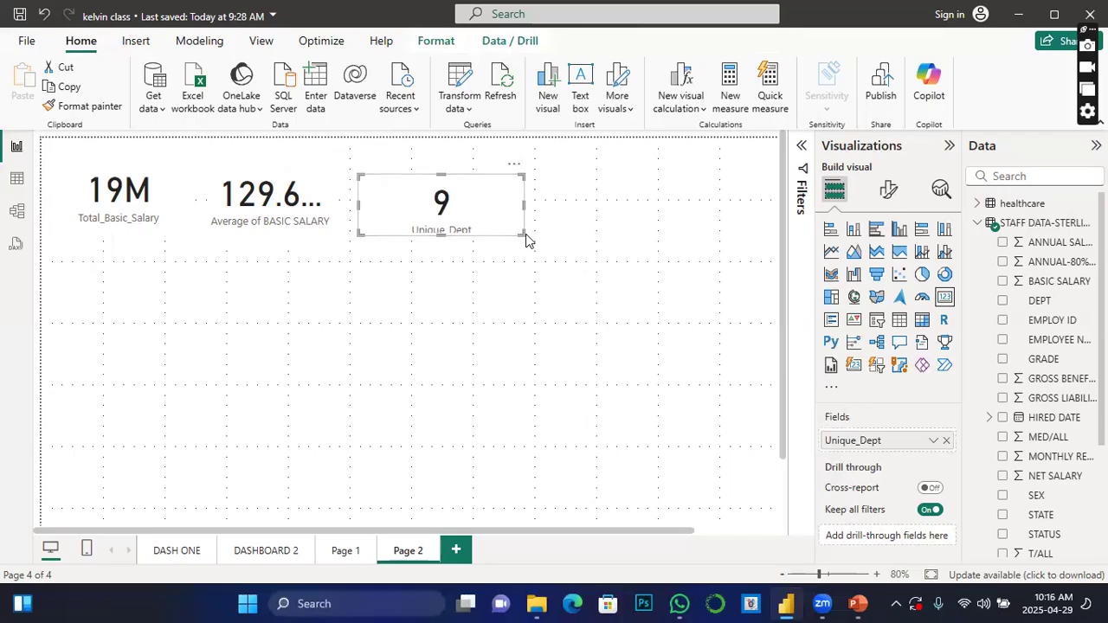
drag(523, 234, 544, 249)
click(260, 322)
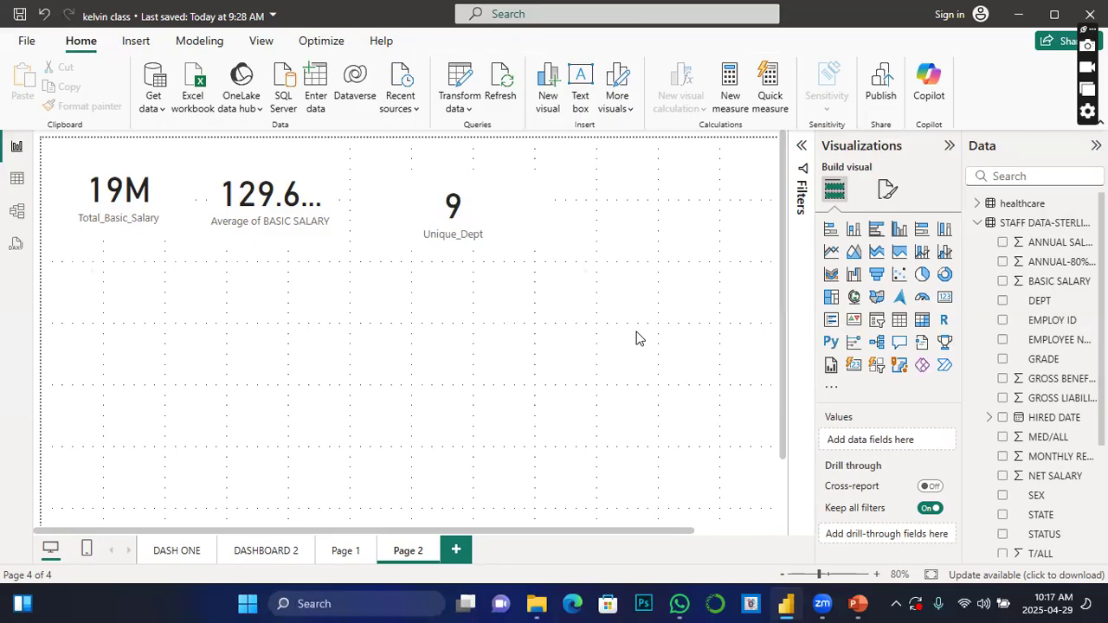
Spread the Unique_Dept, Average of BASIC SALARY and Total_Basic_Salary cards across the top of the page
drag(477, 220, 477, 207)
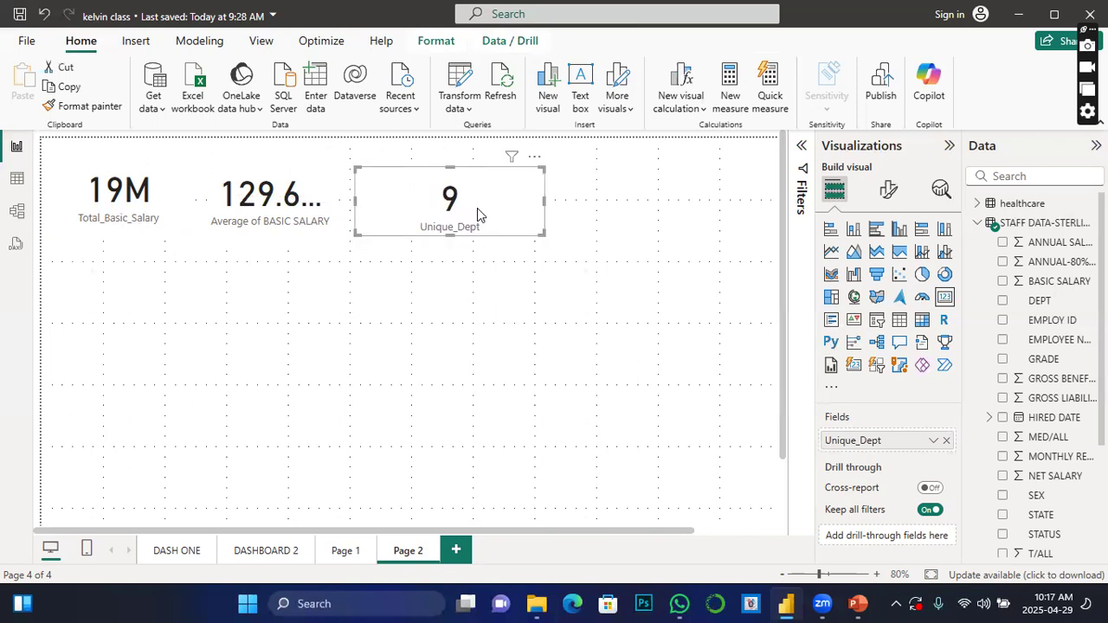
click(475, 325)
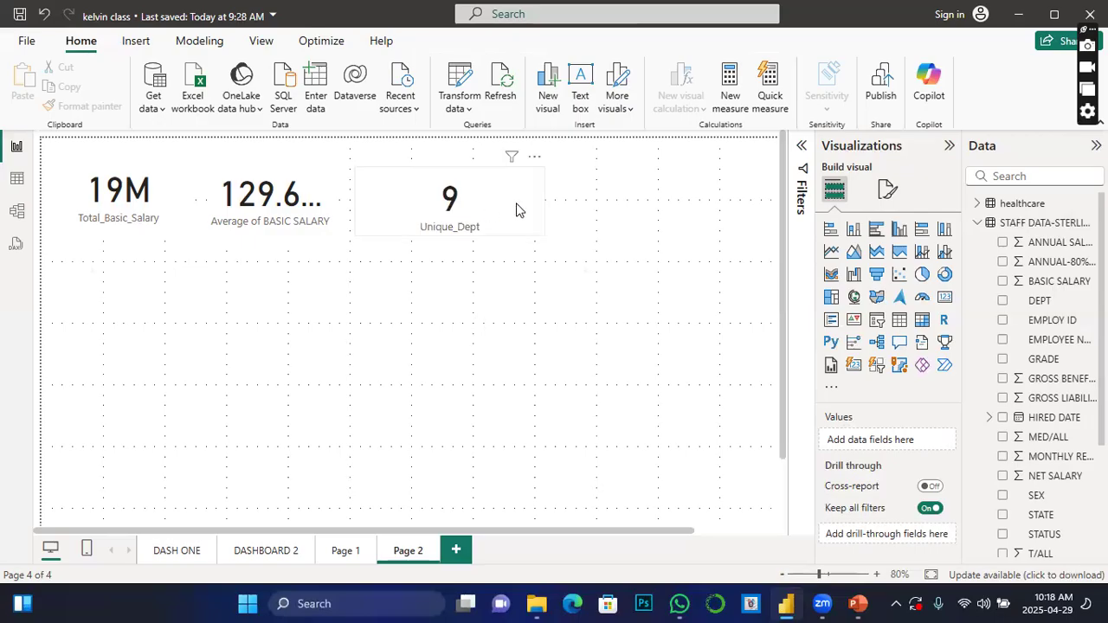
drag(545, 206, 707, 203)
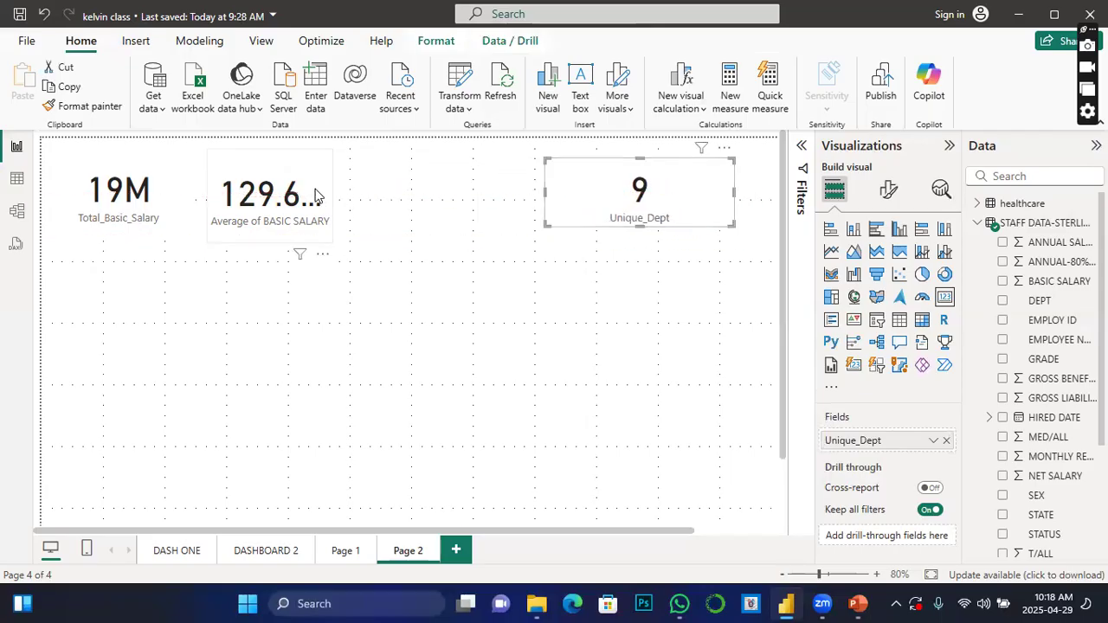
drag(315, 192, 496, 204)
drag(173, 197, 279, 203)
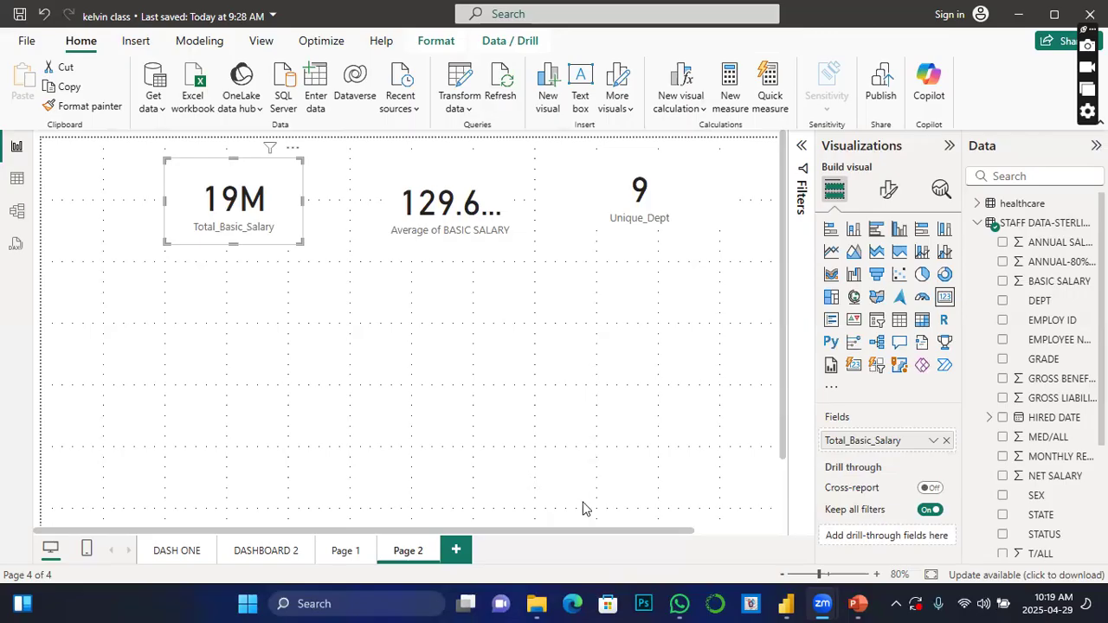
Add a decomposition tree visual, place it below the Total_Basic_Salary card and enlarge it
click(420, 338)
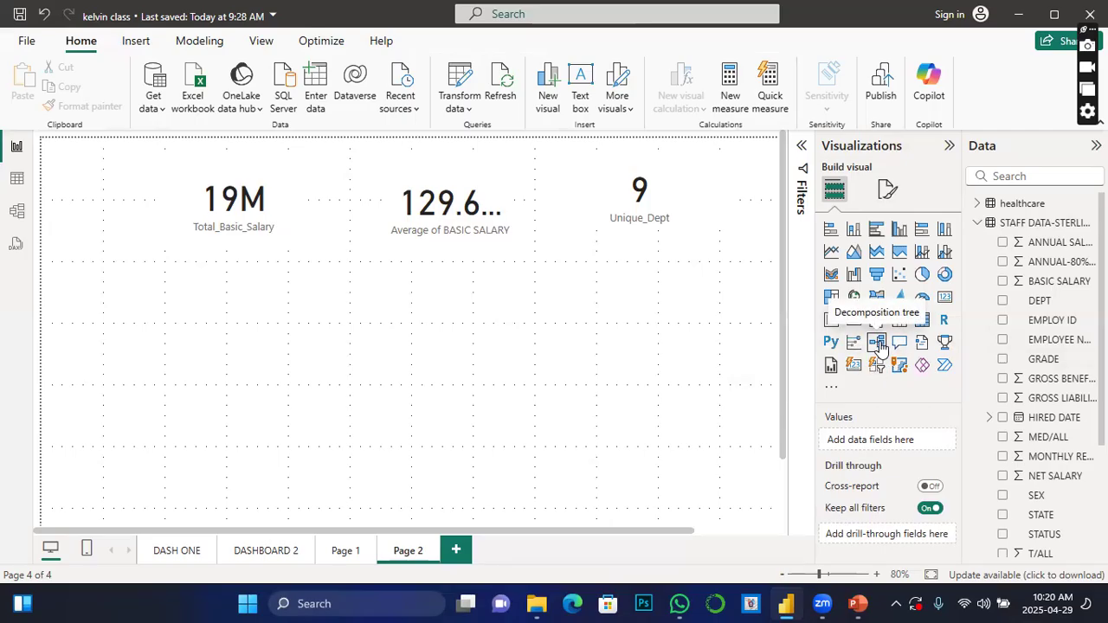
click(880, 346)
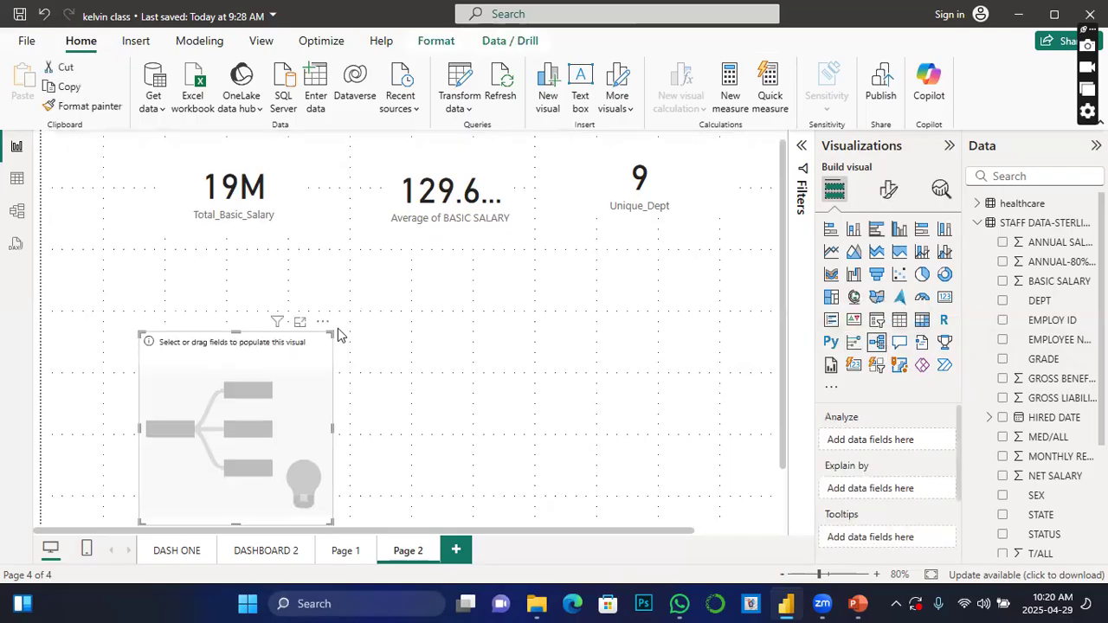
drag(301, 358, 232, 281)
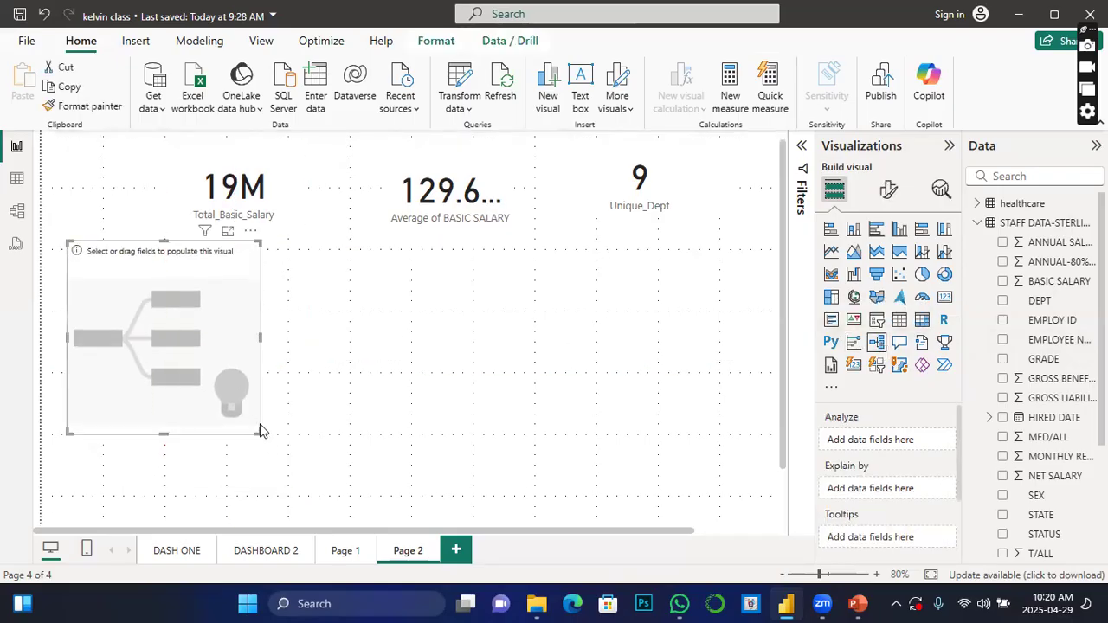
drag(259, 434, 317, 520)
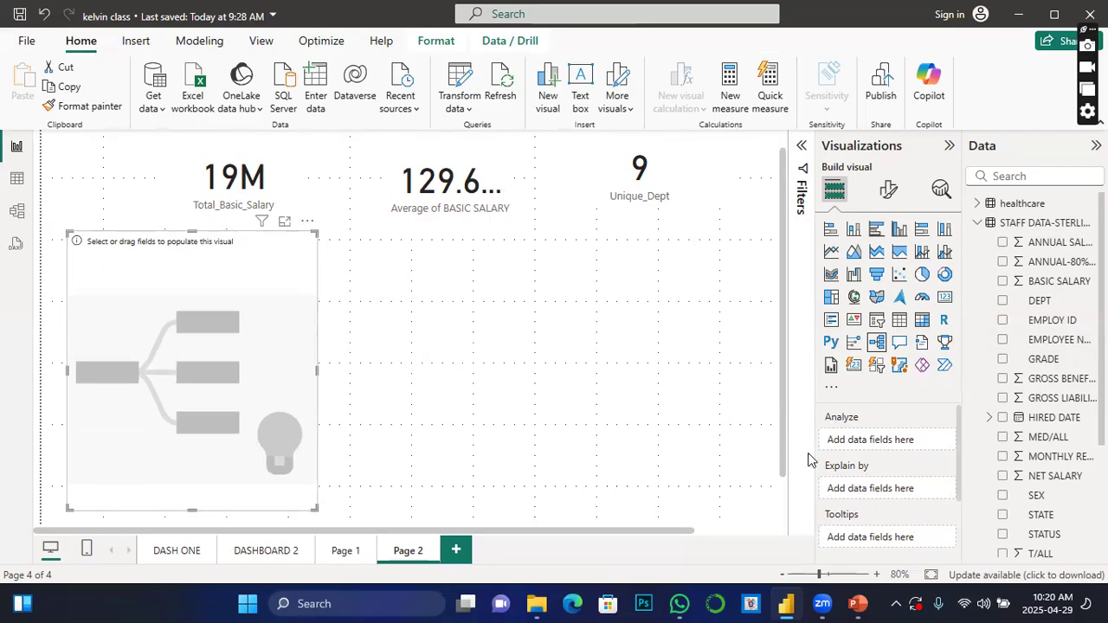
Set the decomposition tree to analyze BASIC SALARY and explain it by DEPT
mouse_move(839, 426)
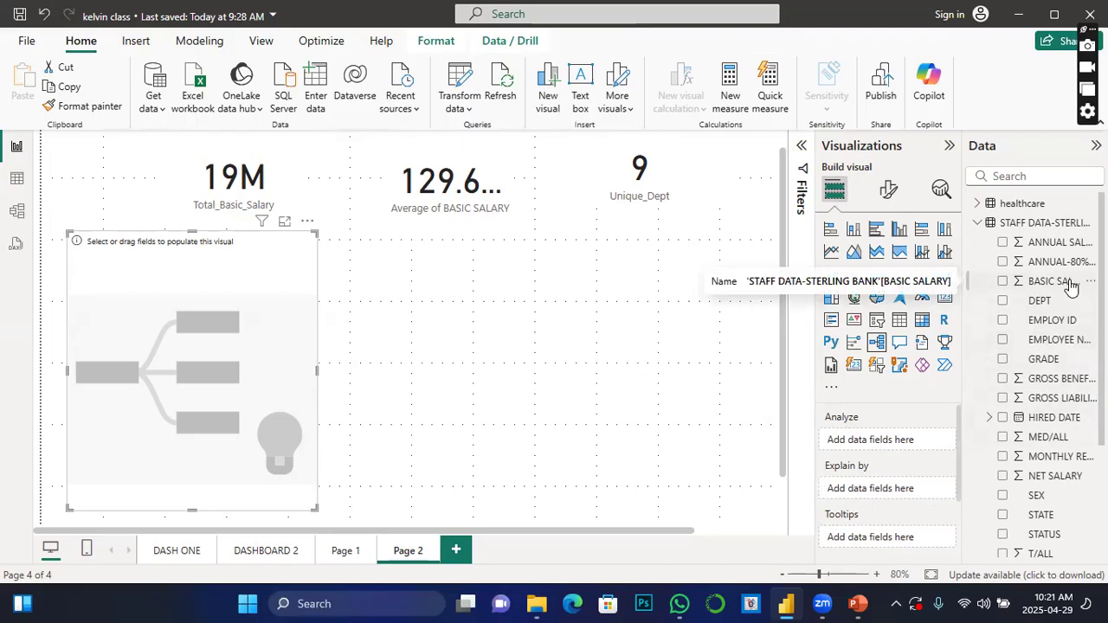
drag(1071, 285, 901, 440)
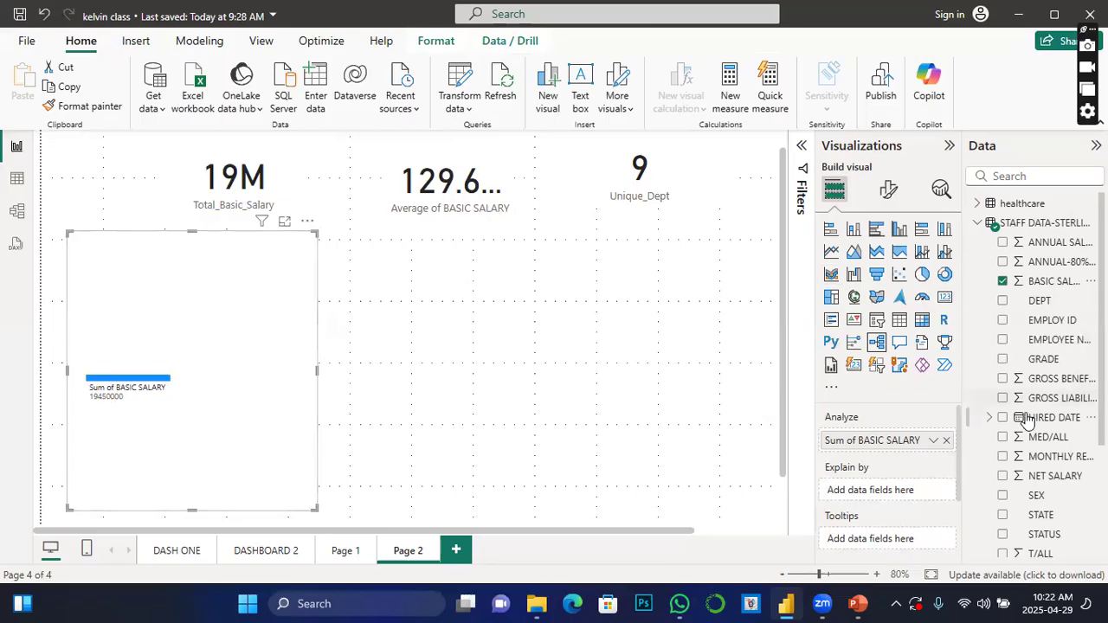
drag(1045, 307, 902, 504)
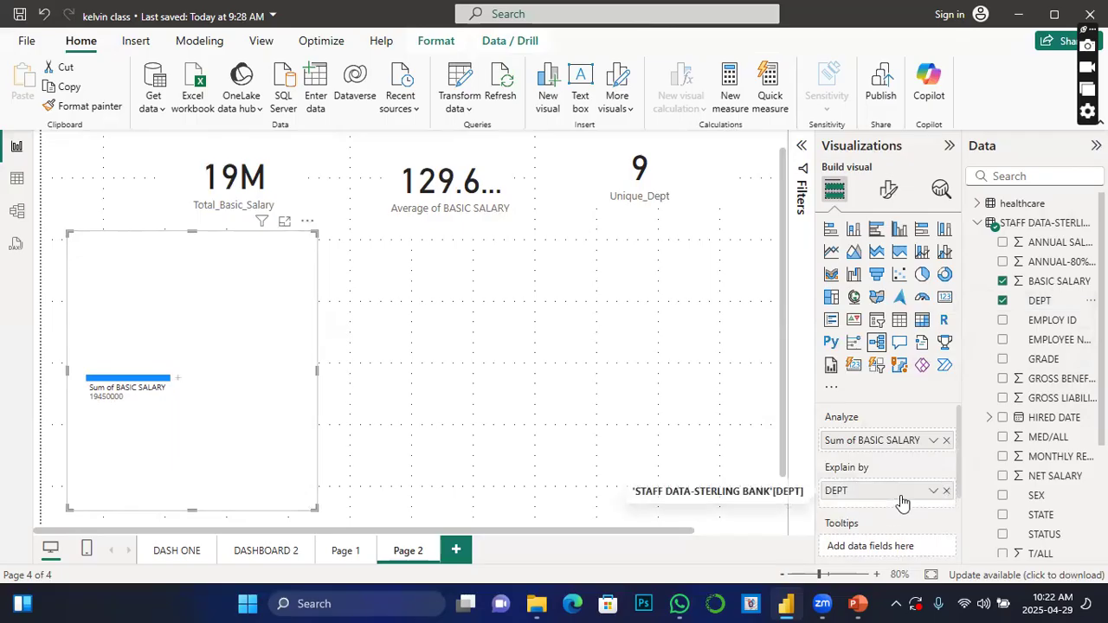
Split the Sum of BASIC SALARY node of the decomposition tree by High value
click(176, 384)
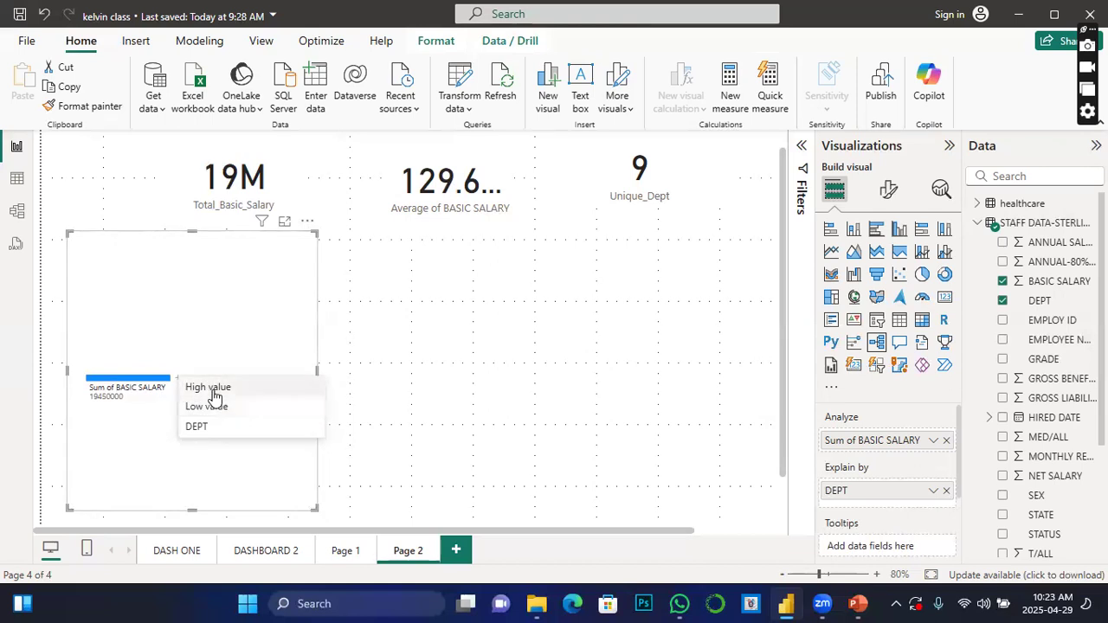
click(213, 393)
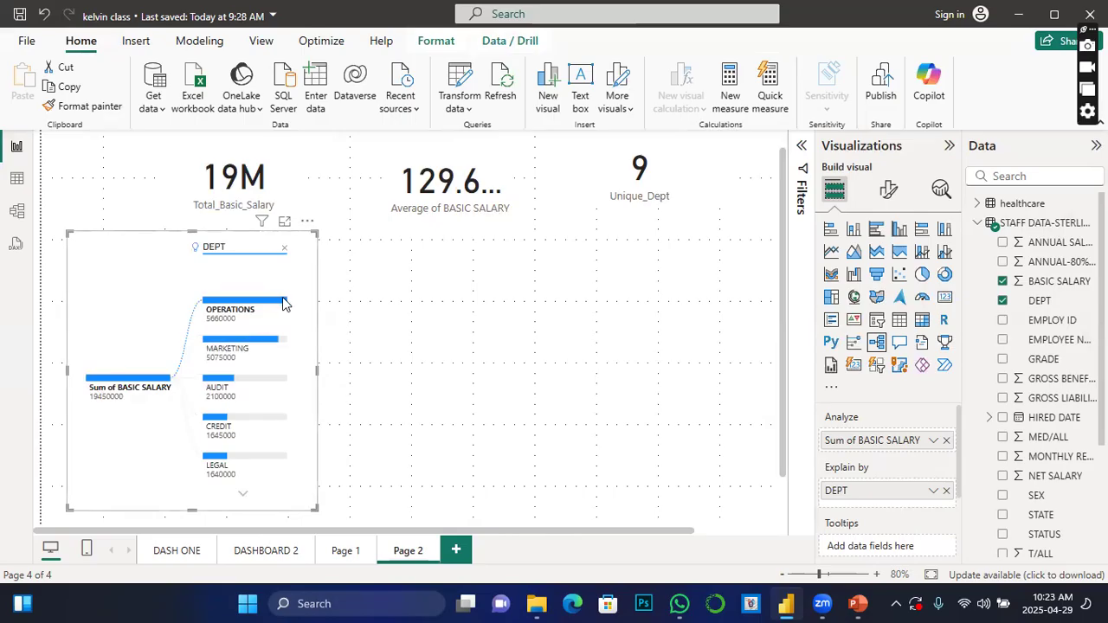
mouse_move(287, 346)
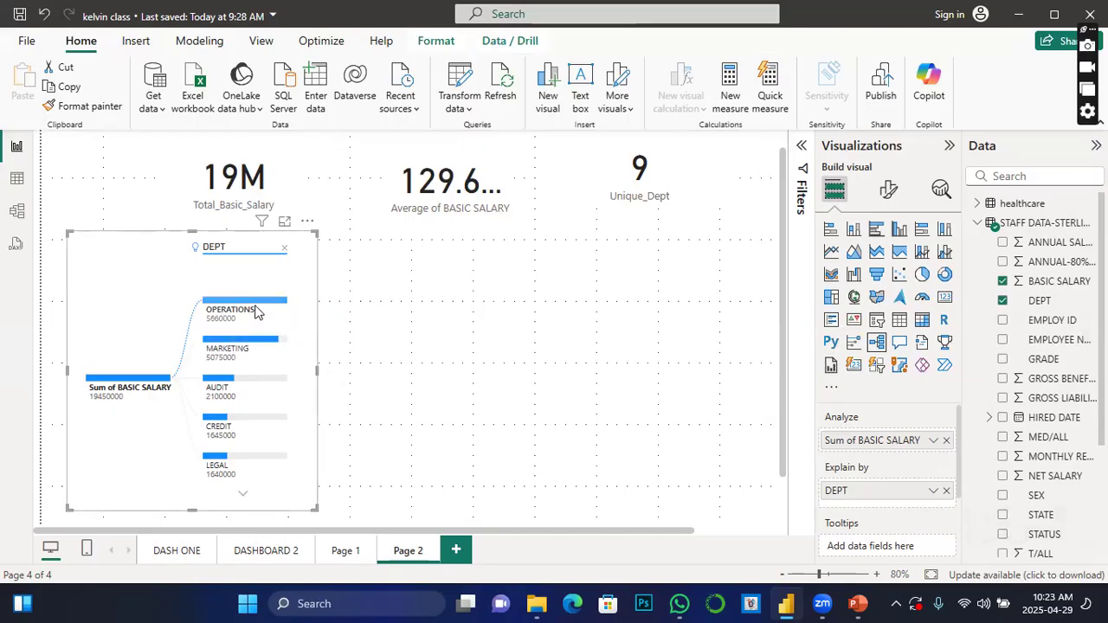
Add STATE below DEPT as a second Explain by field of the decomposition tree
mouse_move(256, 313)
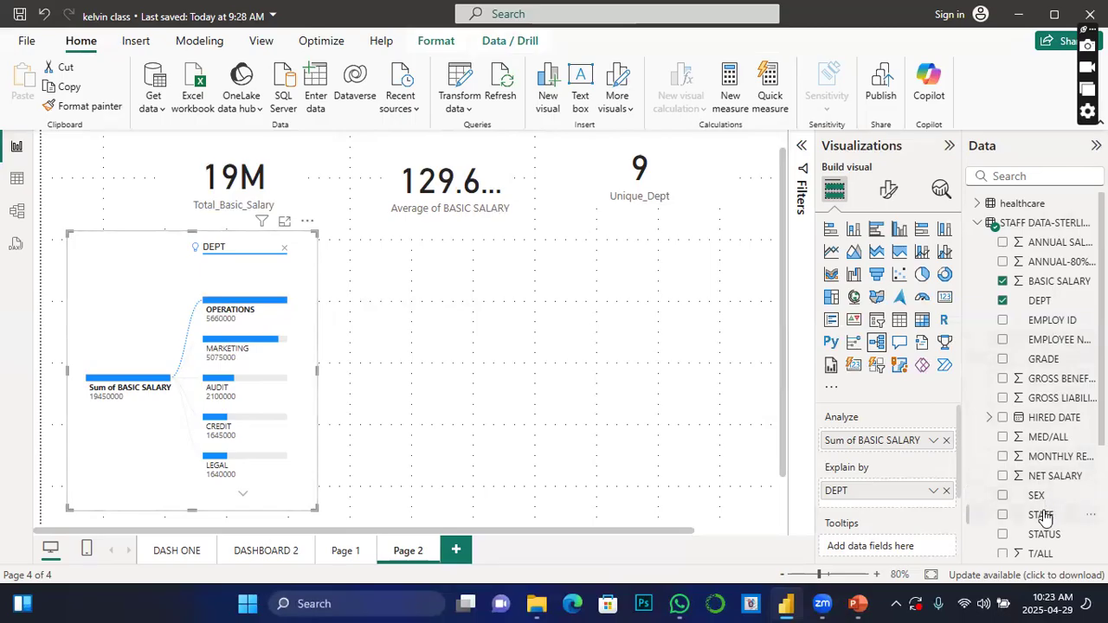
drag(1045, 517, 906, 504)
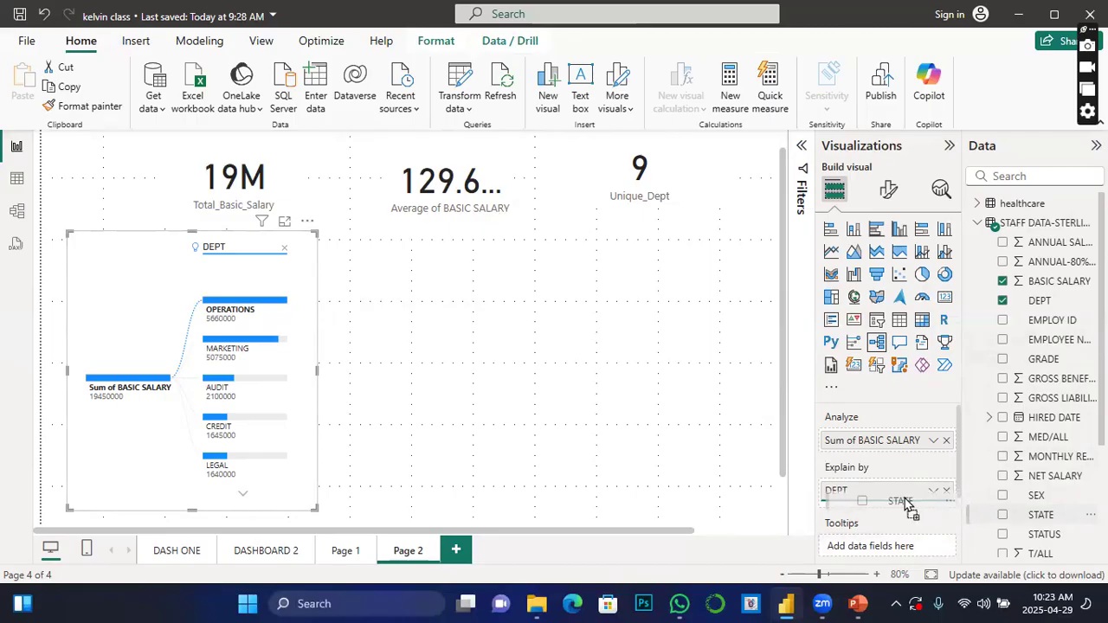
mouse_move(906, 505)
mouse_down()
mouse_move(903, 476)
mouse_move(897, 503)
mouse_up()
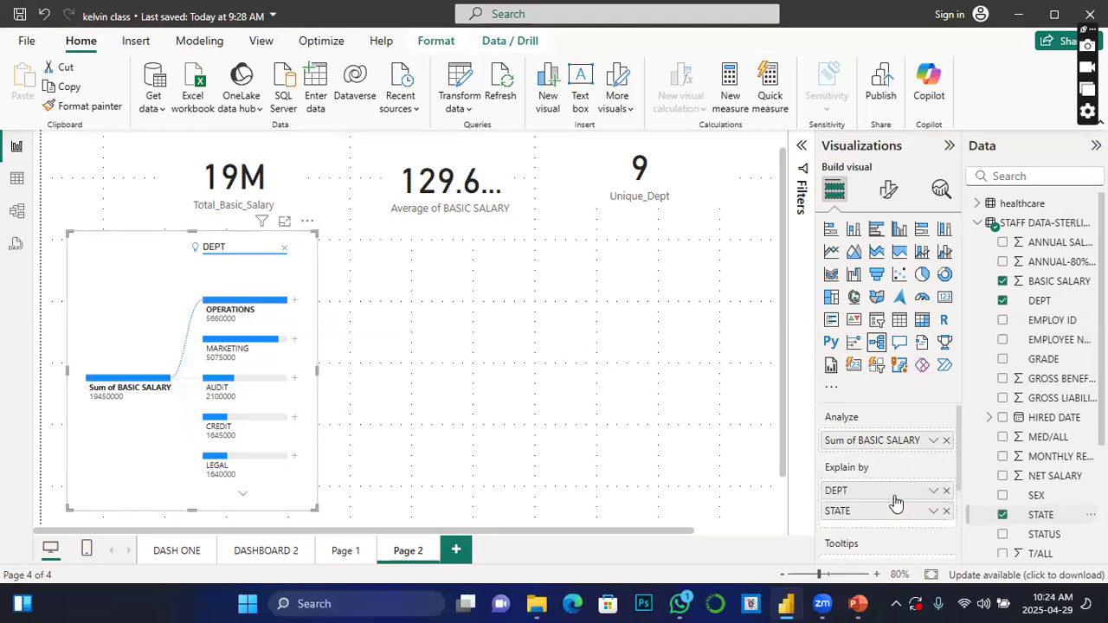
Split the AUDIT branch by High value and widen the decomposition tree so the STATE level fits
click(295, 380)
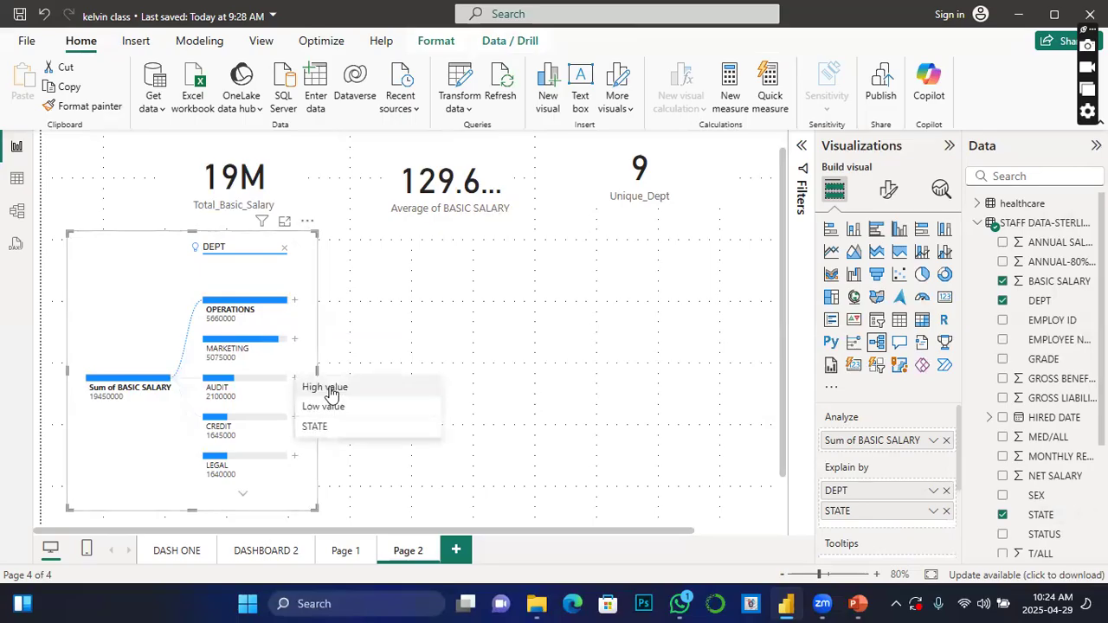
click(333, 388)
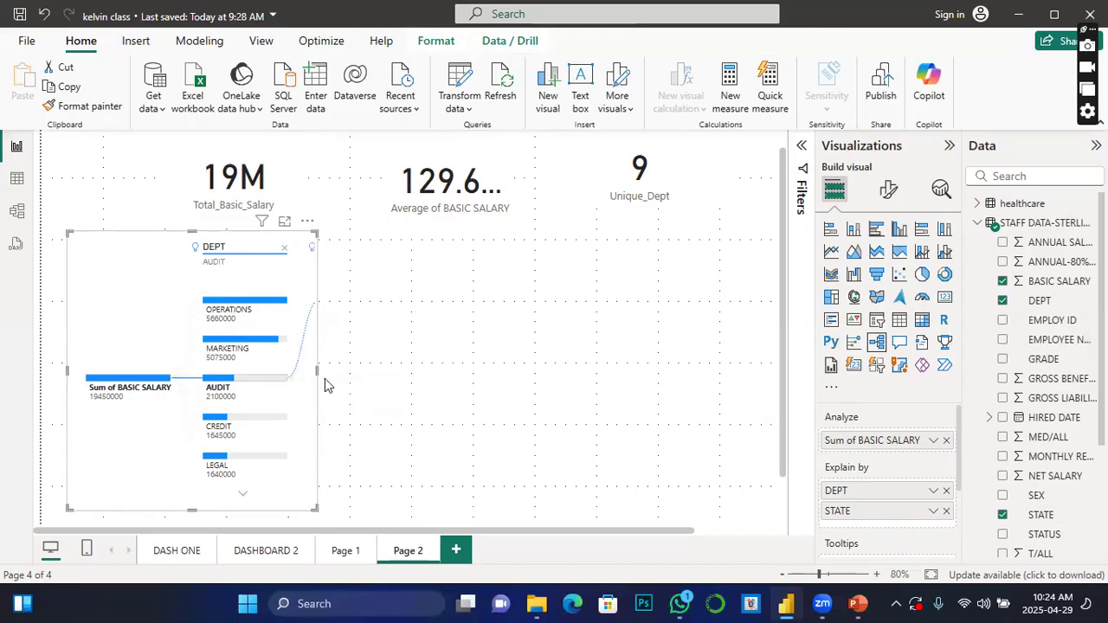
drag(317, 373, 338, 374)
drag(422, 377, 525, 373)
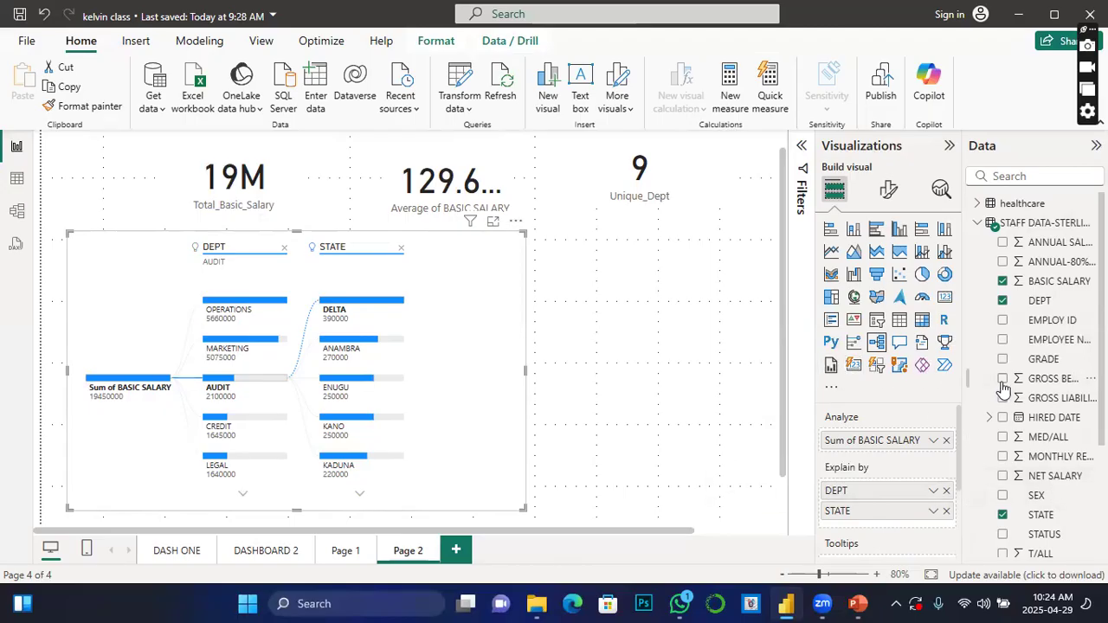
Add GRADE to the decomposition tree's Explain by fields and place it below STATE
drag(1043, 358, 889, 526)
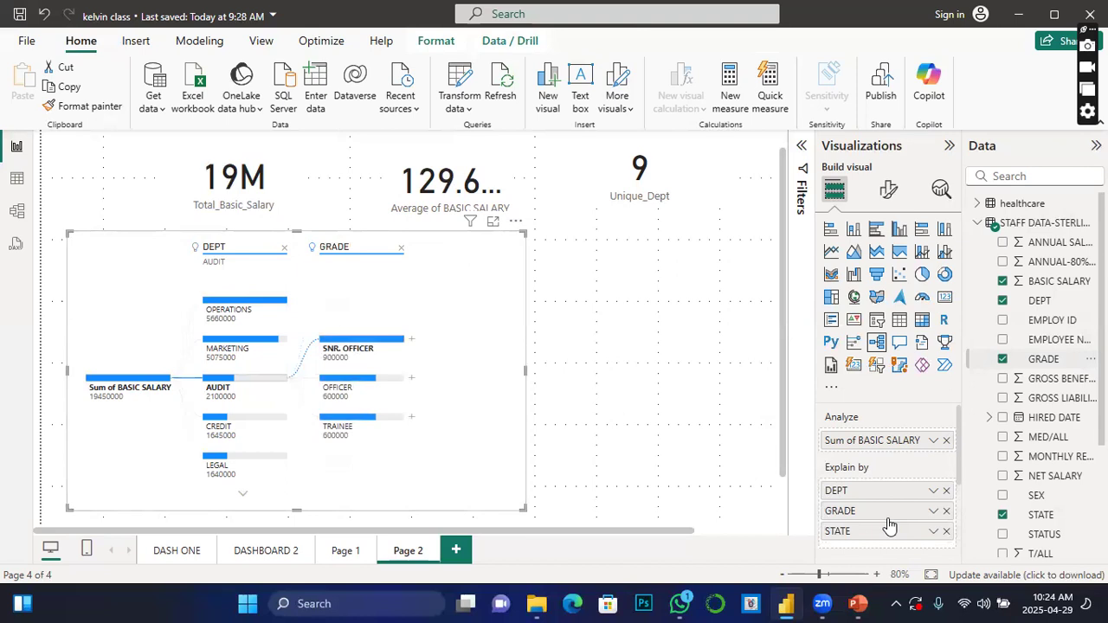
mouse_move(403, 437)
drag(833, 511, 835, 540)
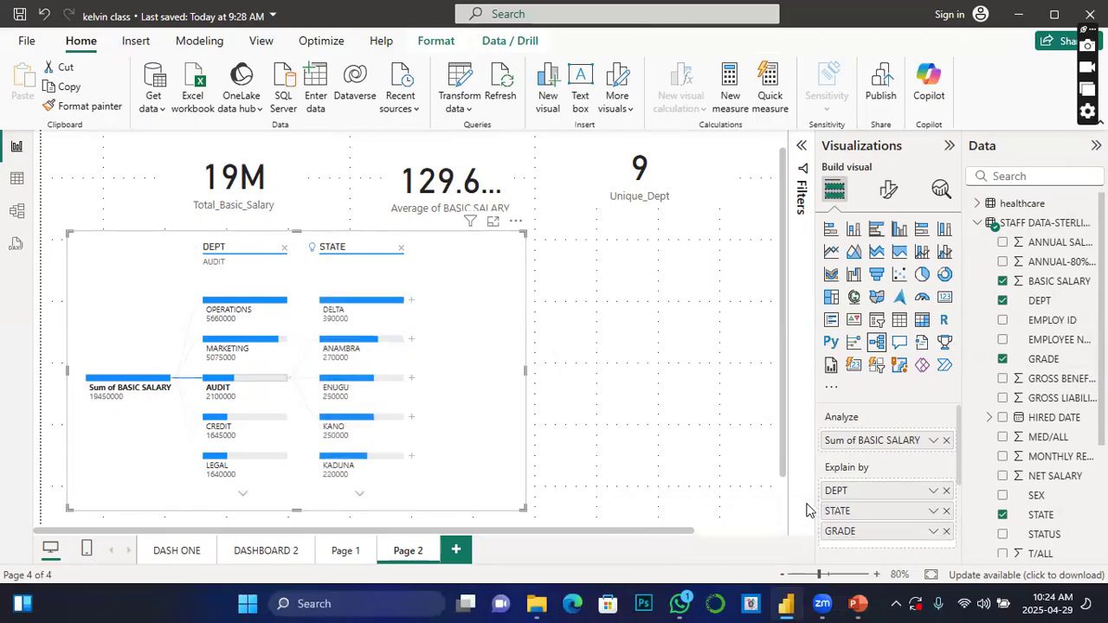
Split the DELTA node under AUDIT by GRADE and widen the decomposition tree beyond the new level
click(412, 303)
click(517, 355)
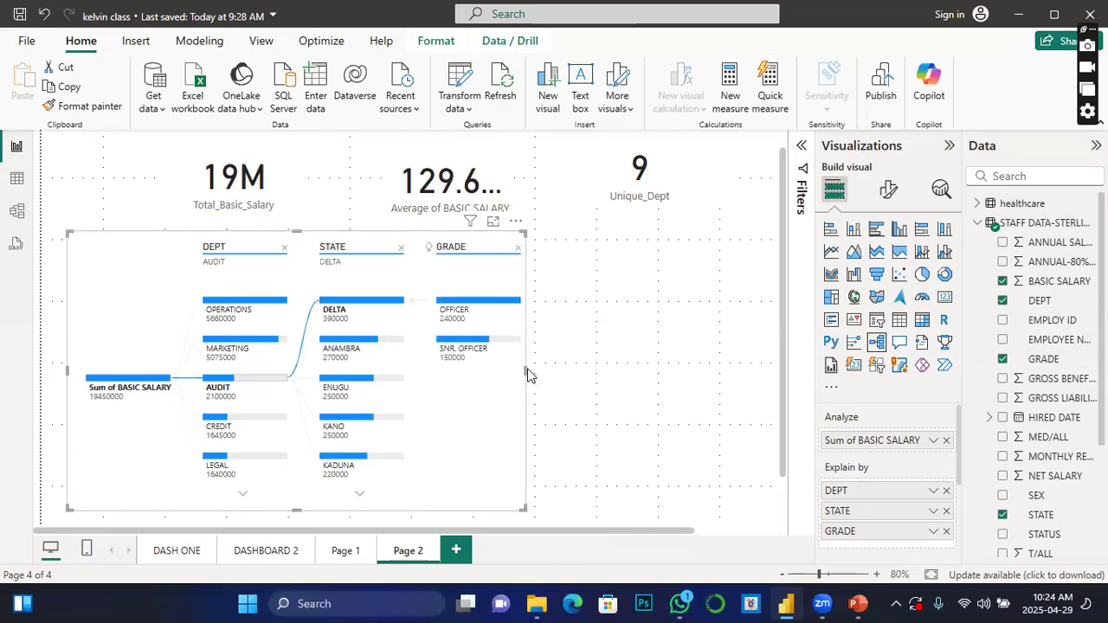
drag(522, 374, 657, 381)
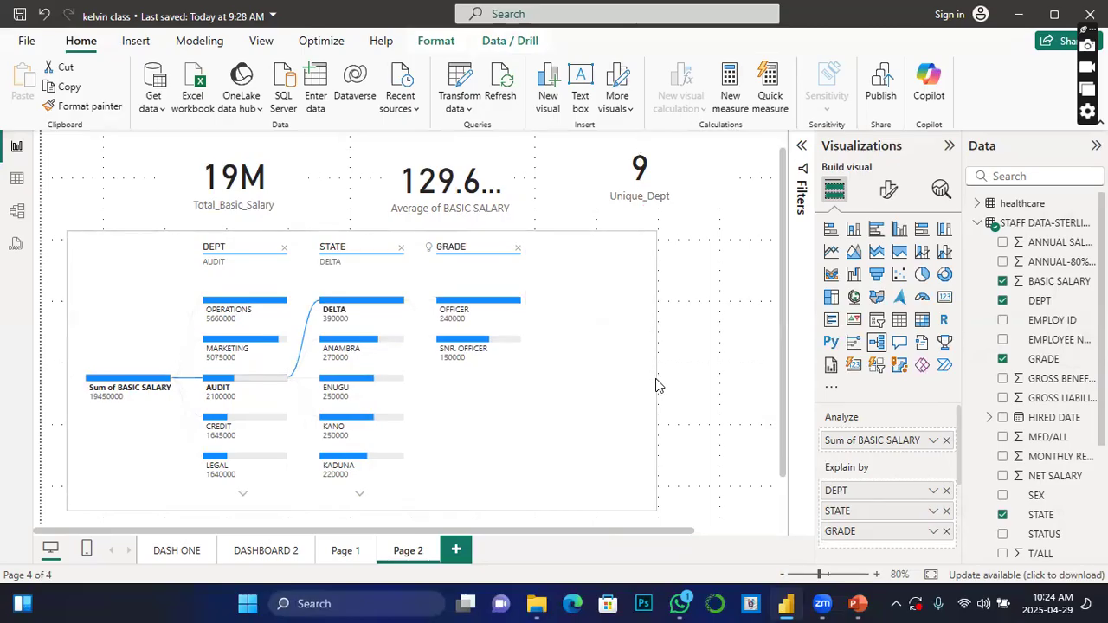
Switch the GRADE breakdown to the ANAMBRA state node and on to the ENUGU node
click(406, 346)
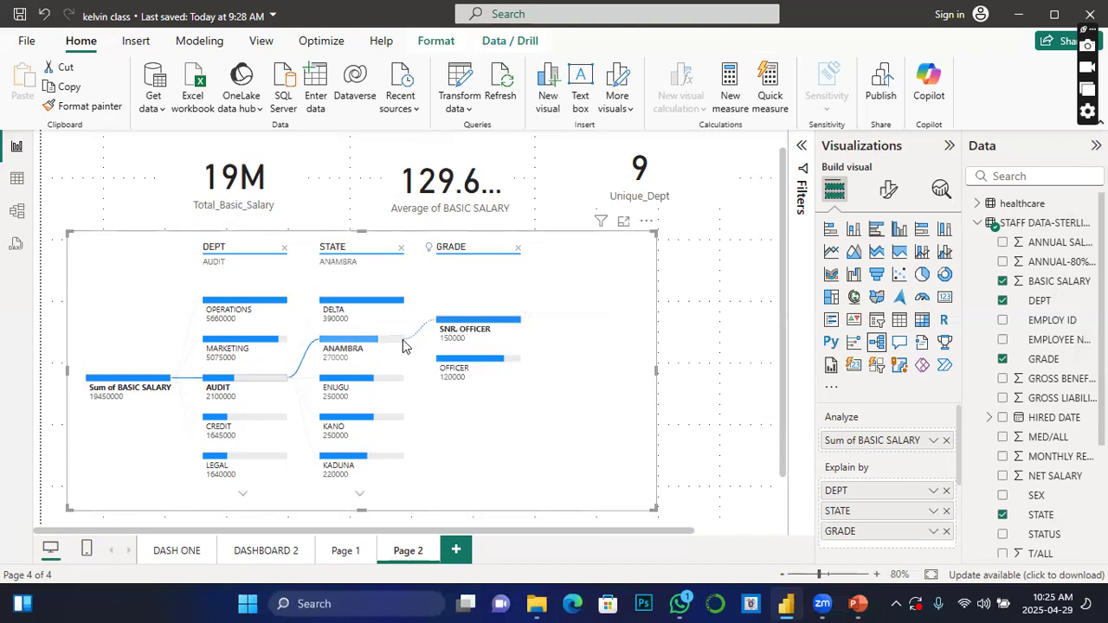
click(407, 385)
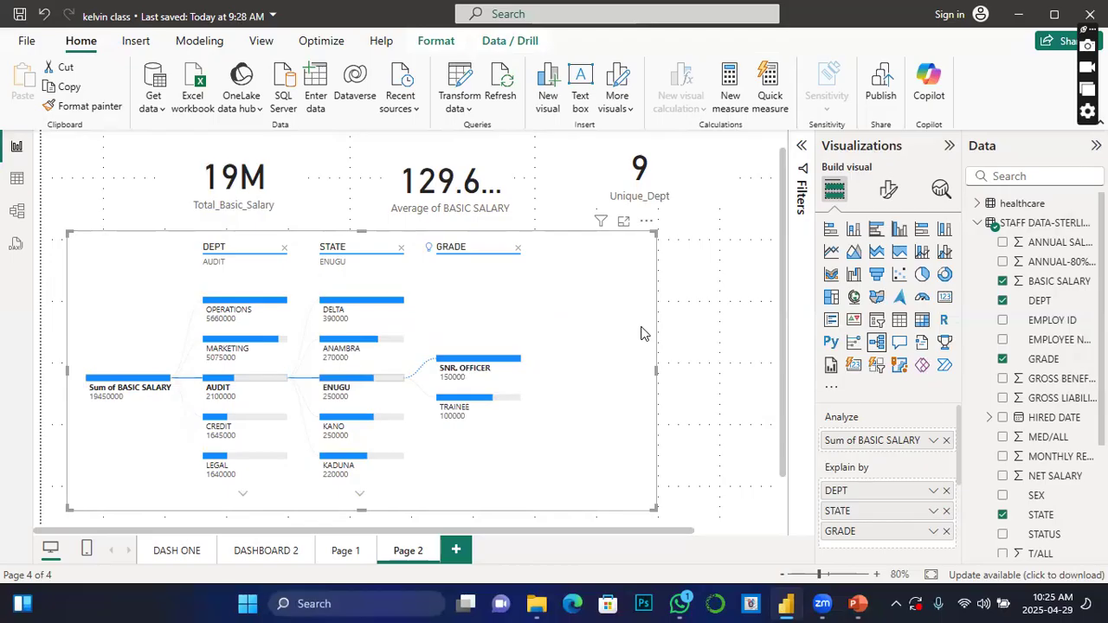
Try the Dense density setting on the decomposition tree and return it to Default
click(888, 190)
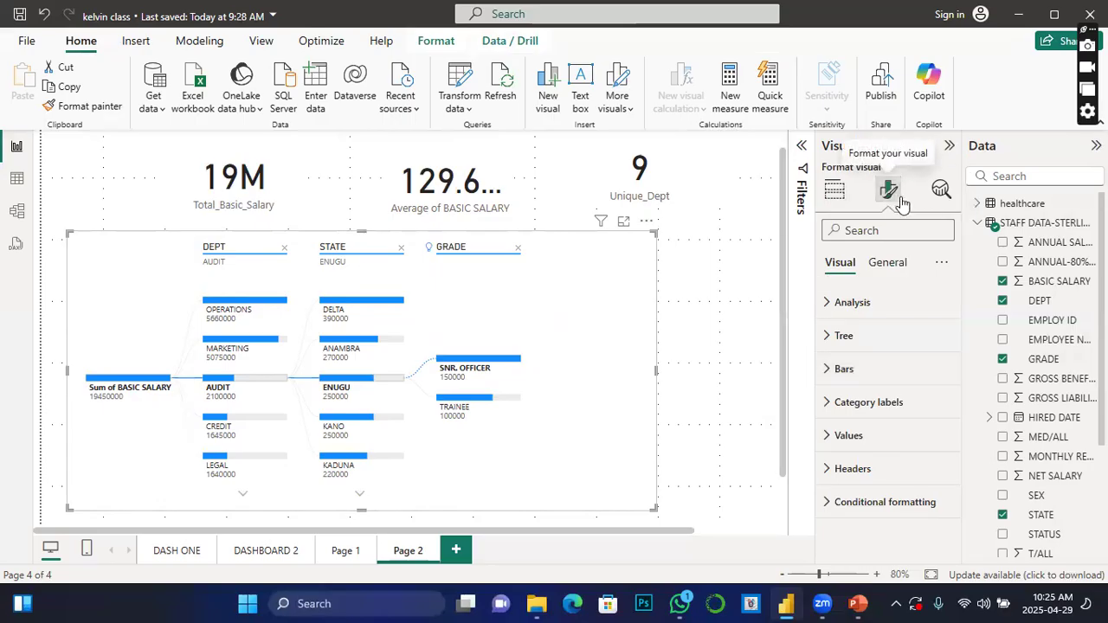
click(828, 343)
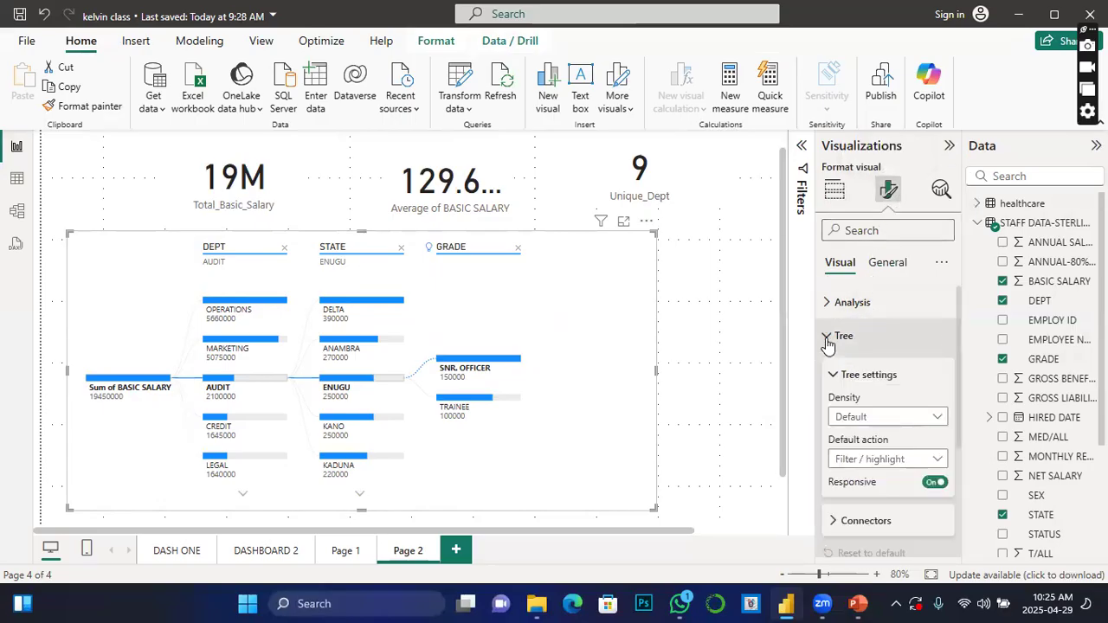
click(935, 418)
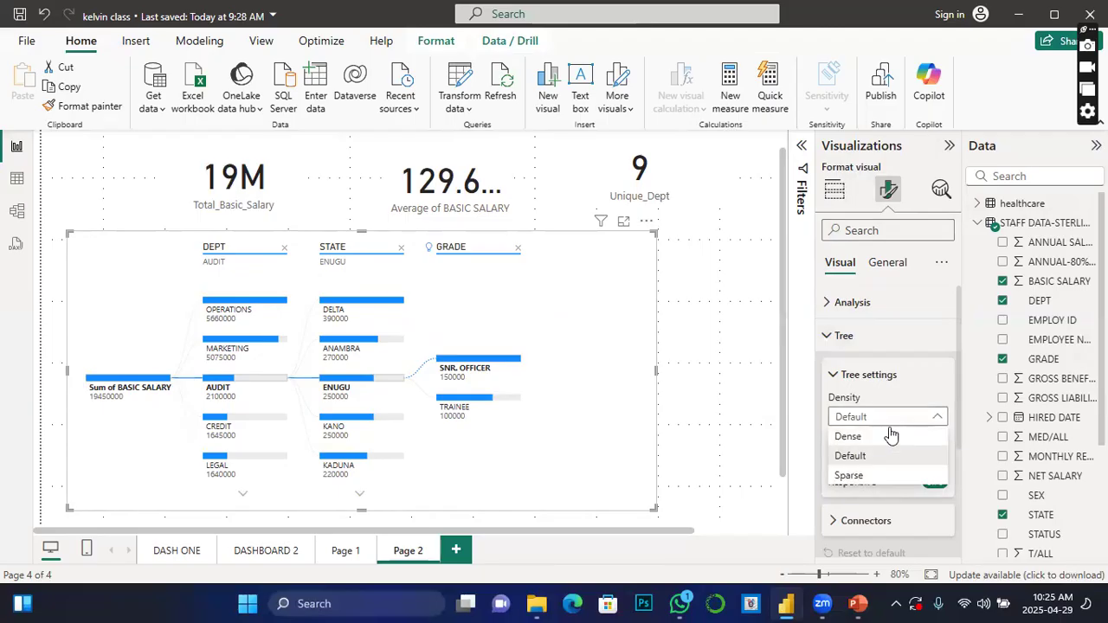
click(848, 438)
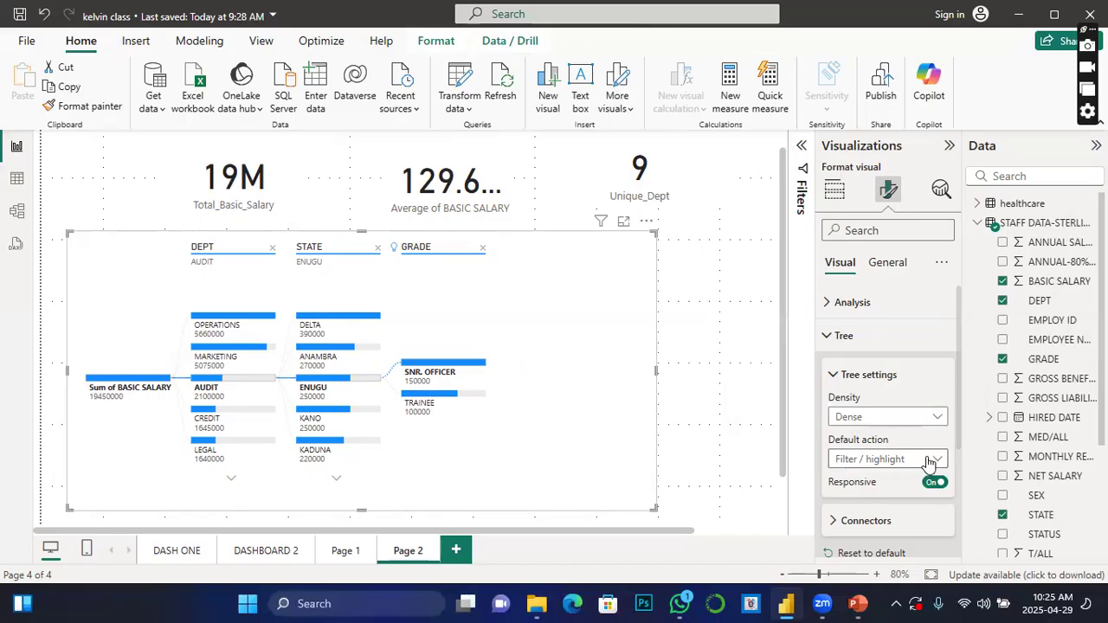
click(935, 418)
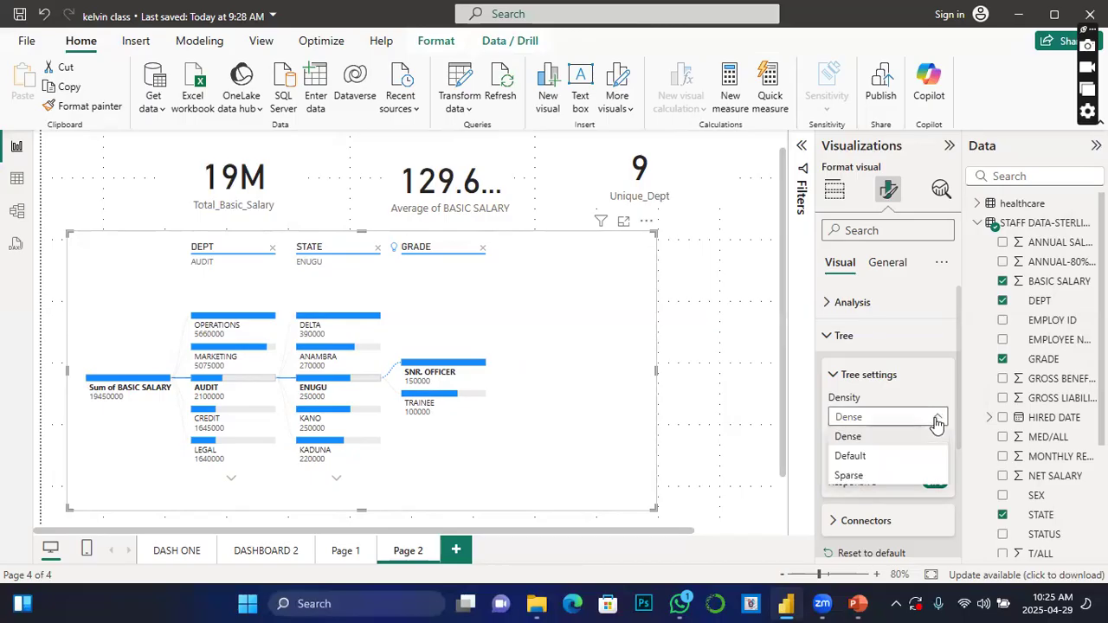
click(853, 456)
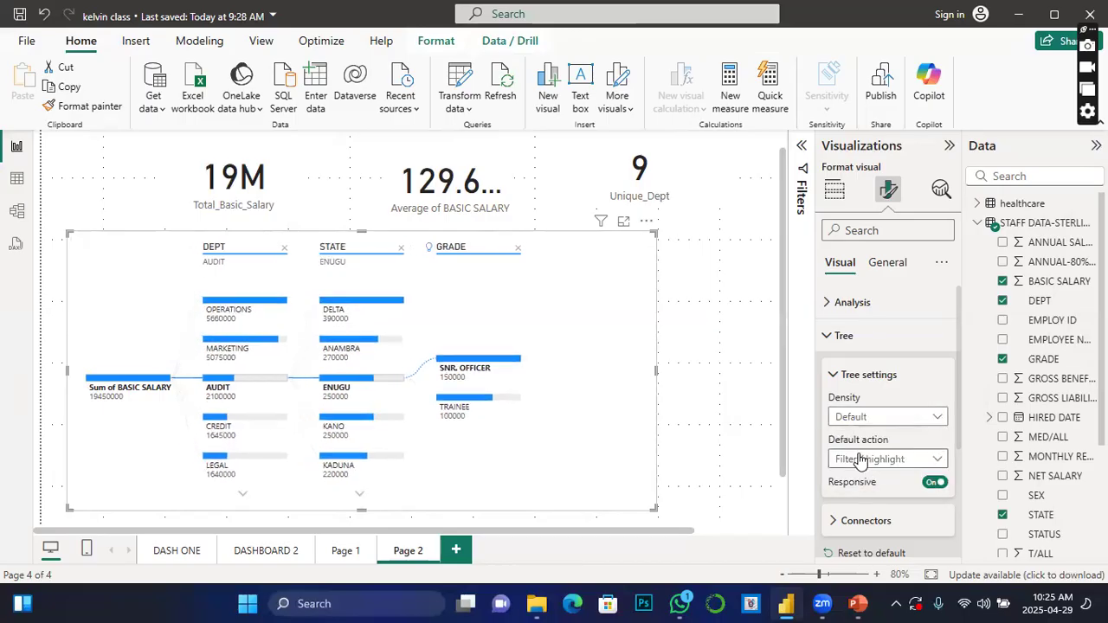
Set the selected line color of the decomposition tree's connectors to orange
click(892, 521)
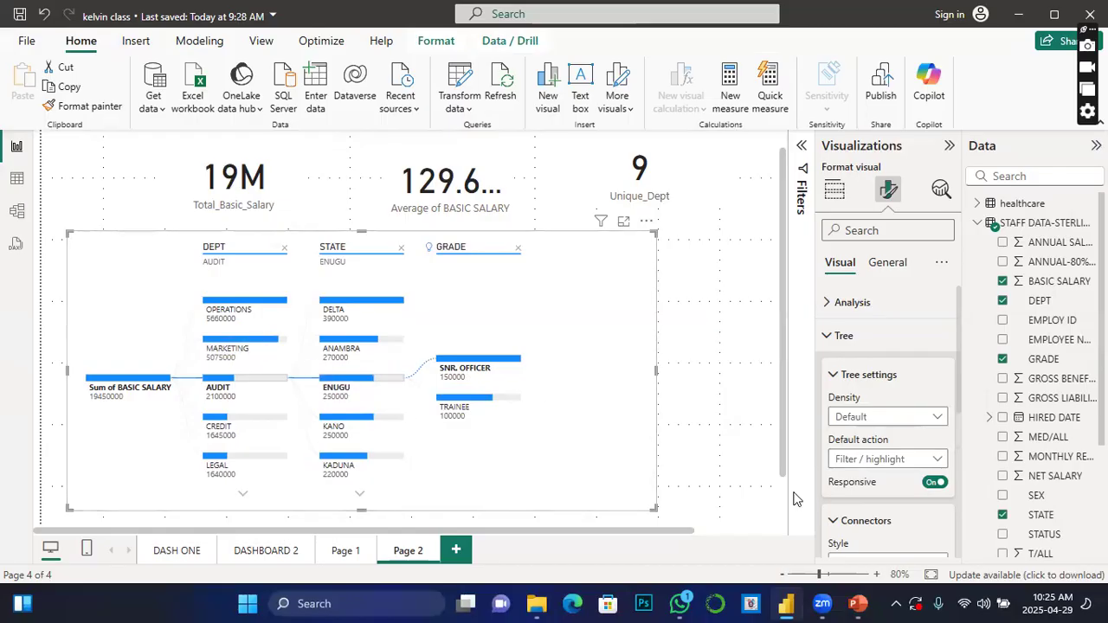
scroll(884, 485, down, 2)
click(849, 523)
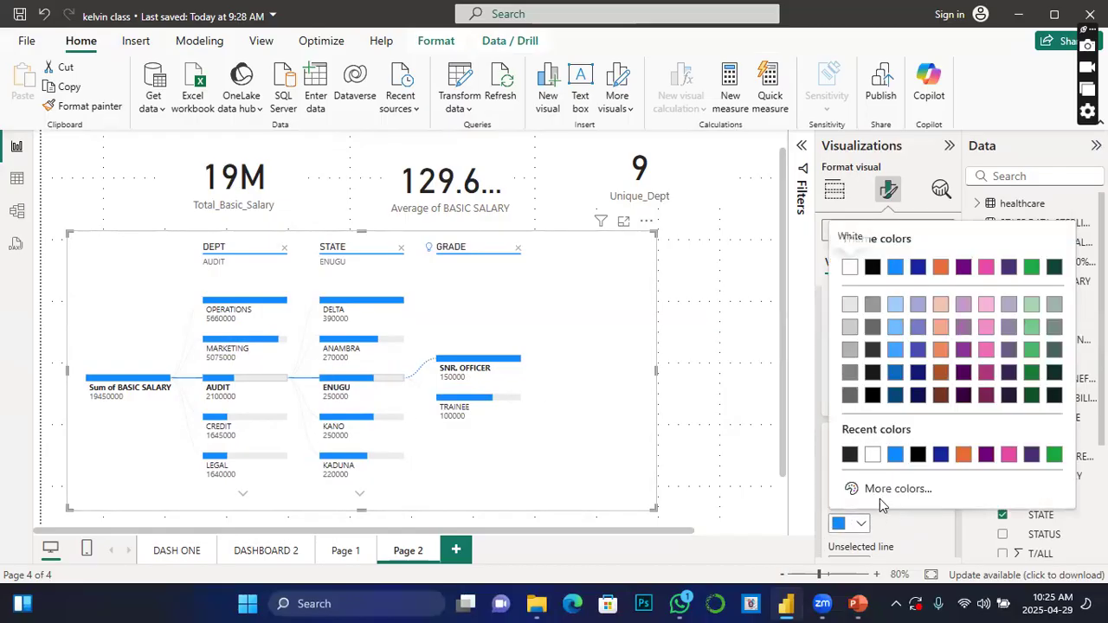
click(964, 455)
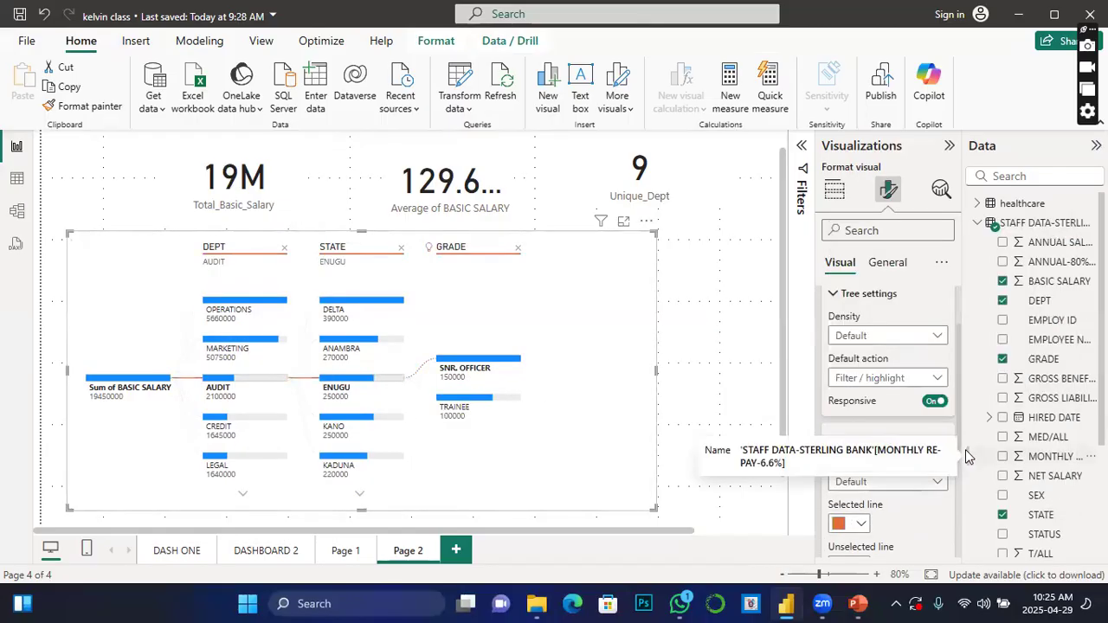
Try scaling the tree's bars to Parent node and to Top node, and return the scale to Level maximum
scroll(890, 519, down, 3)
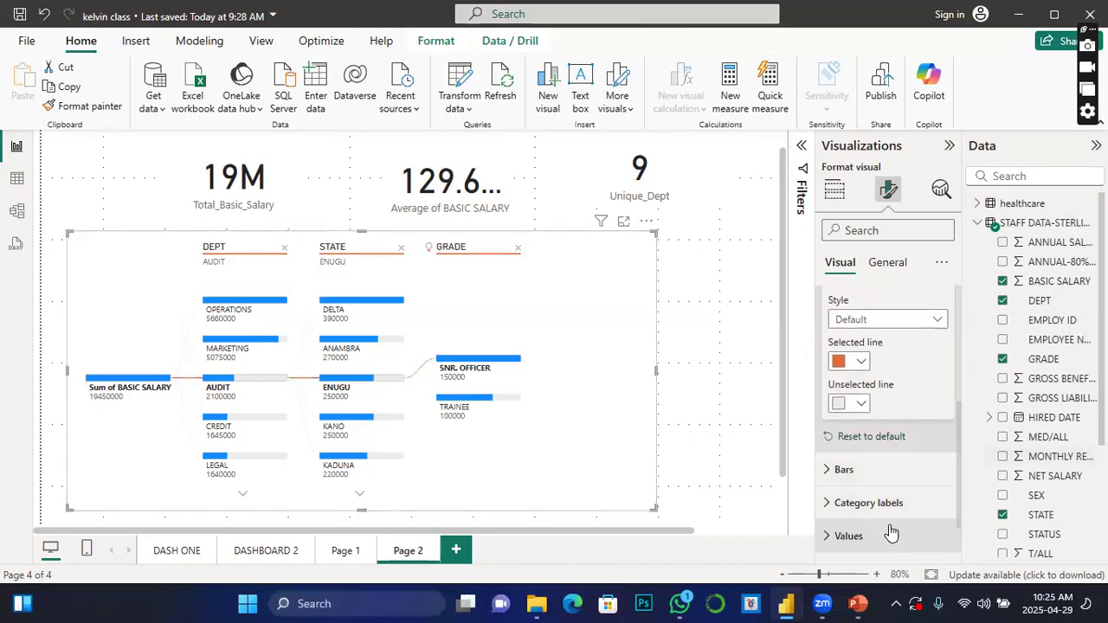
click(828, 472)
scroll(918, 433, down, 3)
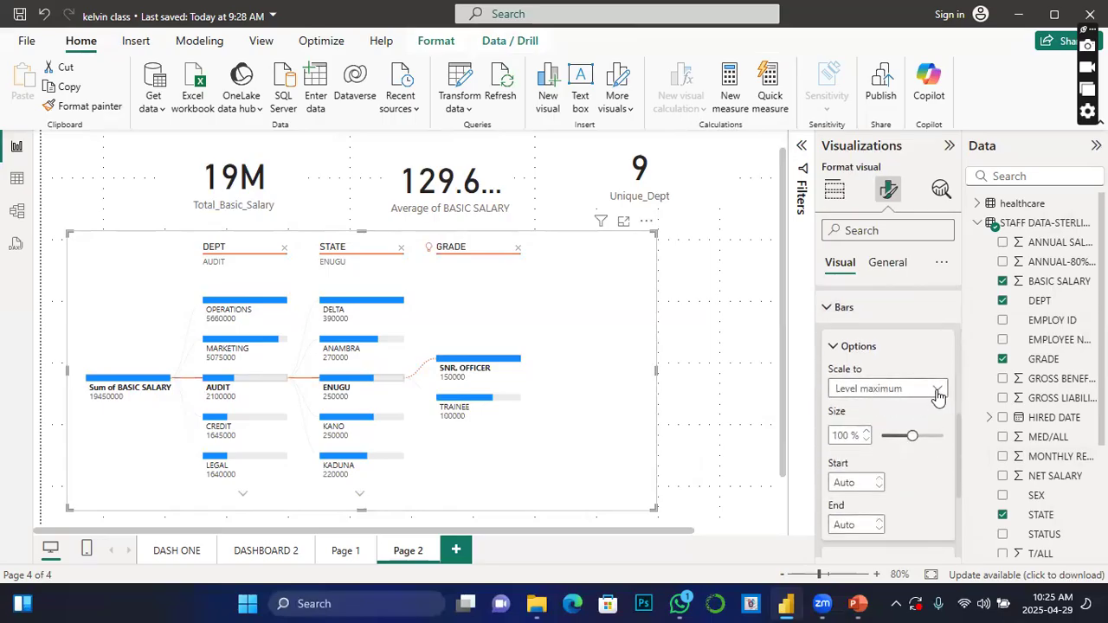
click(937, 390)
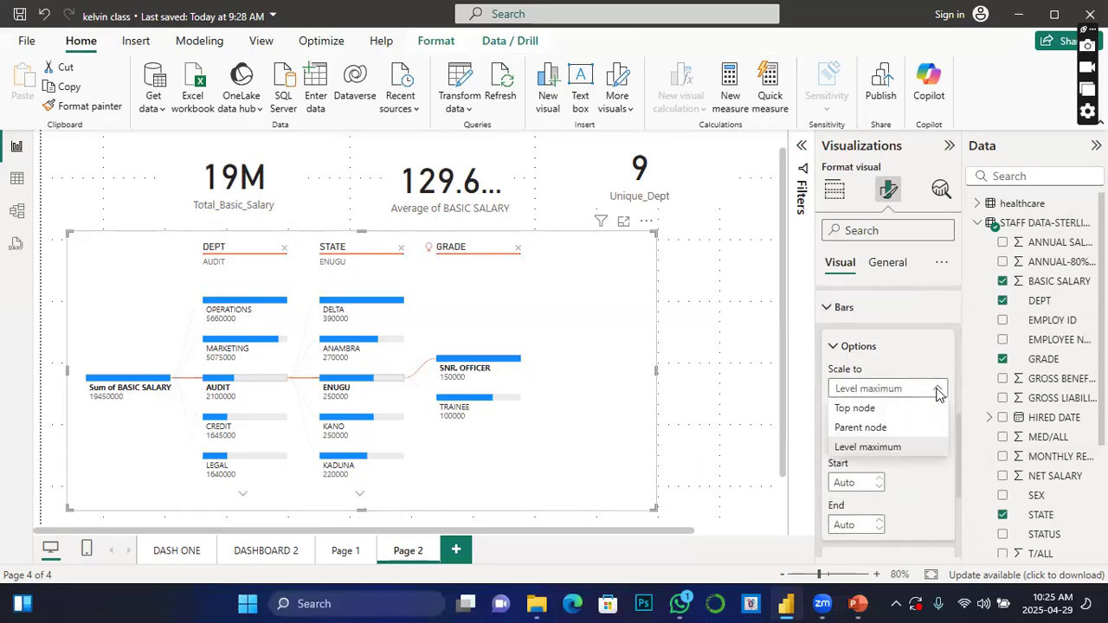
click(861, 429)
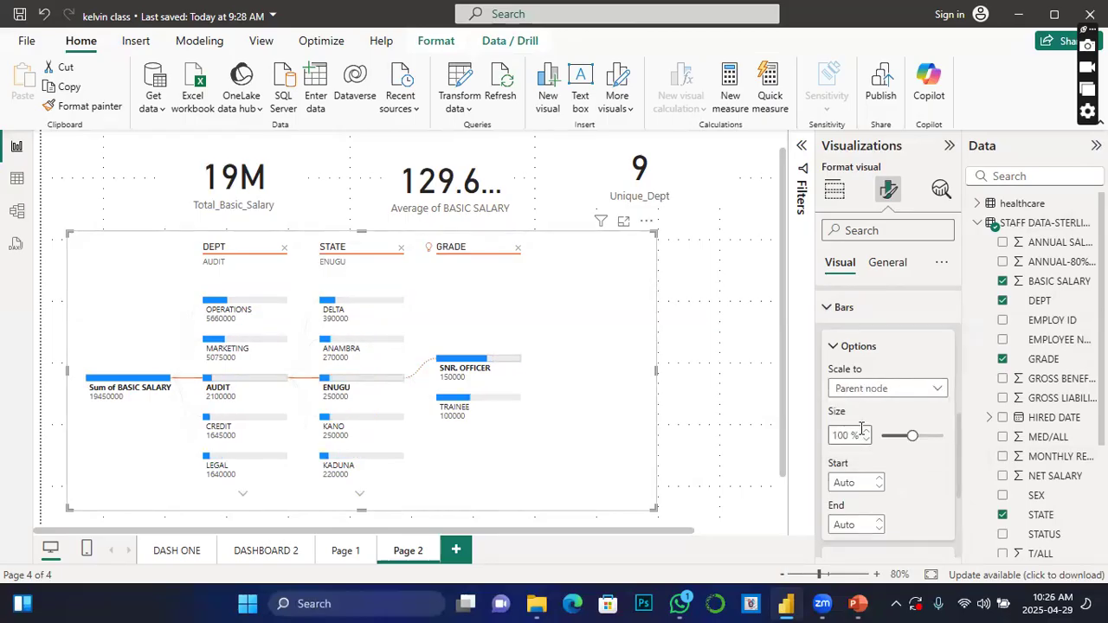
click(935, 390)
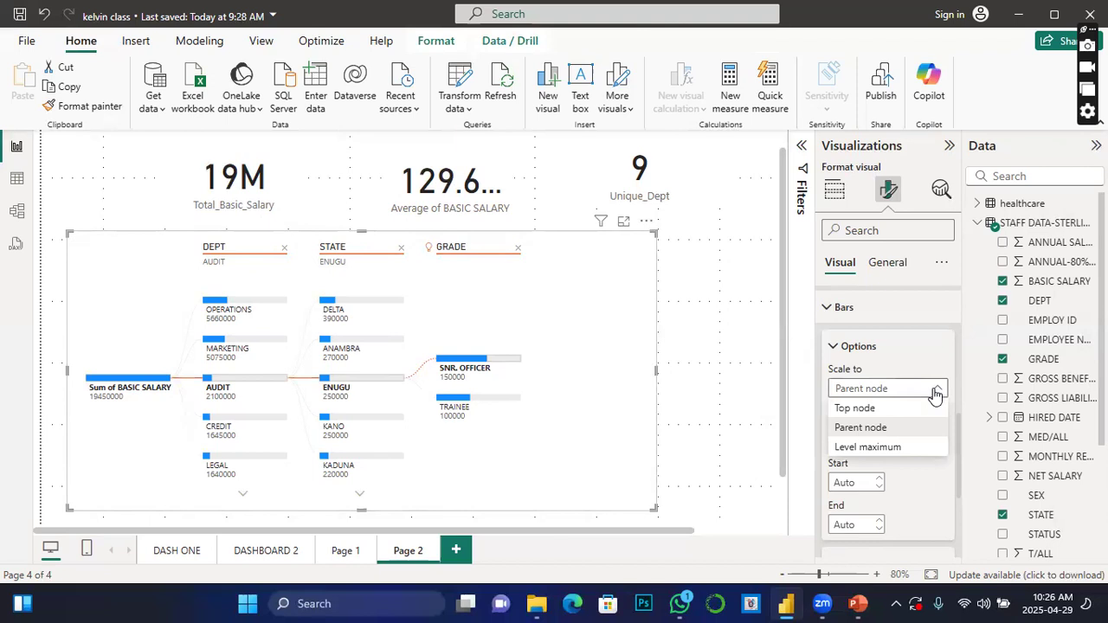
click(857, 409)
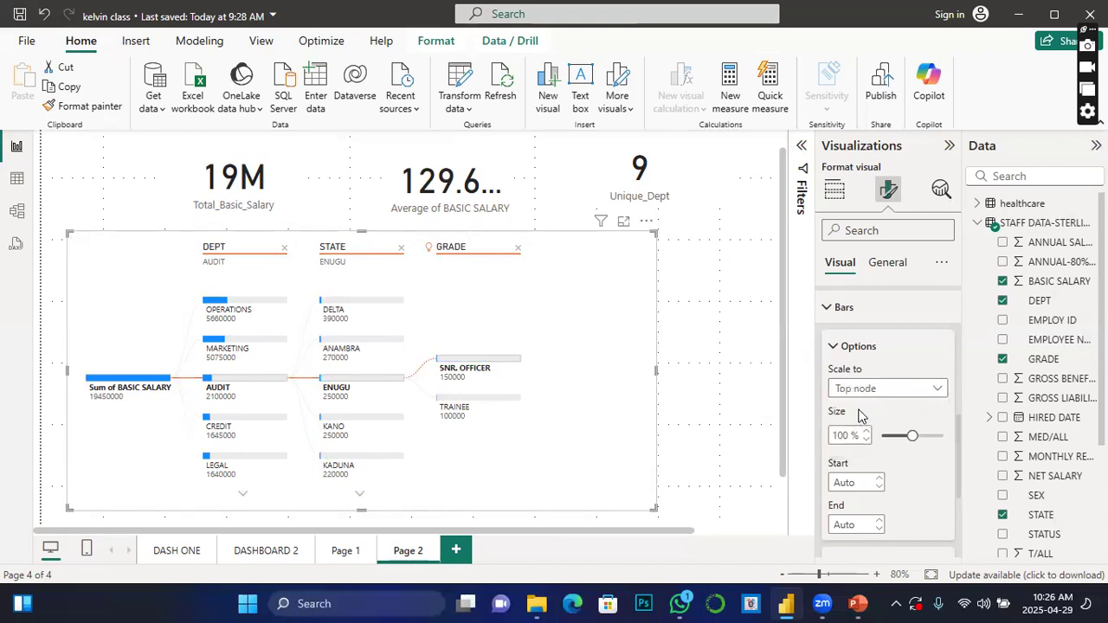
click(935, 391)
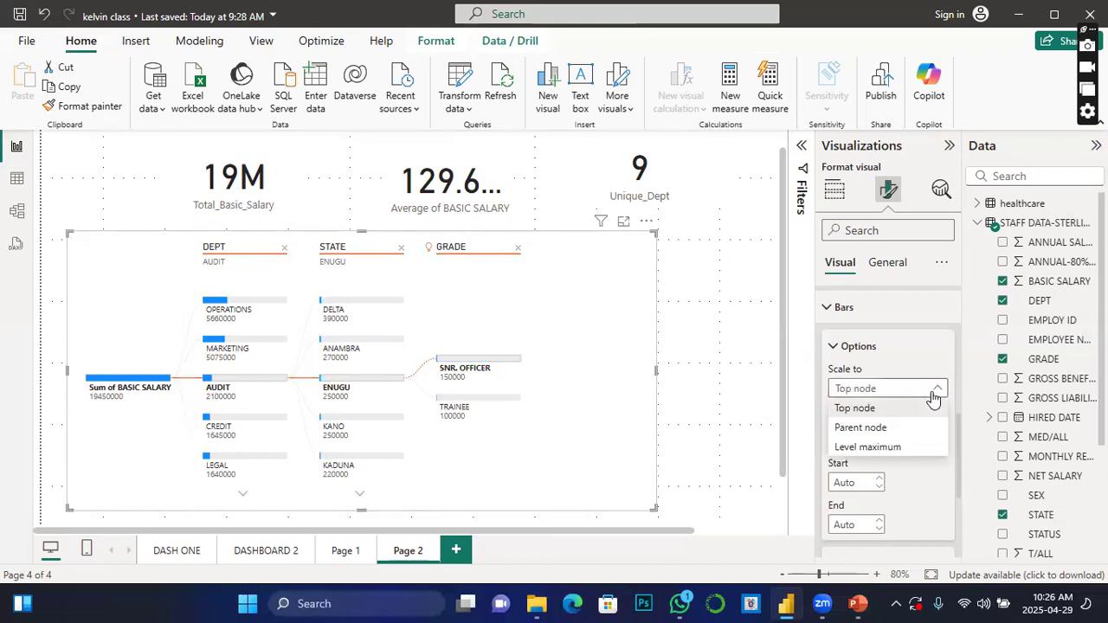
click(870, 447)
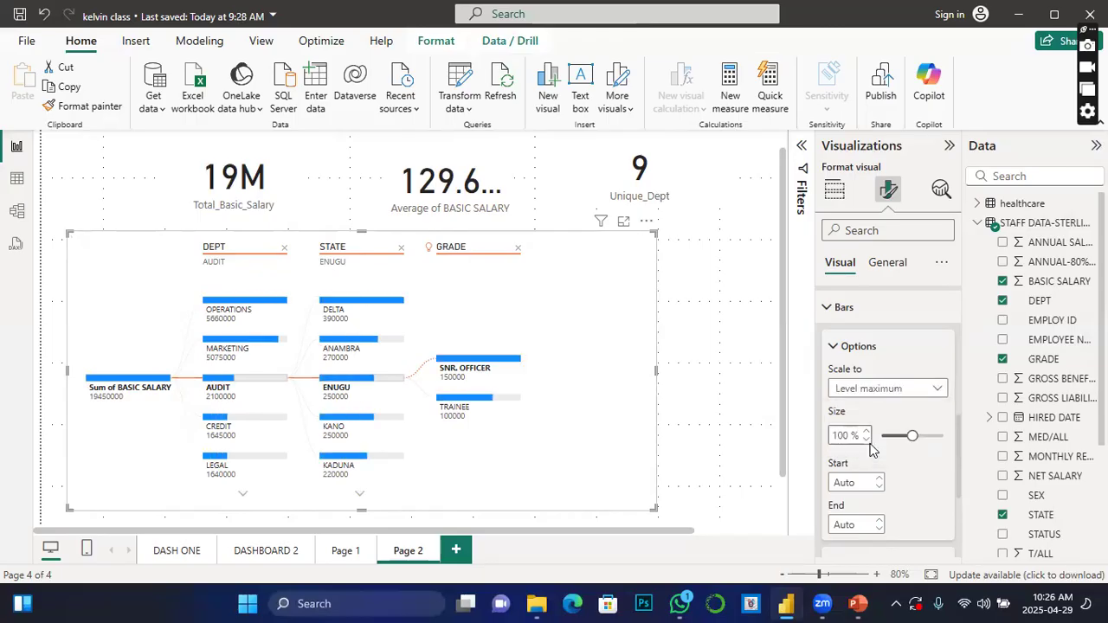
Set the Start value of the decomposition tree's bars to 4 and bring up their color settings
click(878, 478)
scroll(882, 483, down, 2)
click(846, 490)
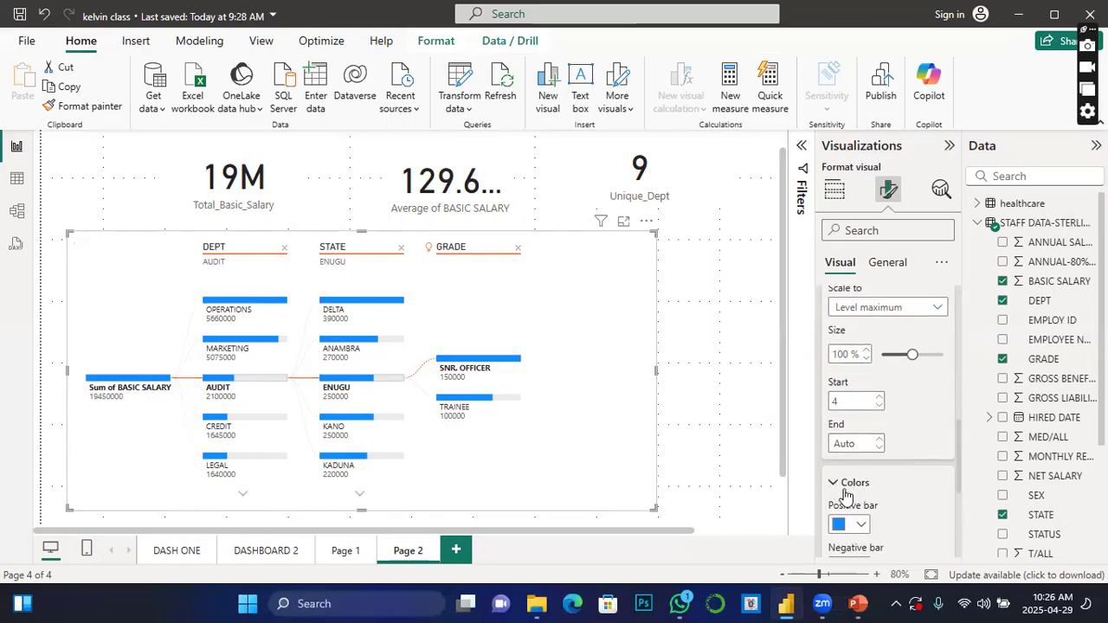
Try the near-black color #252423 on the tree's positive bars and return them to blue
scroll(847, 493, down, 2)
click(861, 444)
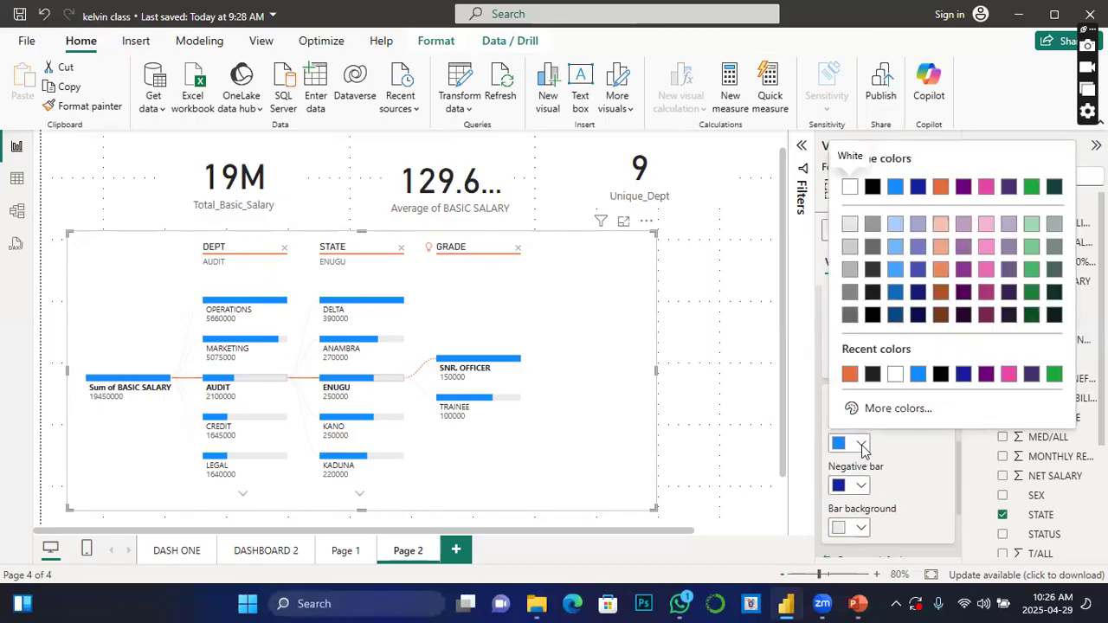
click(873, 374)
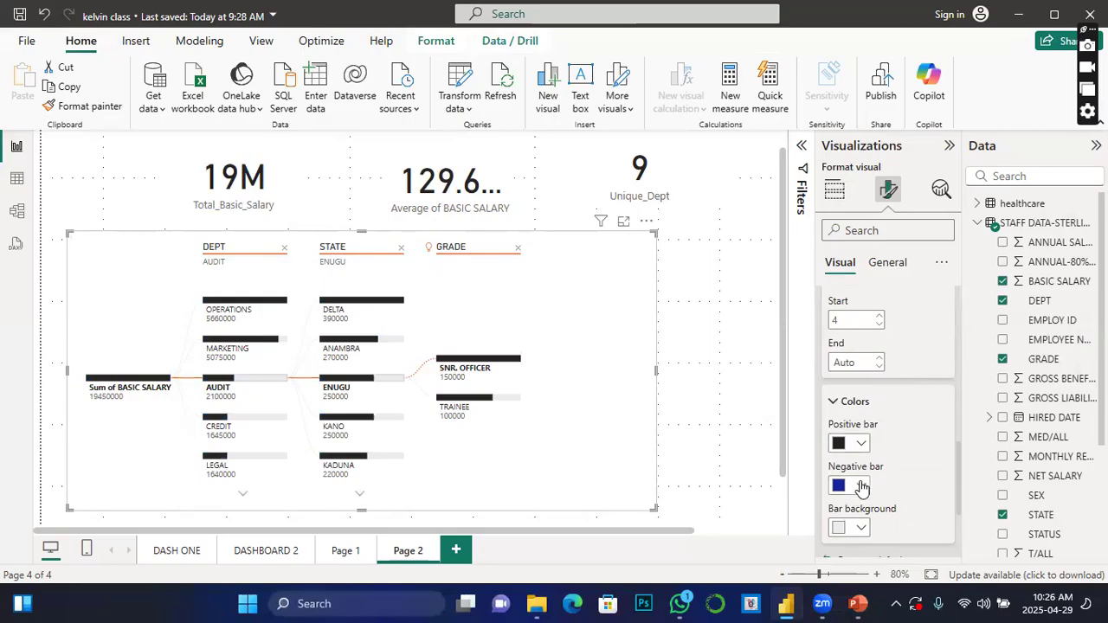
click(862, 444)
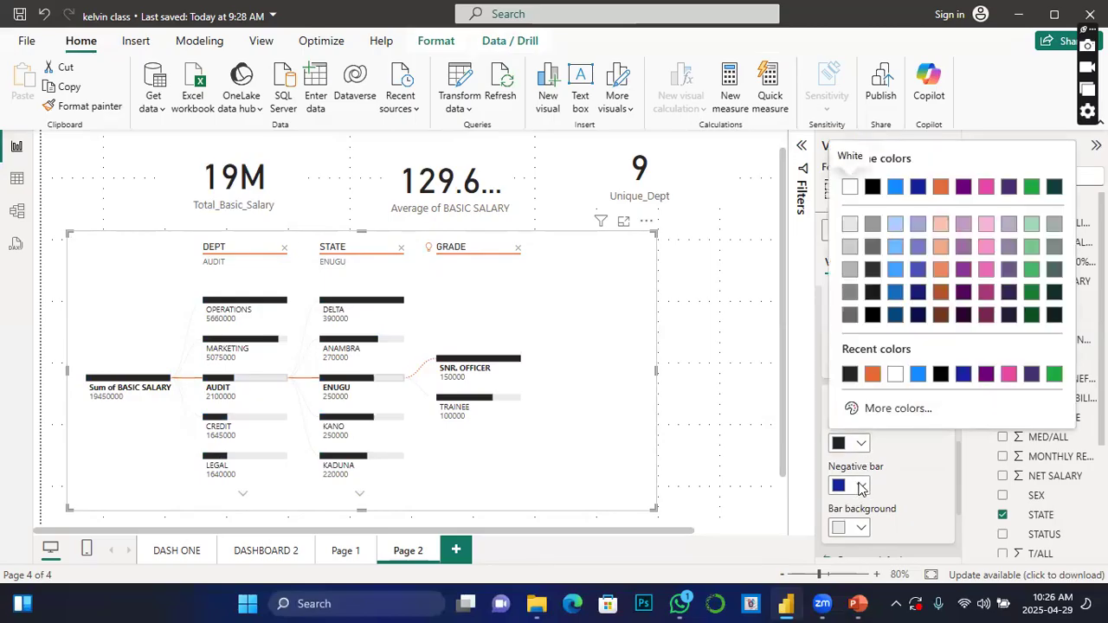
click(860, 488)
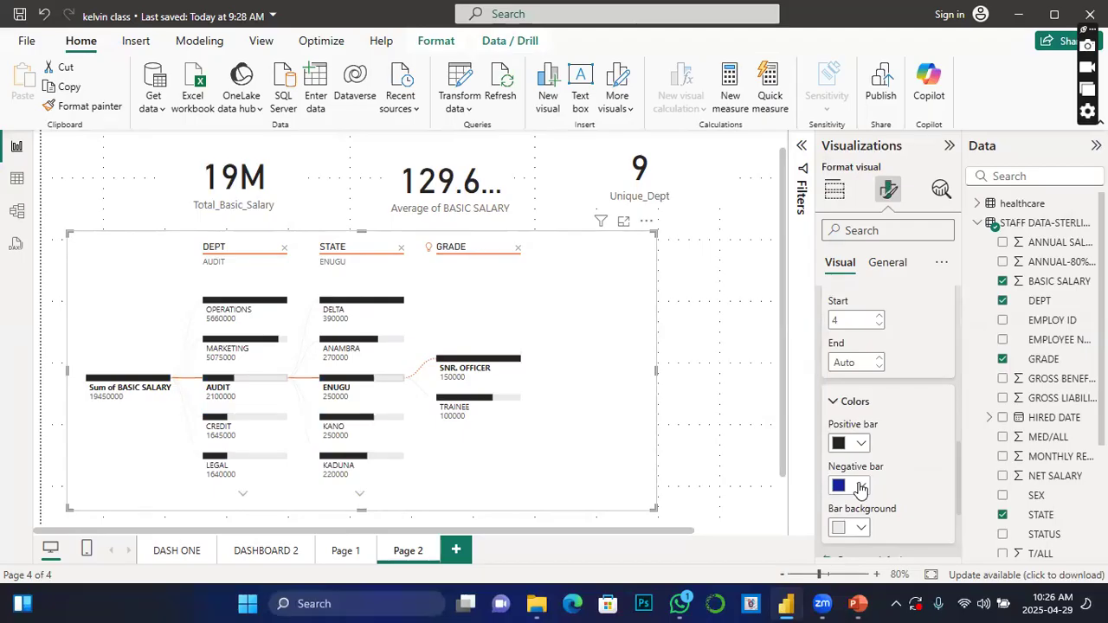
click(861, 444)
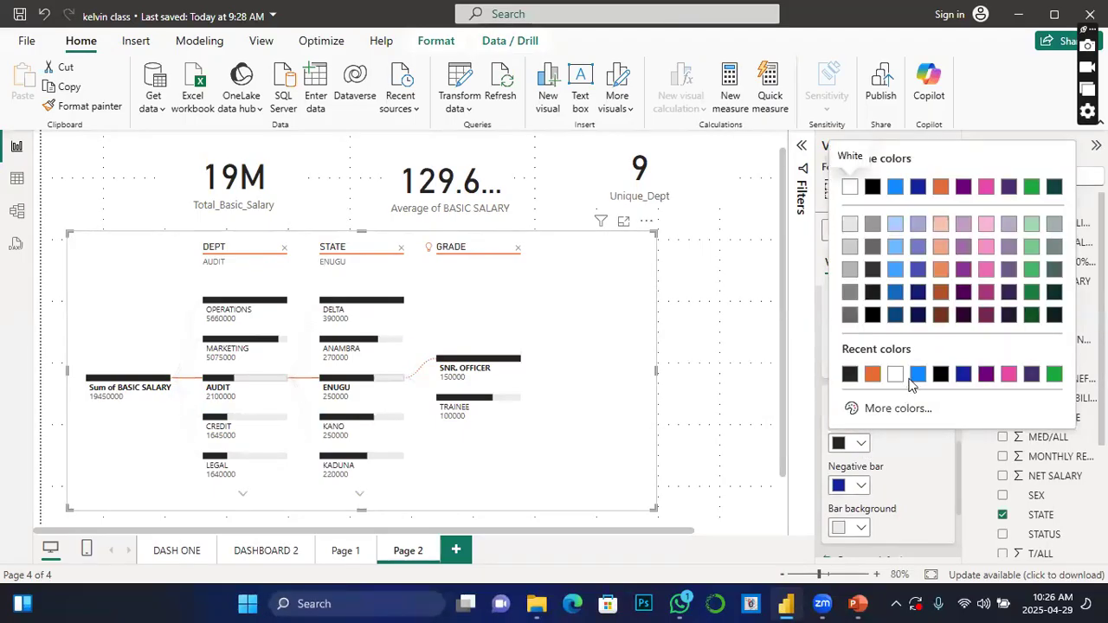
click(918, 374)
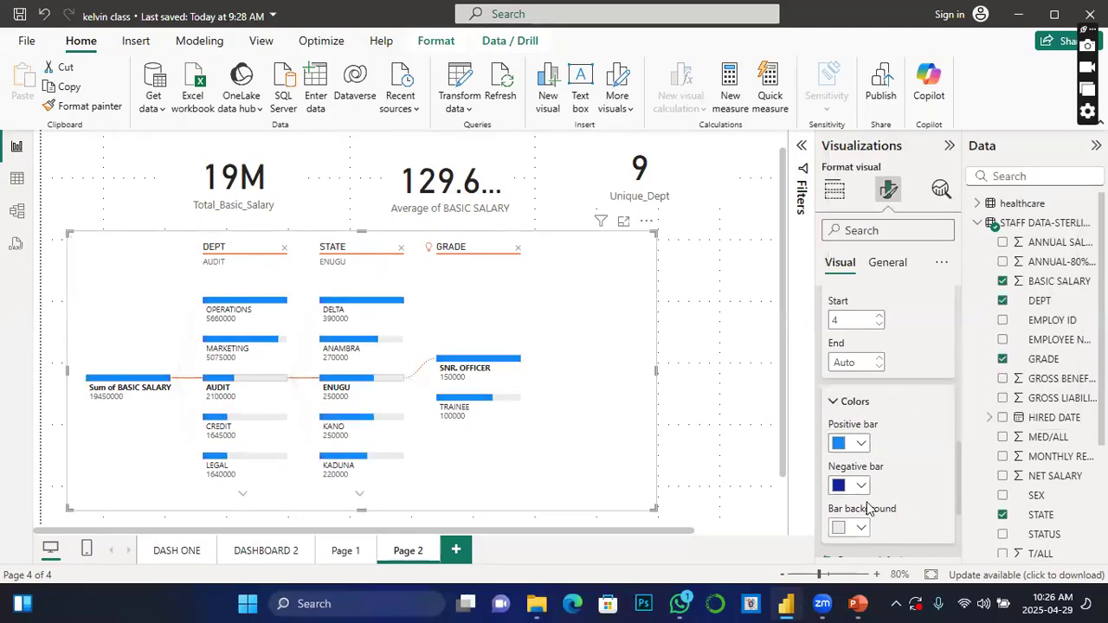
Set the bar background color of the decomposition tree to light purple
click(861, 527)
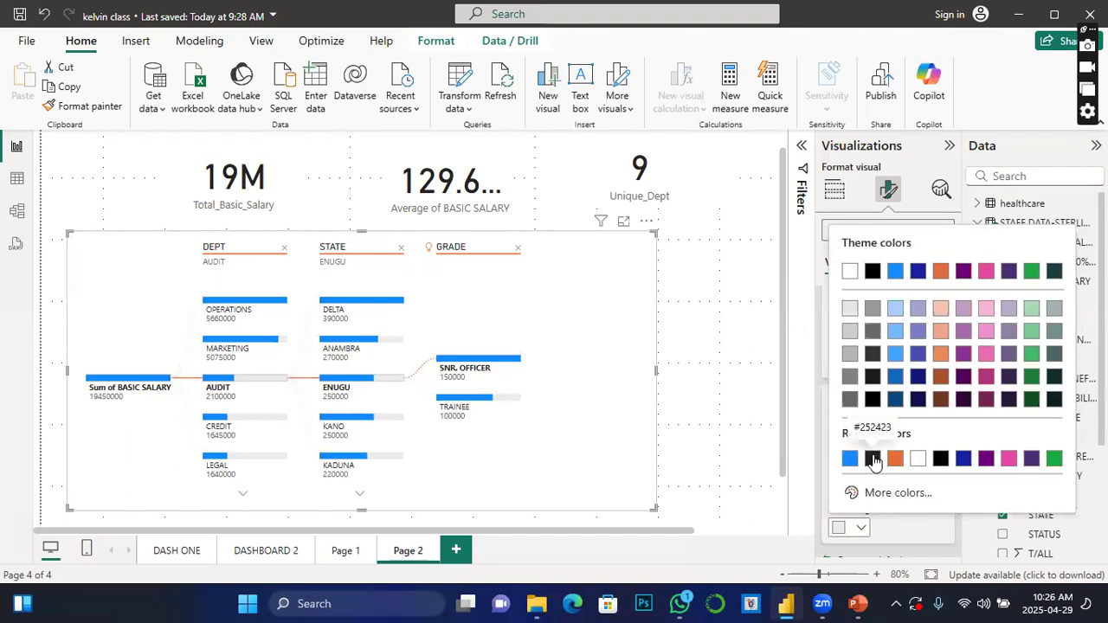
click(963, 309)
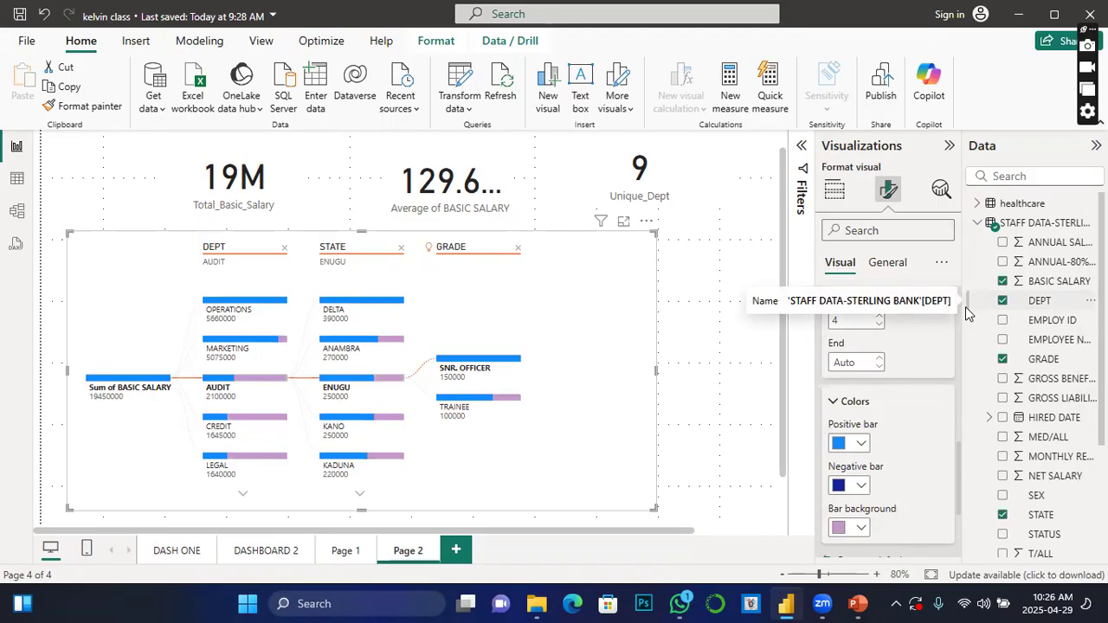
Set the title color of the decomposition tree's headers to orange
scroll(892, 511, down, 2)
scroll(892, 511, down, 2)
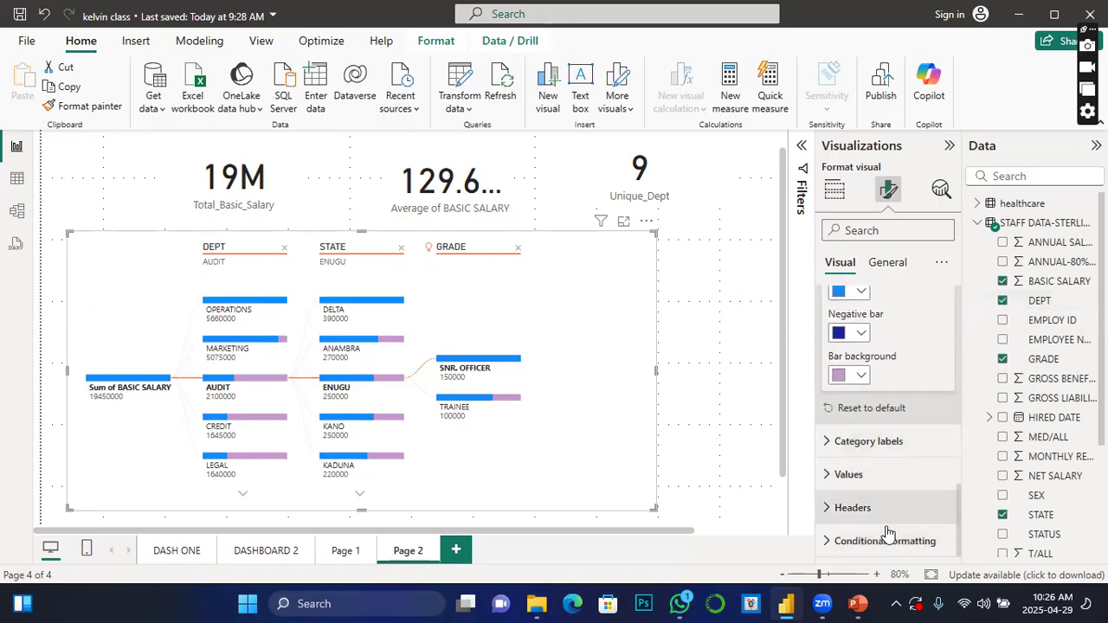
click(888, 523)
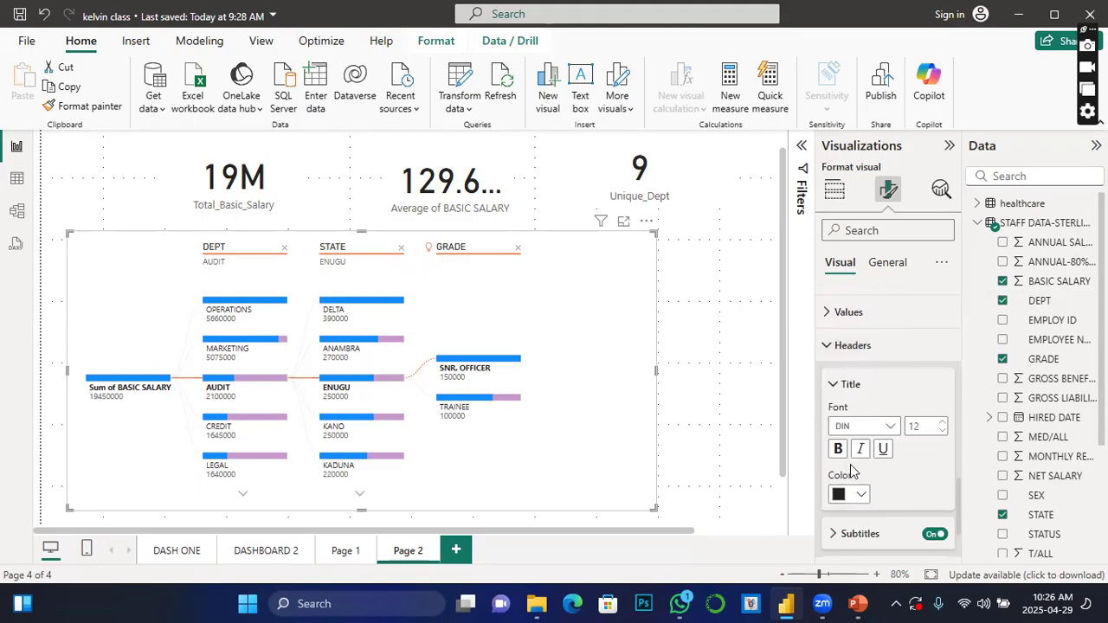
click(861, 494)
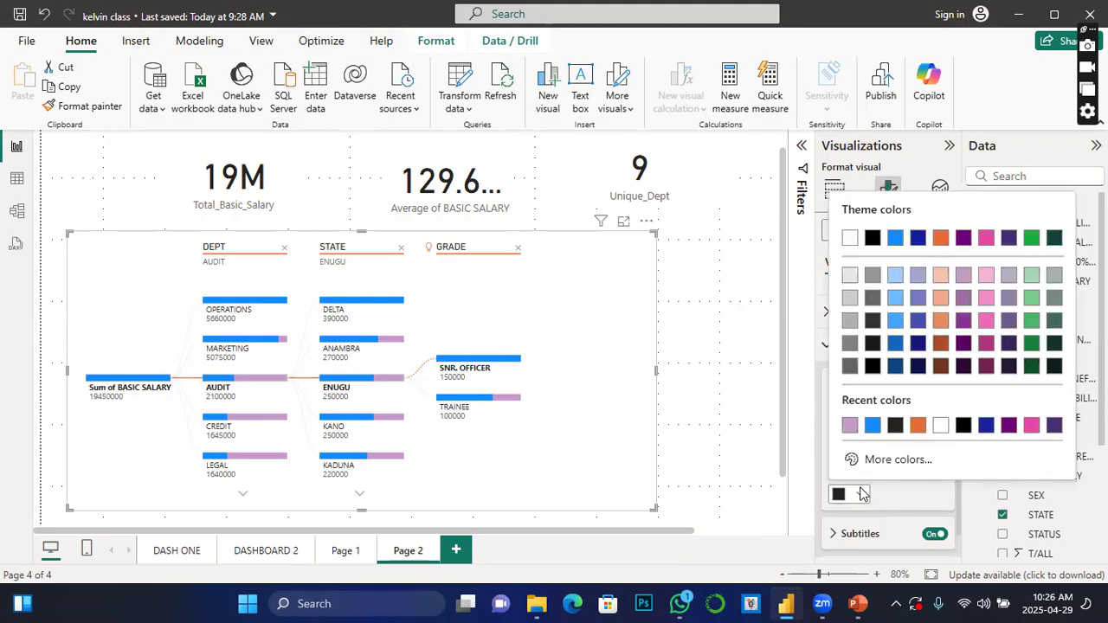
click(916, 424)
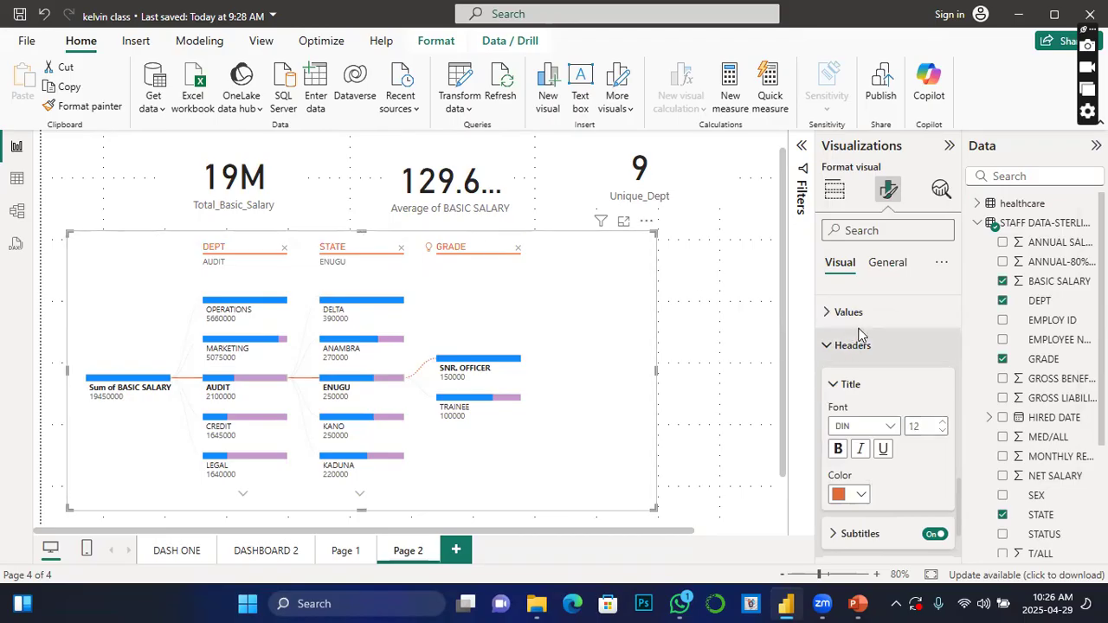
Try a light purple background on the whole decomposition tree visual and return the background to white
click(897, 270)
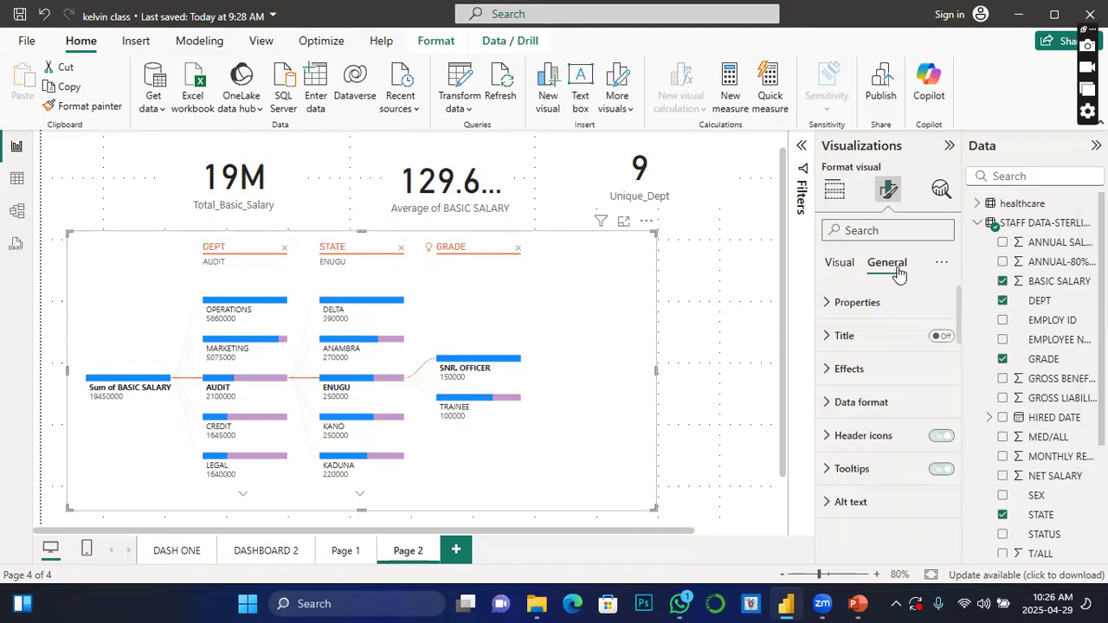
click(833, 369)
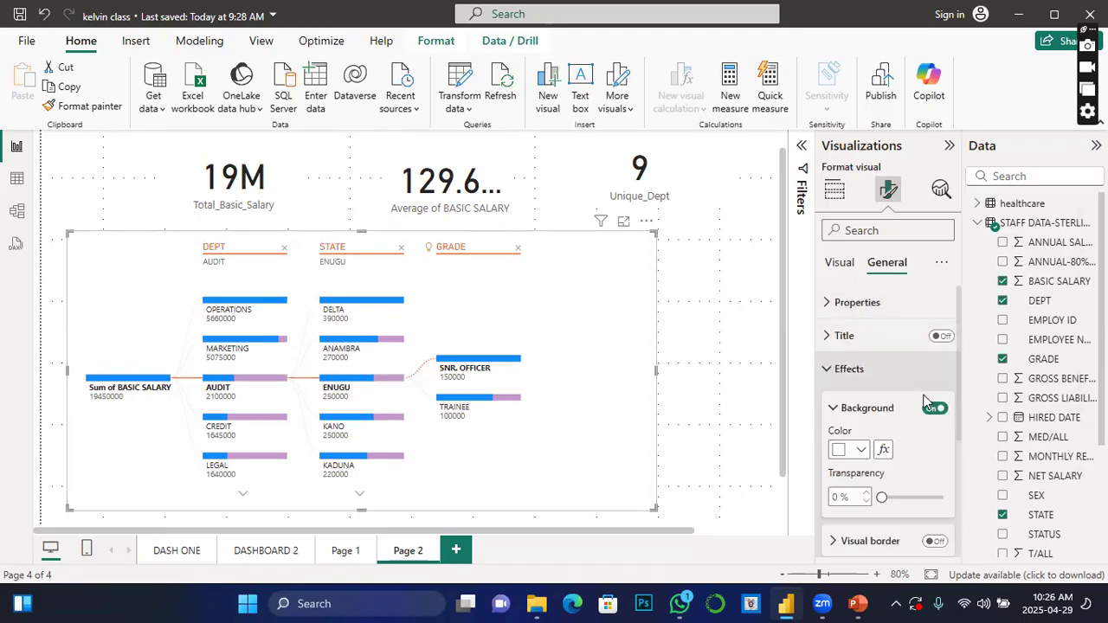
click(861, 451)
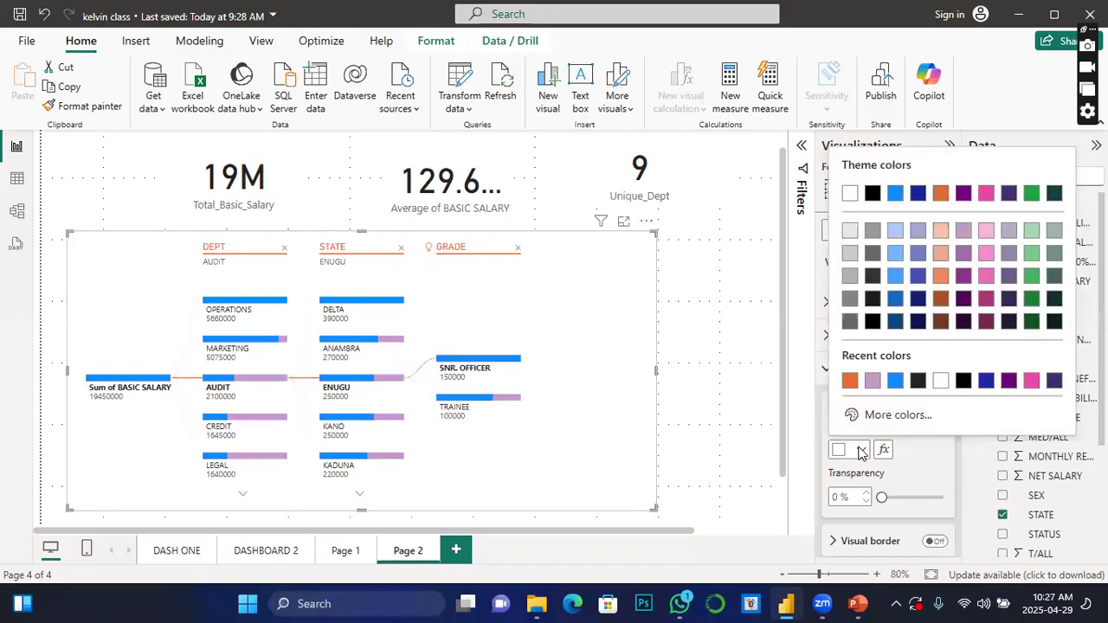
click(872, 382)
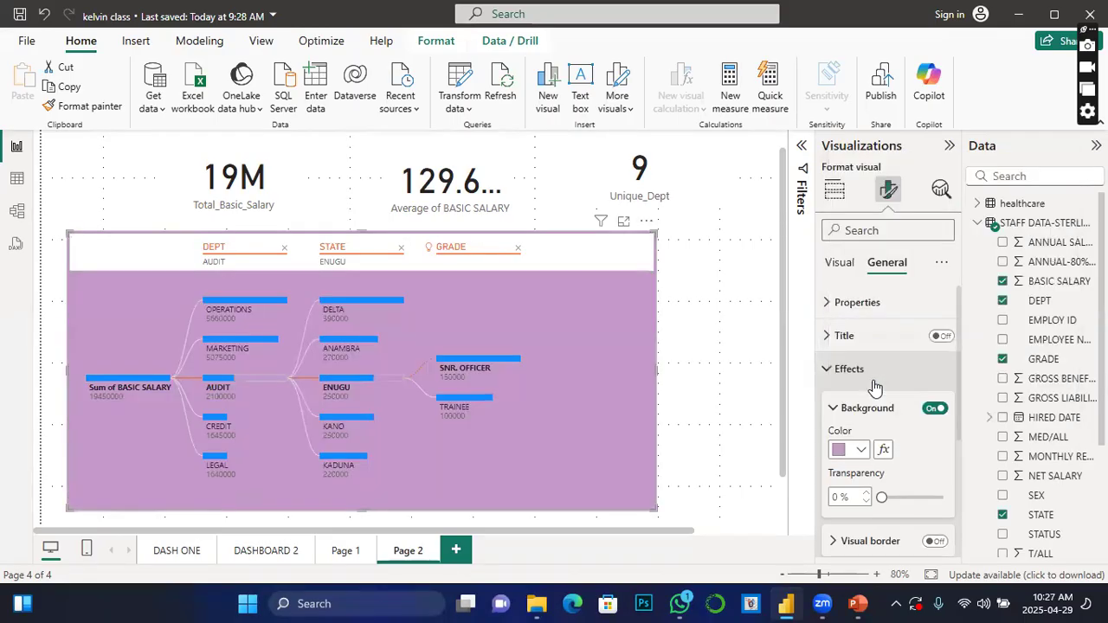
click(864, 450)
click(849, 192)
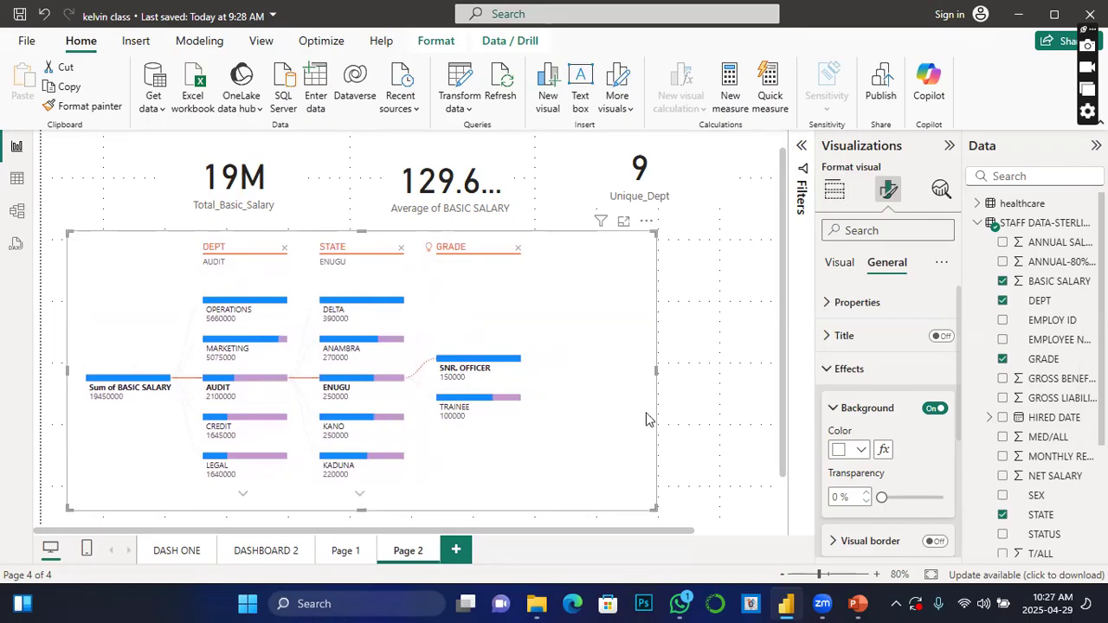
Narrow the decomposition tree visual slightly by pulling in its right edge, keeping its height
drag(650, 366, 609, 368)
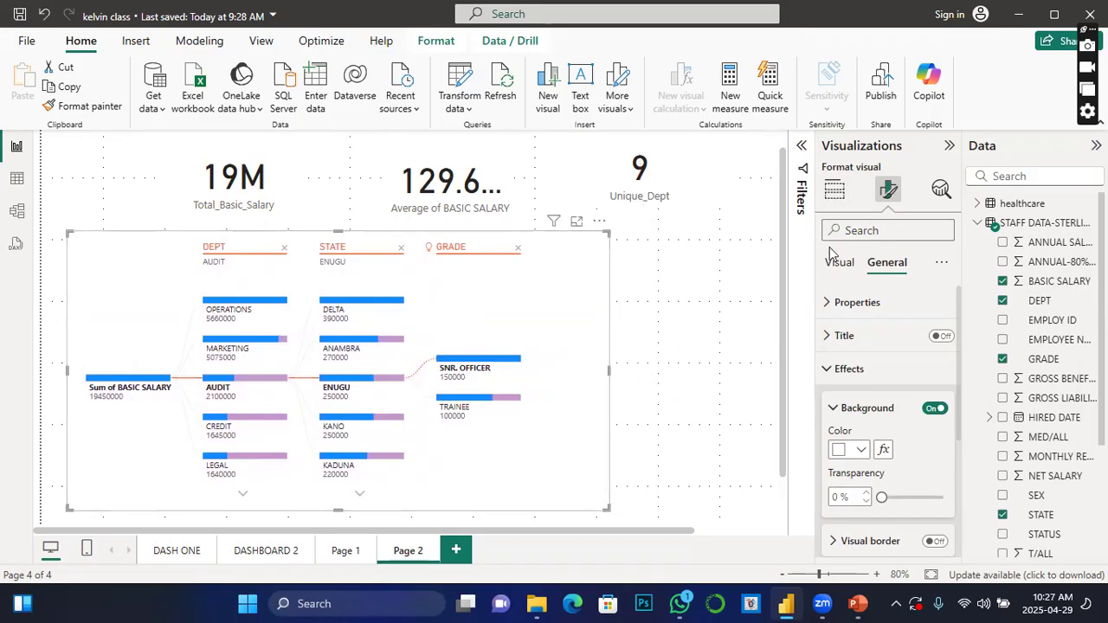
Try converting the decomposition tree to the new card visual, then undo the conversion and deselect the visual
click(834, 189)
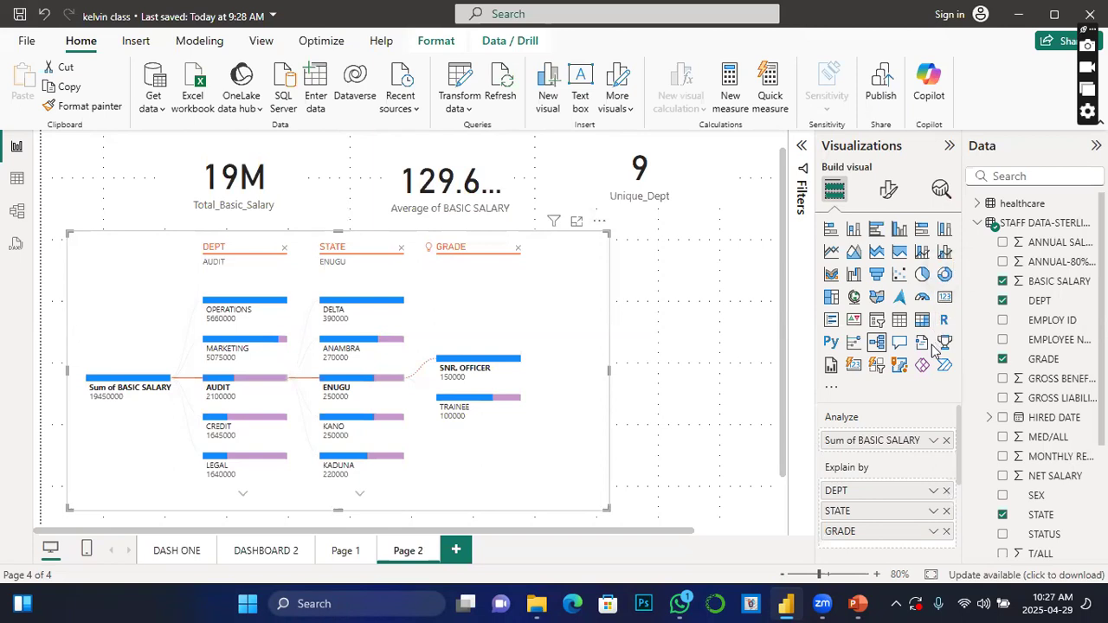
click(853, 366)
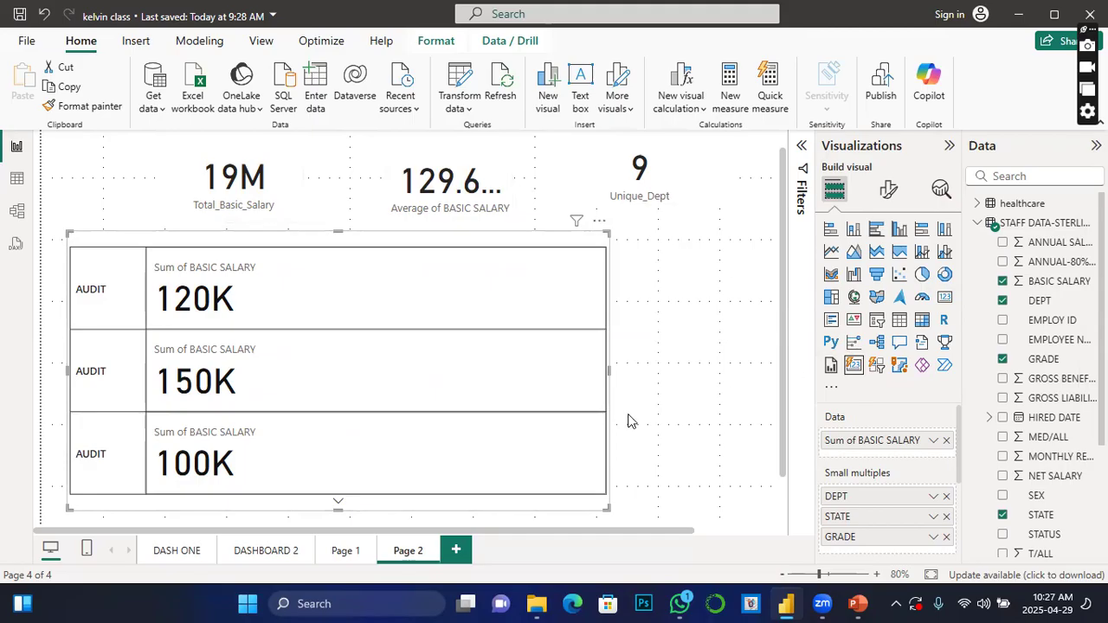
key(ctrl+z)
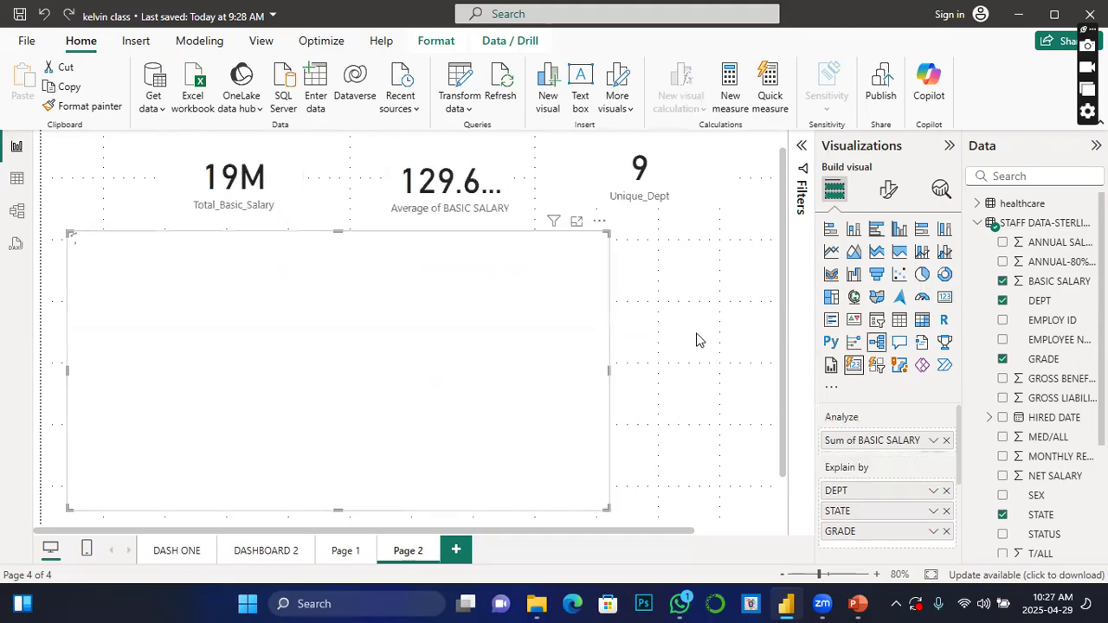
click(721, 327)
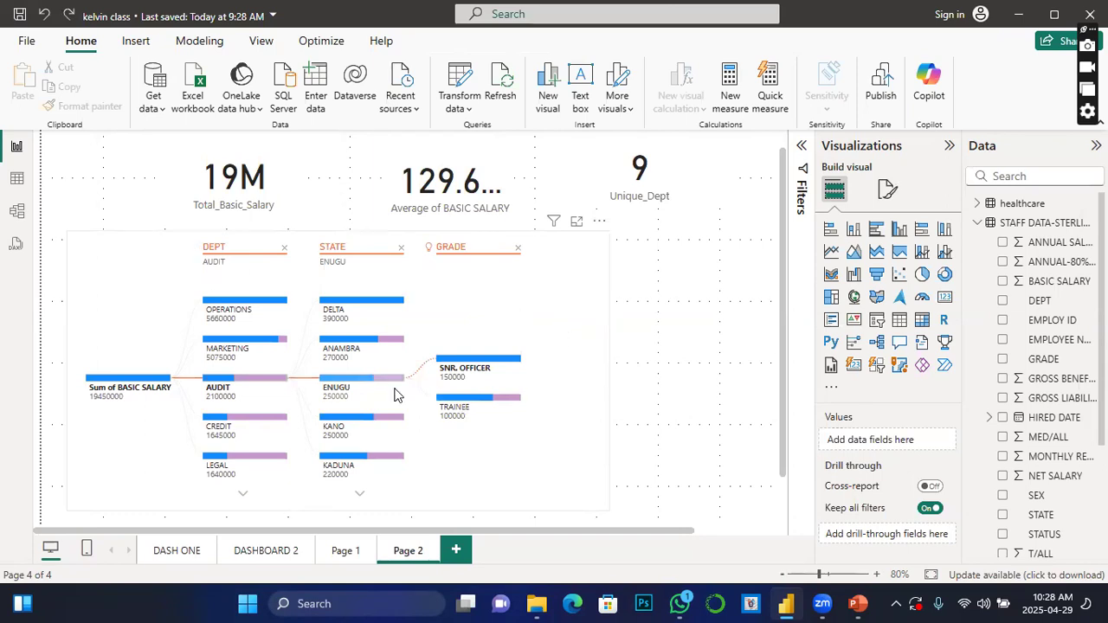
mouse_move(394, 395)
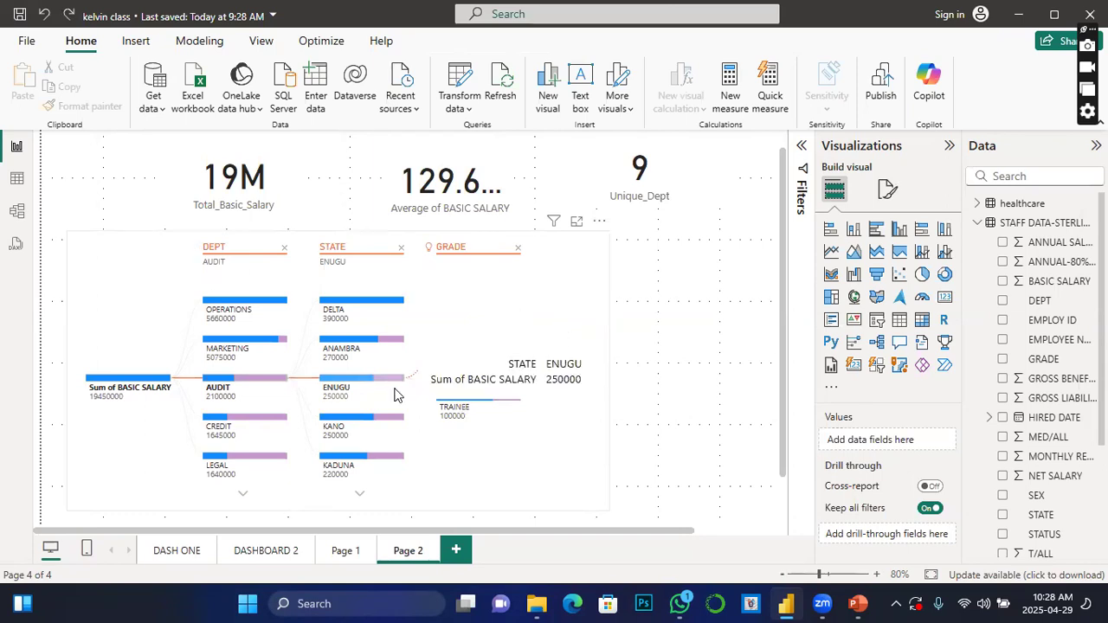